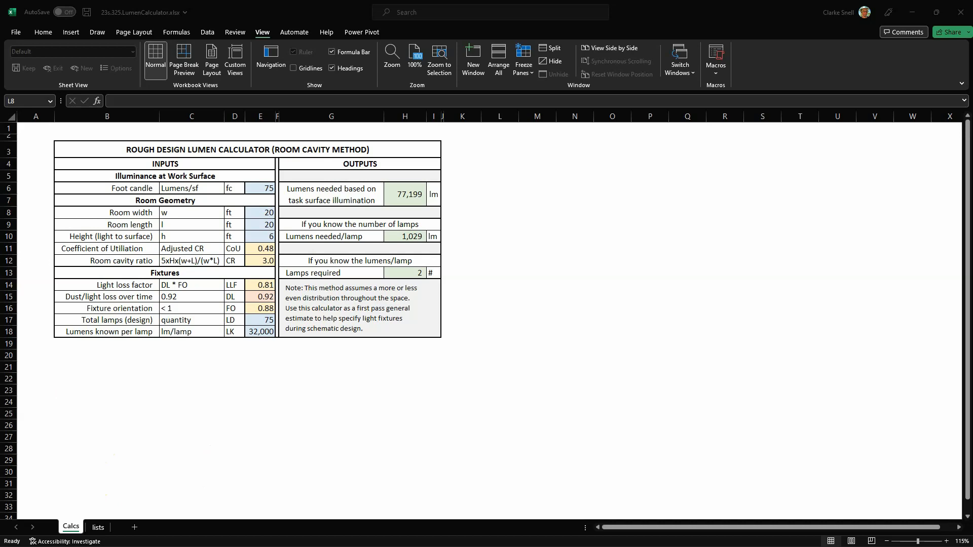
Switch to the Exercise 6 document in Google Docs and review the light level table down to the illuminance formula.
{"action": "key", "text": "alt+Tab"}
{"action": "scroll", "coordinate": [421, 416], "scroll_direction": "up", "scroll_amount": 10}
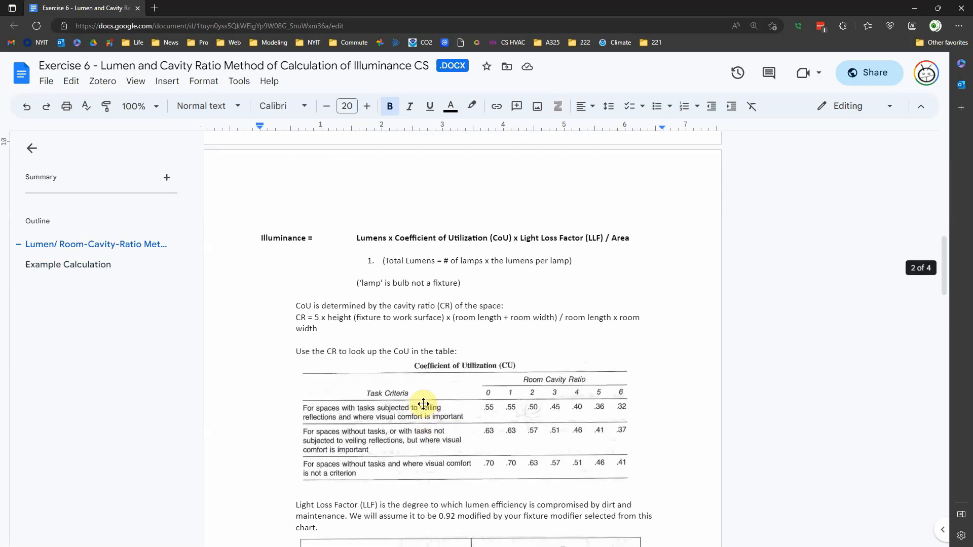
{"action": "scroll", "coordinate": [423, 404], "scroll_direction": "up", "scroll_amount": 10}
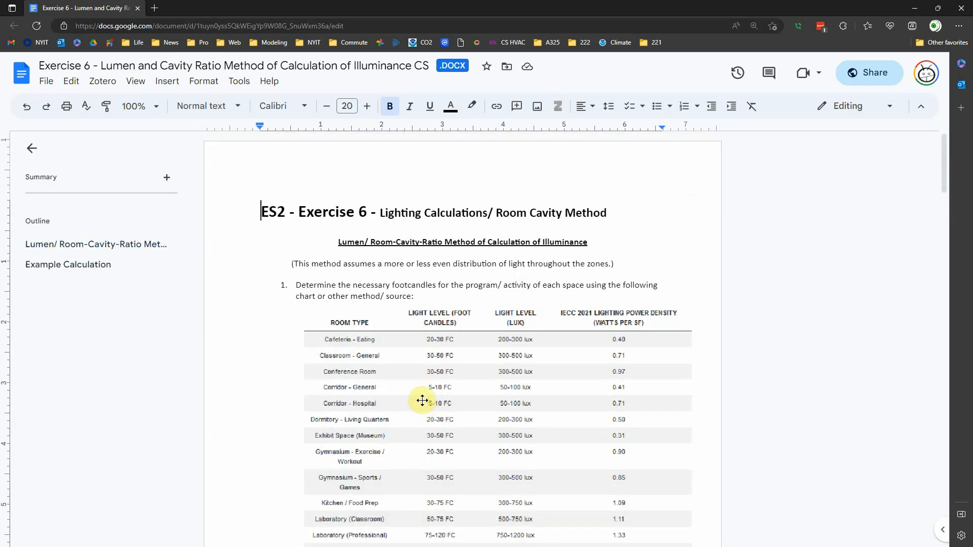
{"action": "scroll", "coordinate": [415, 380], "scroll_direction": "down", "scroll_amount": 3}
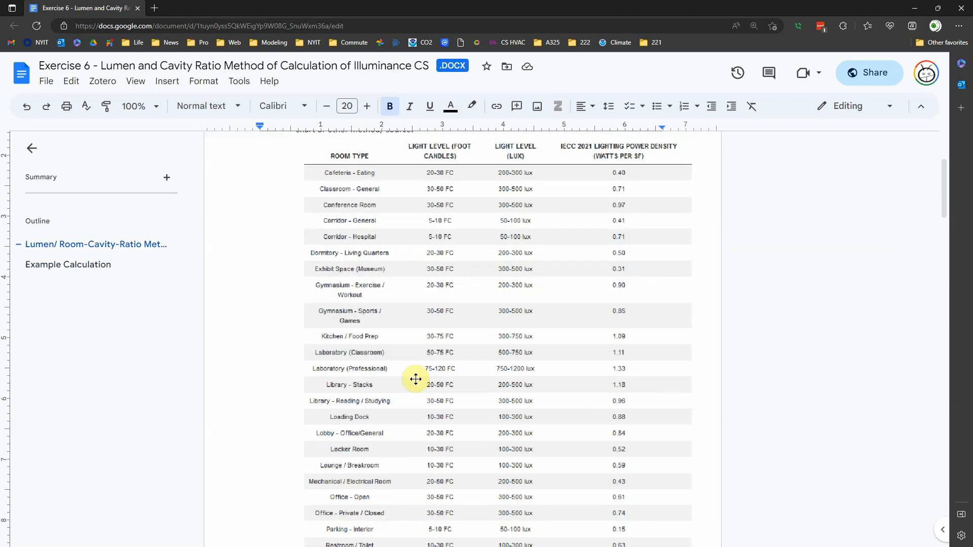
{"action": "scroll", "coordinate": [415, 379], "scroll_direction": "down", "scroll_amount": 3}
{"action": "scroll", "coordinate": [415, 379], "scroll_direction": "down", "scroll_amount": 5}
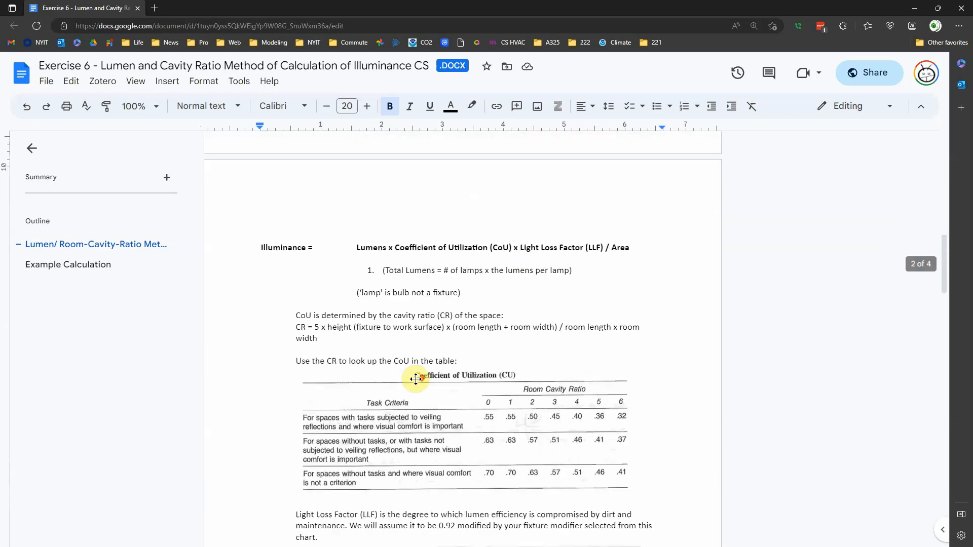
Examine the illuminance formula, the fixture category chart for light loss, and the CoU and LLF terms in the formula.
{"action": "left_click_drag", "start_coordinate": [356, 237], "coordinate": [643, 236]}
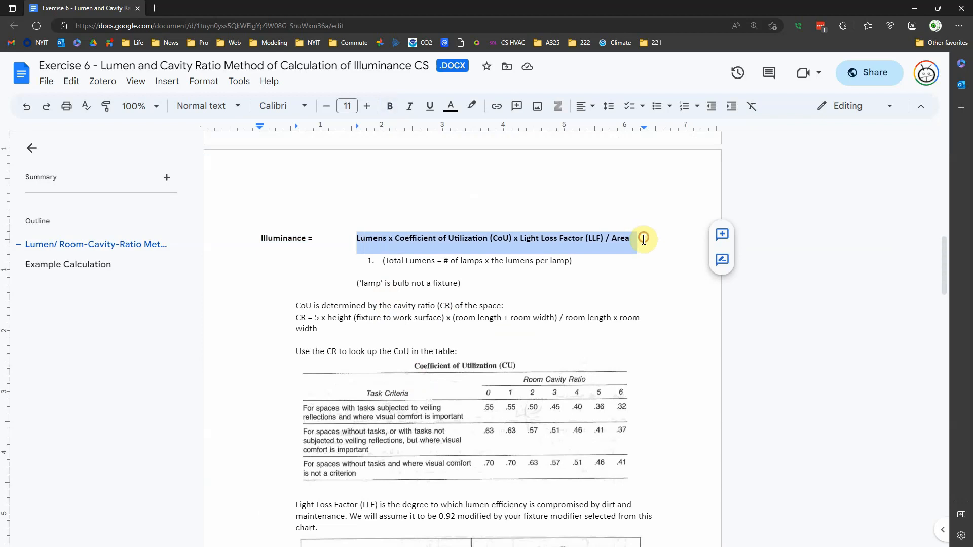
{"action": "scroll", "coordinate": [427, 388], "scroll_direction": "down", "scroll_amount": 6}
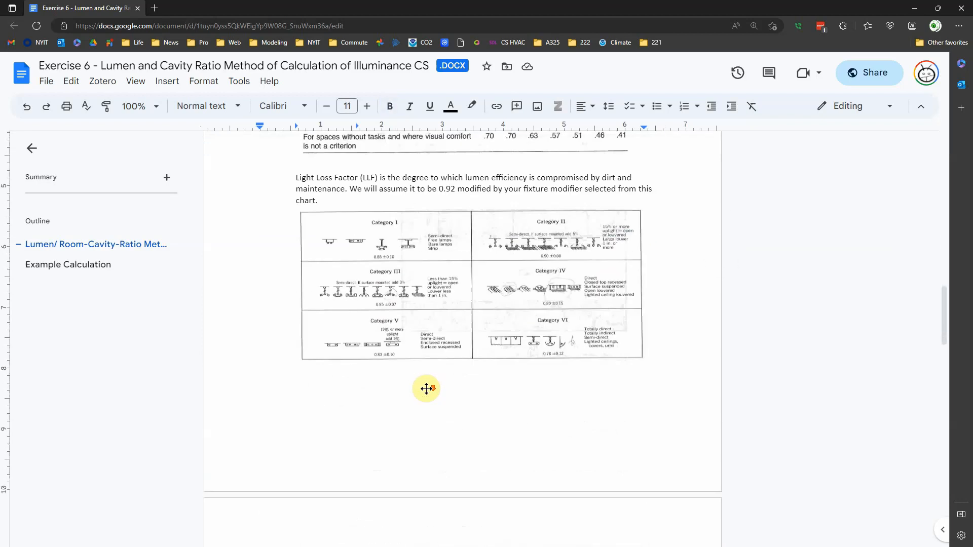
{"action": "scroll", "coordinate": [427, 388], "scroll_direction": "up", "scroll_amount": 3}
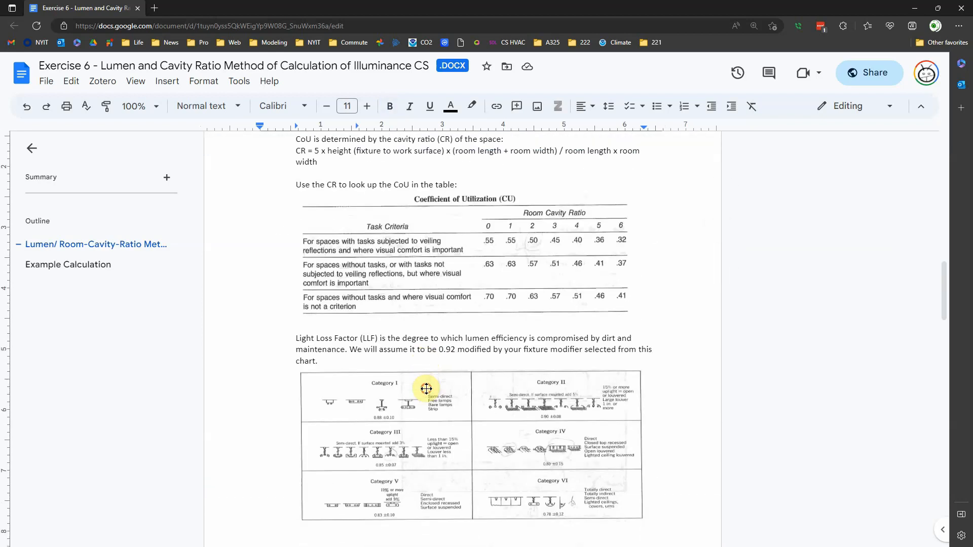
{"action": "left_click", "coordinate": [426, 389]}
{"action": "scroll", "coordinate": [423, 385], "scroll_direction": "up", "scroll_amount": 3}
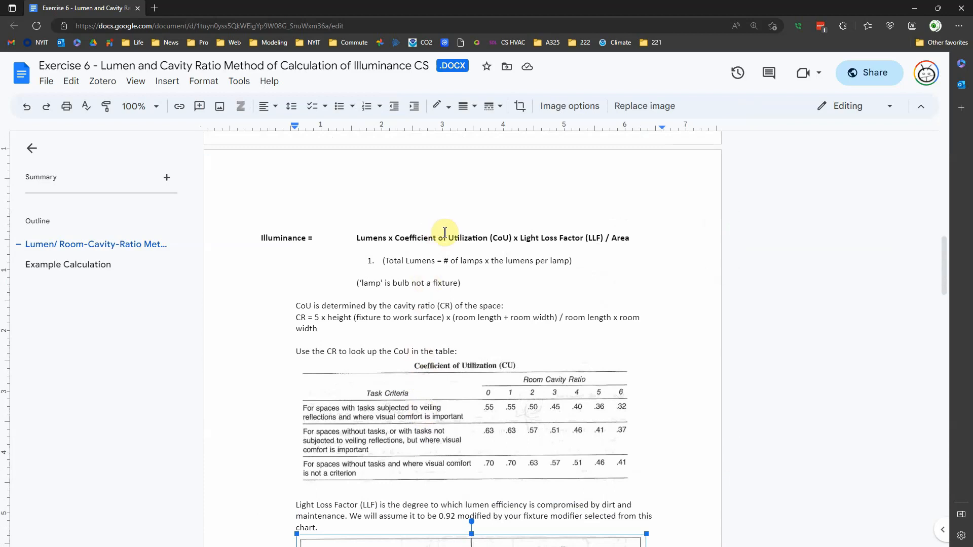
{"action": "left_click_drag", "start_coordinate": [492, 237], "coordinate": [511, 238]}
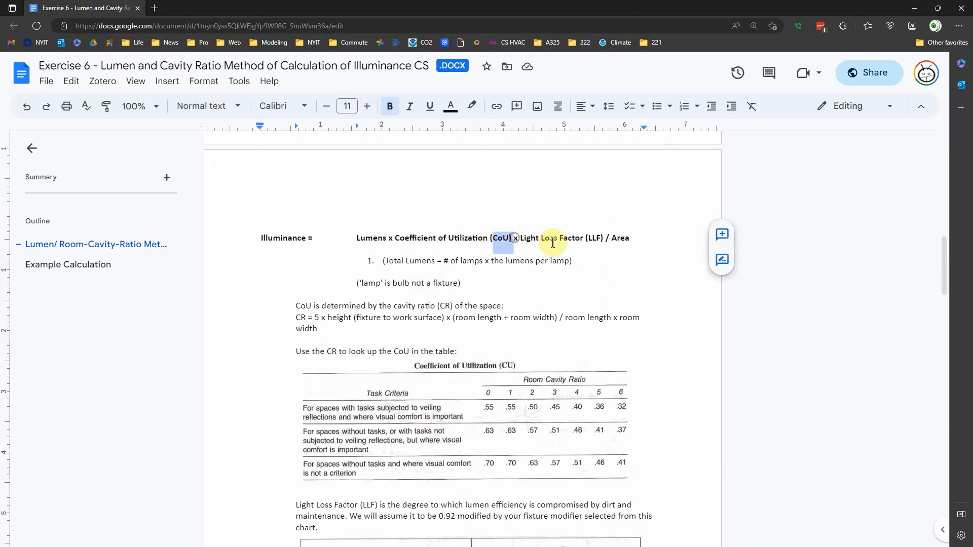
{"action": "left_click_drag", "start_coordinate": [587, 236], "coordinate": [602, 238]}
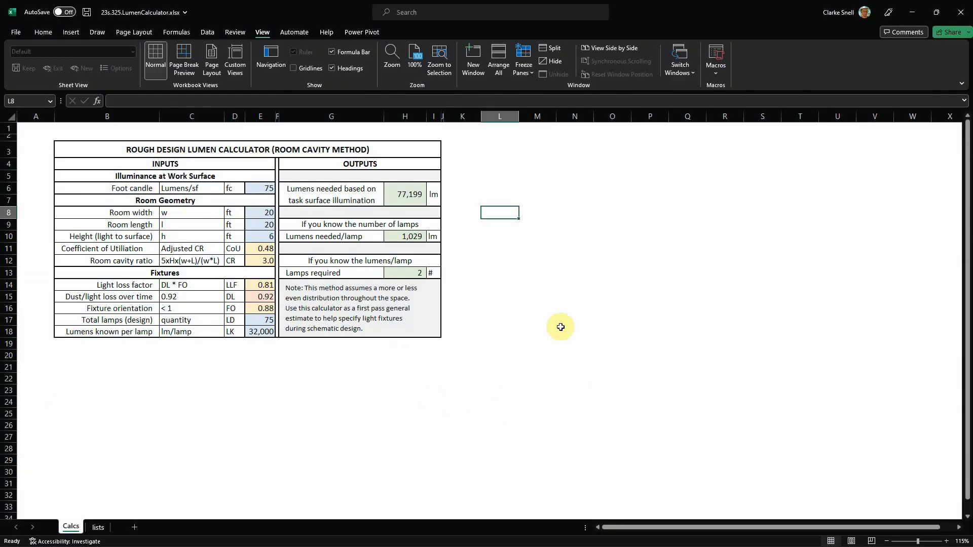
Show the Calcs sheet in full-screen mode with the whole lumen calculator table in view.
{"action": "left_click", "coordinate": [560, 286]}
{"action": "left_click", "coordinate": [465, 457]}
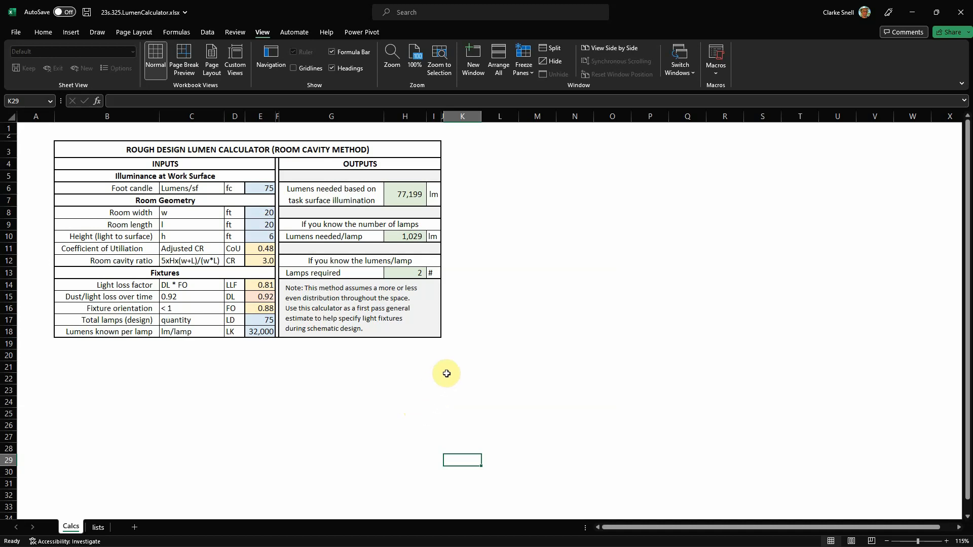
{"action": "left_click", "coordinate": [873, 308]}
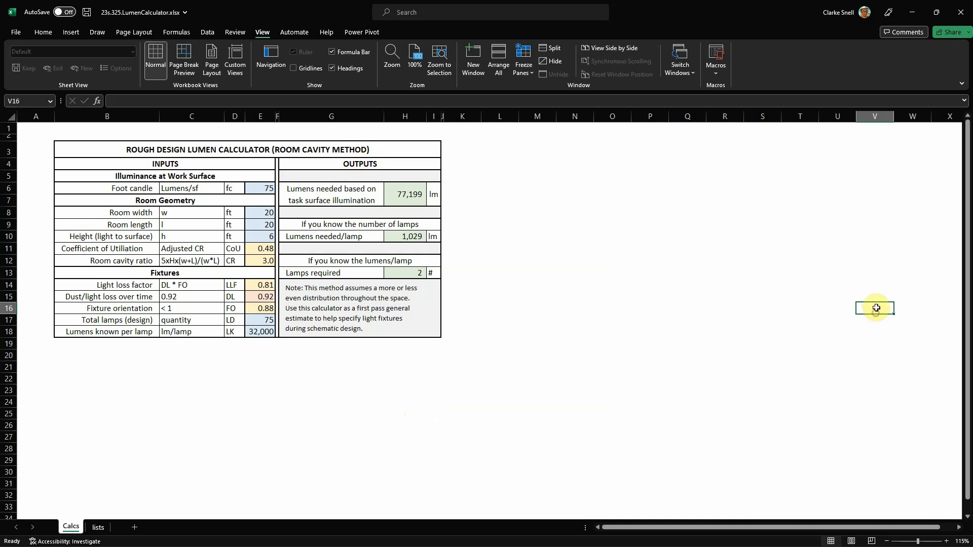
{"action": "left_click", "coordinate": [964, 91]}
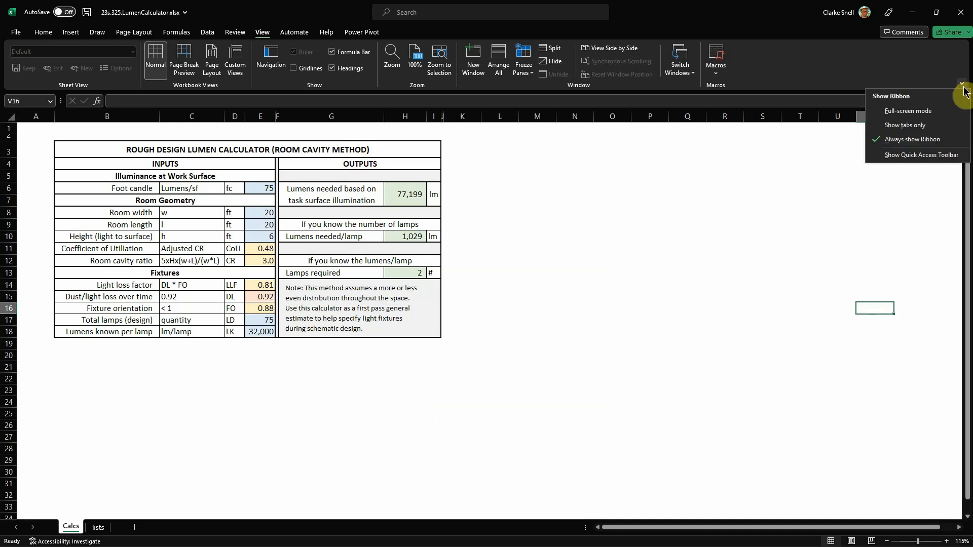
{"action": "left_click", "coordinate": [920, 110]}
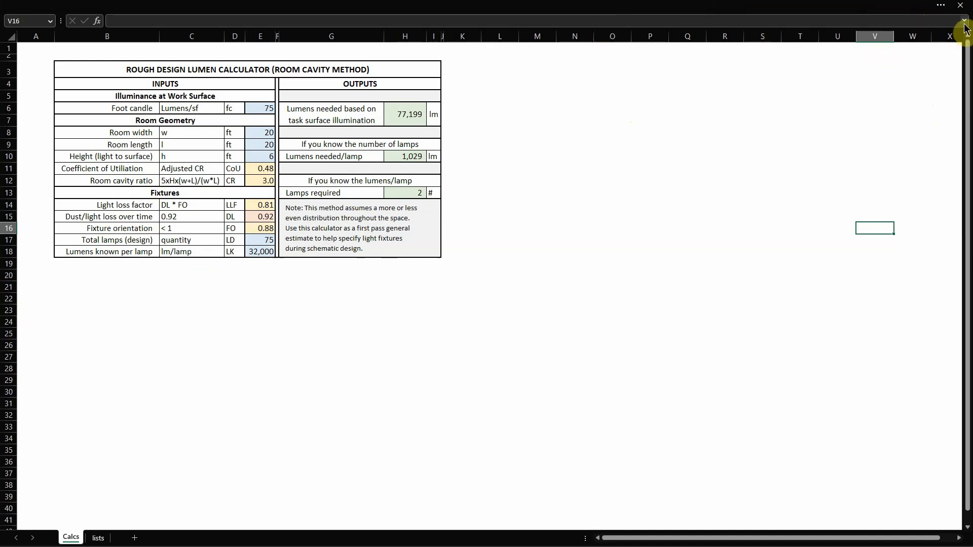
{"action": "scroll", "coordinate": [807, 199], "scroll_direction": "down", "scroll_amount": 5}
{"action": "scroll", "coordinate": [743, 213], "scroll_direction": "up", "scroll_amount": 5}
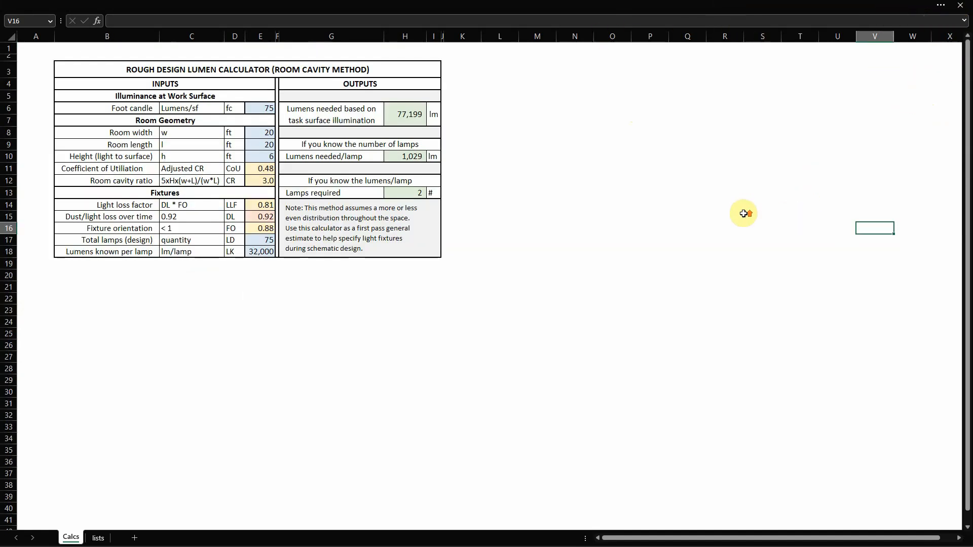
{"action": "scroll", "coordinate": [39, 56], "scroll_direction": "up", "scroll_amount": 2}
{"action": "scroll", "coordinate": [443, 201], "scroll_direction": "down", "scroll_amount": 4}
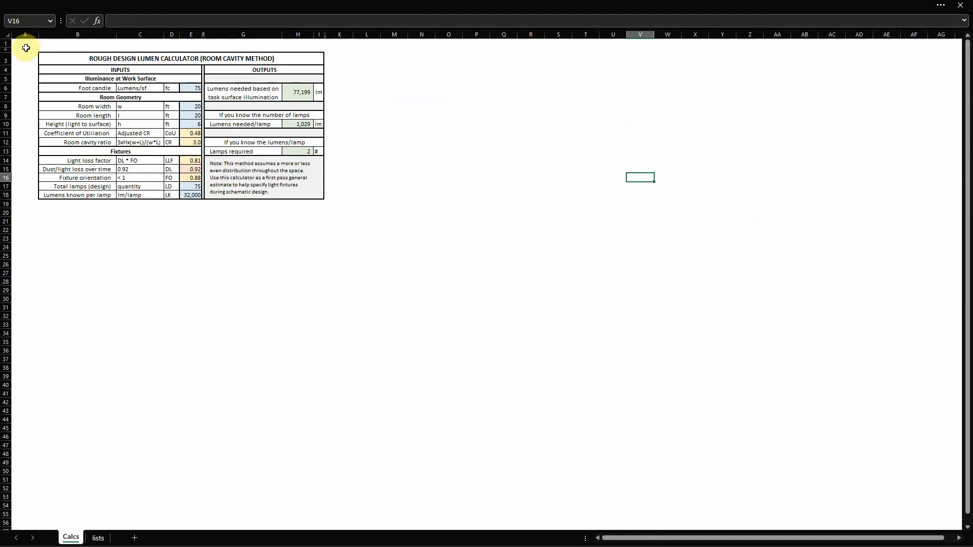
{"action": "scroll", "coordinate": [28, 46], "scroll_direction": "up", "scroll_amount": 2}
{"action": "scroll", "coordinate": [27, 48], "scroll_direction": "up", "scroll_amount": 1}
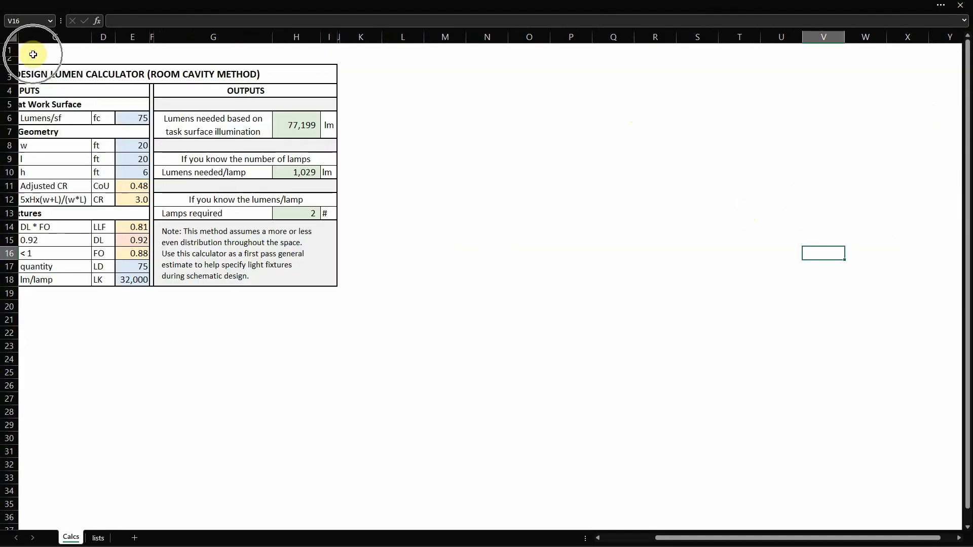
{"action": "left_click_drag", "start_coordinate": [676, 541], "coordinate": [598, 541]}
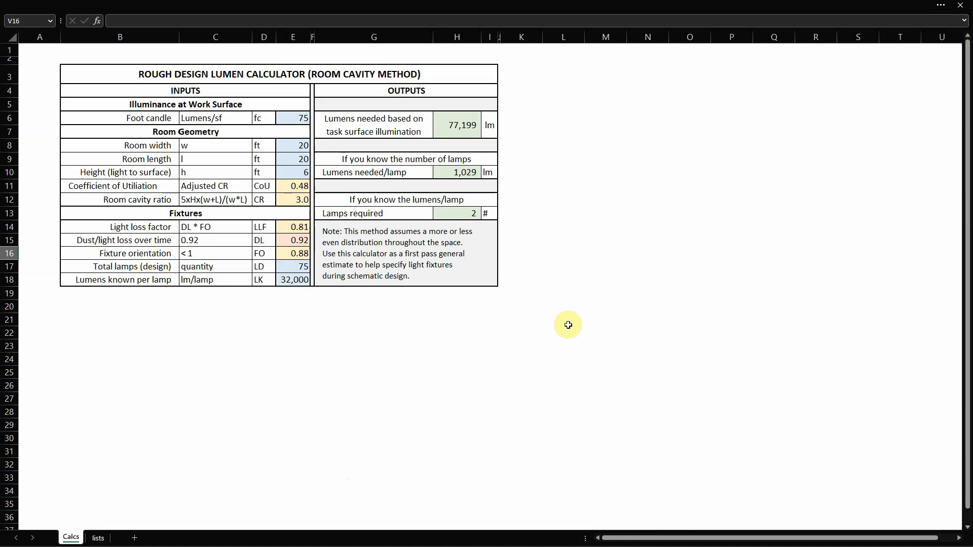
Expand the formula bar, leave full-screen mode and restore the full ribbon in the maximized workbook window.
{"action": "left_click", "coordinate": [963, 22]}
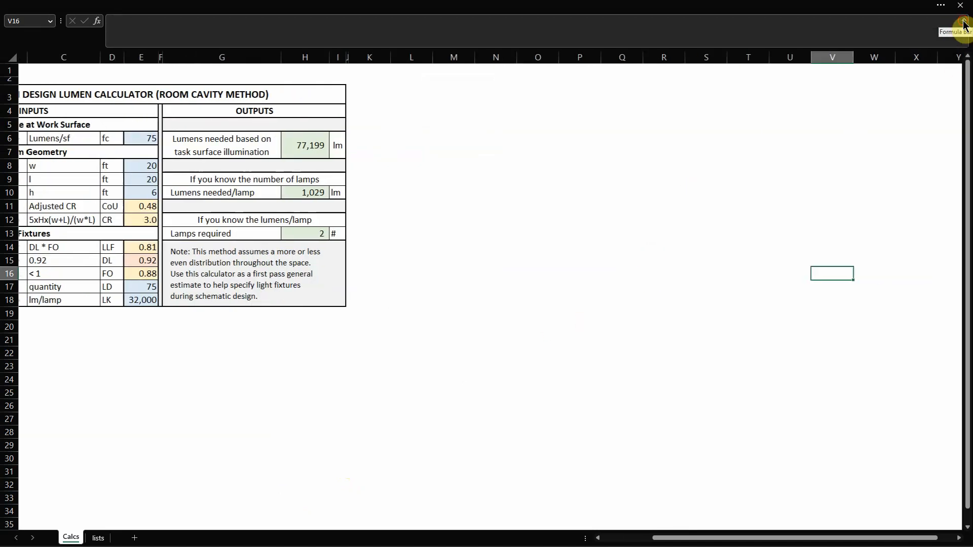
{"action": "left_click", "coordinate": [940, 6]}
{"action": "left_click", "coordinate": [937, 15]}
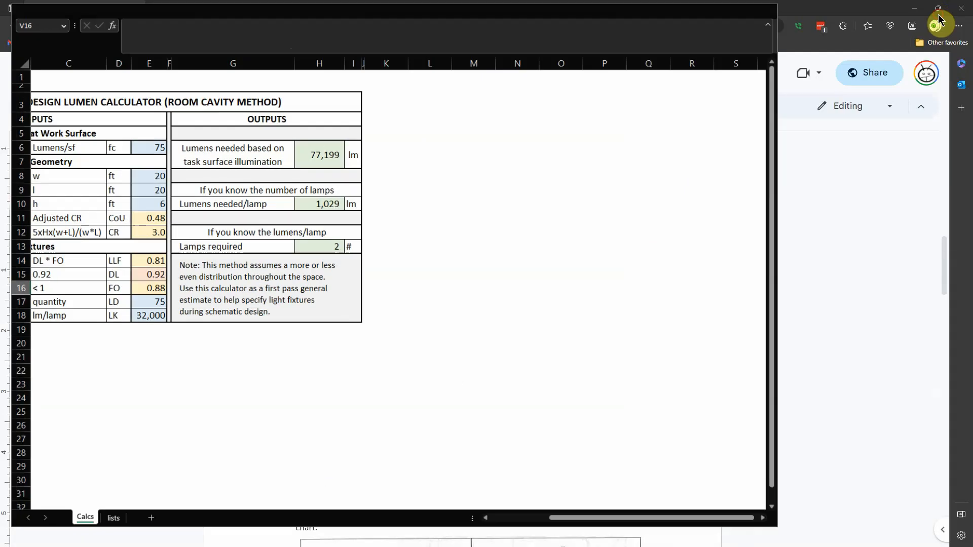
{"action": "left_click", "coordinate": [742, 42]}
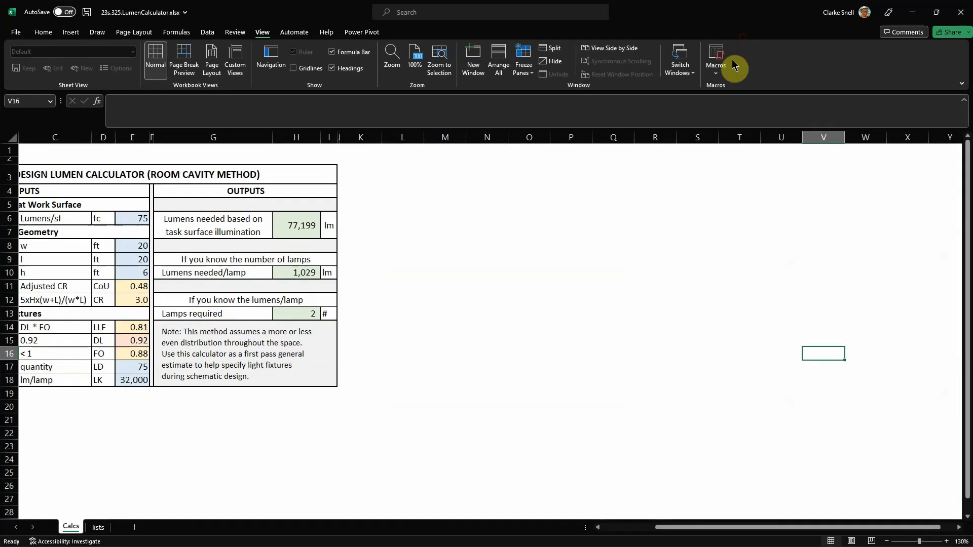
Turn on the gridlines for the Calcs sheet.
{"action": "scroll", "coordinate": [553, 333], "scroll_direction": "down", "scroll_amount": 2}
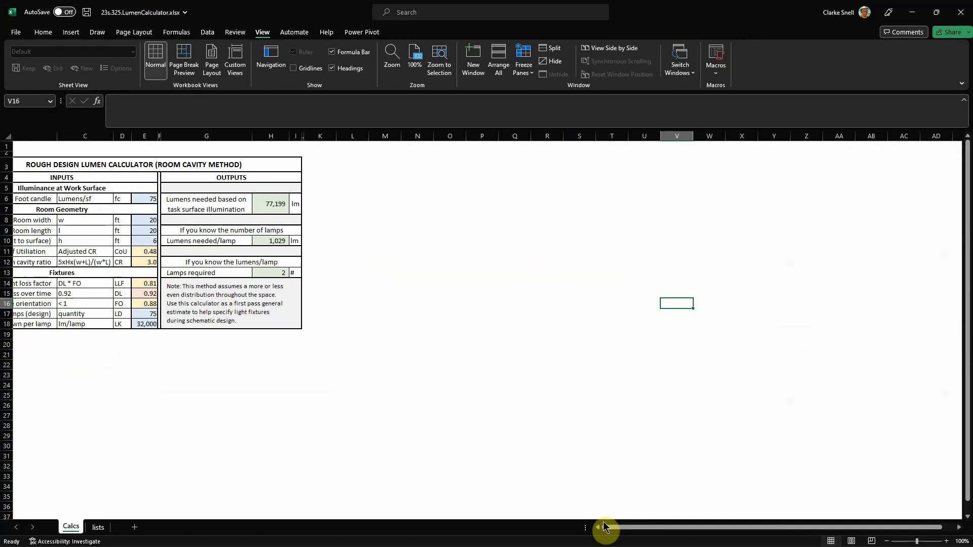
{"action": "scroll", "coordinate": [483, 349], "scroll_direction": "down", "scroll_amount": 1}
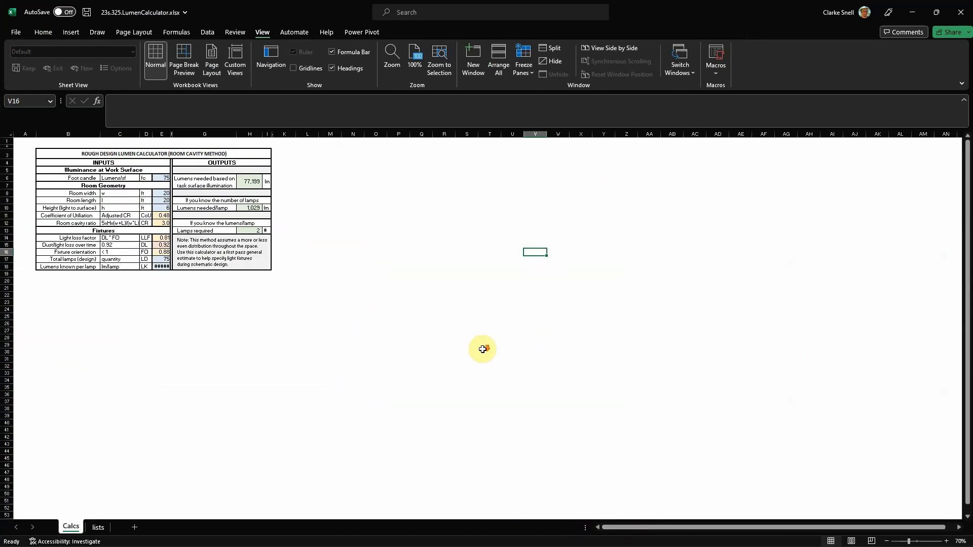
{"action": "scroll", "coordinate": [24, 144], "scroll_direction": "up", "scroll_amount": 1}
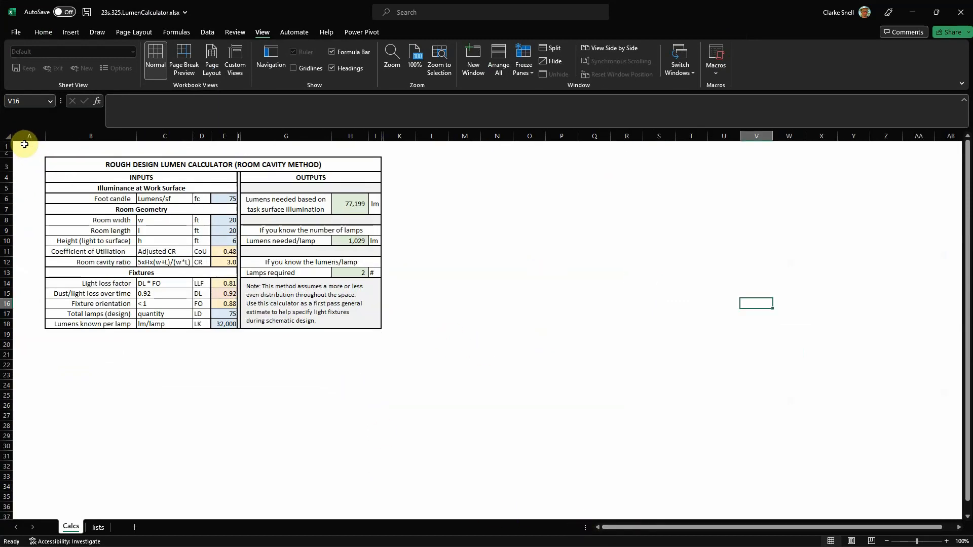
{"action": "scroll", "coordinate": [24, 144], "scroll_direction": "up", "scroll_amount": 1}
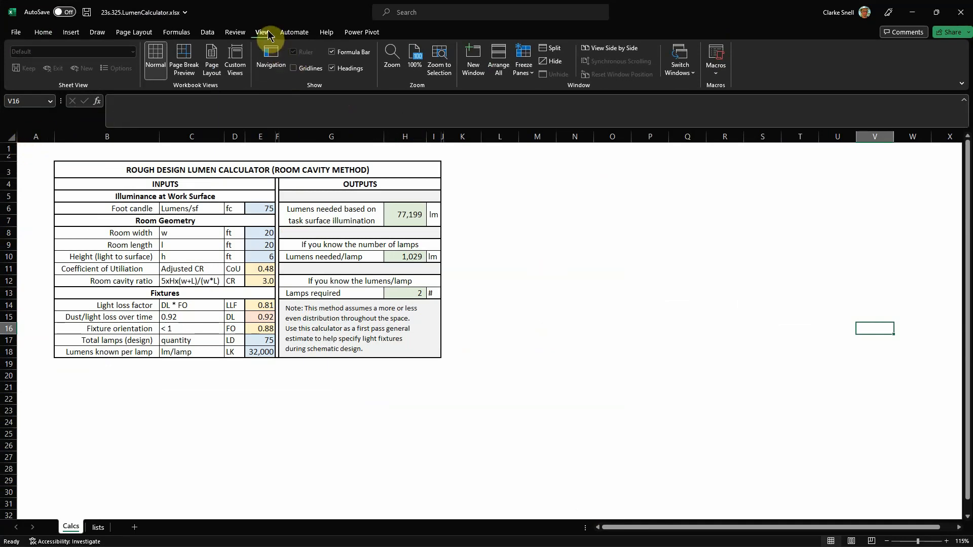
{"action": "left_click", "coordinate": [293, 70]}
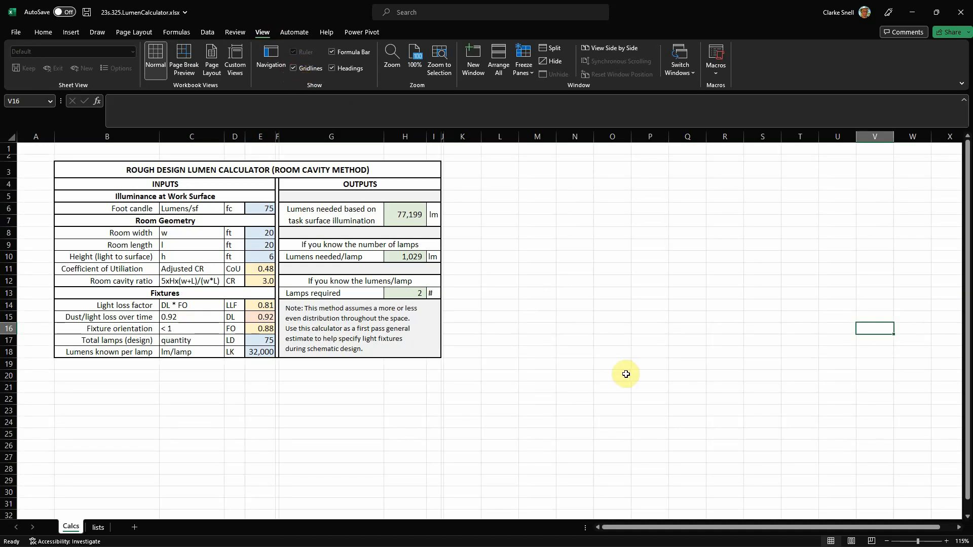
{"action": "left_click", "coordinate": [798, 454]}
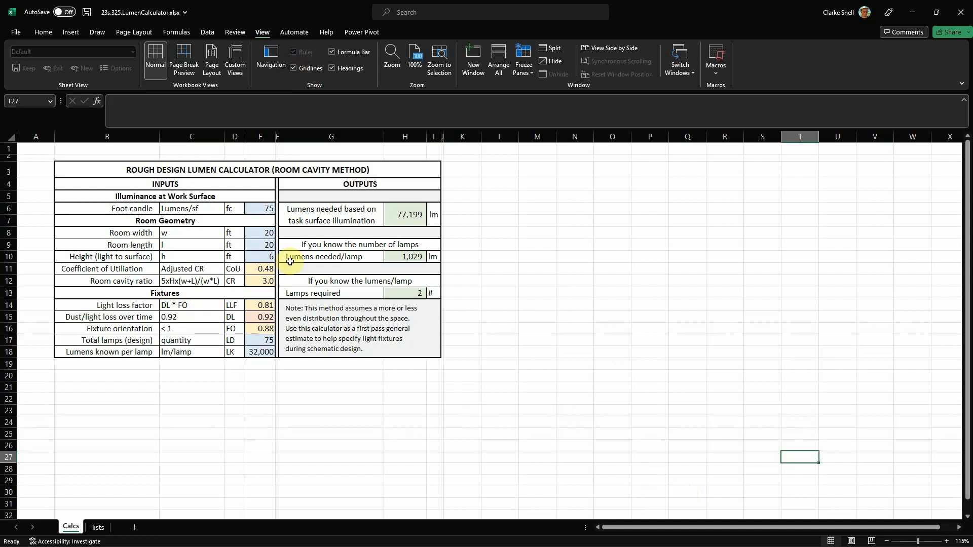
Examine the calculator's title, the Inputs and Illuminance headings, the Foot candle label and the Room Geometry heading.
{"action": "left_click", "coordinate": [113, 168]}
{"action": "left_click", "coordinate": [112, 184]}
{"action": "left_click", "coordinate": [114, 197]}
{"action": "left_click", "coordinate": [117, 209]}
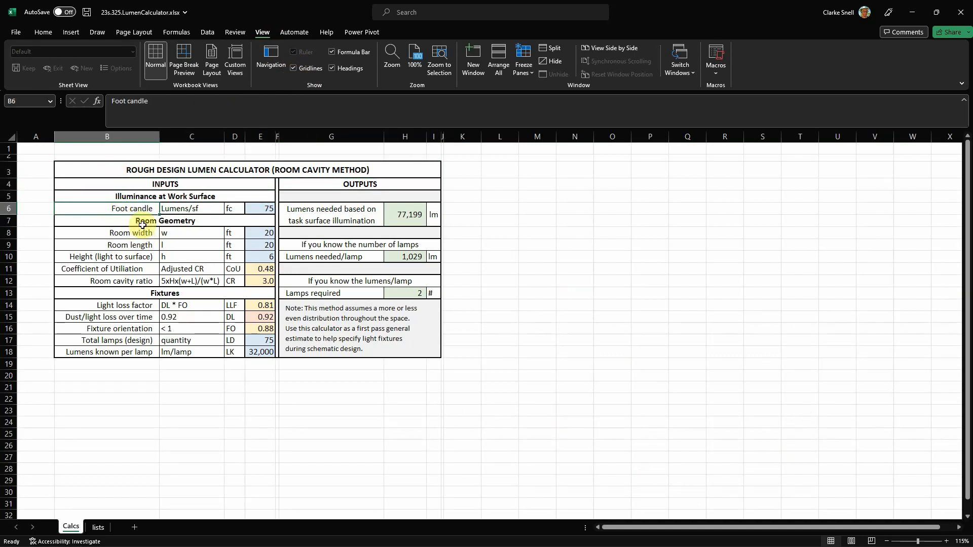
{"action": "left_click", "coordinate": [135, 221]}
{"action": "left_click", "coordinate": [169, 399]}
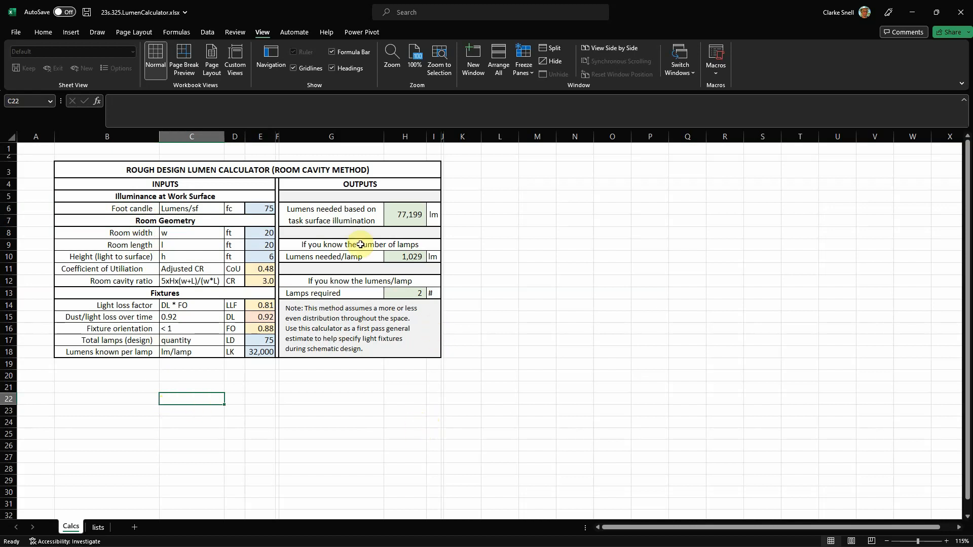
{"action": "left_click", "coordinate": [94, 170]}
{"action": "left_click", "coordinate": [619, 231]}
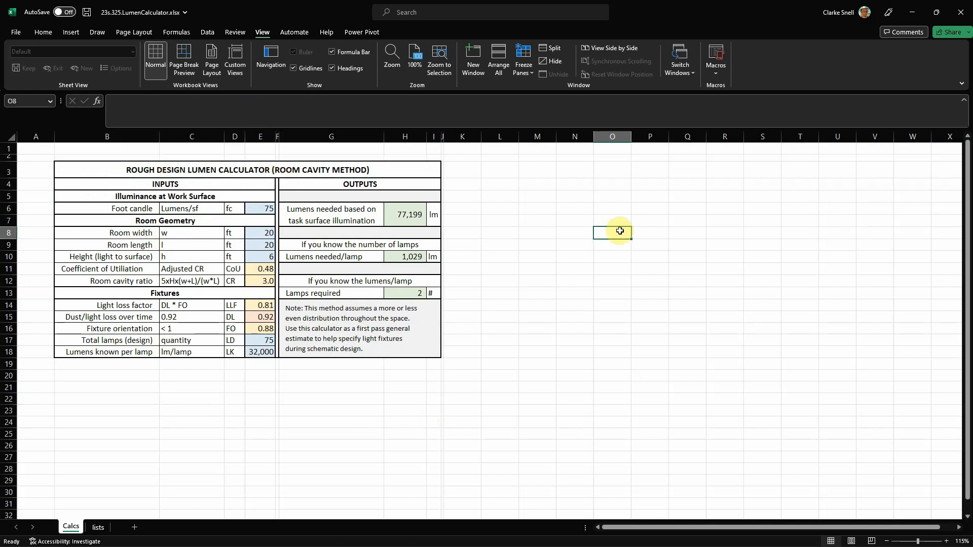
Try a taller title row 3 and a wider column A, and undo the resizing.
{"action": "left_click_drag", "start_coordinate": [3, 184], "coordinate": [14, 200]}
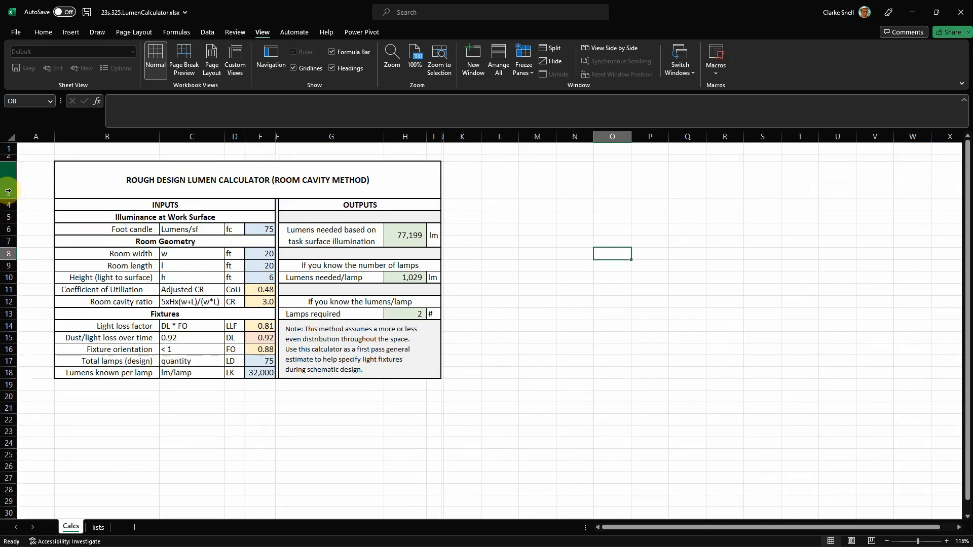
{"action": "left_click_drag", "start_coordinate": [55, 137], "coordinate": [78, 141]}
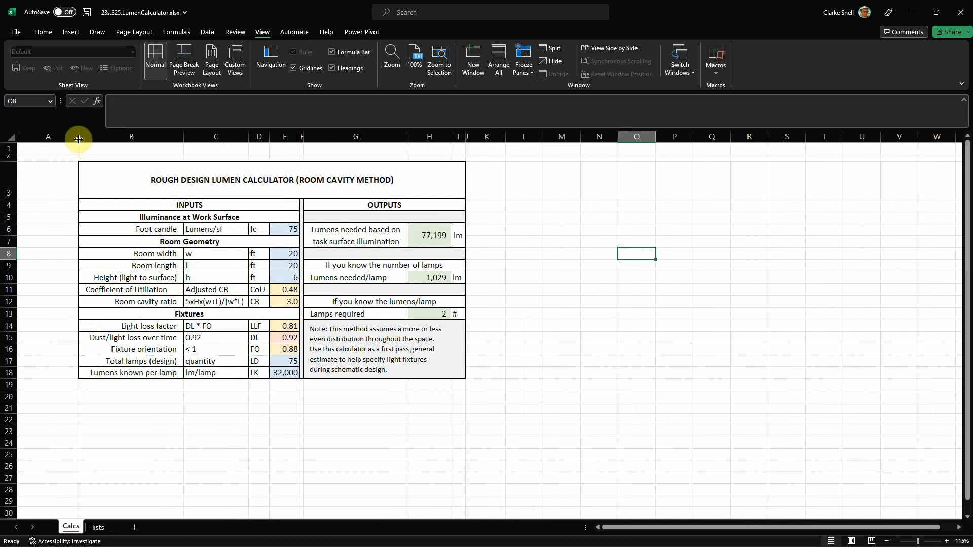
{"action": "left_click_drag", "start_coordinate": [78, 140], "coordinate": [71, 139]}
{"action": "key", "text": "ctrl+z"}
{"action": "key", "text": "ctrl+z"}
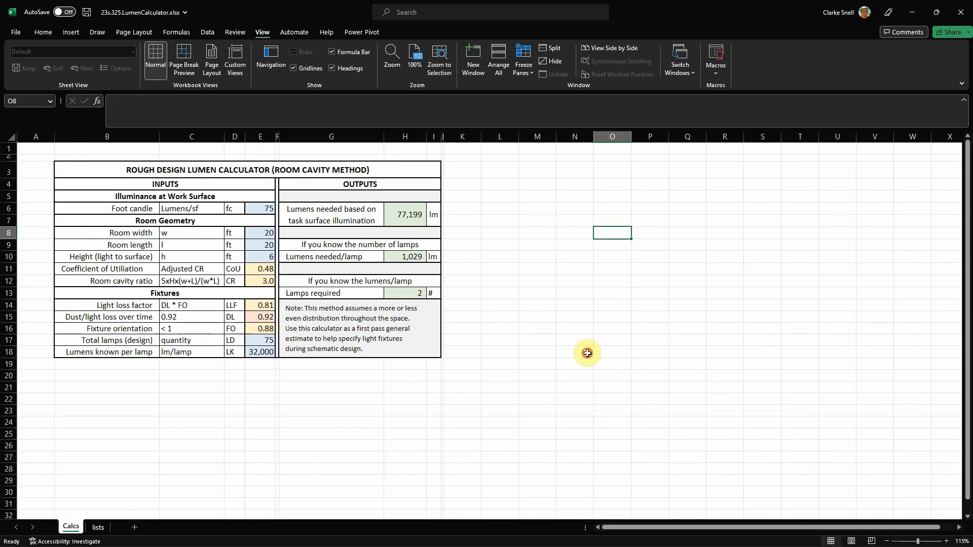
Enter the value 5 in the empty cell L4 beside the calculator on the Calcs sheet.
{"action": "left_click", "coordinate": [587, 353]}
{"action": "left_click", "coordinate": [492, 182]}
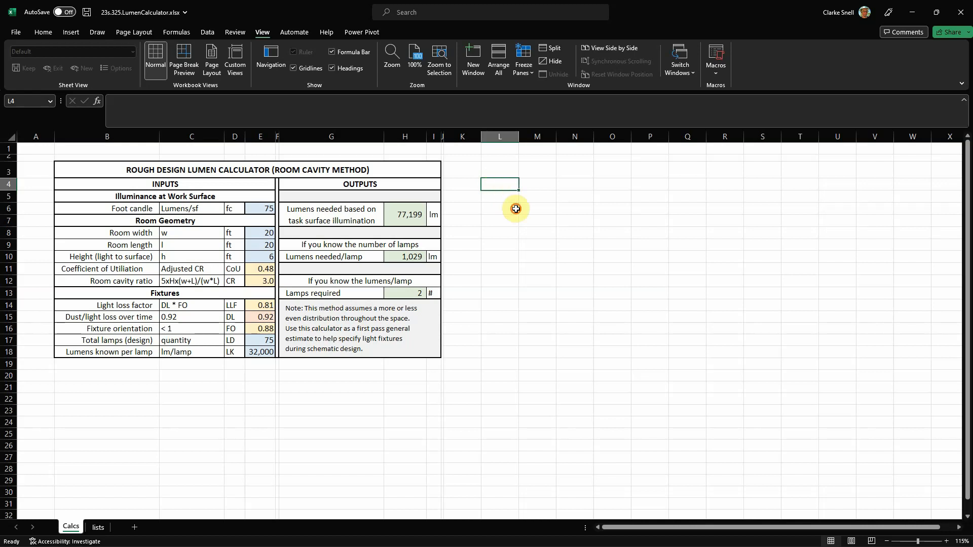
{"action": "left_click", "coordinate": [502, 185]}
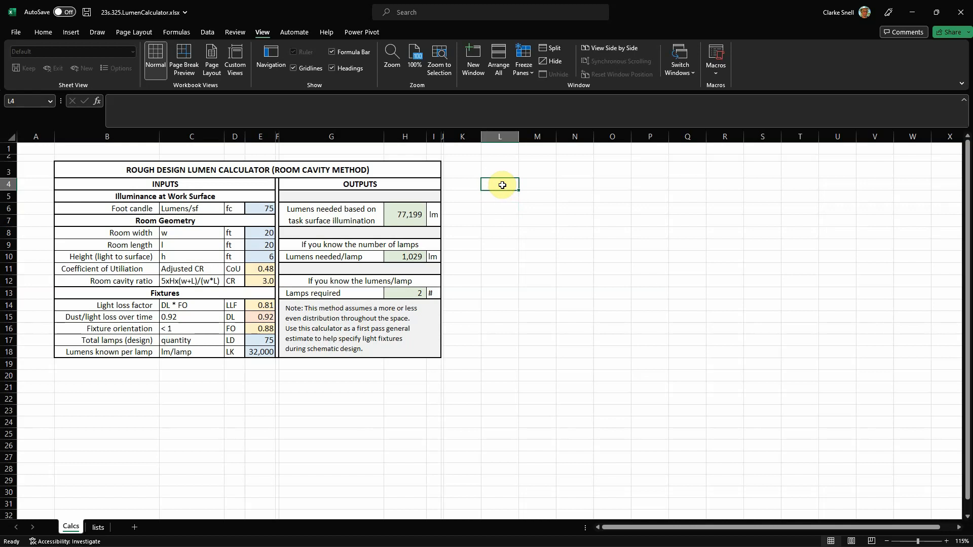
{"action": "type", "text": "5"}
{"action": "key", "text": "Return"}
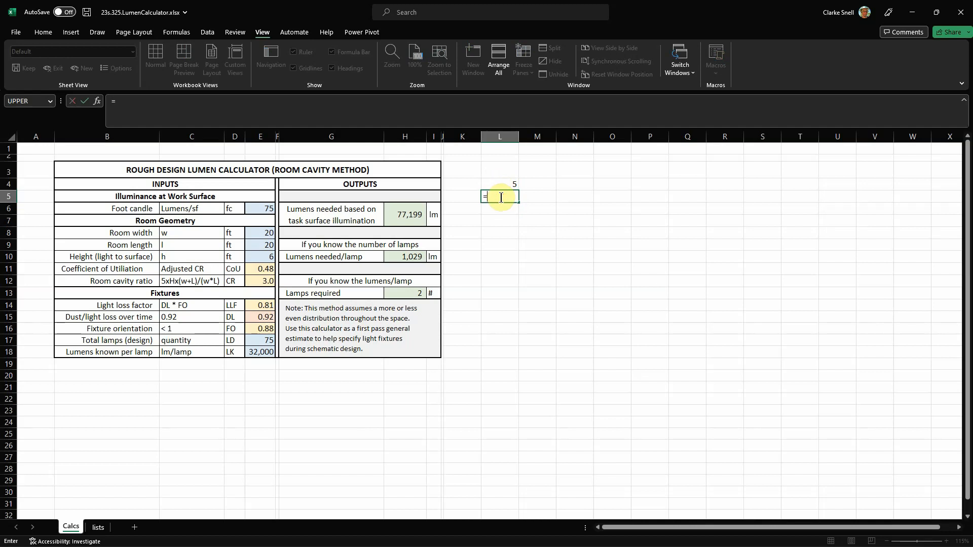
Enter the formula =L4+2 in cell L5, referencing the value in the cell above.
{"action": "left_click", "coordinate": [507, 186]}
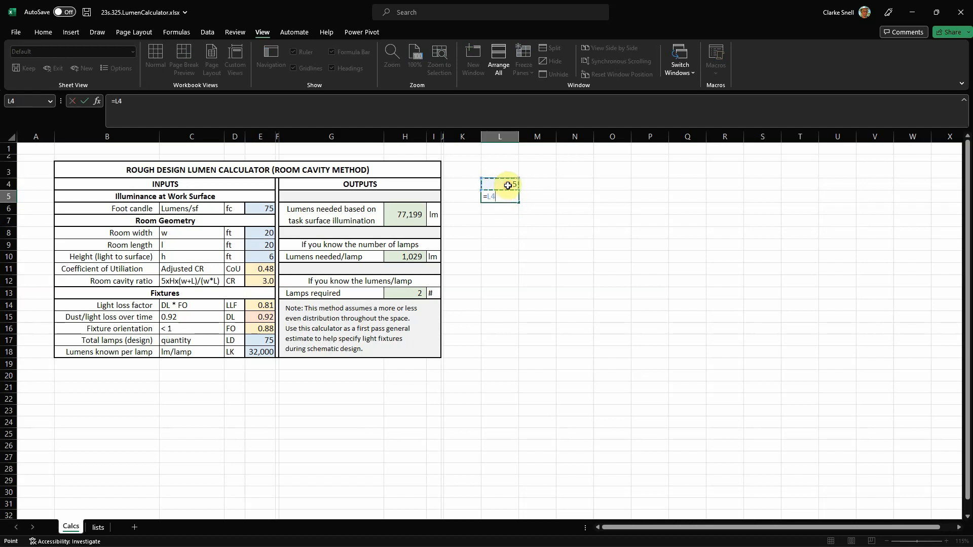
{"action": "key", "text": "Escape"}
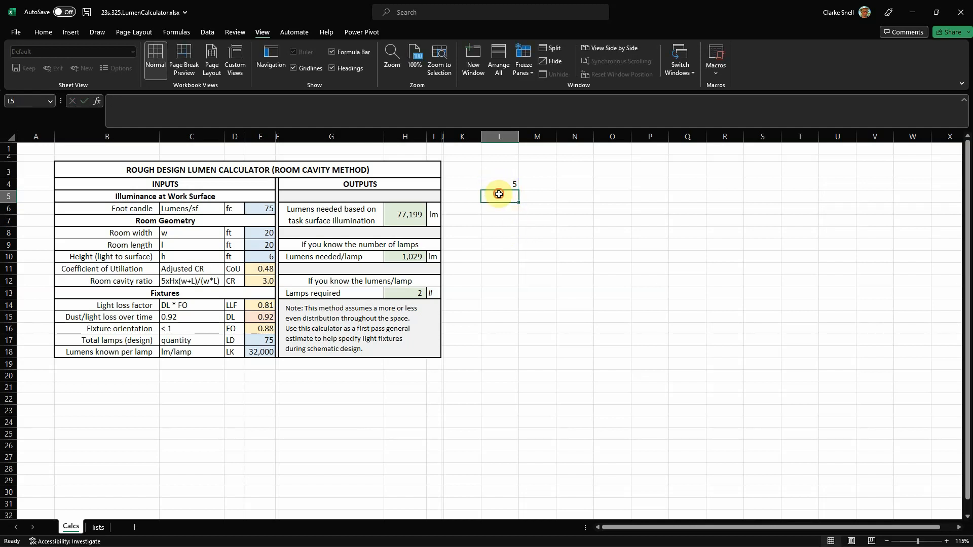
{"action": "double_click", "coordinate": [499, 196]}
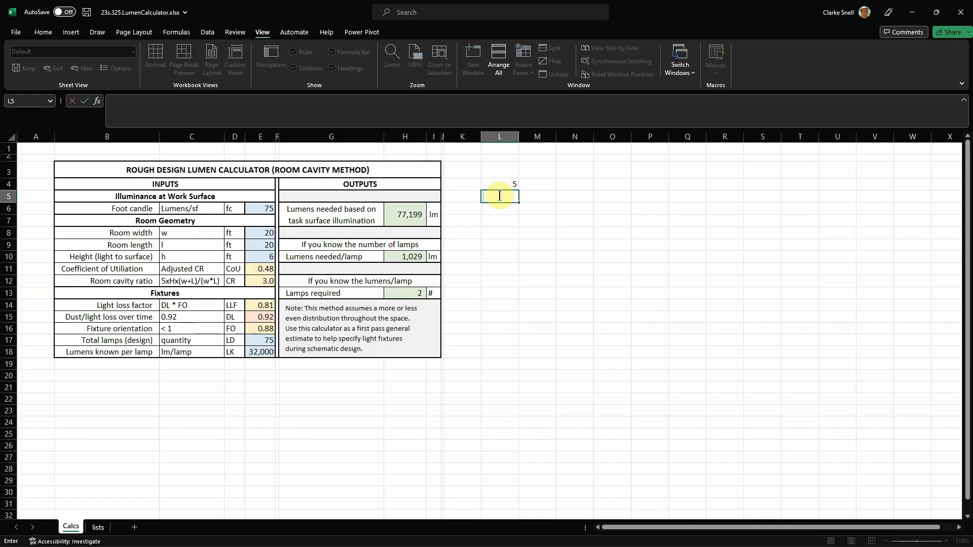
{"action": "left_click", "coordinate": [500, 185]}
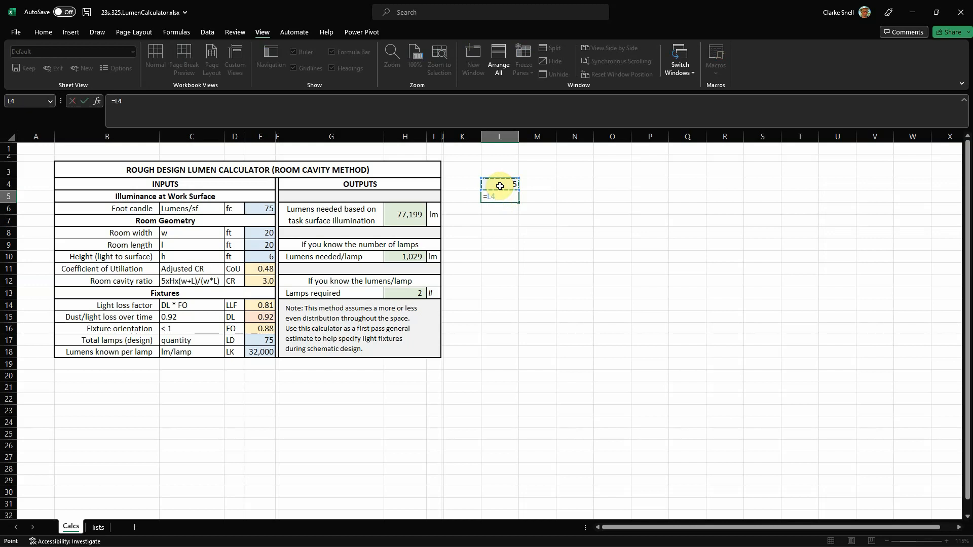
{"action": "type", "text": "+2"}
{"action": "key", "text": "Return"}
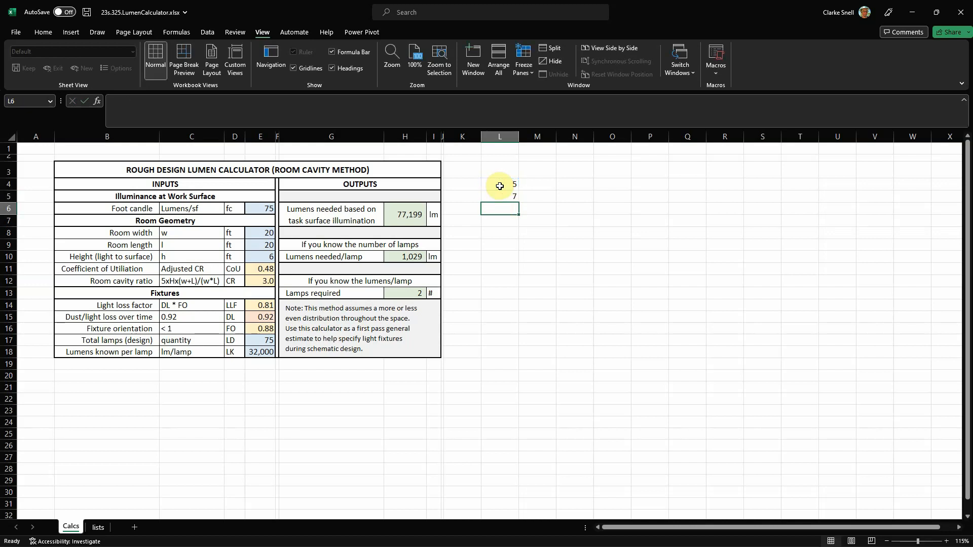
Set cell L4 to 1 and change the formula in L5 to =L4+1.
{"action": "left_click", "coordinate": [515, 283]}
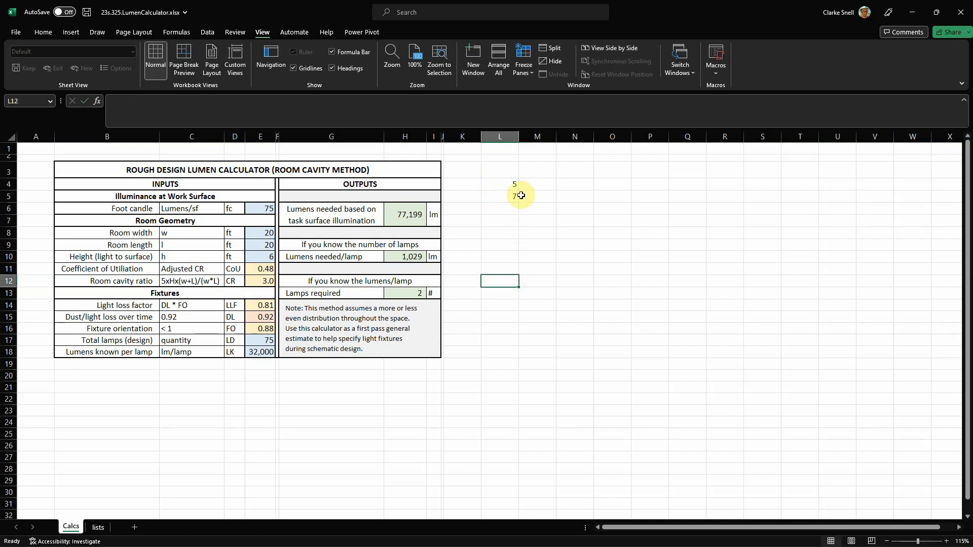
{"action": "left_click", "coordinate": [501, 184]}
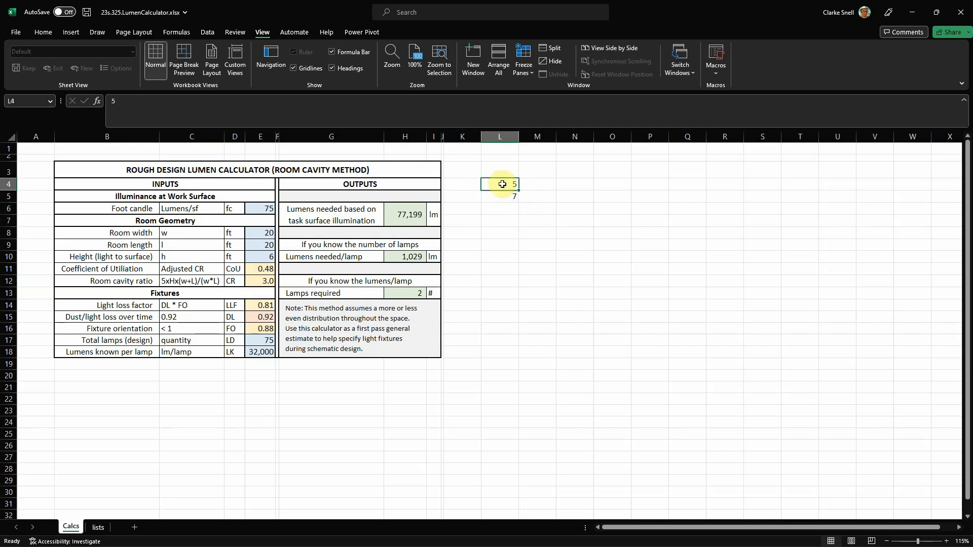
{"action": "type", "text": "1"}
{"action": "left_click", "coordinate": [516, 202]}
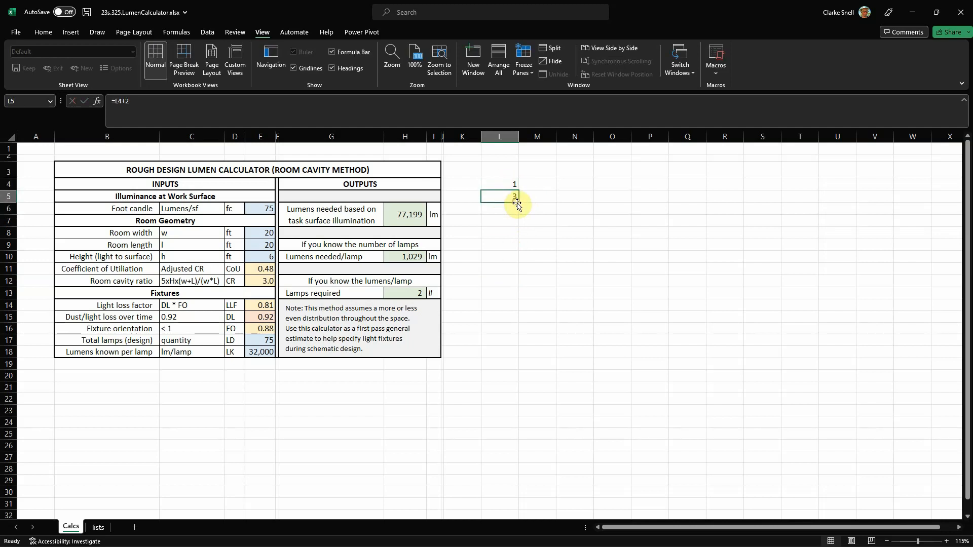
{"action": "left_click", "coordinate": [128, 101]}
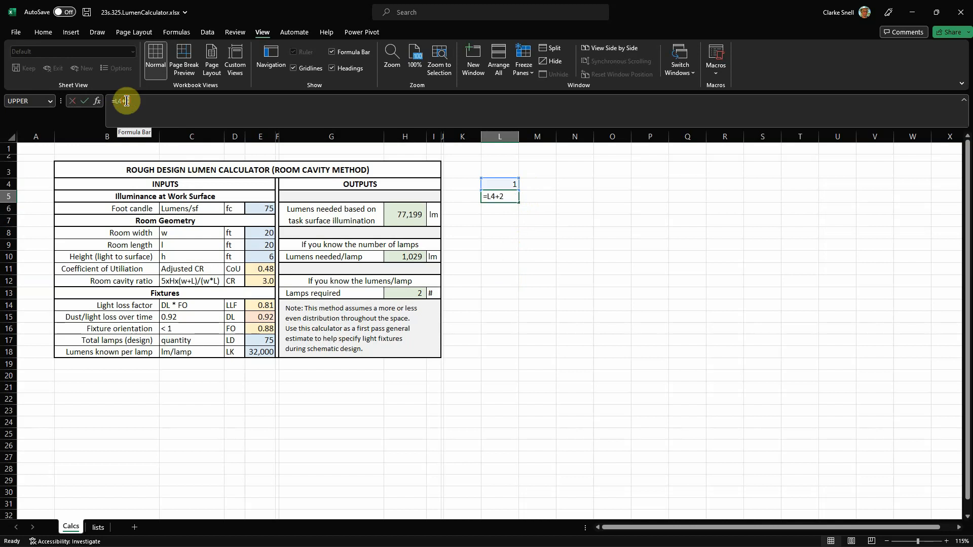
{"action": "left_click", "coordinate": [560, 301]}
{"action": "left_click", "coordinate": [504, 186]}
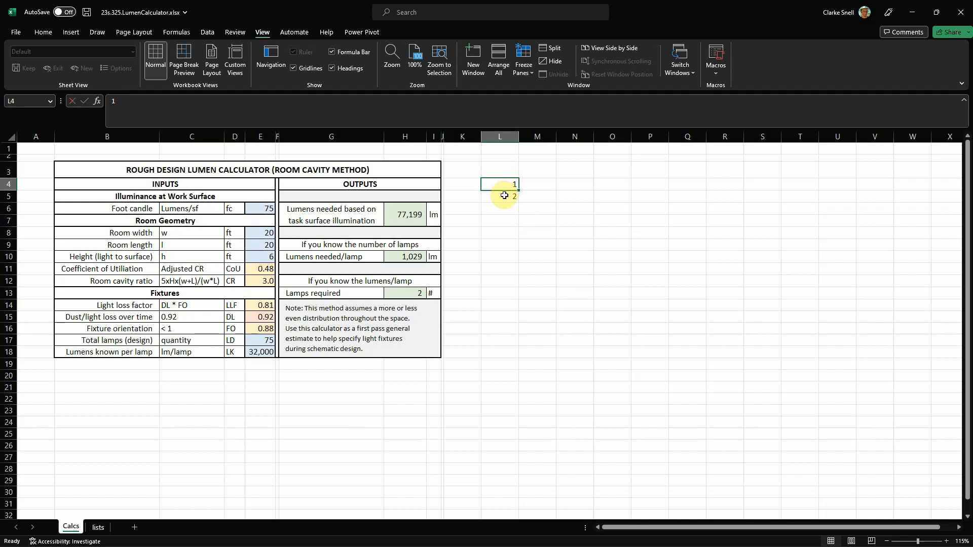
Inspect the formula in L5 and fill it down column L through row 18.
{"action": "left_click", "coordinate": [504, 196]}
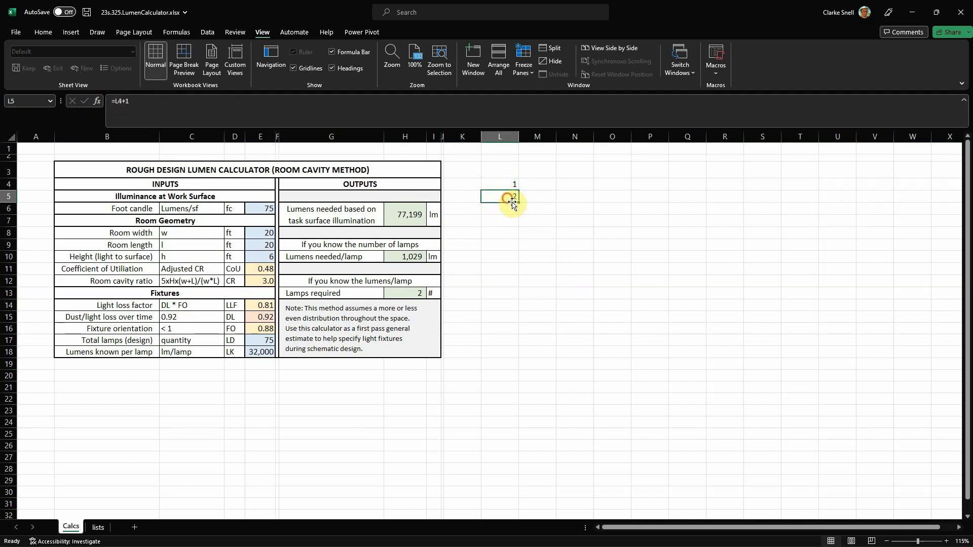
{"action": "left_click", "coordinate": [119, 100]}
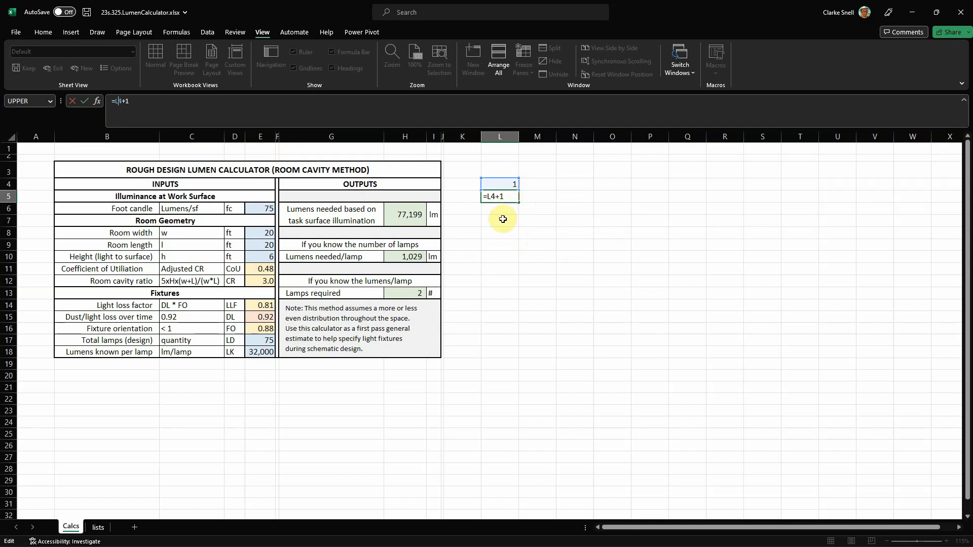
{"action": "left_click", "coordinate": [543, 232]}
{"action": "left_click", "coordinate": [501, 196]}
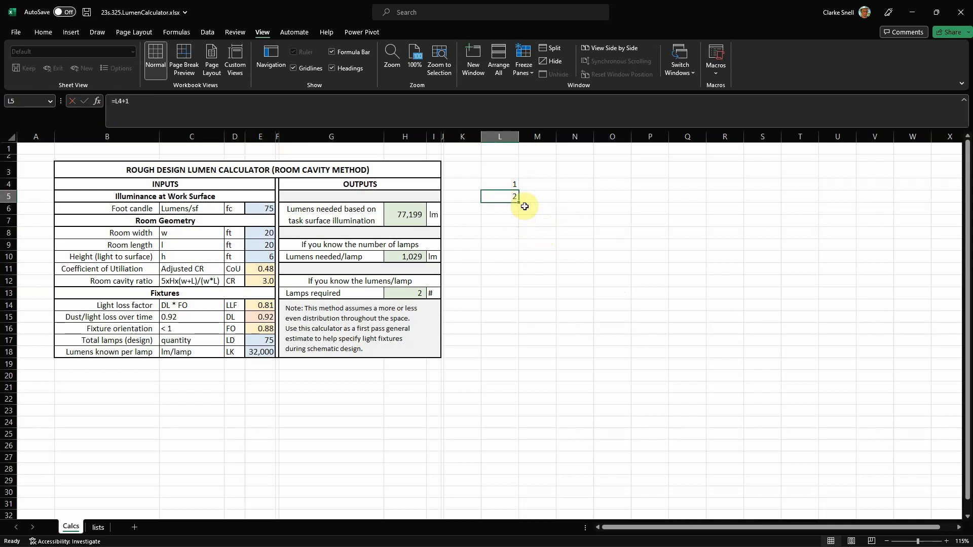
{"action": "left_click_drag", "start_coordinate": [520, 204], "coordinate": [517, 356]}
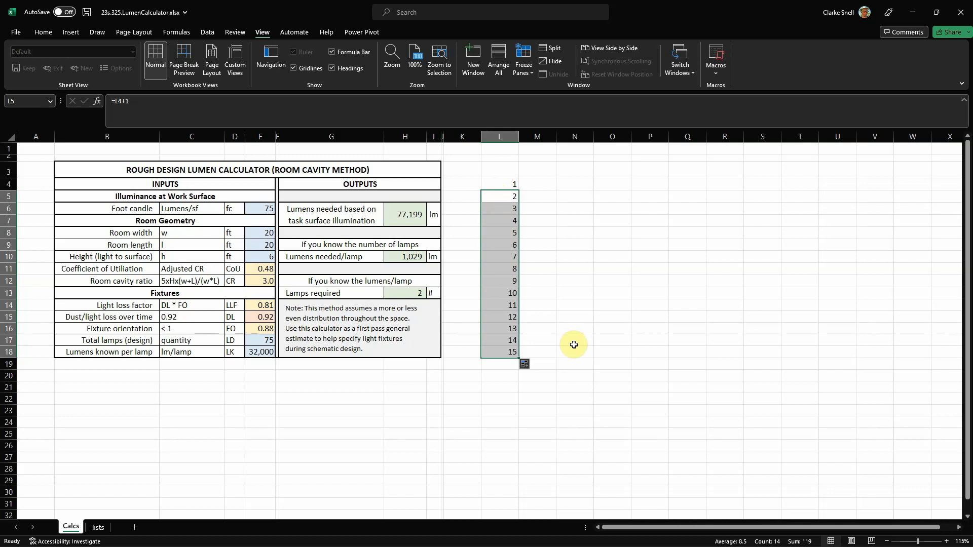
{"action": "left_click", "coordinate": [545, 430]}
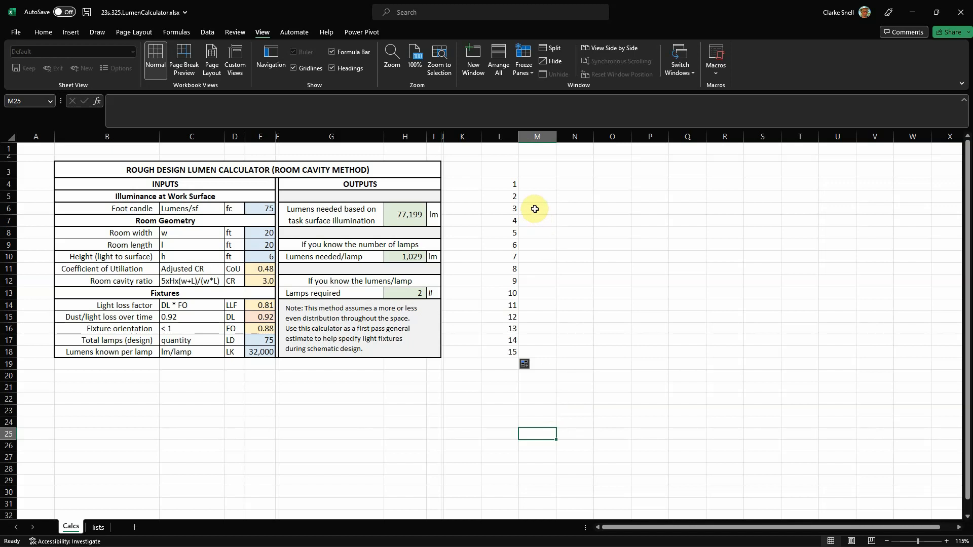
Clear the example number series from cells L4 through L18.
{"action": "left_click", "coordinate": [501, 182]}
{"action": "left_click_drag", "start_coordinate": [501, 182], "coordinate": [507, 351]}
{"action": "key", "text": "Delete"}
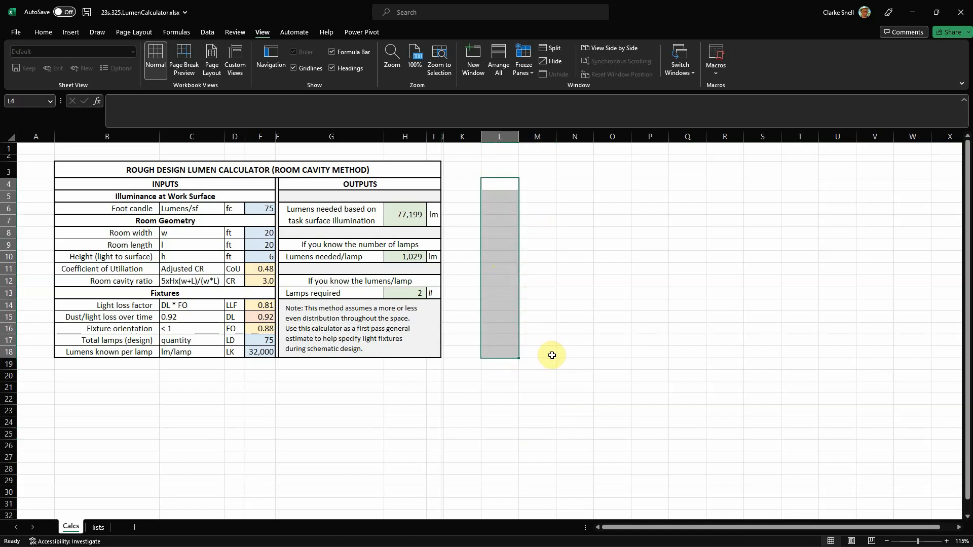
{"action": "left_click", "coordinate": [570, 365]}
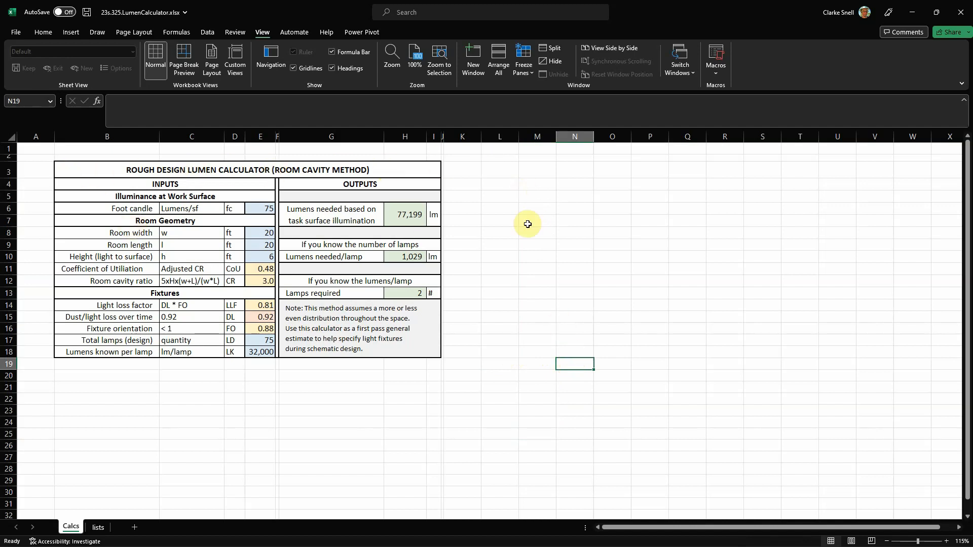
Add a new worksheet and merge and center cells F4 through I4 on it.
{"action": "scroll", "coordinate": [471, 269], "scroll_direction": "down", "scroll_amount": 3}
{"action": "scroll", "coordinate": [471, 270], "scroll_direction": "up", "scroll_amount": 3}
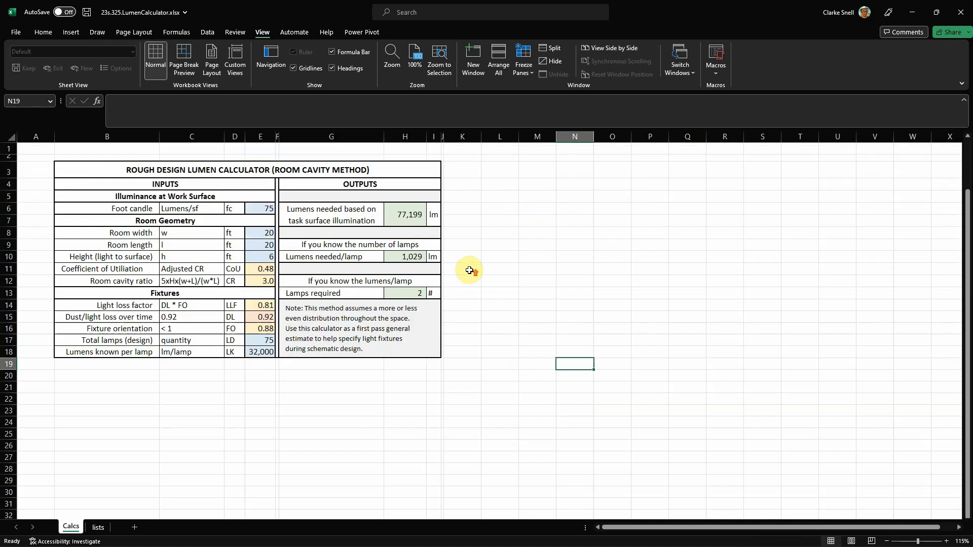
{"action": "left_click", "coordinate": [134, 527]}
{"action": "left_click_drag", "start_coordinate": [186, 178], "coordinate": [291, 169]}
{"action": "left_click", "coordinate": [288, 175]}
{"action": "left_click_drag", "start_coordinate": [178, 177], "coordinate": [287, 174]}
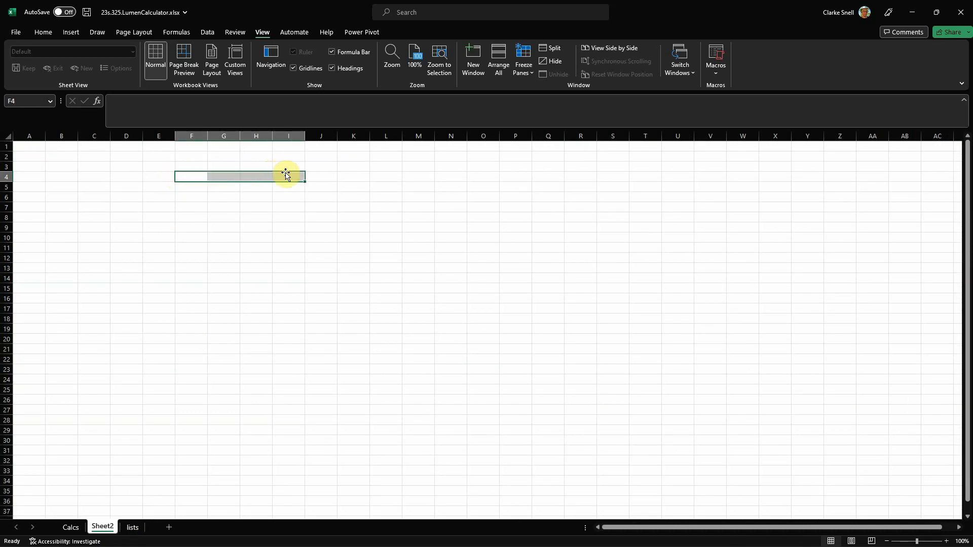
{"action": "left_click", "coordinate": [43, 33]}
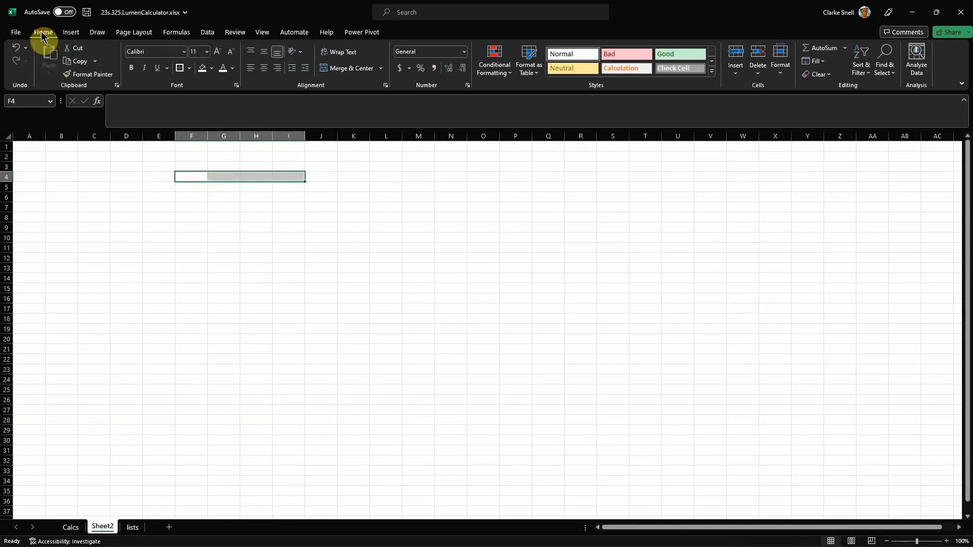
{"action": "left_click", "coordinate": [358, 71]}
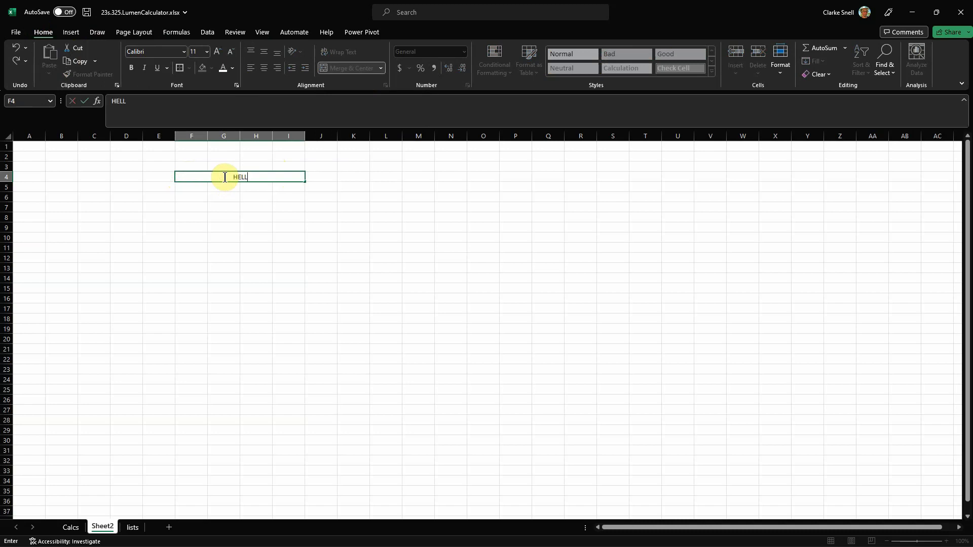
Enter HELLO in the merged cell F4:I4 and switch its merging off and on again.
{"action": "key", "text": "Return"}
{"action": "left_click", "coordinate": [225, 177]}
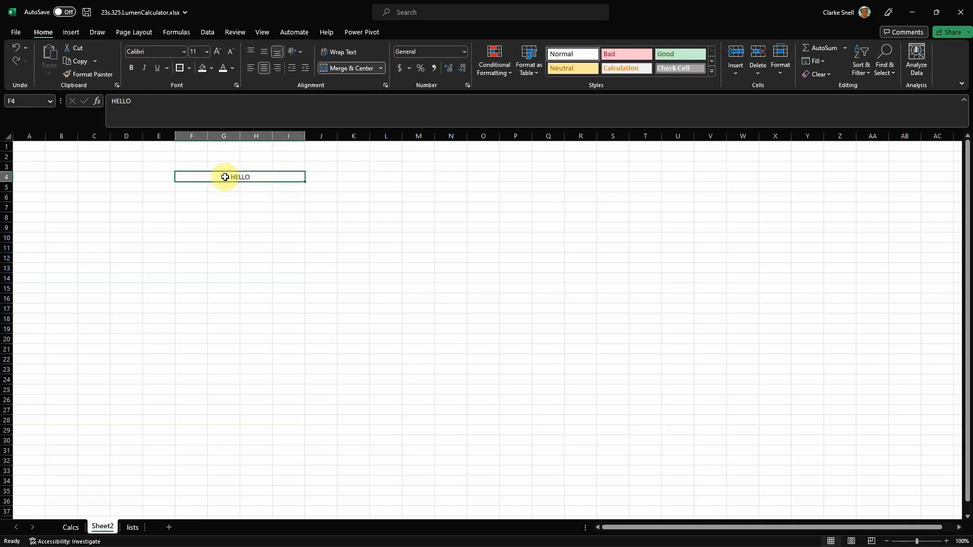
{"action": "left_click", "coordinate": [360, 69]}
{"action": "left_click", "coordinate": [361, 69]}
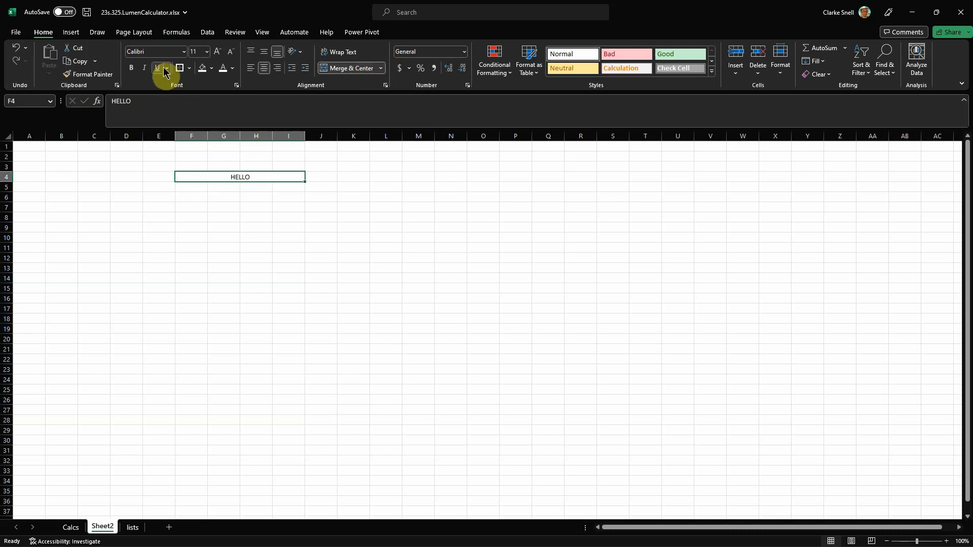
Format the HELLO heading as bold with font size 12.
{"action": "left_click", "coordinate": [133, 69]}
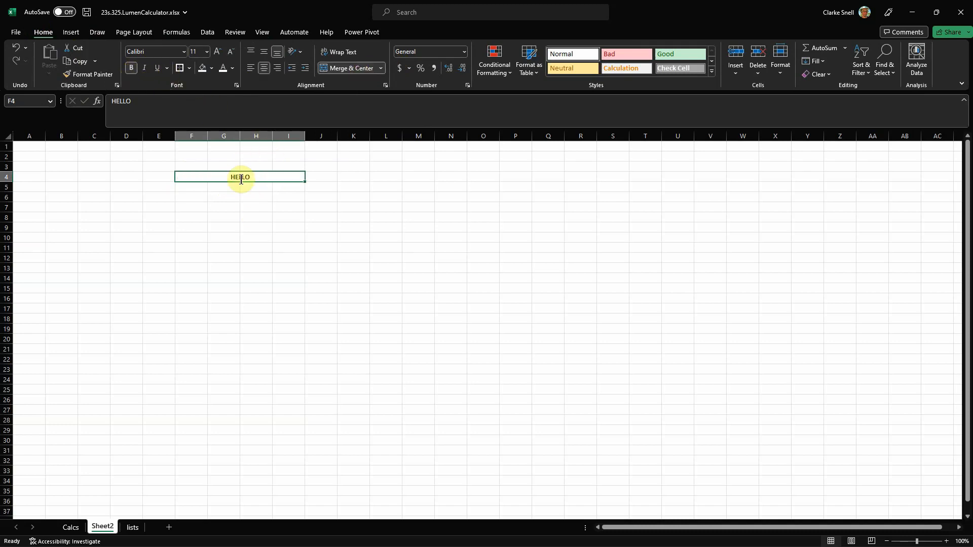
{"action": "left_click", "coordinate": [206, 52]}
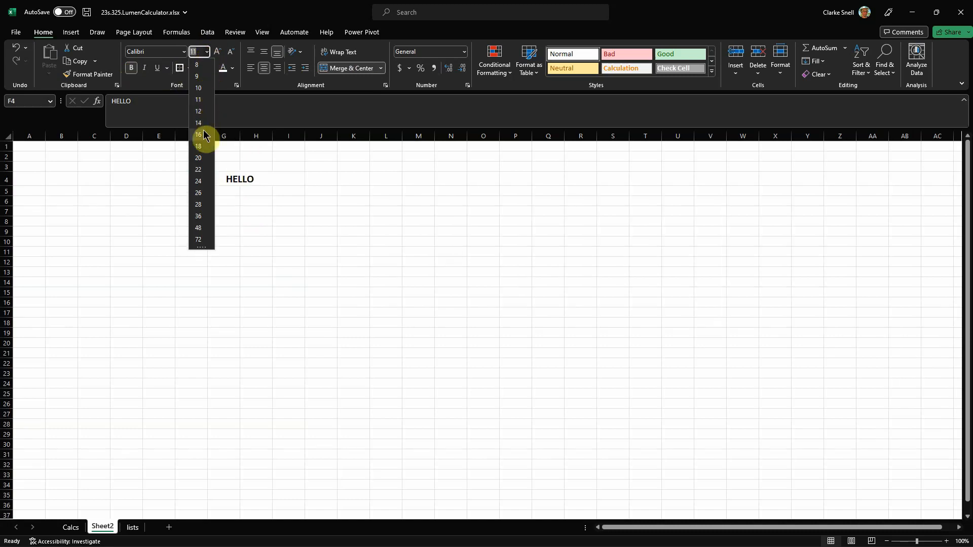
{"action": "left_click", "coordinate": [204, 111]}
{"action": "left_click", "coordinate": [375, 260]}
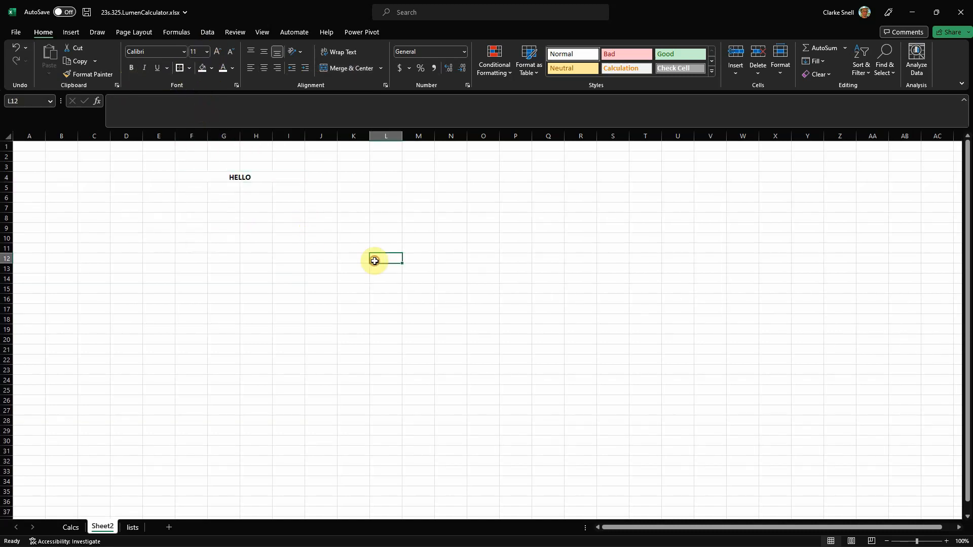
Enter the labels a, b, c and d in cells F5 through F8 below the heading.
{"action": "left_click", "coordinate": [196, 190]}
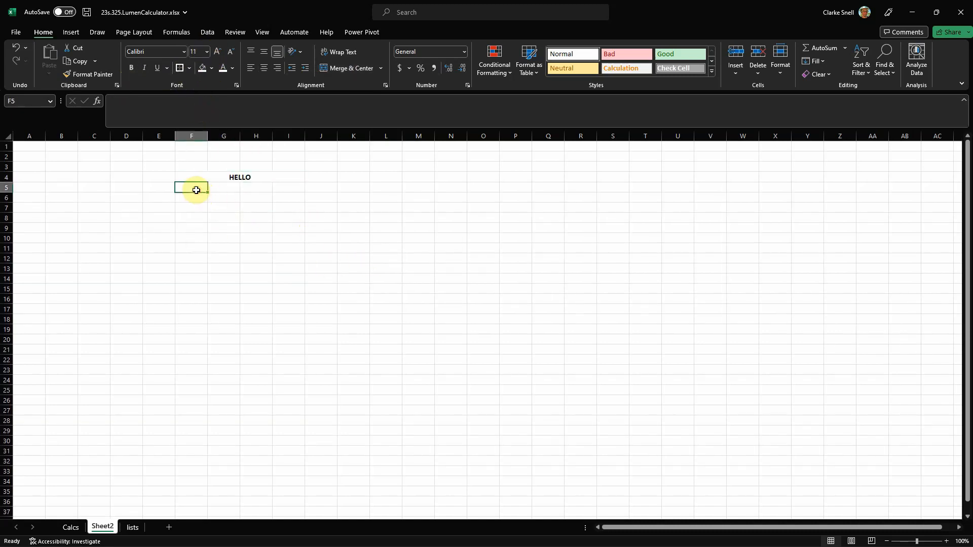
{"action": "left_click", "coordinate": [426, 267]}
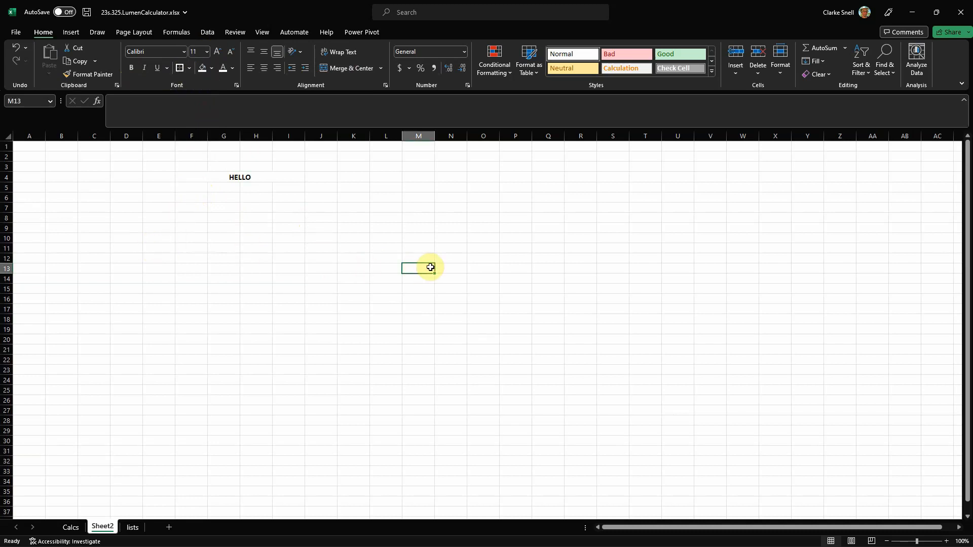
{"action": "left_click", "coordinate": [192, 188]}
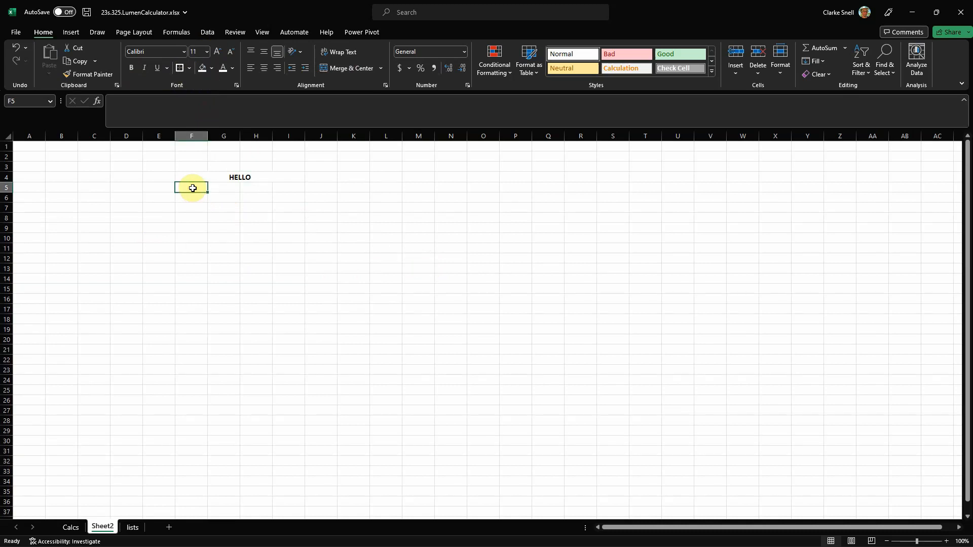
{"action": "type", "text": "a"}
{"action": "key", "text": "Return"}
{"action": "type", "text": "b"}
{"action": "key", "text": "Return"}
{"action": "type", "text": "c"}
{"action": "key", "text": "Return"}
{"action": "type", "text": "d"}
Enter 12 in cell G5 and fill it down through G8 beside the letter labels.
{"action": "left_click", "coordinate": [231, 190]}
{"action": "type", "text": "2"}
{"action": "key", "text": "Return"}
{"action": "left_click", "coordinate": [232, 190]}
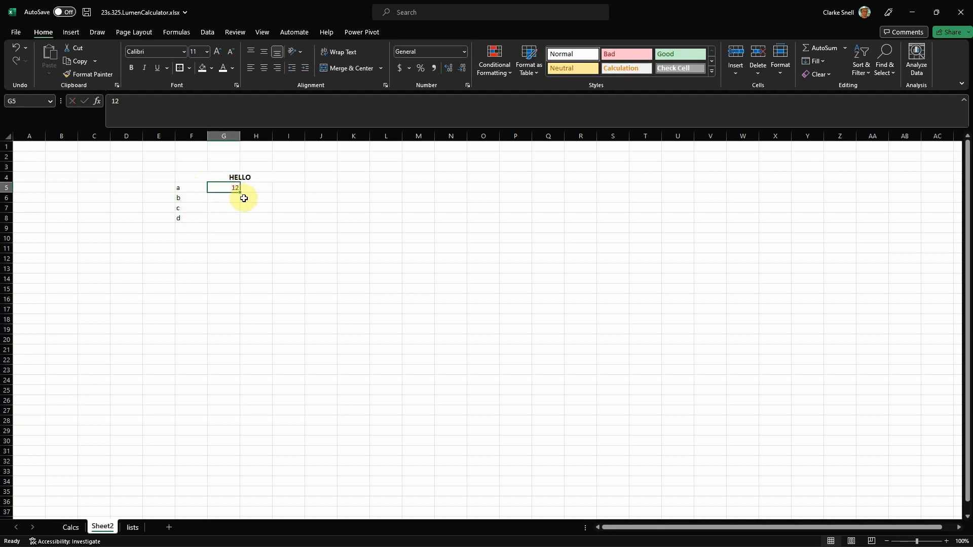
{"action": "left_click_drag", "start_coordinate": [242, 194], "coordinate": [244, 224]}
Merge and center the empty block H5:I8 into a single cell.
{"action": "left_click", "coordinate": [231, 187]}
{"action": "left_click_drag", "start_coordinate": [255, 187], "coordinate": [278, 217]}
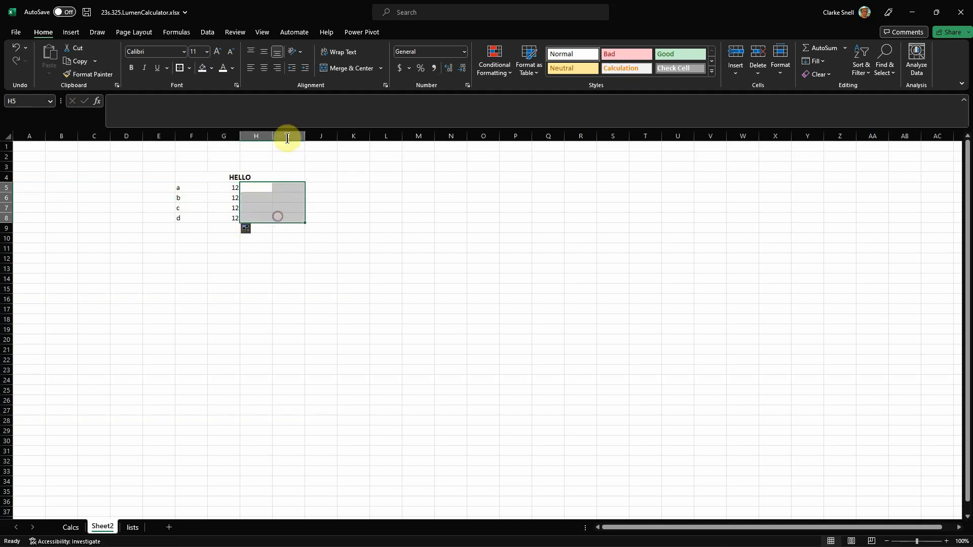
{"action": "left_click", "coordinate": [352, 68]}
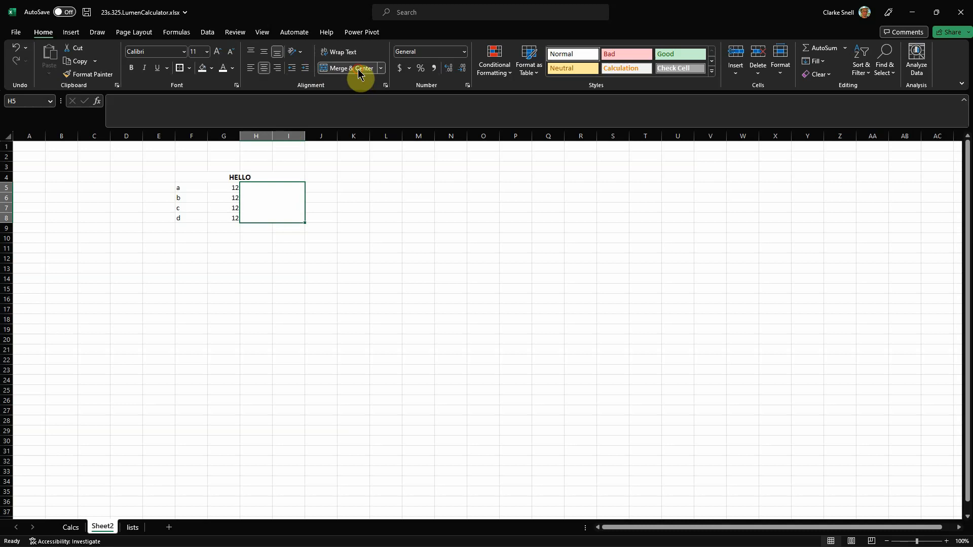
Enter What? in the merged cell H5:I8 and align the text to the vertical middle.
{"action": "double_click", "coordinate": [281, 203]}
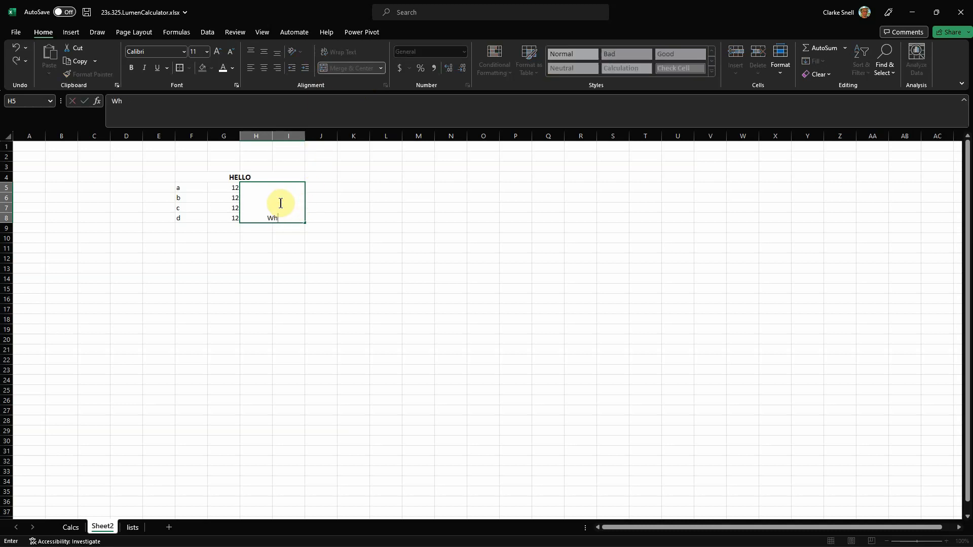
{"action": "left_click", "coordinate": [285, 279]}
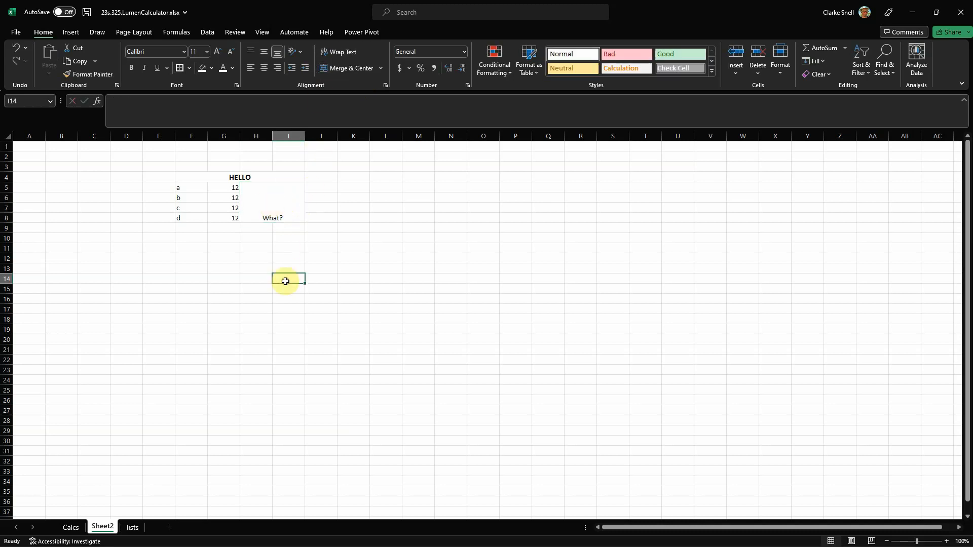
{"action": "left_click", "coordinate": [276, 191]}
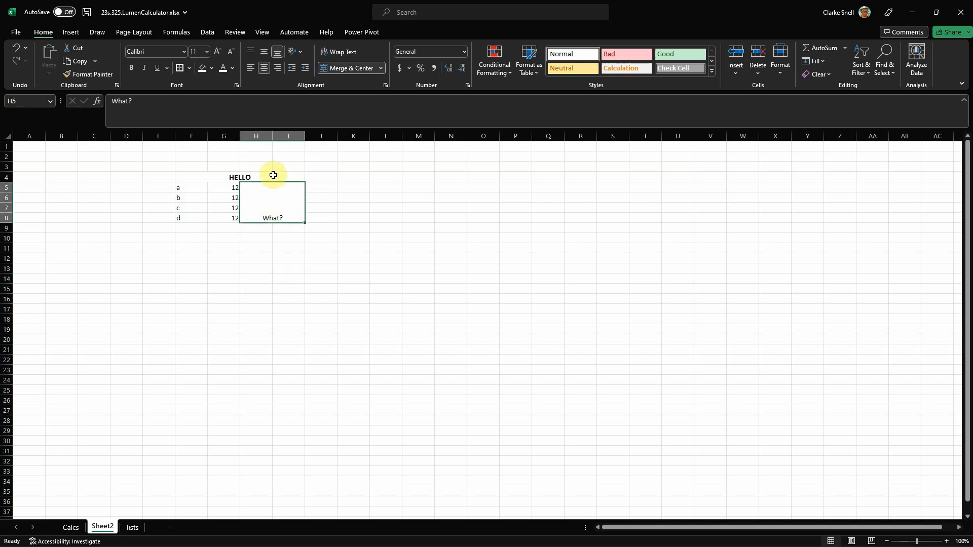
{"action": "key", "text": "ctrl"}
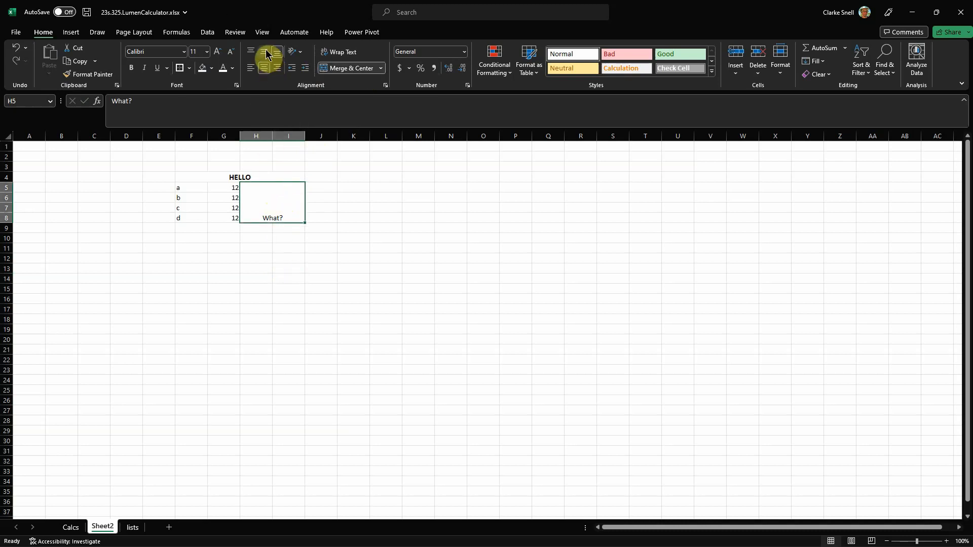
{"action": "left_click", "coordinate": [265, 49]}
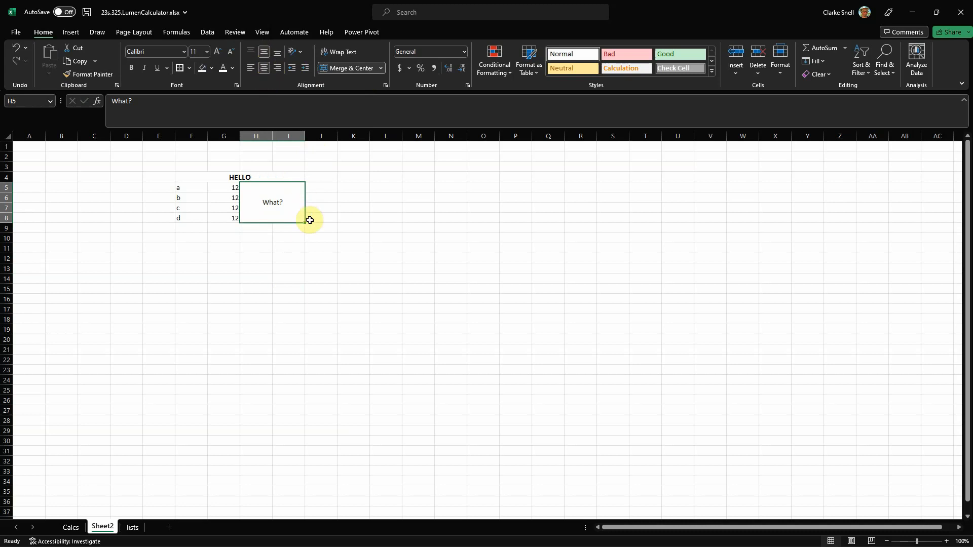
{"action": "left_click", "coordinate": [306, 276]}
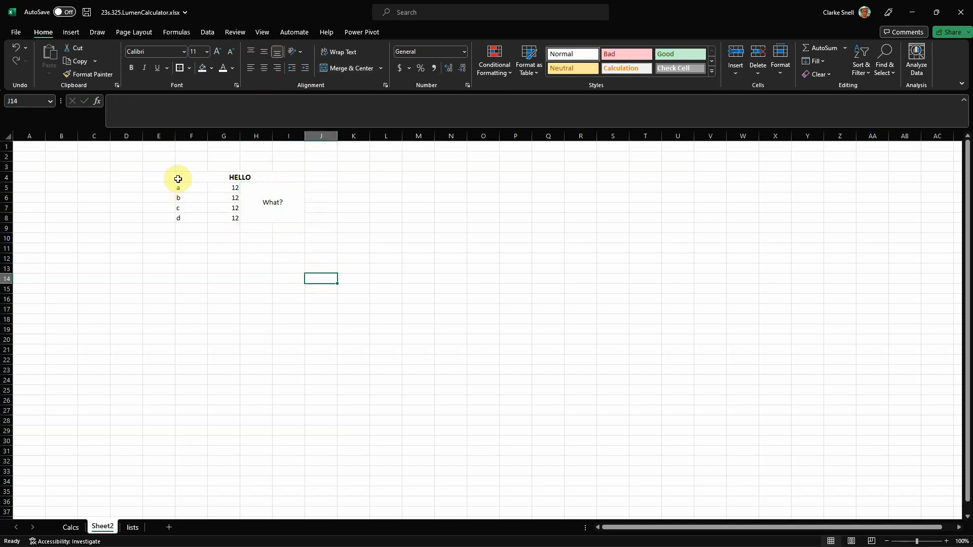
Apply all borders to the whole table F4:I8, including the HELLO heading.
{"action": "left_click_drag", "start_coordinate": [178, 178], "coordinate": [228, 198]}
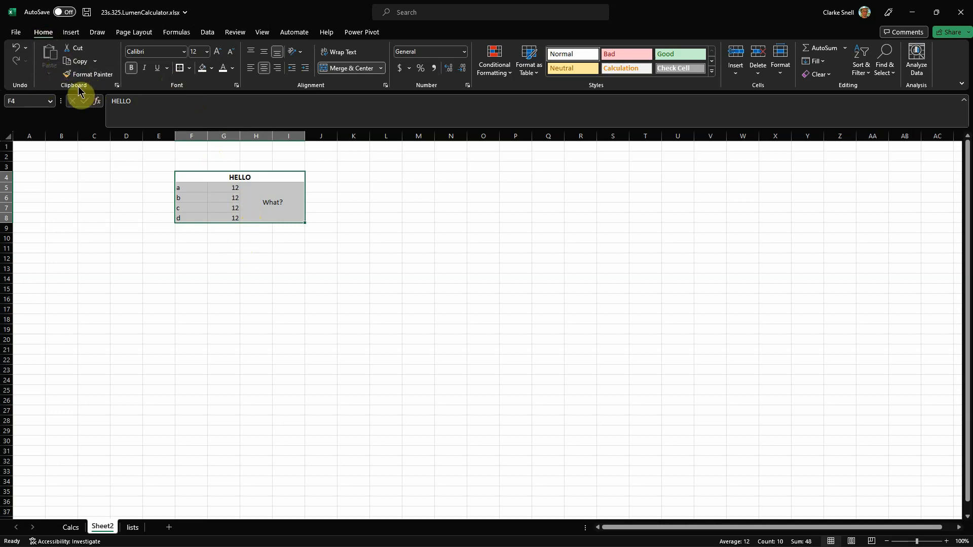
{"action": "key", "text": "ctrl"}
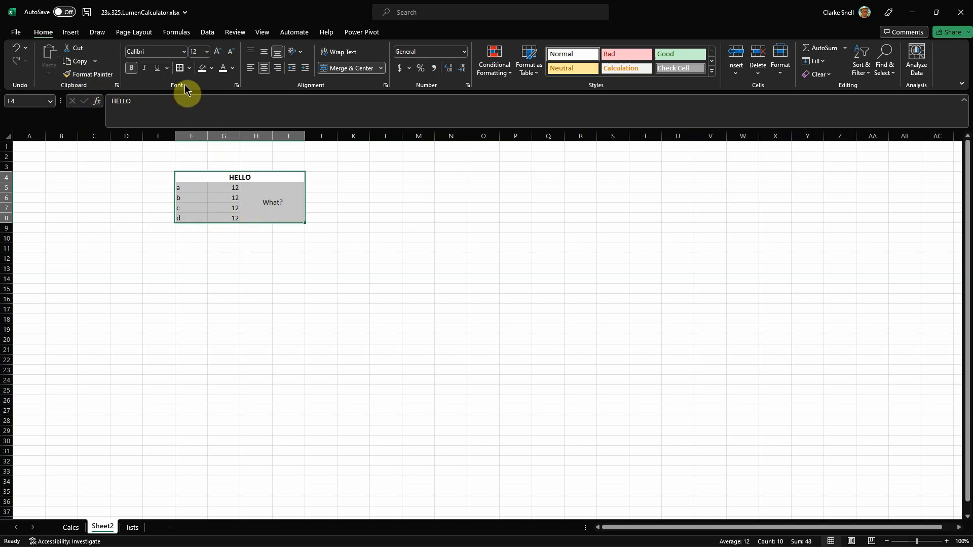
{"action": "key", "text": "ctrl"}
{"action": "key", "text": "ctrl"}
{"action": "key", "text": "ctrl"}
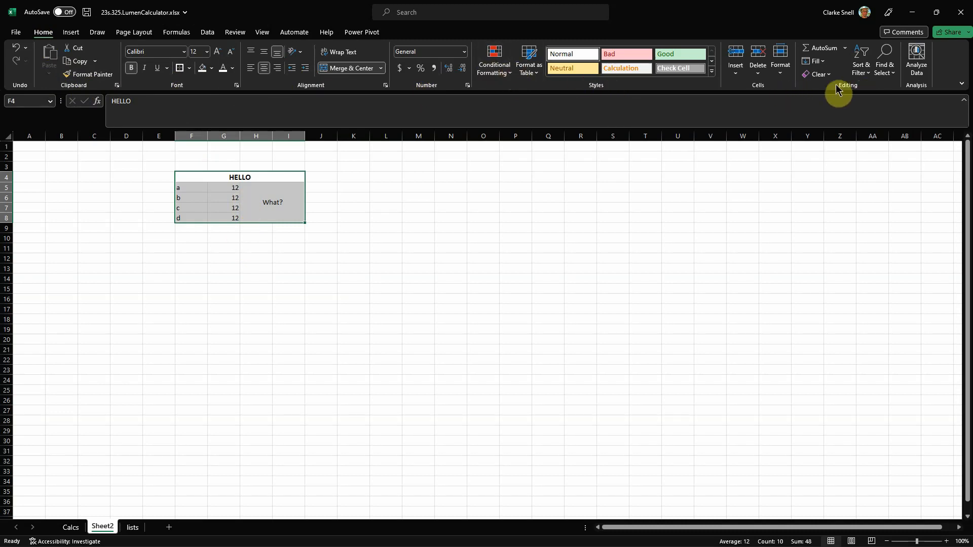
{"action": "key", "text": "ctrl"}
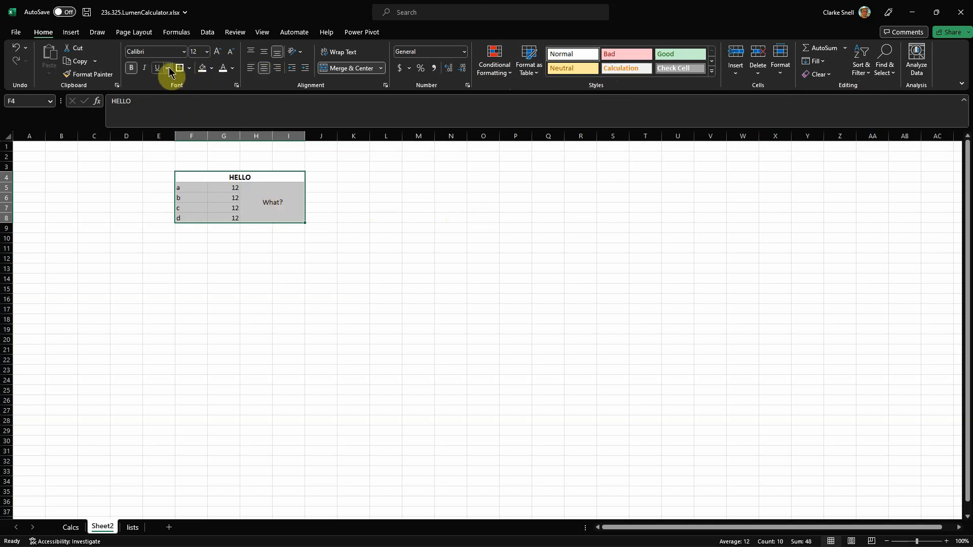
{"action": "left_click", "coordinate": [190, 69]}
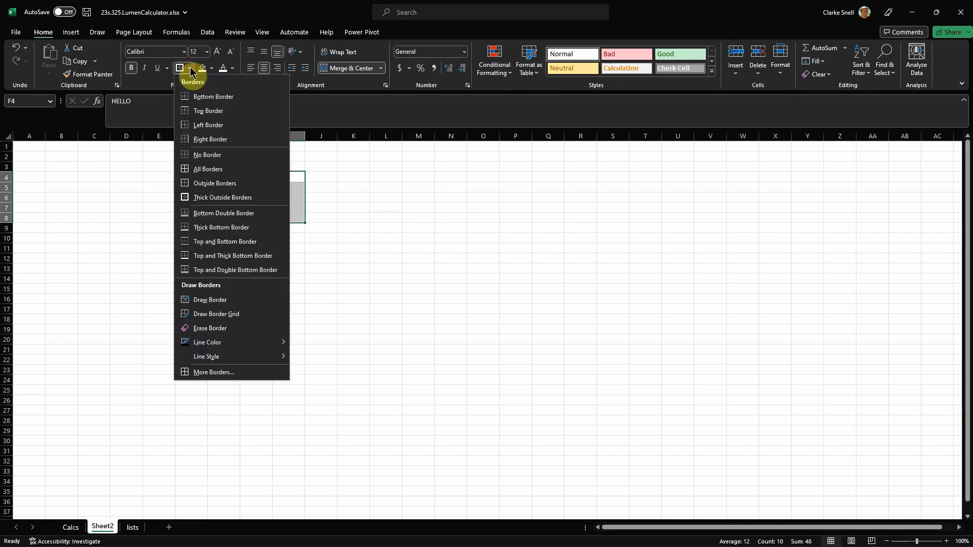
{"action": "left_click", "coordinate": [210, 171]}
{"action": "left_click", "coordinate": [298, 287]}
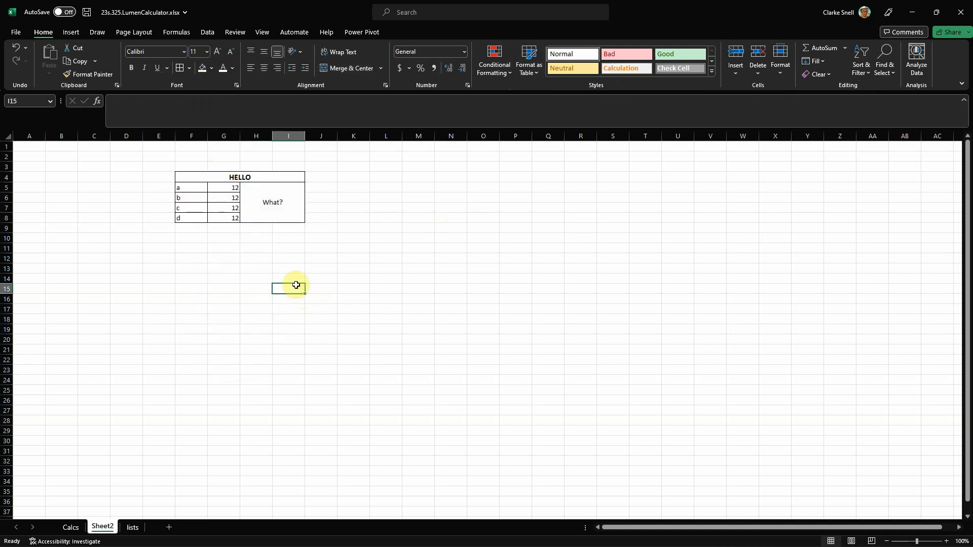
Add thick outside borders around the table F4:I8 and around the HELLO heading cell.
{"action": "left_click_drag", "start_coordinate": [194, 180], "coordinate": [245, 202]}
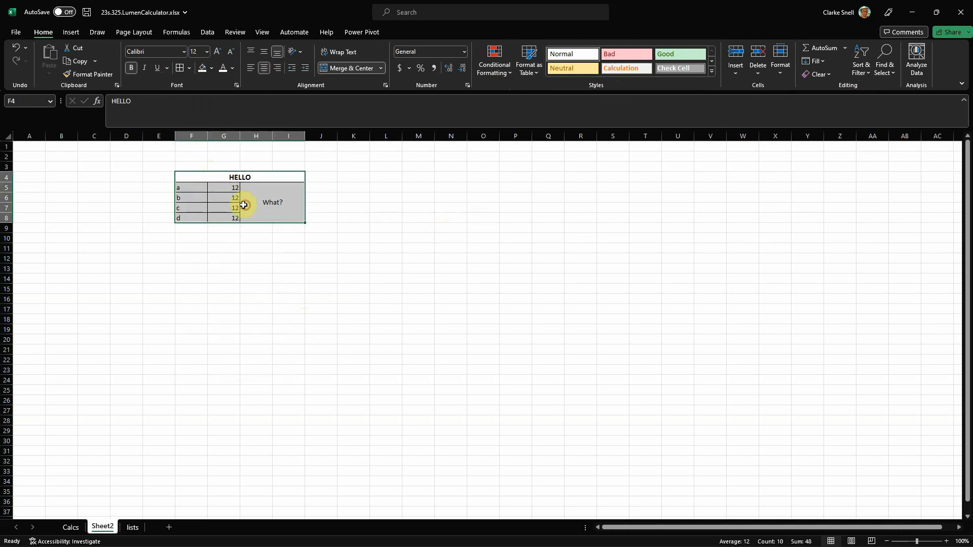
{"action": "left_click", "coordinate": [191, 67]}
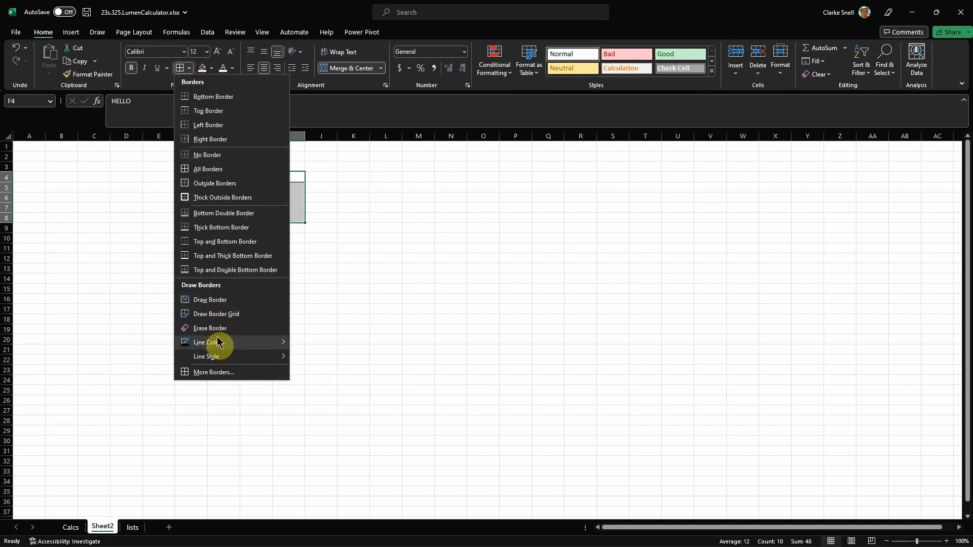
{"action": "mouse_move", "coordinate": [219, 345]}
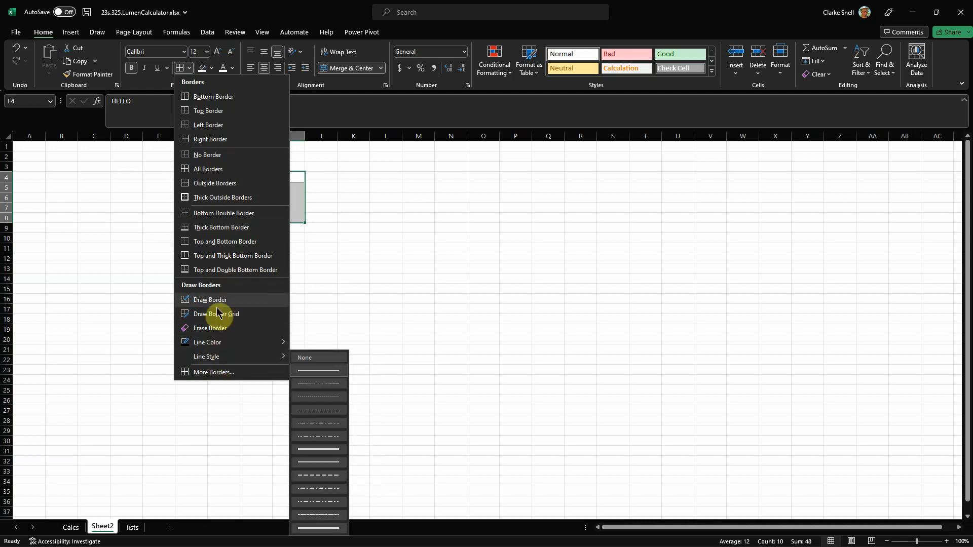
{"action": "left_click", "coordinate": [218, 197]}
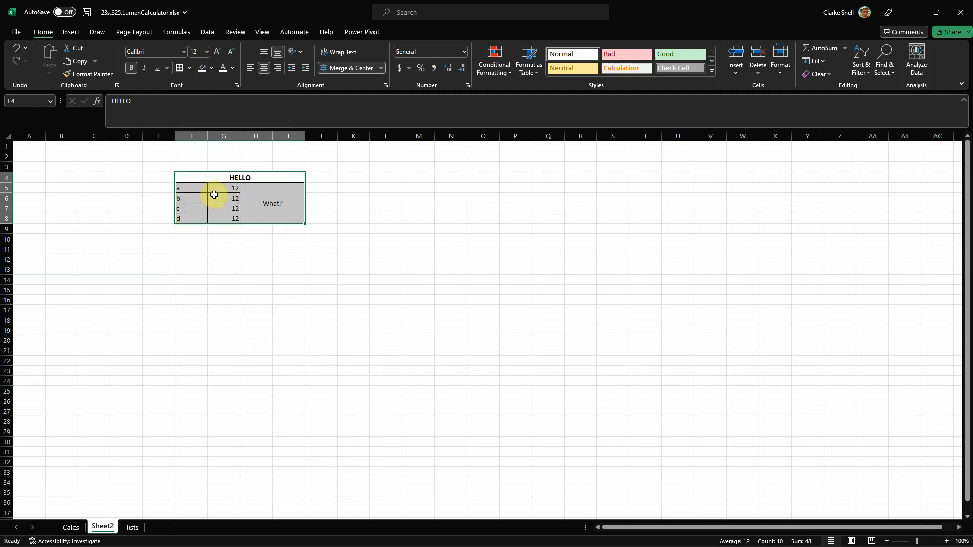
{"action": "left_click", "coordinate": [289, 290]}
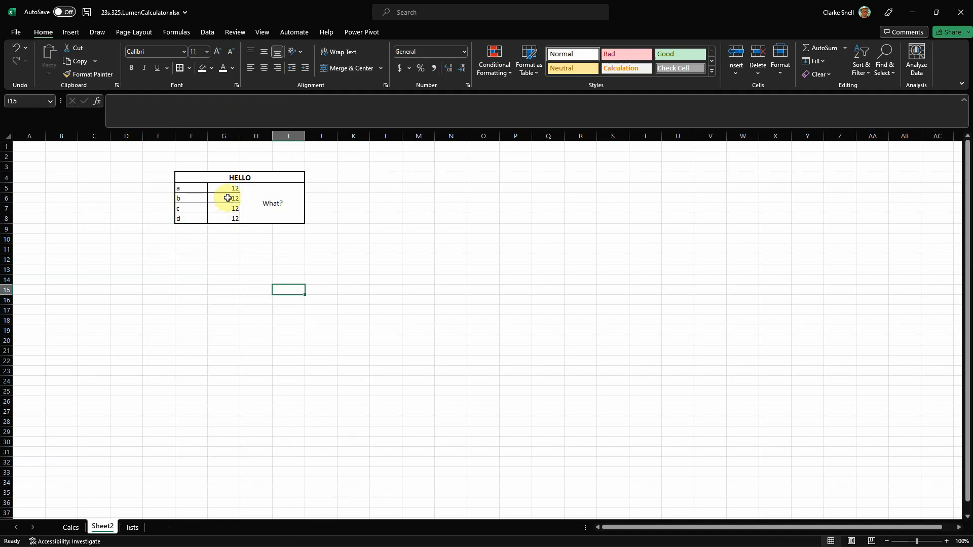
{"action": "left_click", "coordinate": [228, 177]}
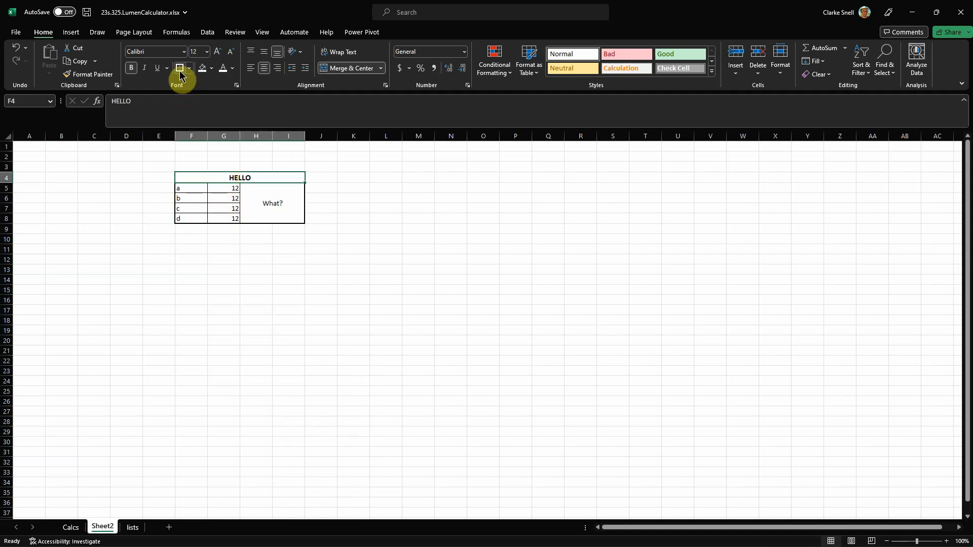
{"action": "left_click", "coordinate": [364, 328]}
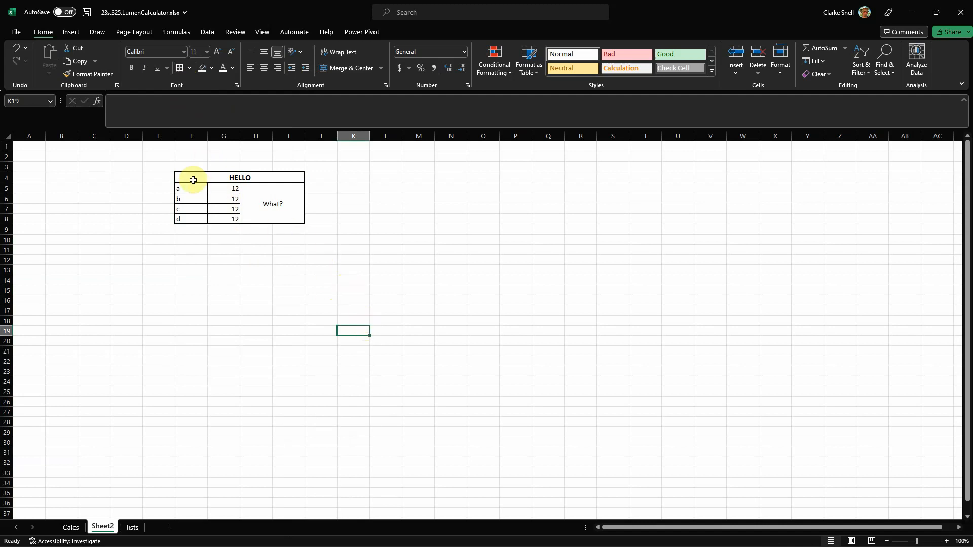
Fill cell G5 with a light blue theme colour.
{"action": "left_click", "coordinate": [228, 190]}
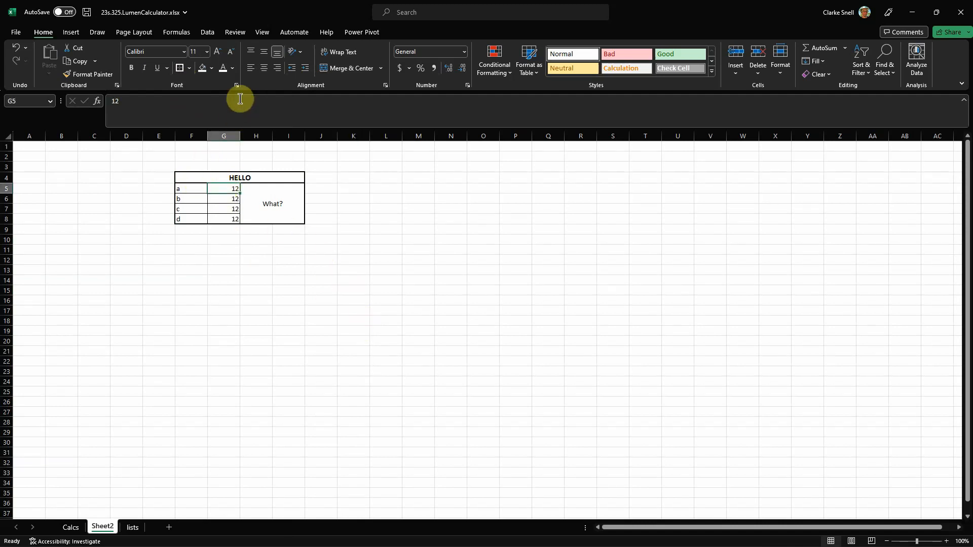
{"action": "left_click", "coordinate": [212, 70]}
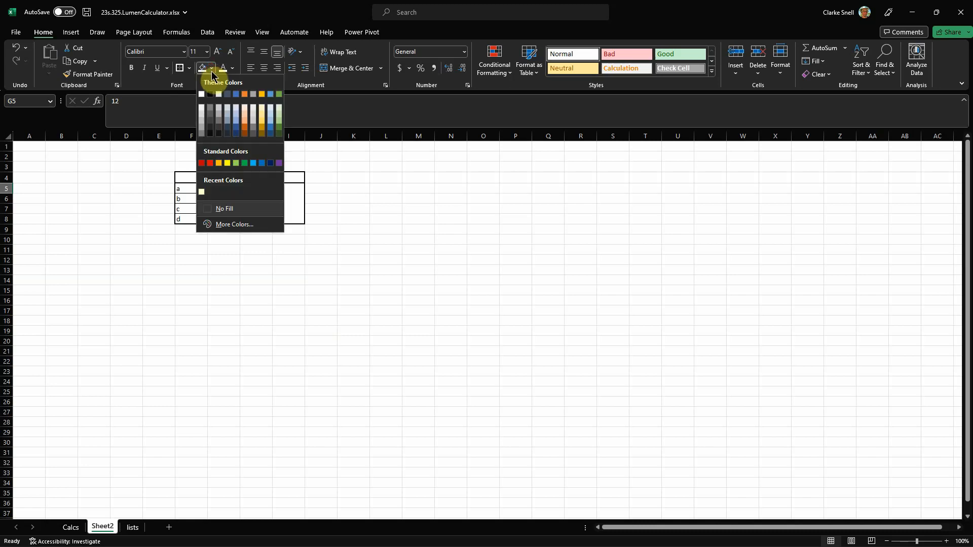
{"action": "left_click", "coordinate": [271, 107]}
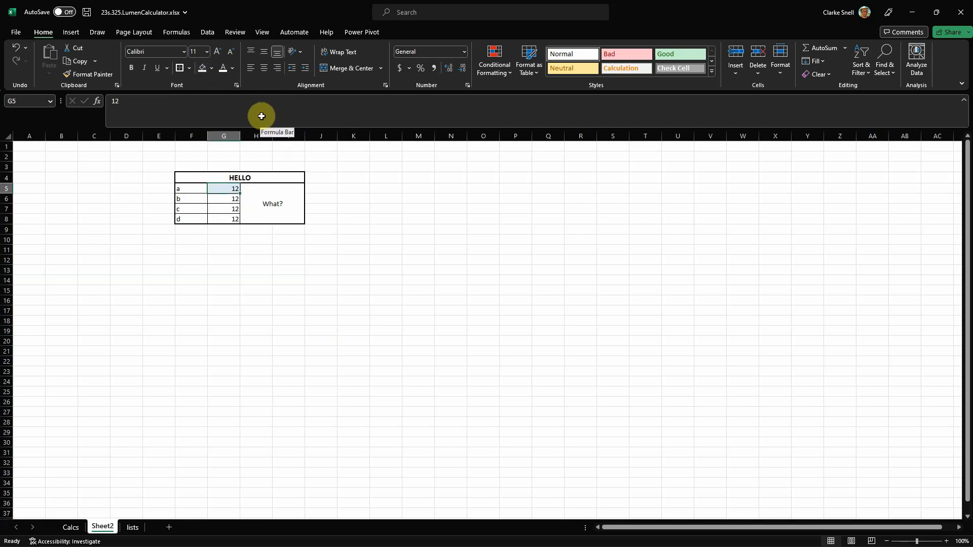
{"action": "left_click", "coordinate": [252, 239]}
Fill the remaining number cells G6 through G8 with a light blue theme colour.
{"action": "left_click", "coordinate": [224, 186]}
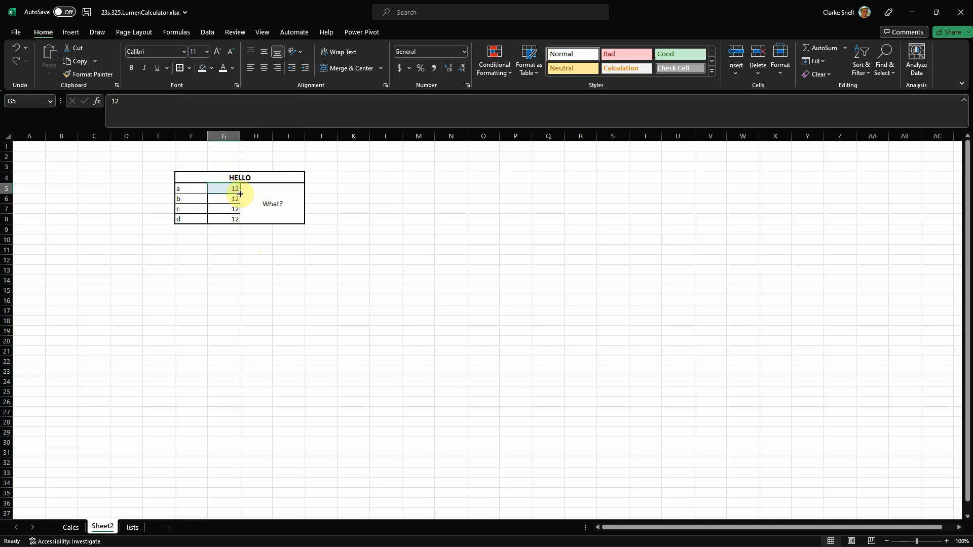
{"action": "left_click", "coordinate": [225, 200]}
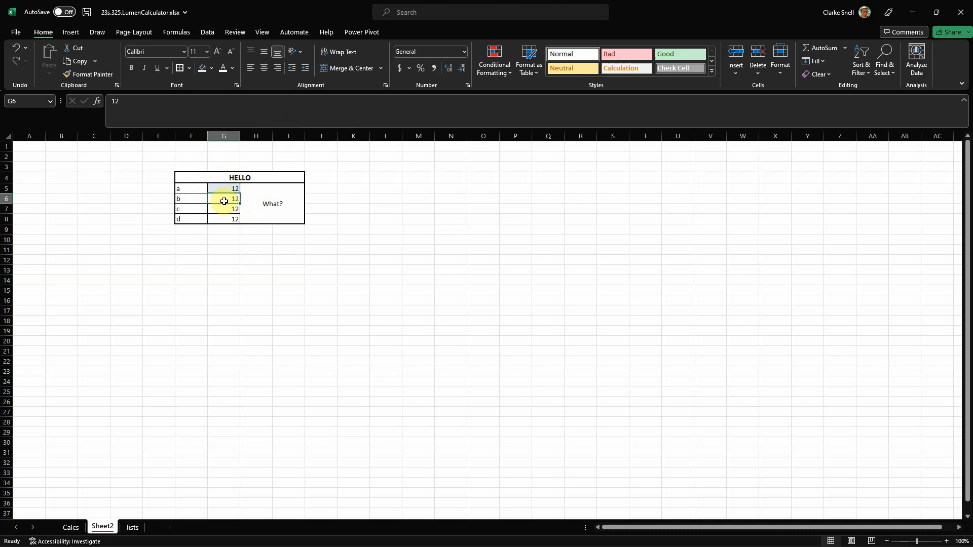
{"action": "left_click", "coordinate": [225, 218], "text": "shift"}
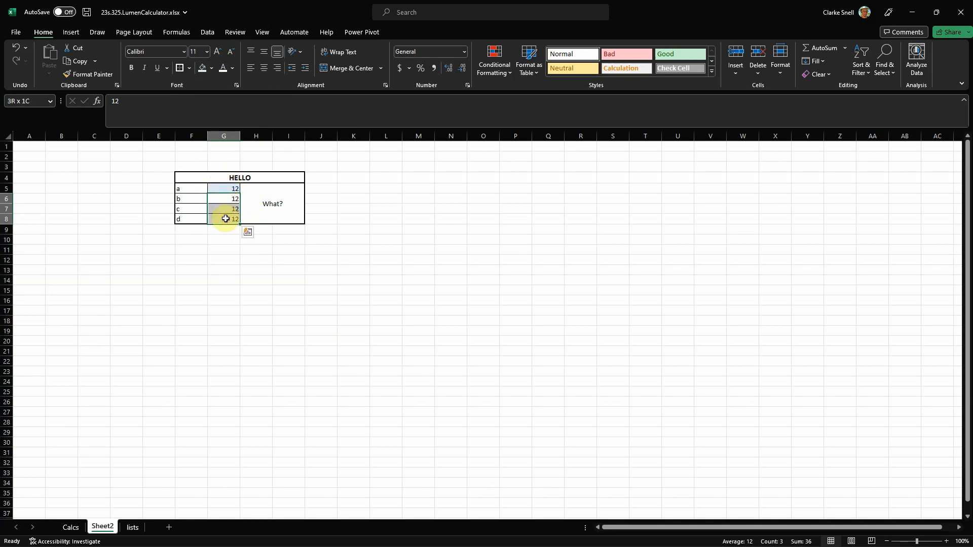
{"action": "left_click", "coordinate": [212, 69]}
{"action": "left_click", "coordinate": [237, 110]}
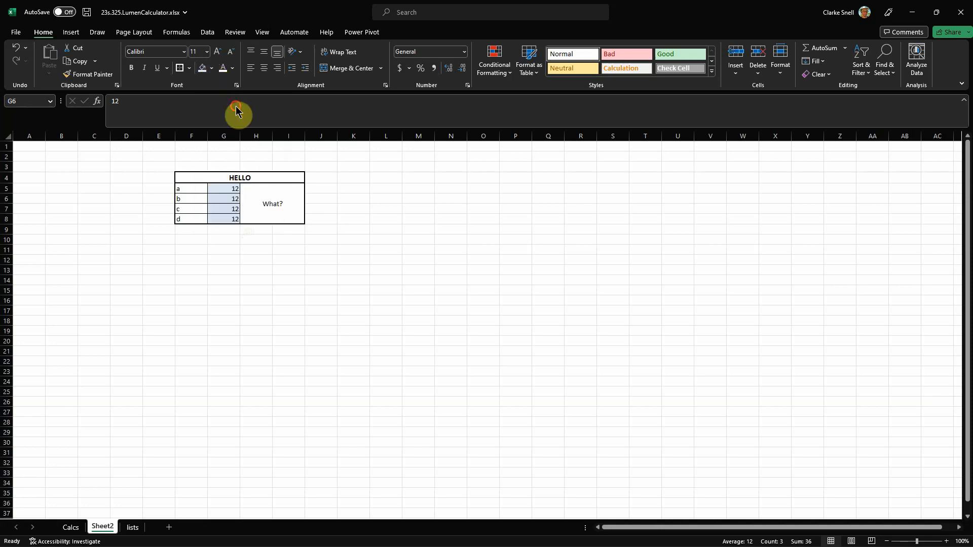
{"action": "left_click", "coordinate": [413, 217]}
Try a light orange font colour on the What? text, and then set it to white.
{"action": "left_click", "coordinate": [267, 188]}
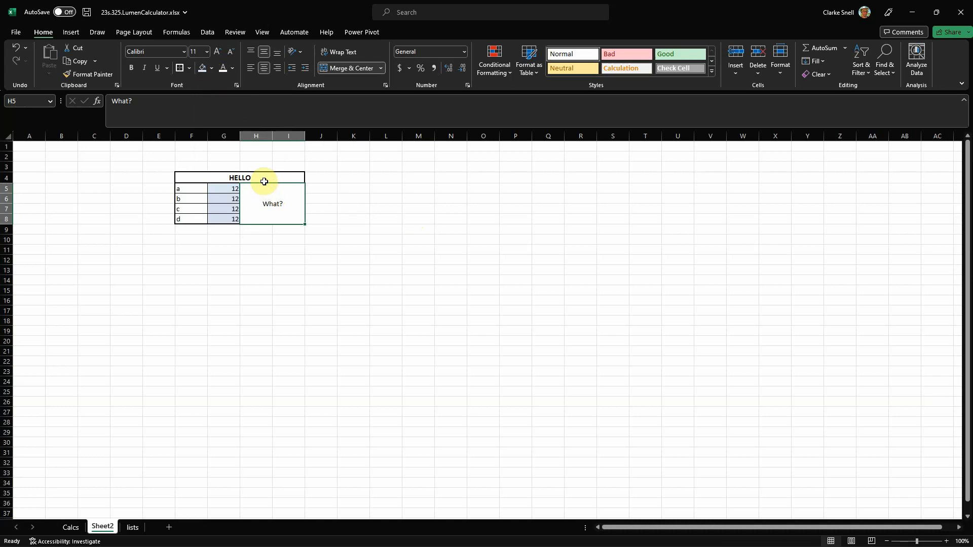
{"action": "left_click", "coordinate": [234, 69]}
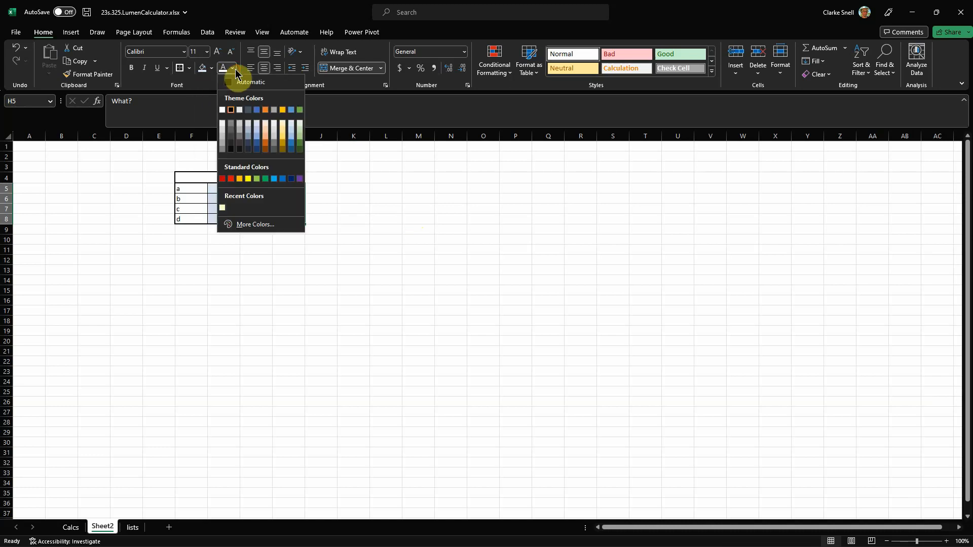
{"action": "left_click", "coordinate": [265, 124]}
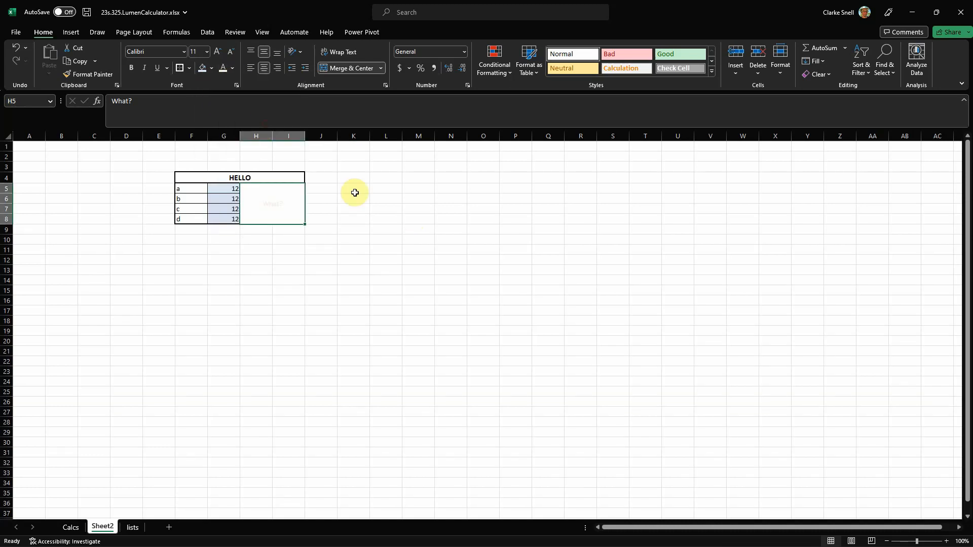
{"action": "left_click", "coordinate": [232, 70]}
{"action": "left_click", "coordinate": [225, 108]}
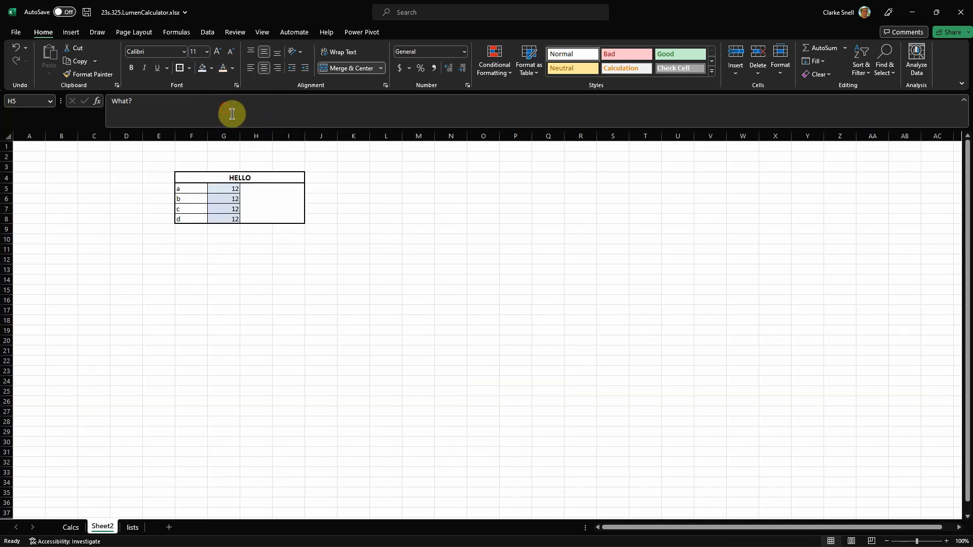
Fill the merged What? cell with a light gold theme colour.
{"action": "left_click", "coordinate": [211, 68]}
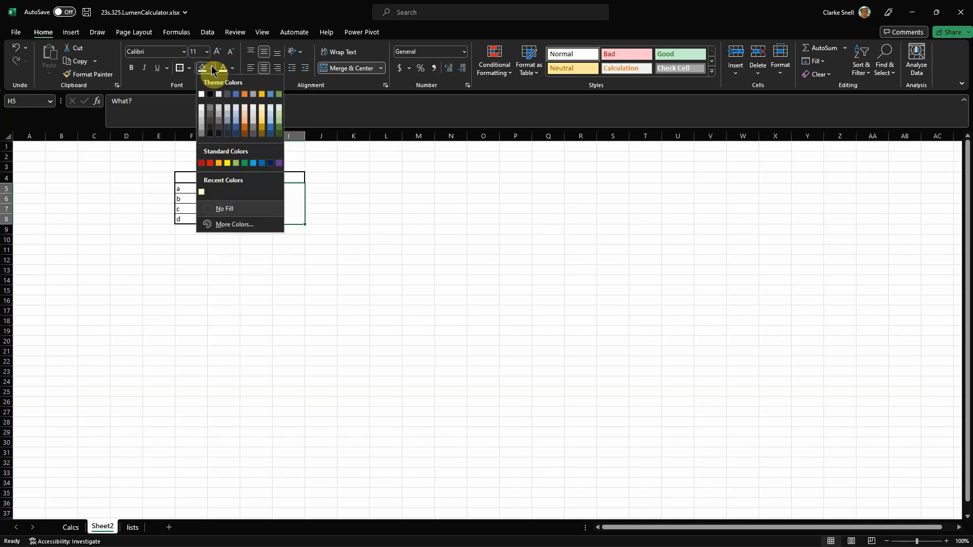
{"action": "left_click", "coordinate": [261, 107]}
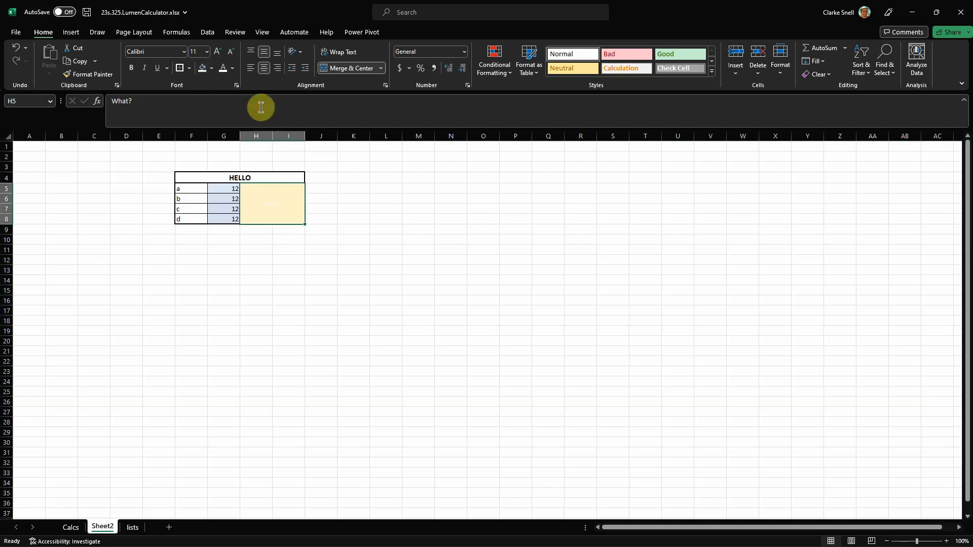
{"action": "left_click", "coordinate": [385, 198]}
{"action": "left_click", "coordinate": [264, 201]}
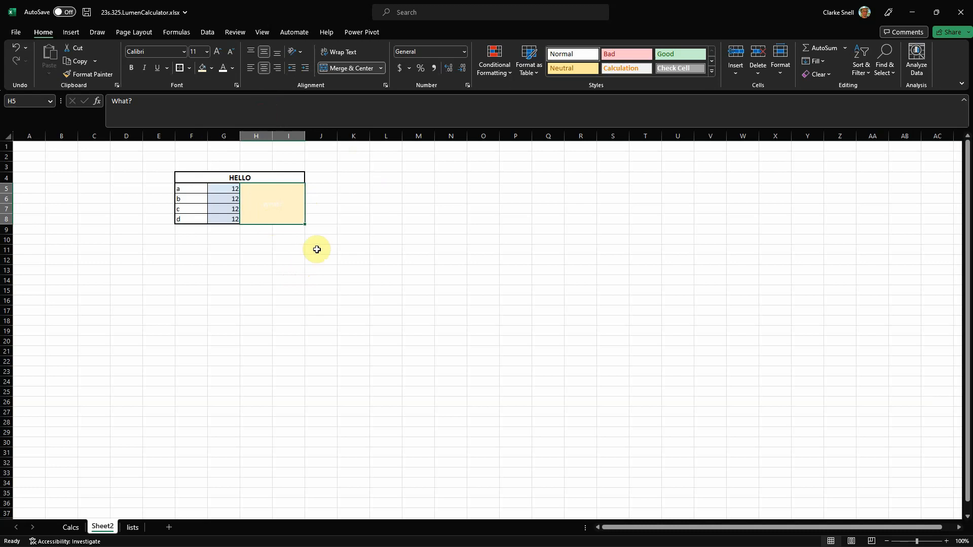
Turn off the gridlines on Sheet2.
{"action": "left_click", "coordinate": [262, 32]}
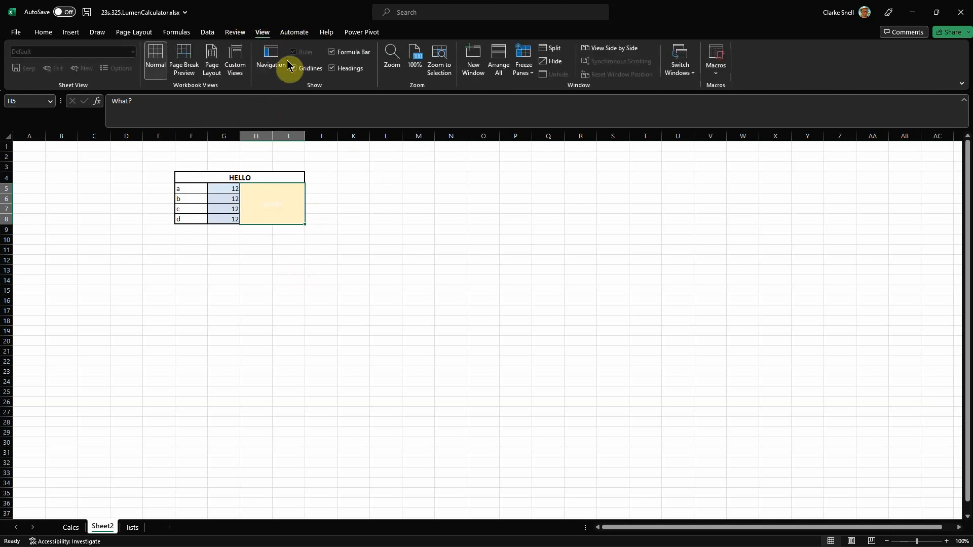
{"action": "left_click", "coordinate": [294, 68]}
{"action": "left_click", "coordinate": [374, 229]}
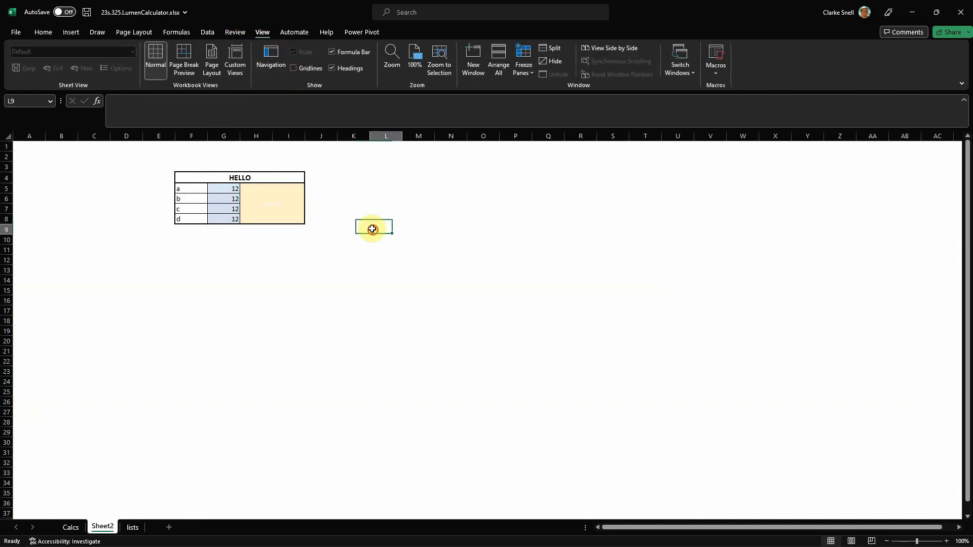
{"action": "left_click_drag", "start_coordinate": [194, 191], "coordinate": [211, 217]}
{"action": "left_click", "coordinate": [41, 33]}
{"action": "left_click", "coordinate": [441, 230]}
{"action": "left_click", "coordinate": [272, 202]}
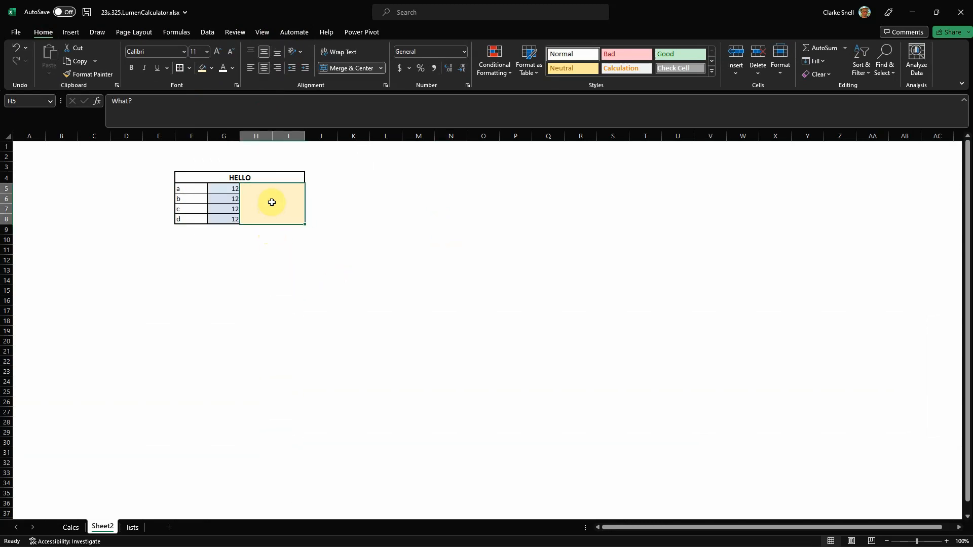
{"action": "double_click", "coordinate": [271, 202]}
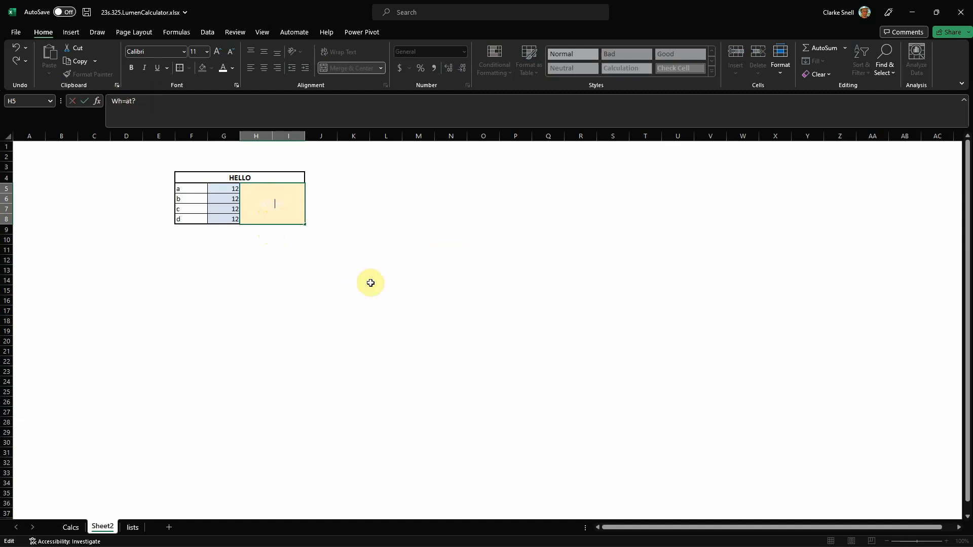
{"action": "key", "text": "Escape"}
{"action": "left_click", "coordinate": [142, 102]}
{"action": "left_click_drag", "start_coordinate": [142, 103], "coordinate": [110, 102]}
{"action": "key", "text": "Delete"}
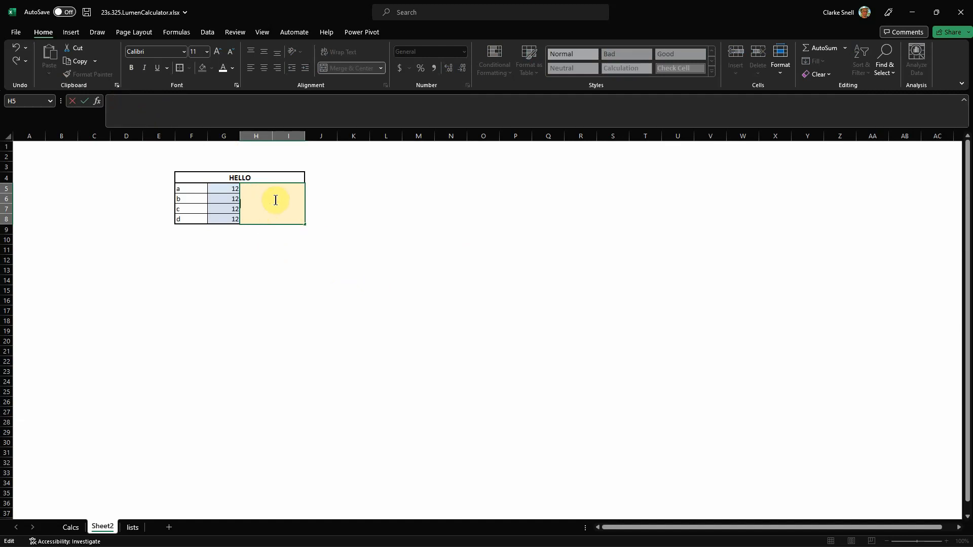
{"action": "type", "text": "="}
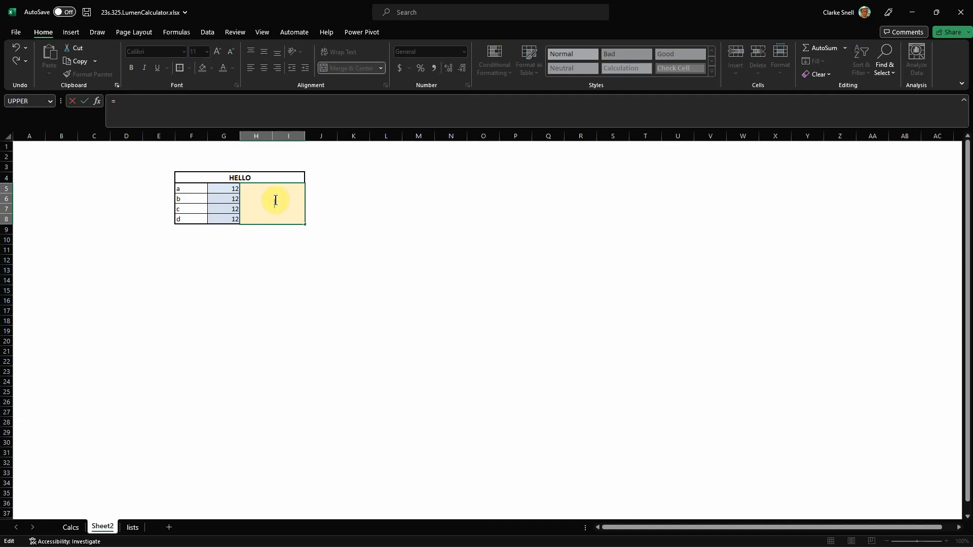
{"action": "left_click", "coordinate": [232, 189]}
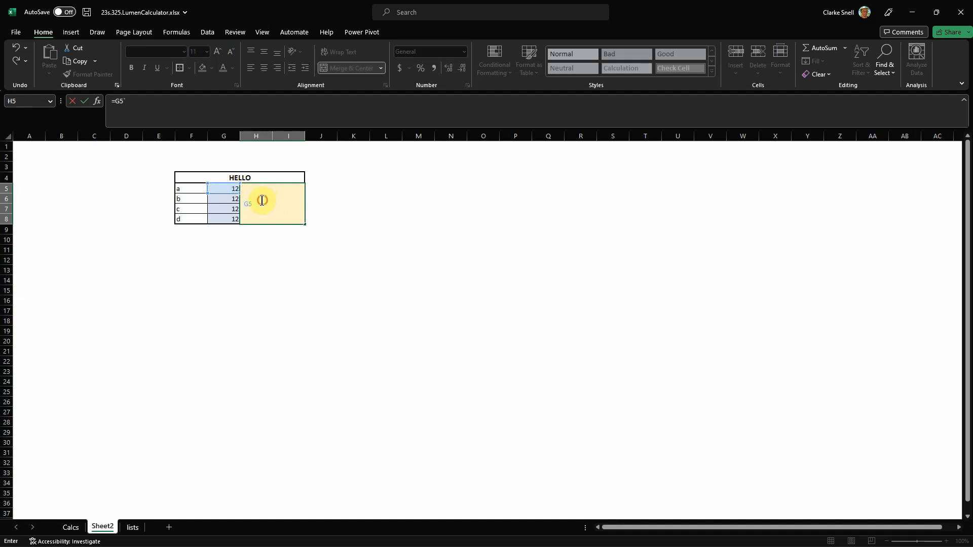
{"action": "key", "text": "Return"}
{"action": "left_click", "coordinate": [276, 282]}
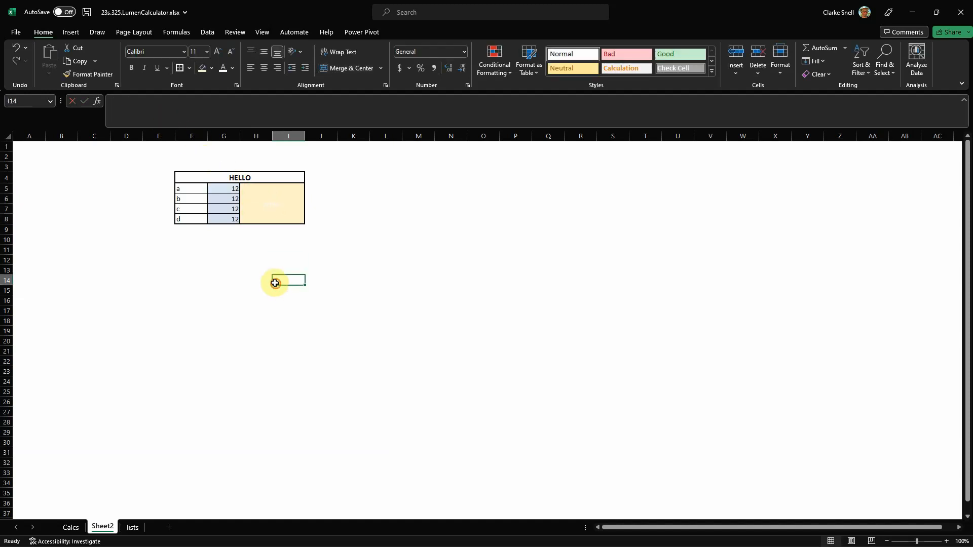
Set the font colour of the What? text in the merged cell to black.
{"action": "left_click", "coordinate": [270, 199]}
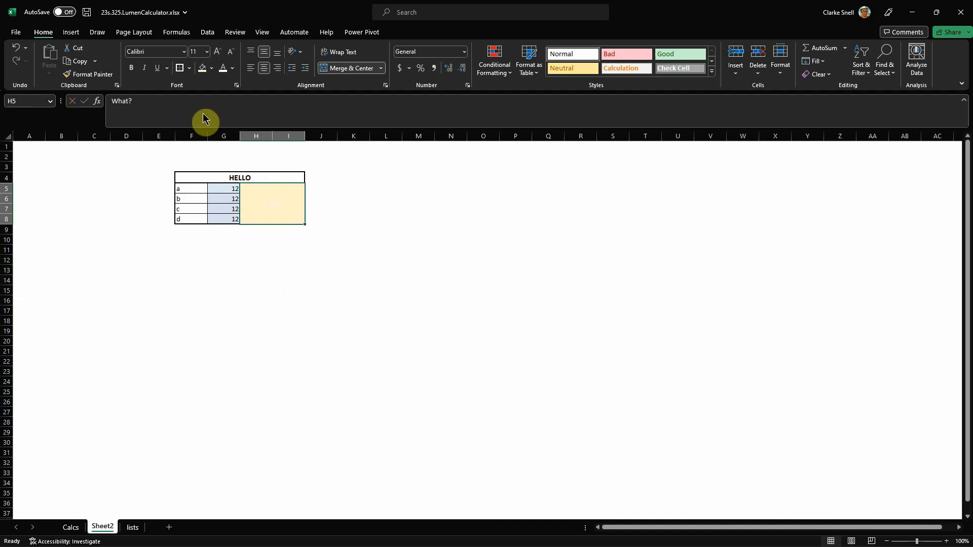
{"action": "left_click", "coordinate": [233, 68]}
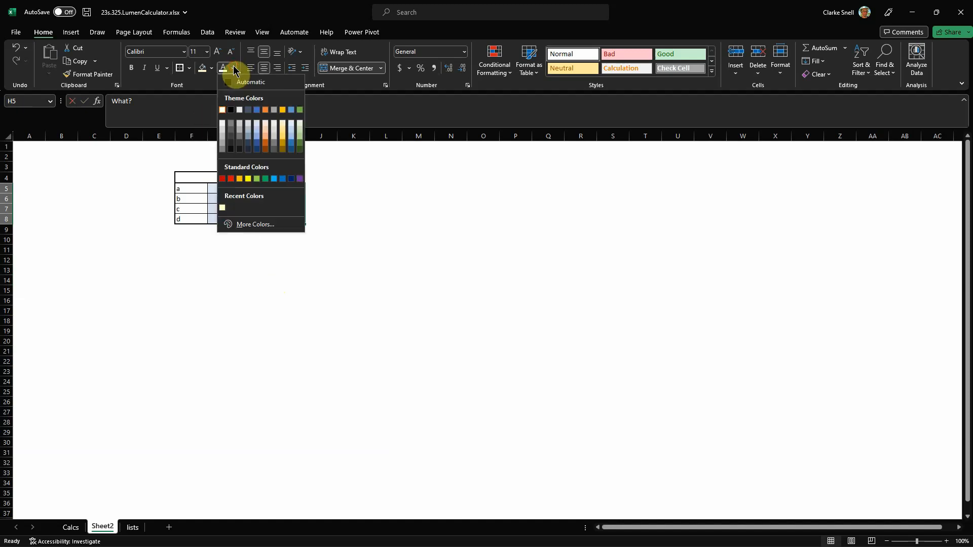
{"action": "left_click", "coordinate": [225, 110]}
{"action": "left_click", "coordinate": [406, 270]}
Replace the What? text in the merged cell with the formula =SUM(G5:G8).
{"action": "left_click", "coordinate": [279, 213]}
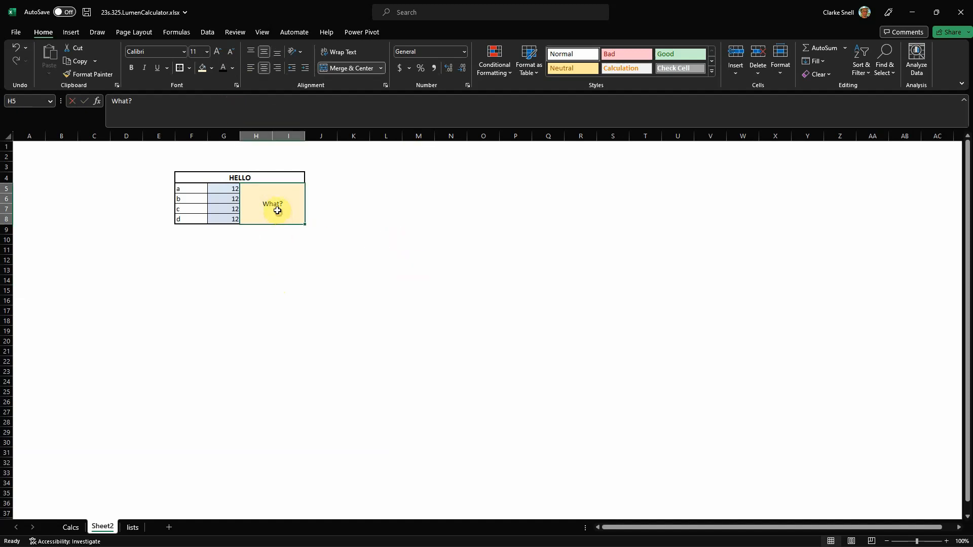
{"action": "double_click", "coordinate": [274, 209]}
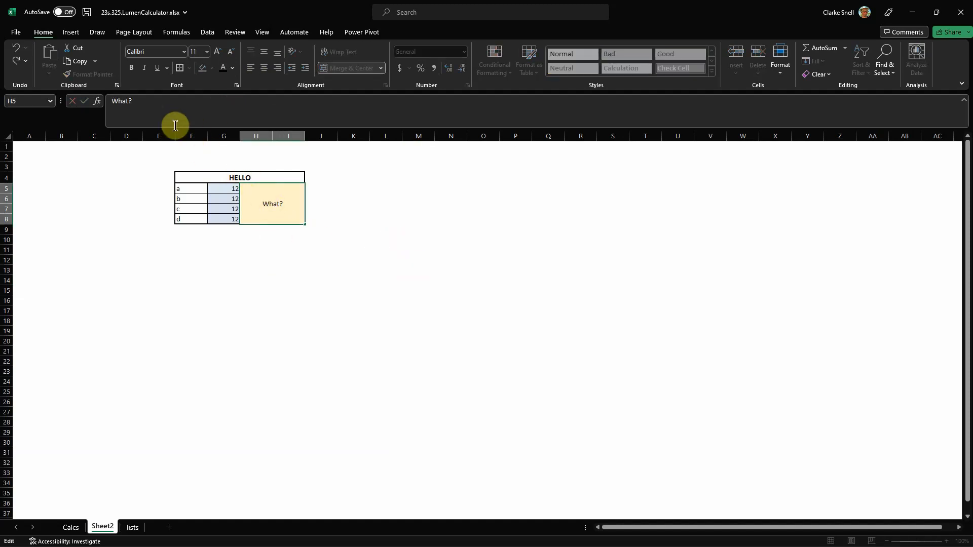
{"action": "double_click", "coordinate": [279, 200]}
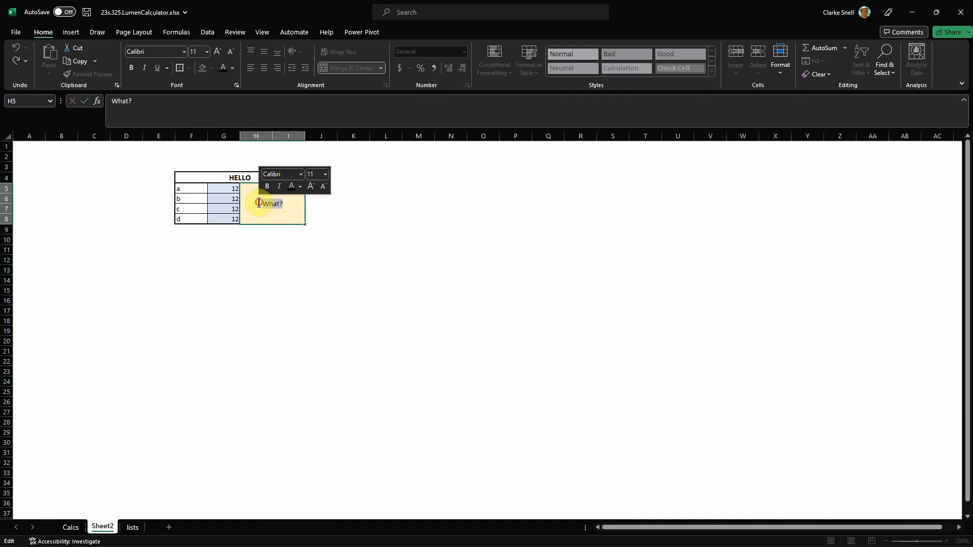
{"action": "key", "text": "BackSpace"}
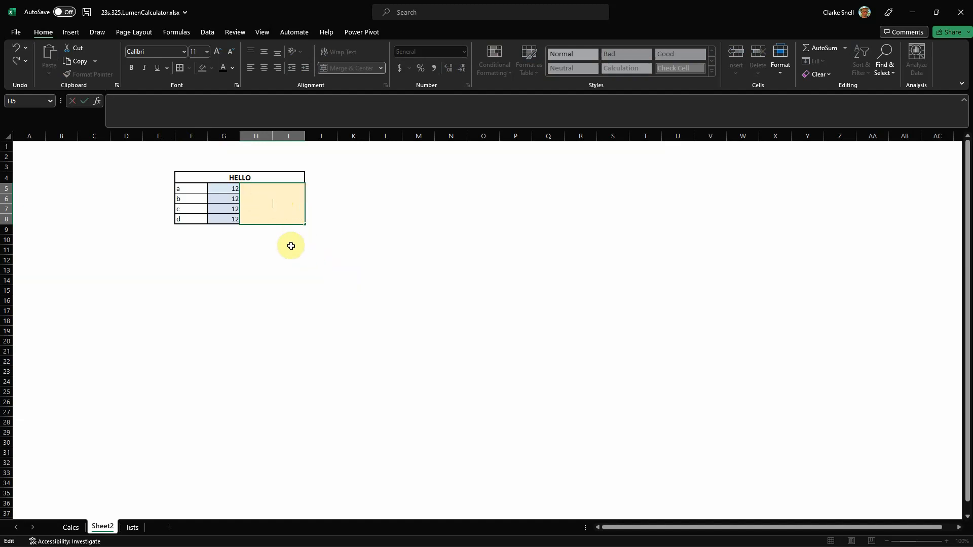
{"action": "type", "text": "=SUM(G5"}
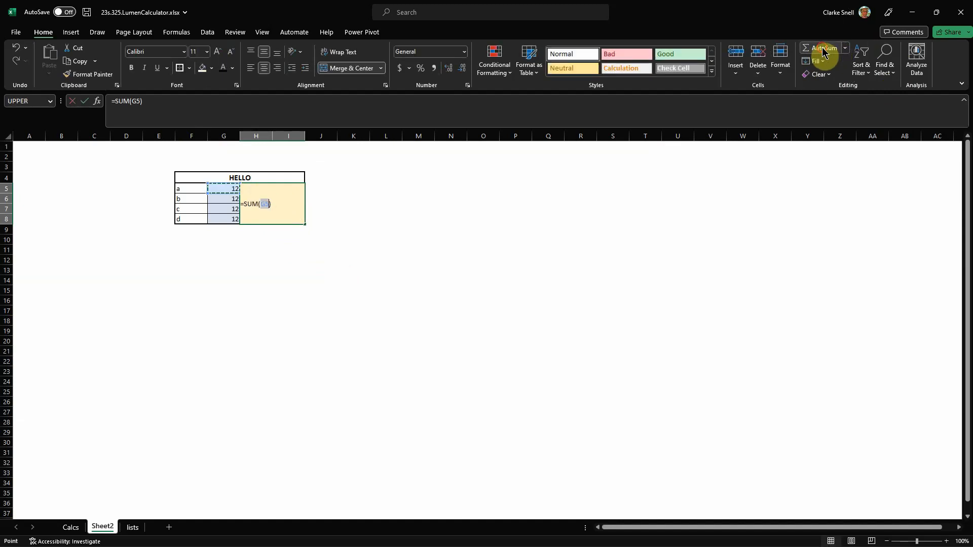
{"action": "left_click", "coordinate": [823, 51]}
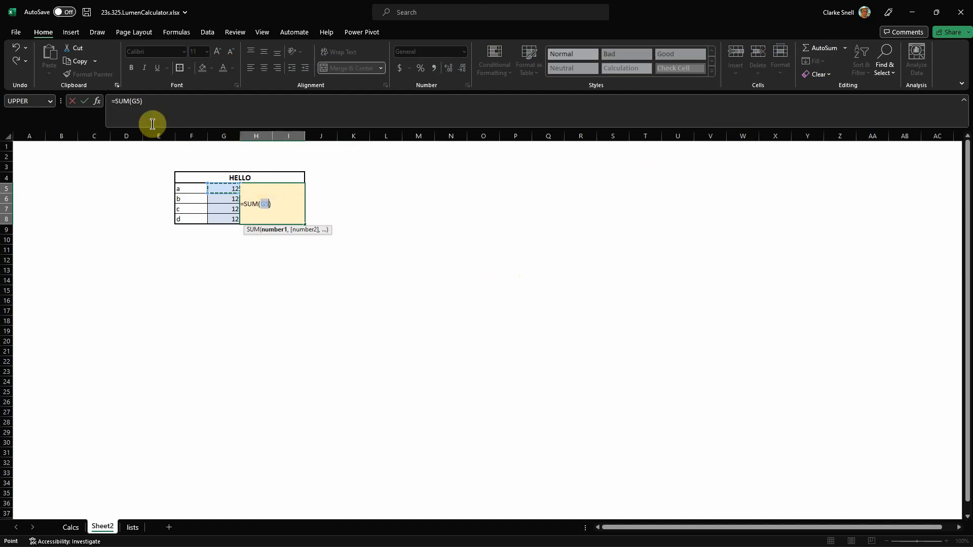
{"action": "left_click", "coordinate": [127, 99]}
{"action": "left_click_drag", "start_coordinate": [225, 186], "coordinate": [227, 218]}
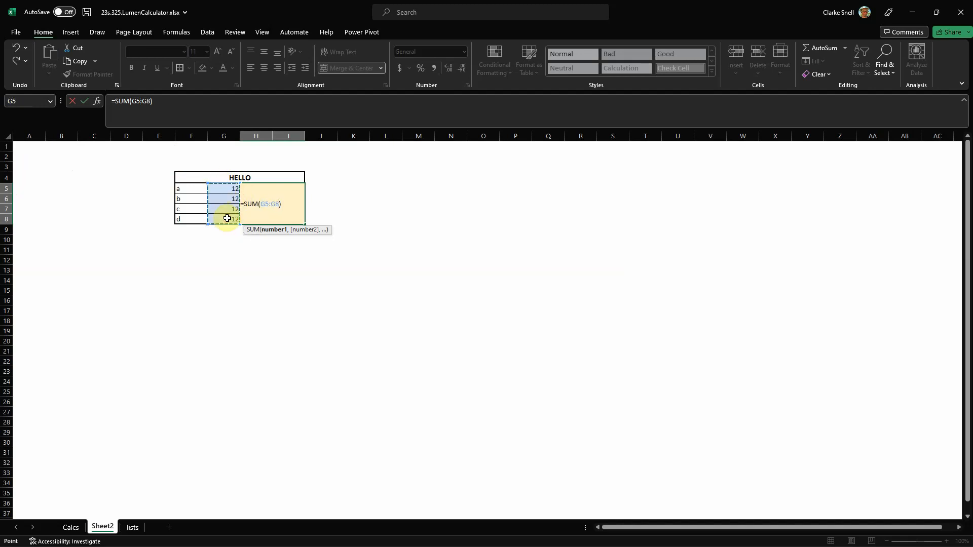
{"action": "key", "text": "Return"}
{"action": "left_click", "coordinate": [344, 318]}
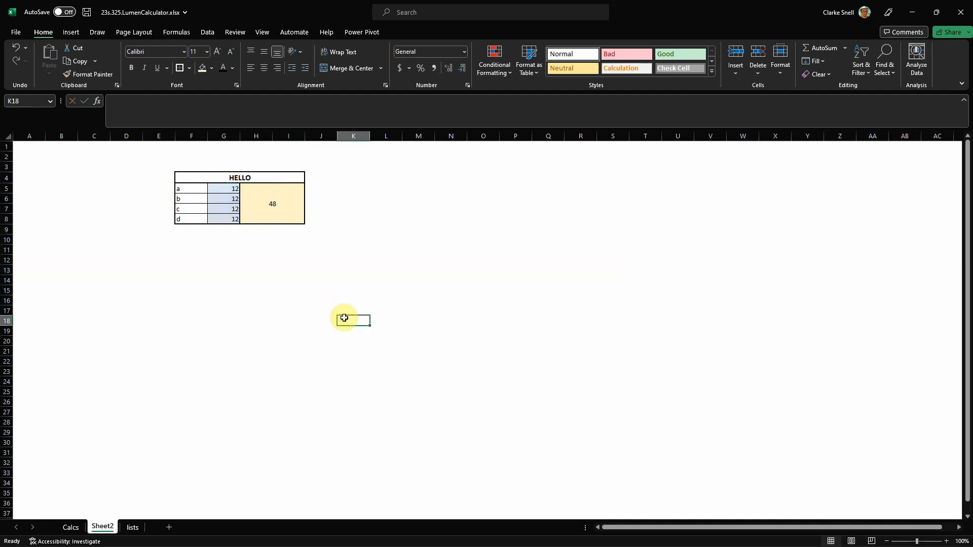
Enter the formula =G5+G6 in cell K6 to add the first two number cells.
{"action": "left_click", "coordinate": [344, 198]}
{"action": "type", "text": "="}
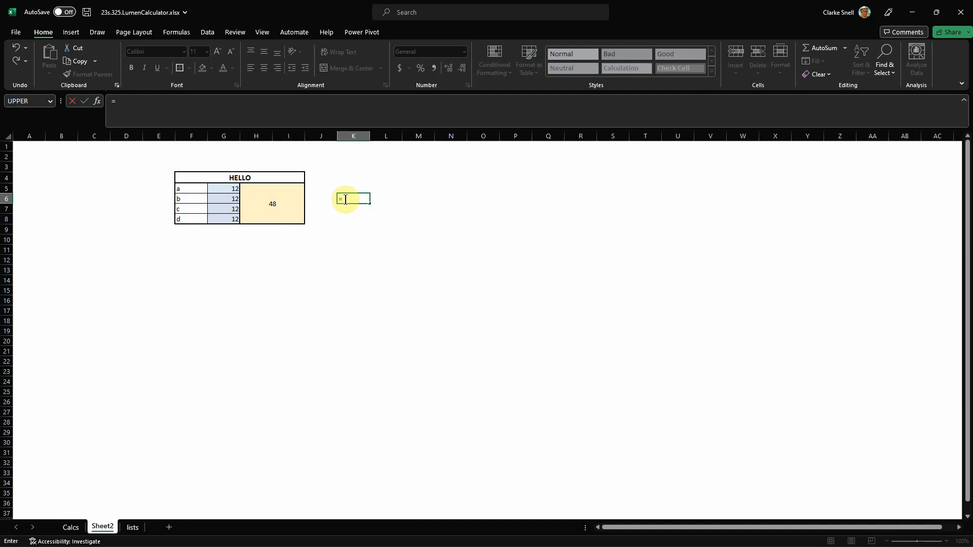
{"action": "left_click", "coordinate": [228, 189]}
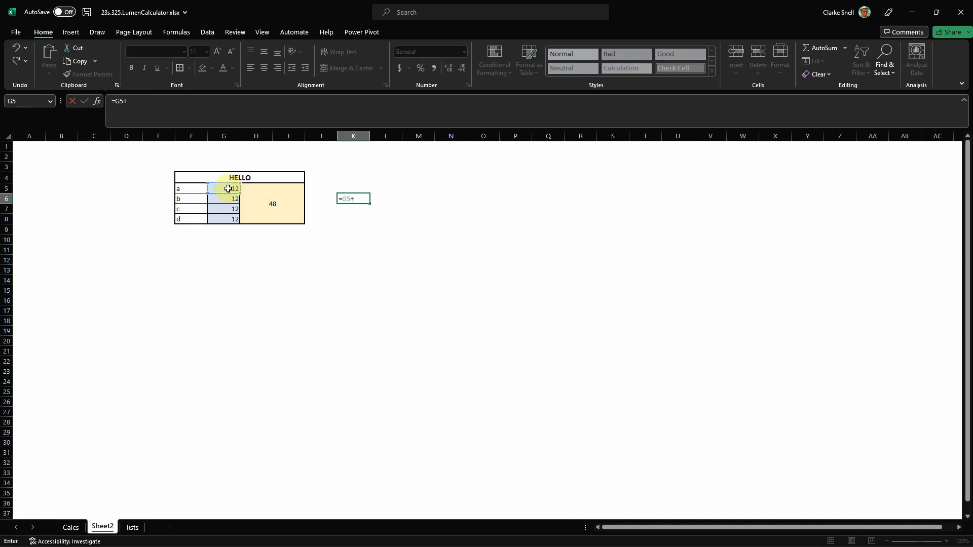
{"action": "left_click", "coordinate": [229, 198]}
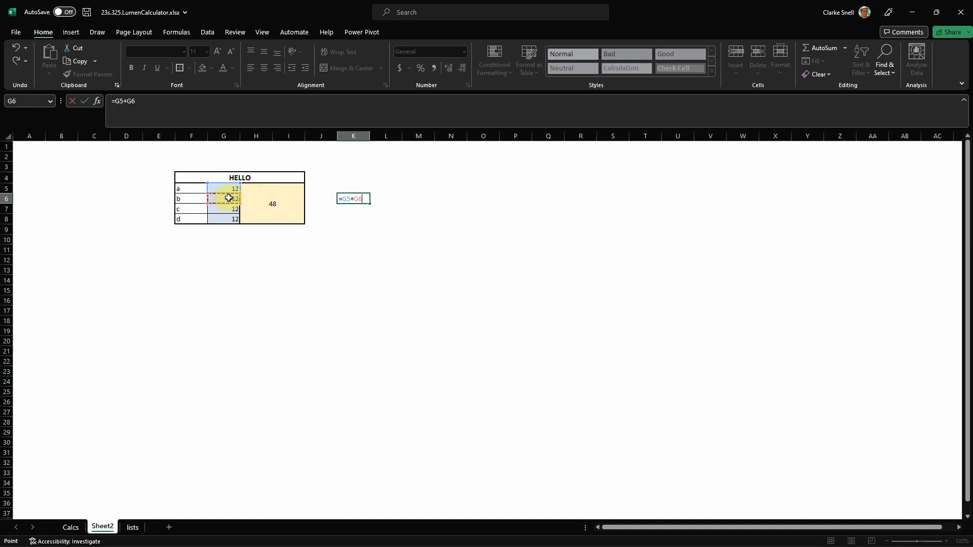
{"action": "key", "text": "Return"}
{"action": "left_click", "coordinate": [363, 197]}
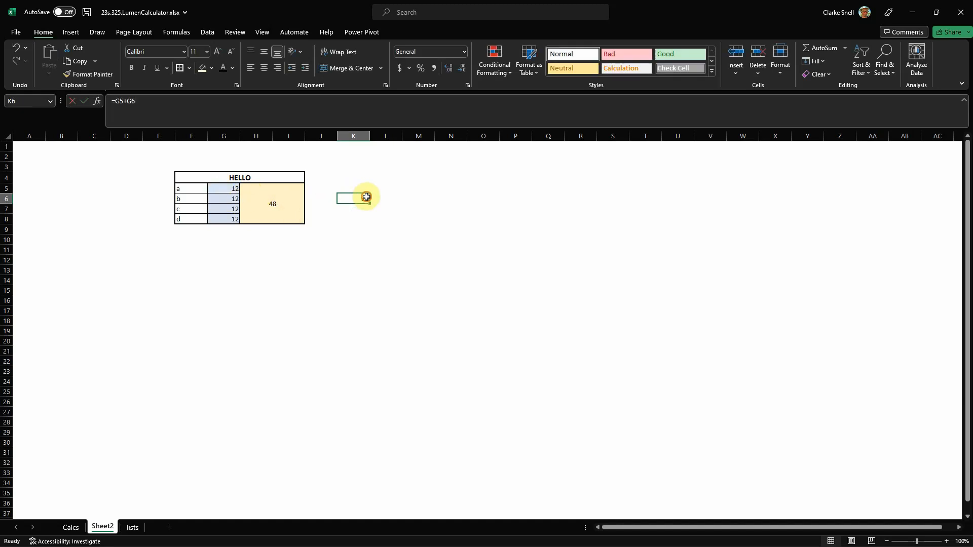
{"action": "left_click", "coordinate": [376, 299]}
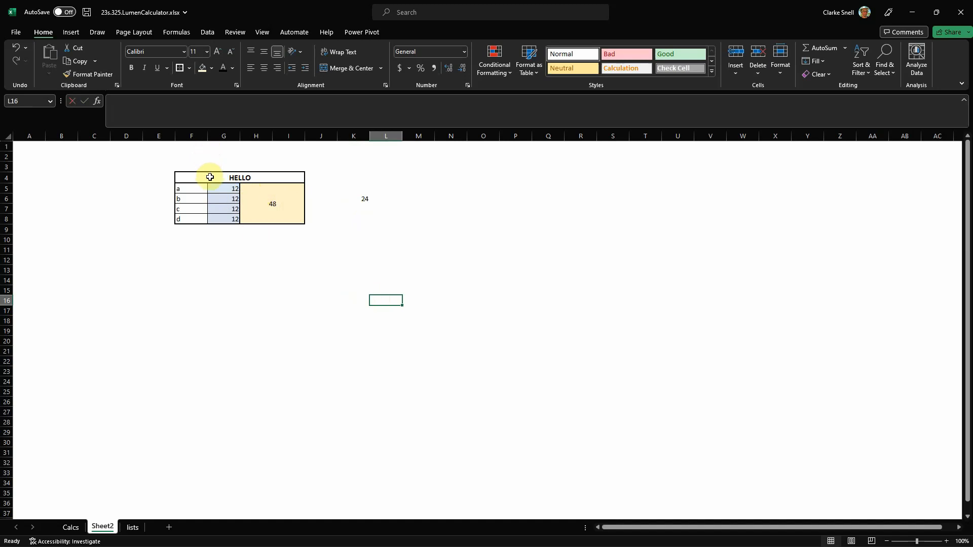
Review the formula in the merged result cell on Sheet2 and switch to the Calcs sheet.
{"action": "left_click", "coordinate": [269, 206]}
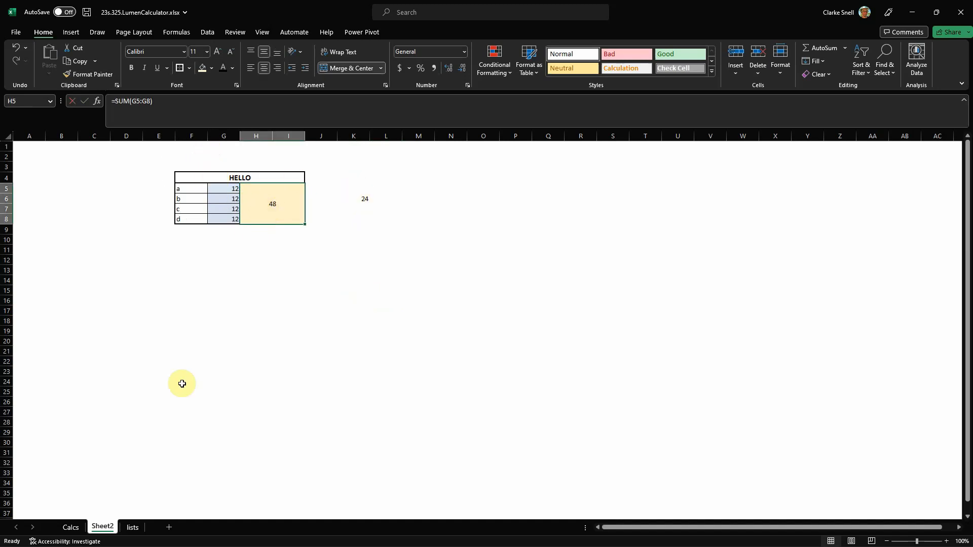
{"action": "left_click", "coordinate": [71, 529]}
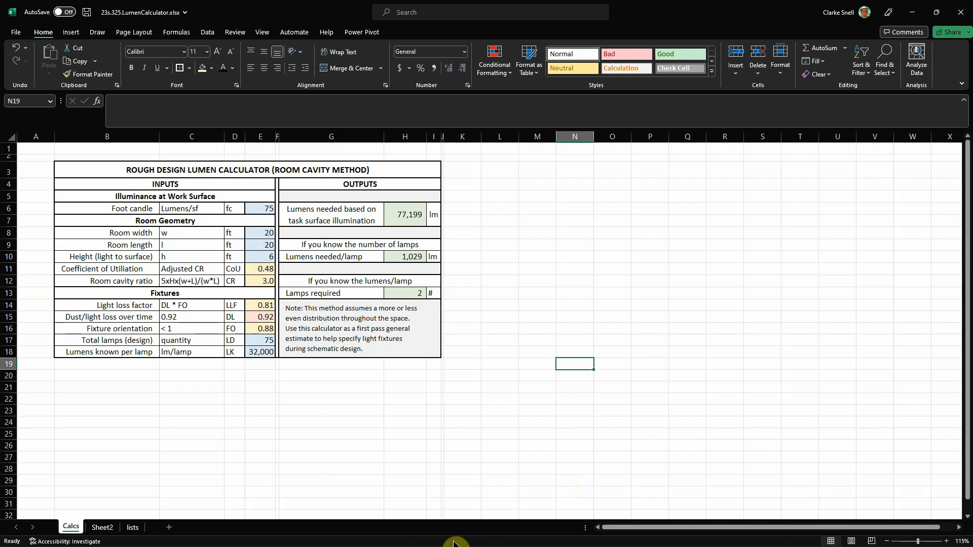
{"action": "left_click", "coordinate": [102, 527]}
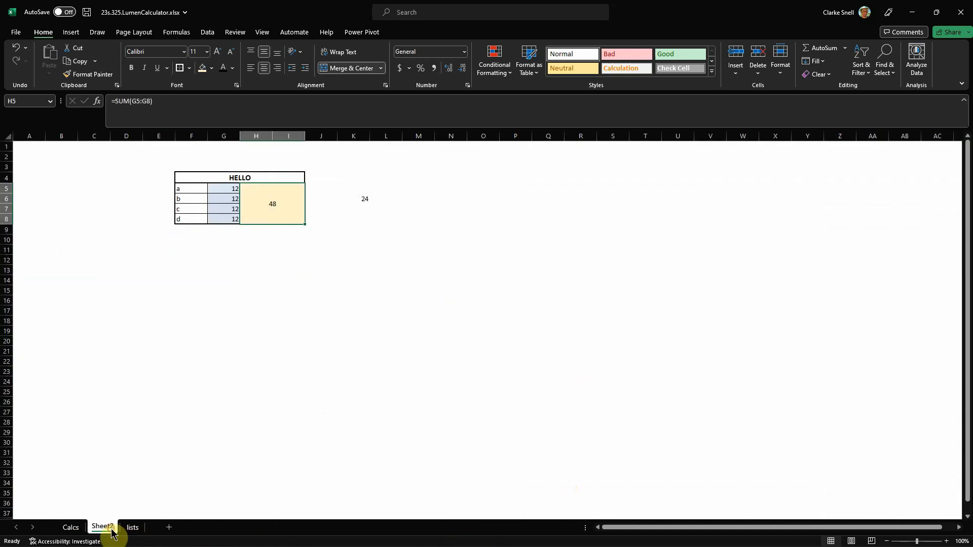
{"action": "left_click", "coordinate": [72, 528]}
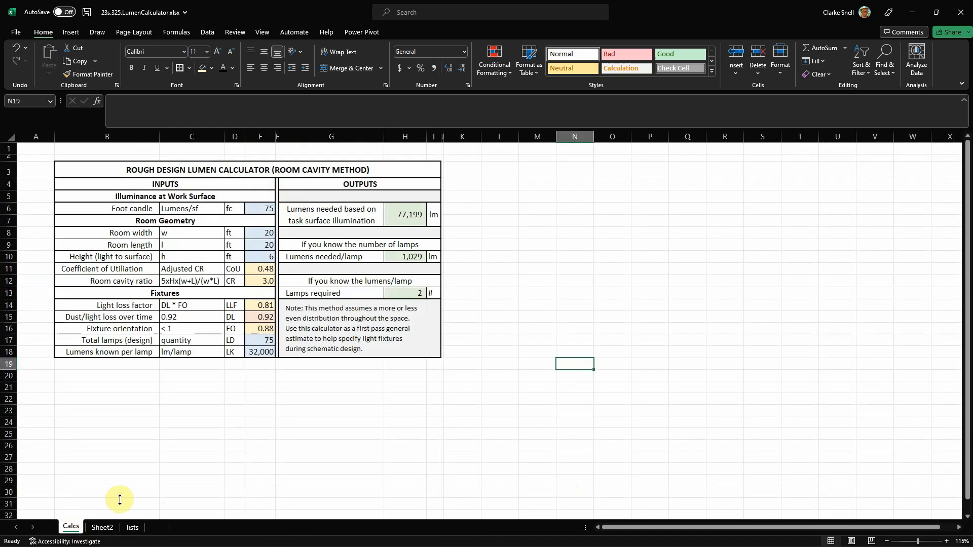
Bring the Book1 workbook into view, examine its unformatted INPUTS list, and move its window away again.
{"action": "key", "text": "alt+Tab"}
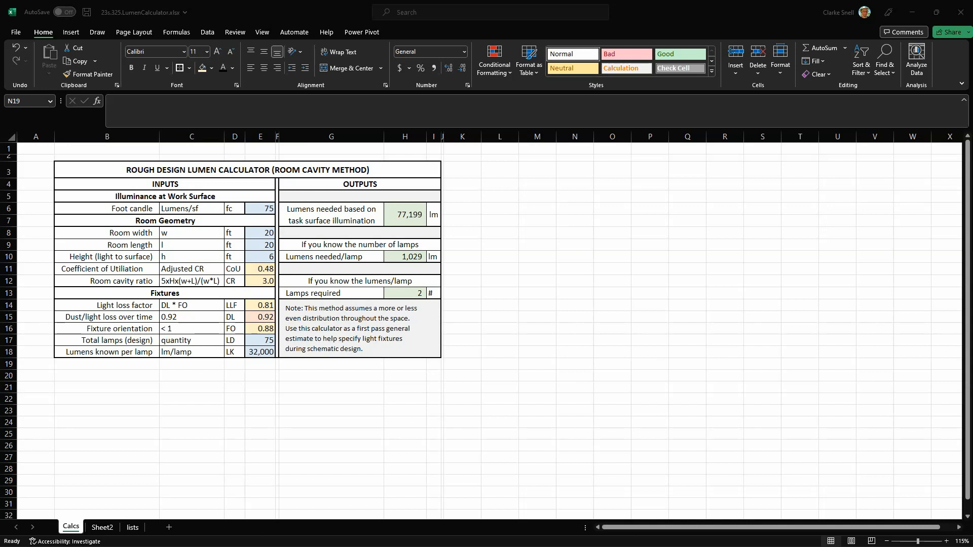
{"action": "left_click_drag", "start_coordinate": [0, 43], "coordinate": [270, 36]}
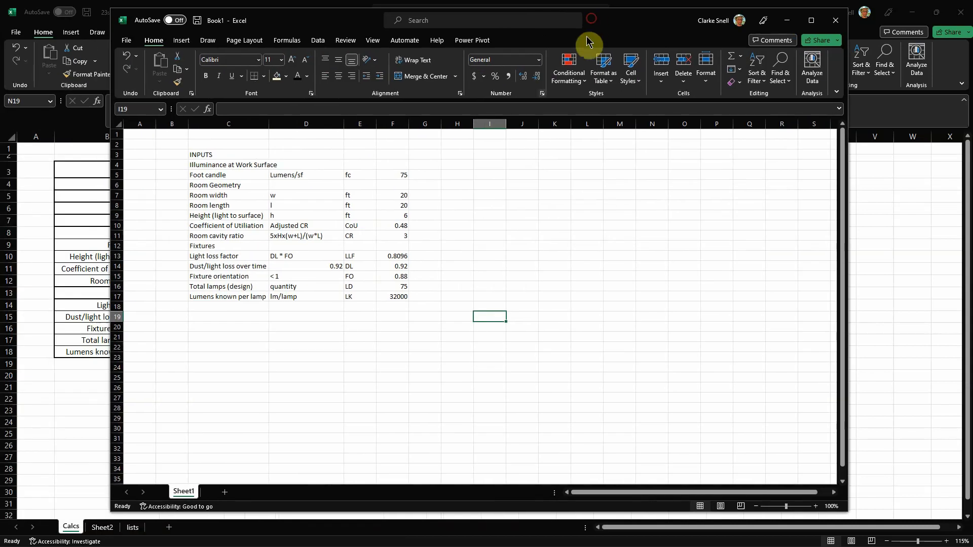
{"action": "left_click", "coordinate": [208, 175]}
{"action": "left_click", "coordinate": [208, 185]}
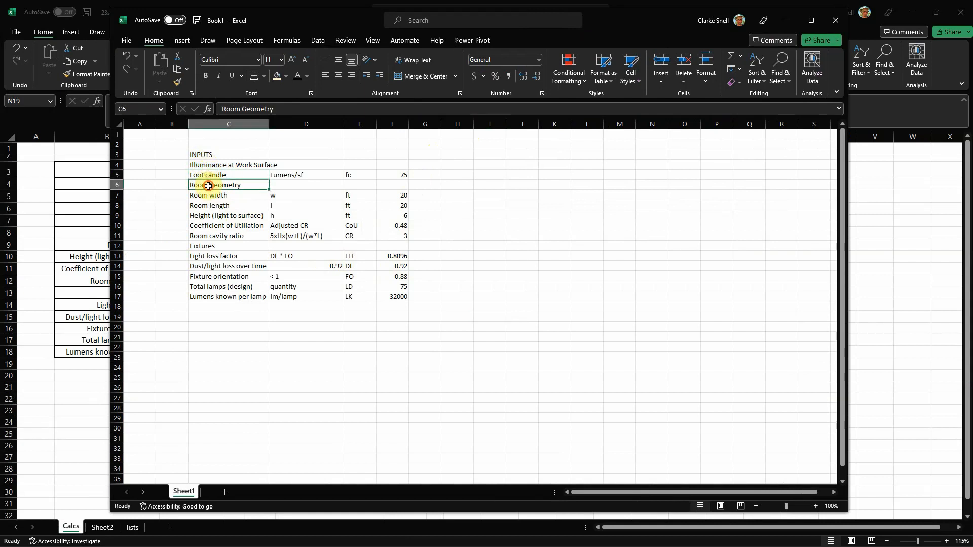
{"action": "left_click", "coordinate": [207, 194]}
{"action": "left_click_drag", "start_coordinate": [611, 25], "coordinate": [0, 46]}
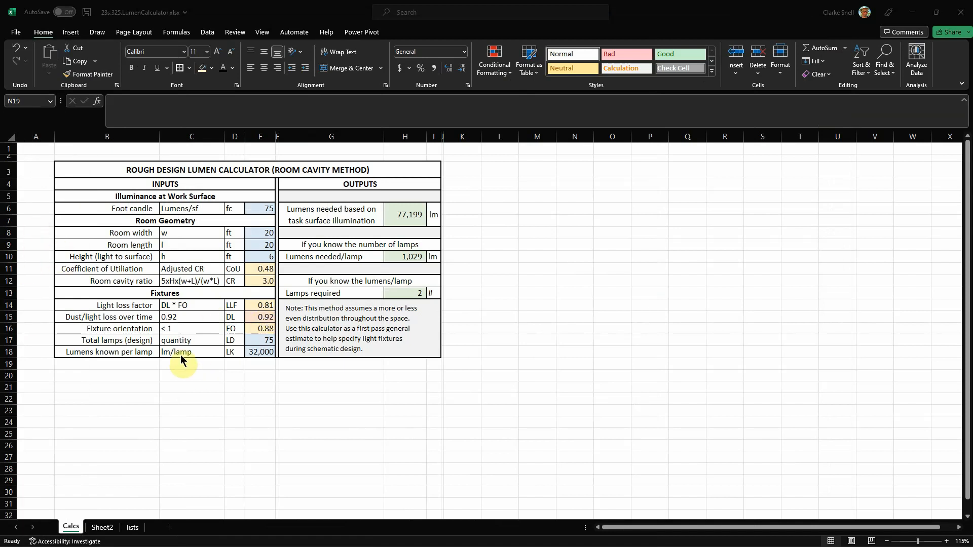
Move the input rows from Room width through Lumens known per lamp, B8:E18, down to start at B21.
{"action": "left_click", "coordinate": [91, 233]}
{"action": "left_click_drag", "start_coordinate": [94, 234], "coordinate": [250, 281]}
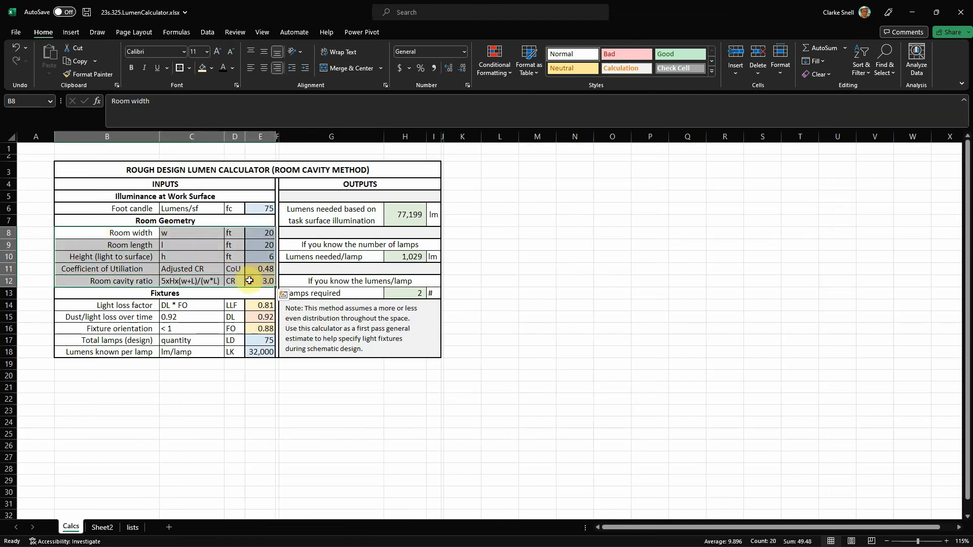
{"action": "left_click", "coordinate": [226, 384]}
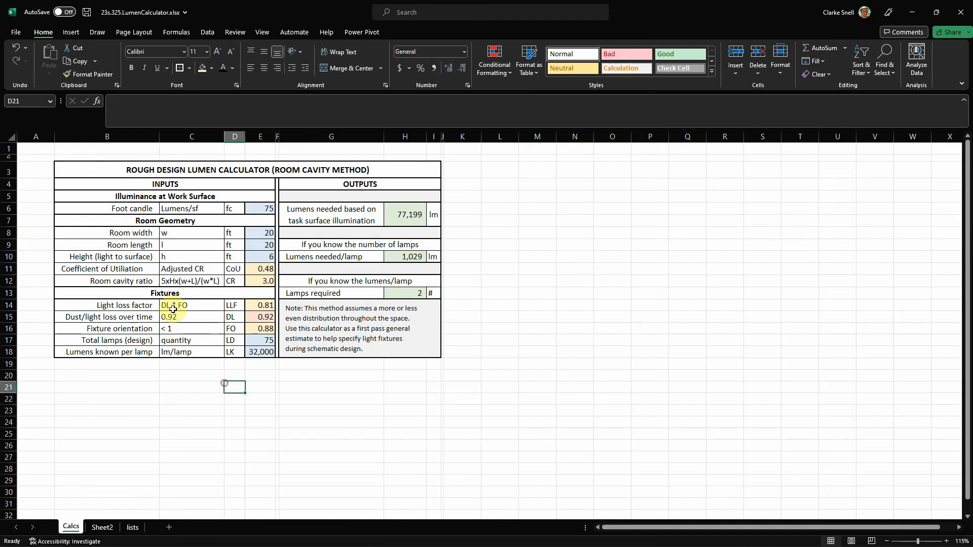
{"action": "left_click", "coordinate": [75, 235]}
{"action": "left_click_drag", "start_coordinate": [74, 235], "coordinate": [124, 388]}
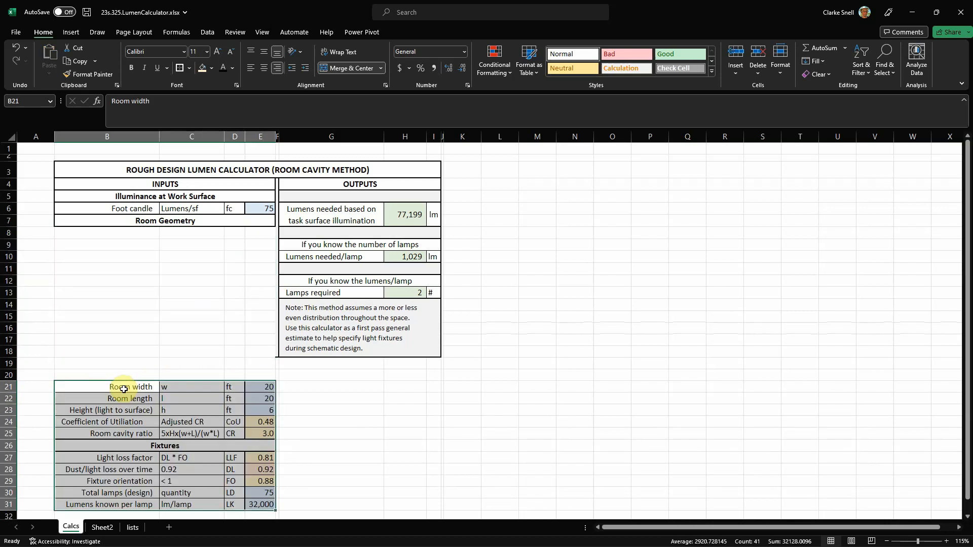
Move the input rows Room width through Lumens known per lamp, B21:E31, up to start at B9.
{"action": "left_click", "coordinate": [79, 247]}
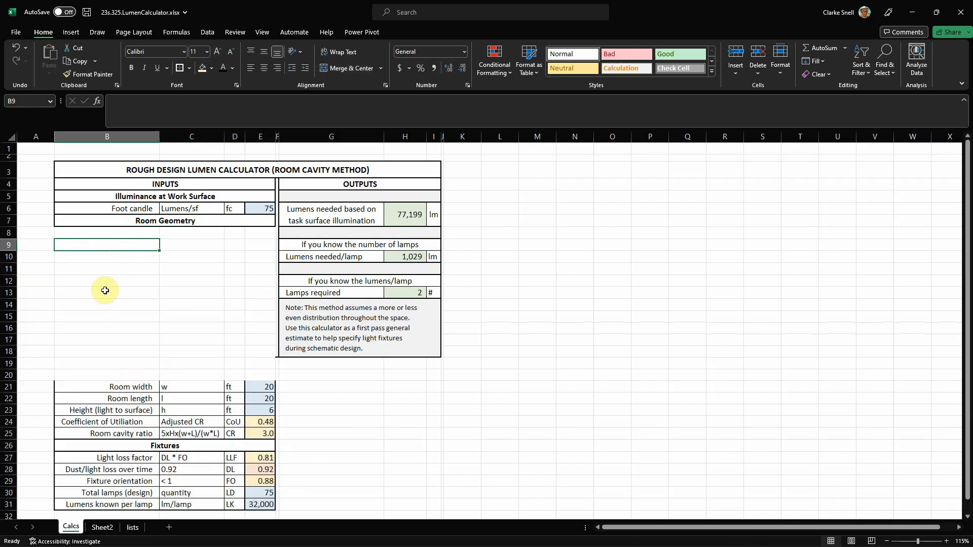
{"action": "left_click_drag", "start_coordinate": [79, 384], "coordinate": [248, 502]}
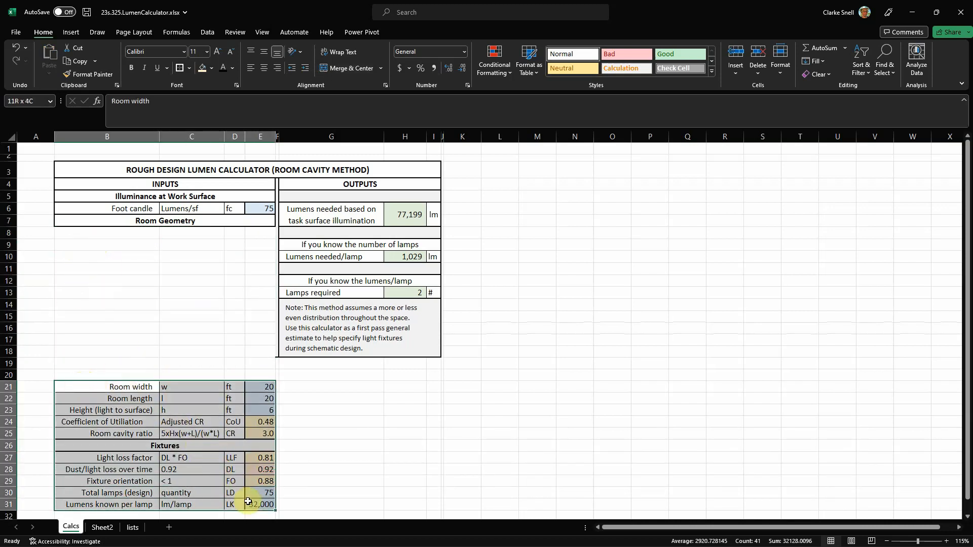
{"action": "key", "text": "ctrl+c"}
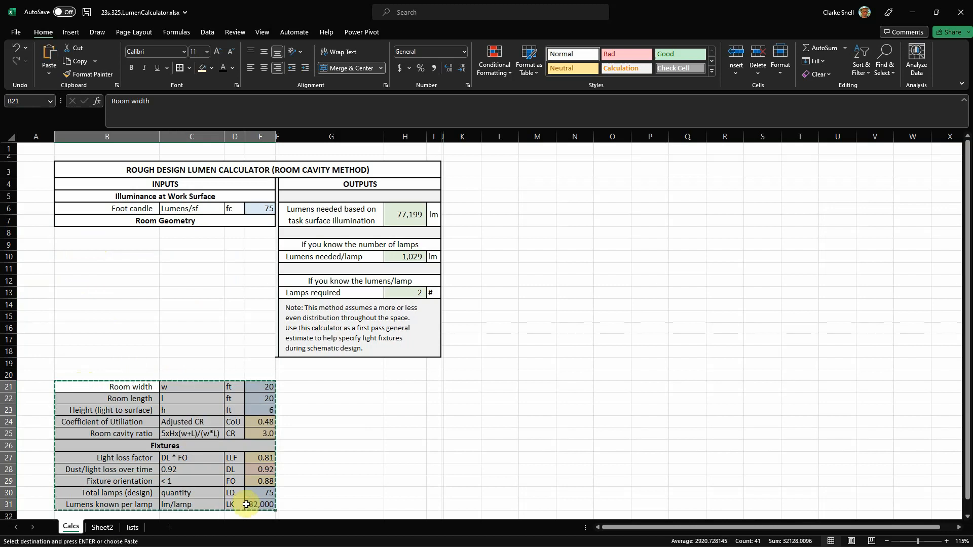
{"action": "left_click", "coordinate": [69, 248]}
{"action": "key", "text": "ctrl+v"}
{"action": "left_click", "coordinate": [263, 444]}
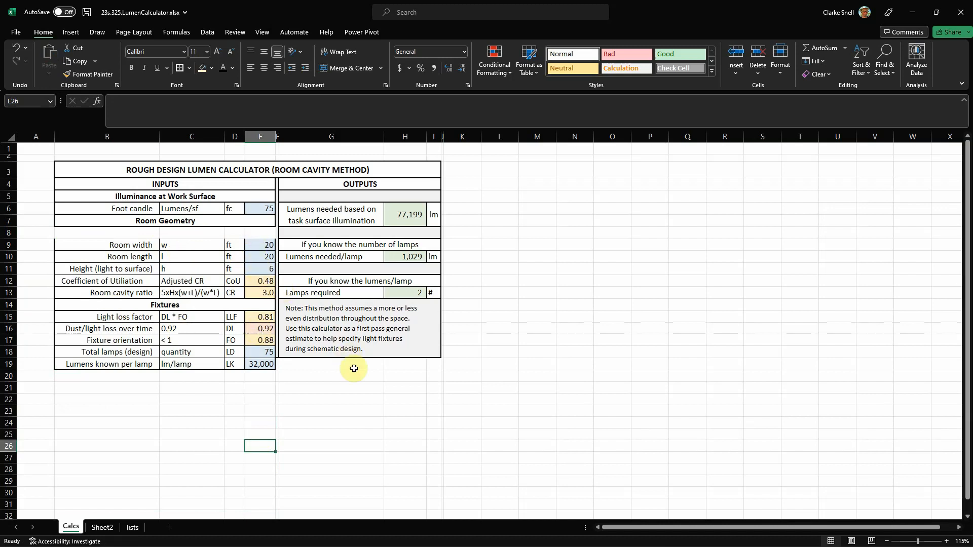
Undo both moves of the input rows and cancel the pending cut selection.
{"action": "left_click", "coordinate": [357, 433]}
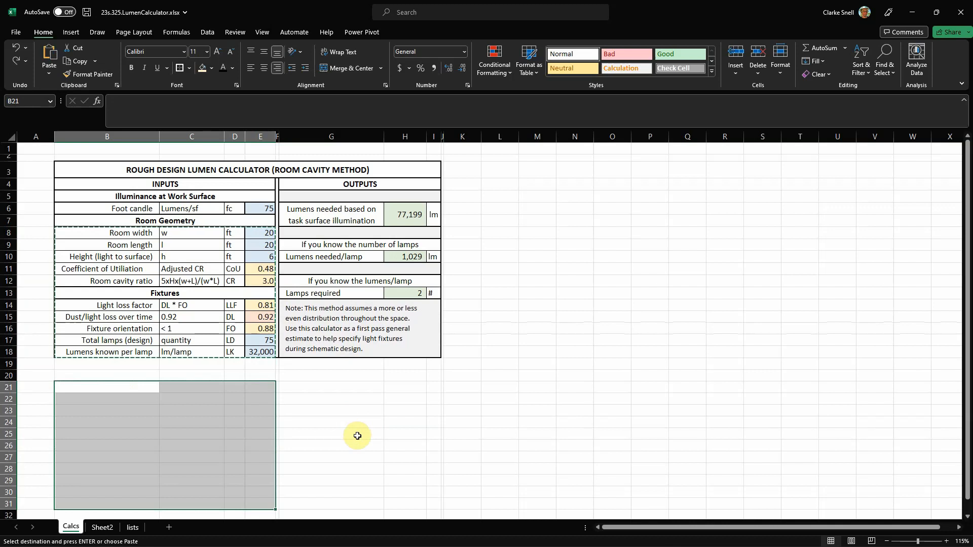
{"action": "left_click", "coordinate": [377, 443]}
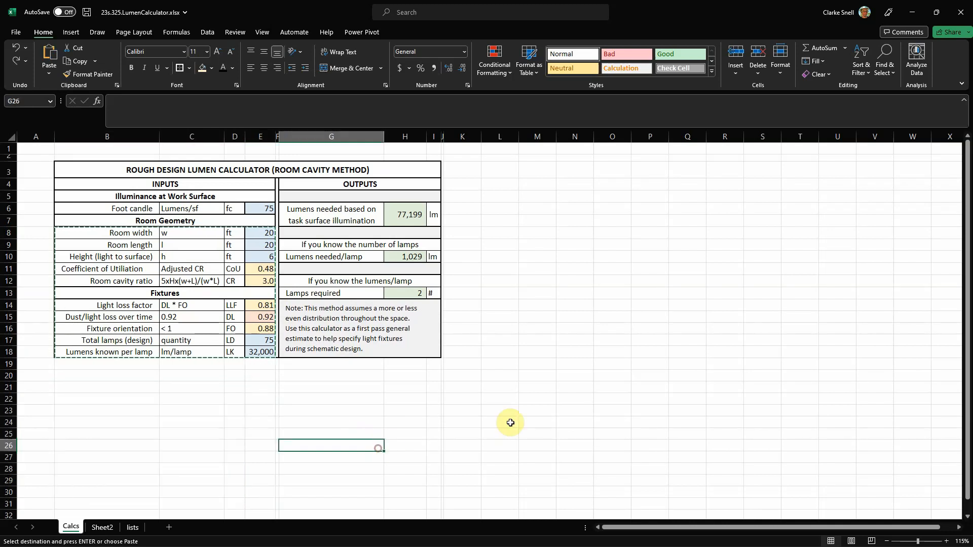
{"action": "left_click", "coordinate": [529, 421]}
{"action": "key", "text": "Escape"}
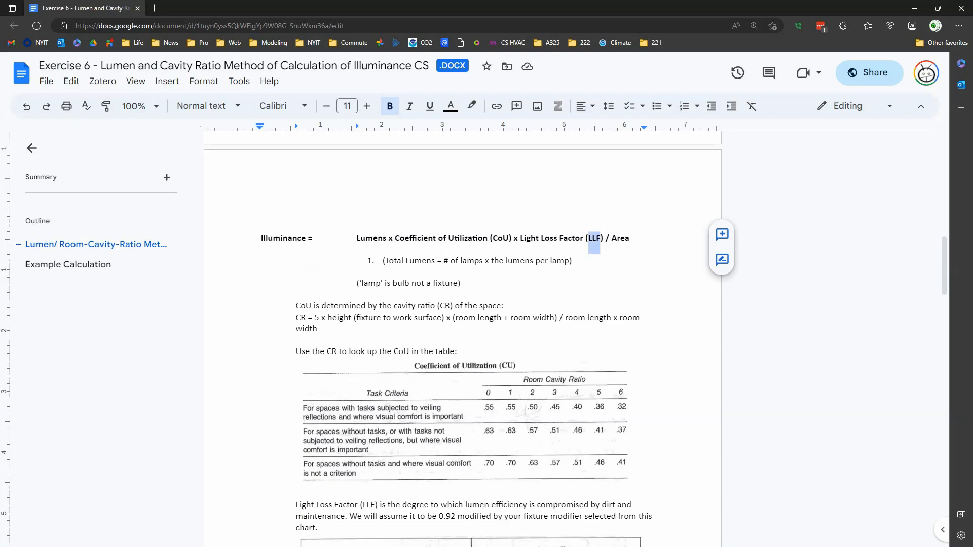
Examine the room type light level table in the Exercise 6 Google Docs document, and return to the lumen calculator workbook in Excel.
{"action": "scroll", "coordinate": [497, 349], "scroll_direction": "up", "scroll_amount": 1}
{"action": "scroll", "coordinate": [497, 350], "scroll_direction": "up", "scroll_amount": 10}
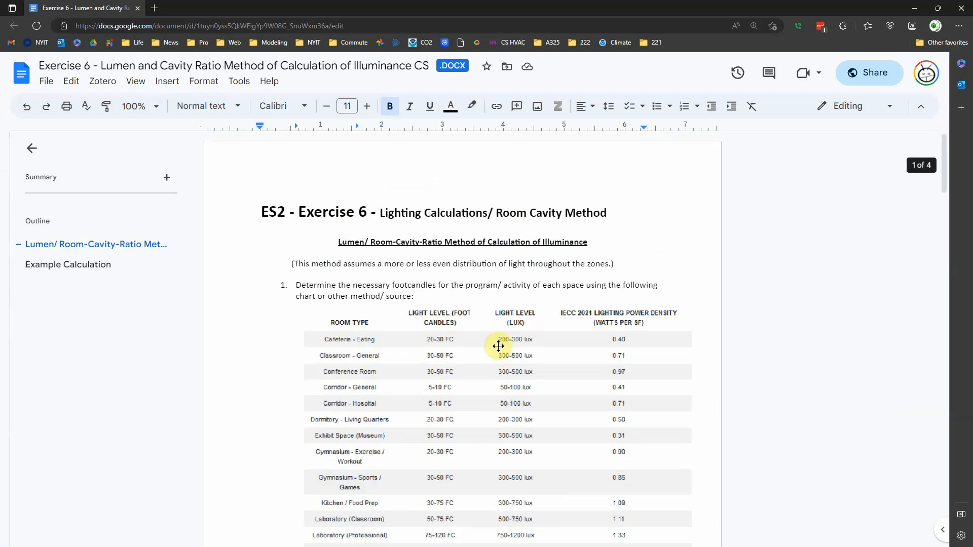
{"action": "scroll", "coordinate": [493, 299], "scroll_direction": "down", "scroll_amount": 3}
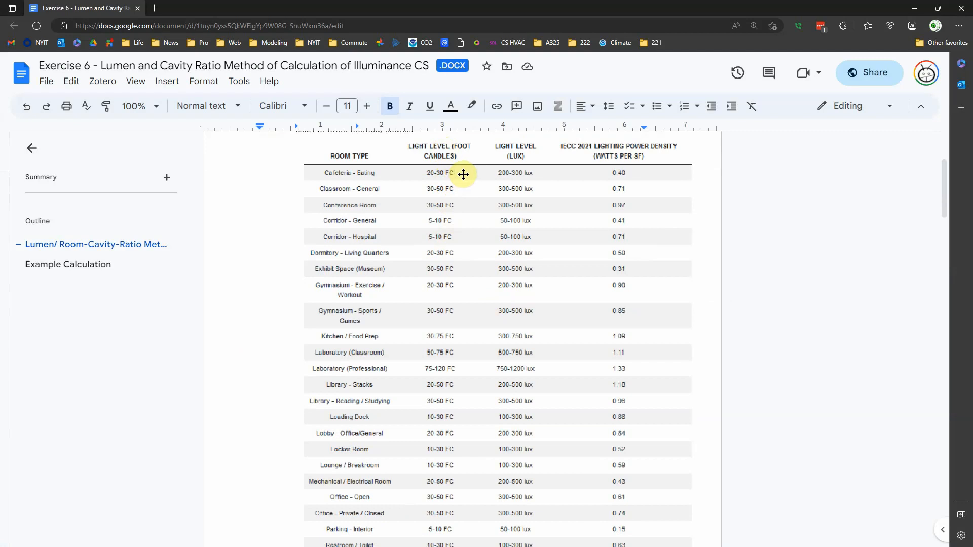
{"action": "left_click", "coordinate": [915, 11]}
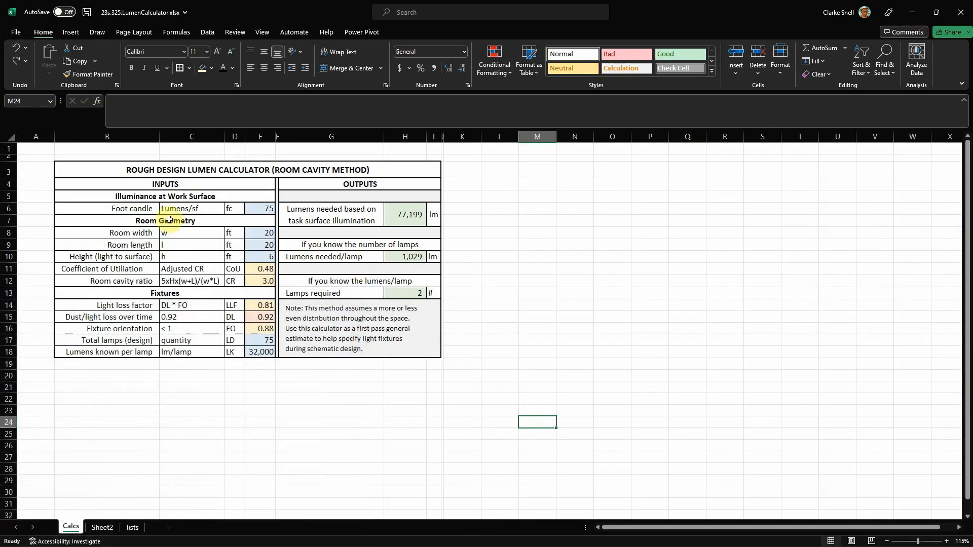
Inspect the foot candle, Coefficient of Utilization and dust/light loss cells, plus the formula for lumens needed on the task surface.
{"action": "left_click", "coordinate": [259, 208]}
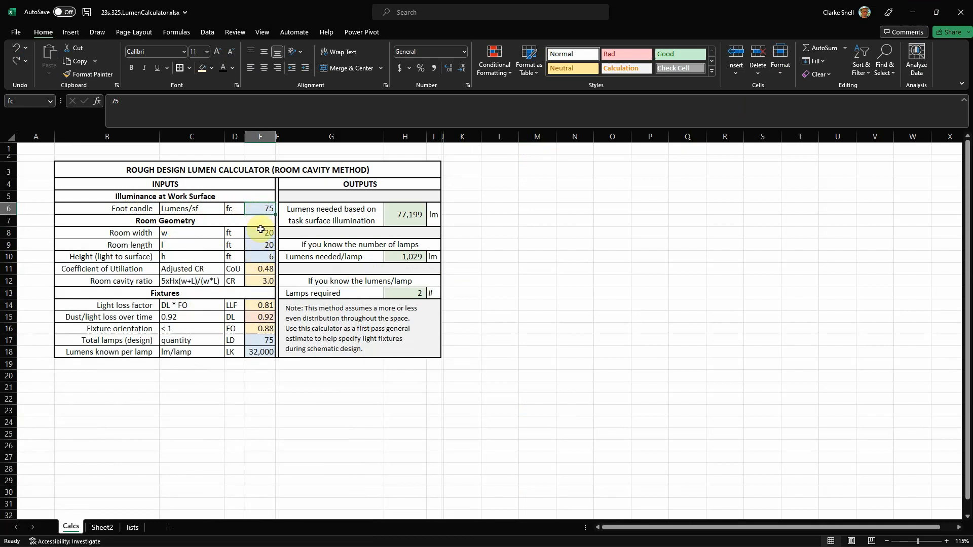
{"action": "left_click", "coordinate": [264, 270]}
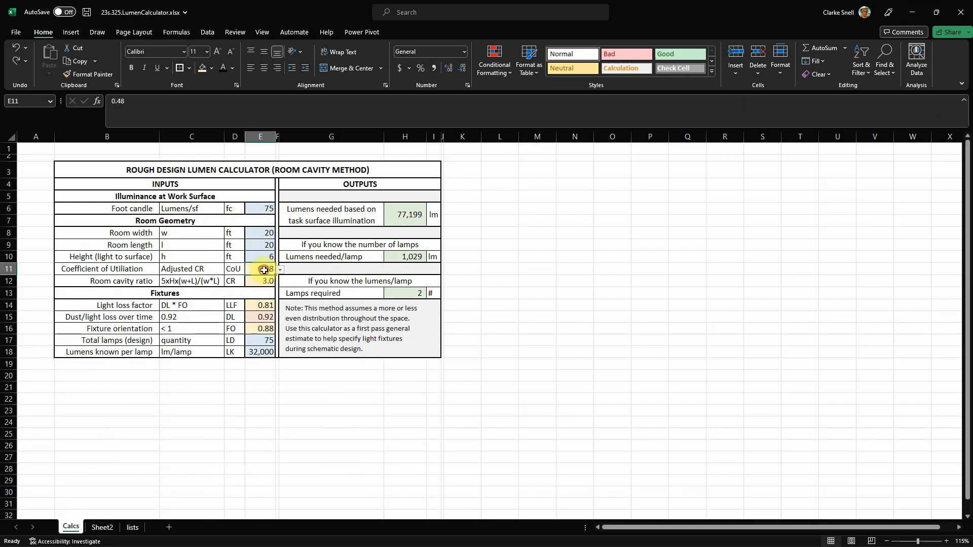
{"action": "left_click", "coordinate": [261, 316]}
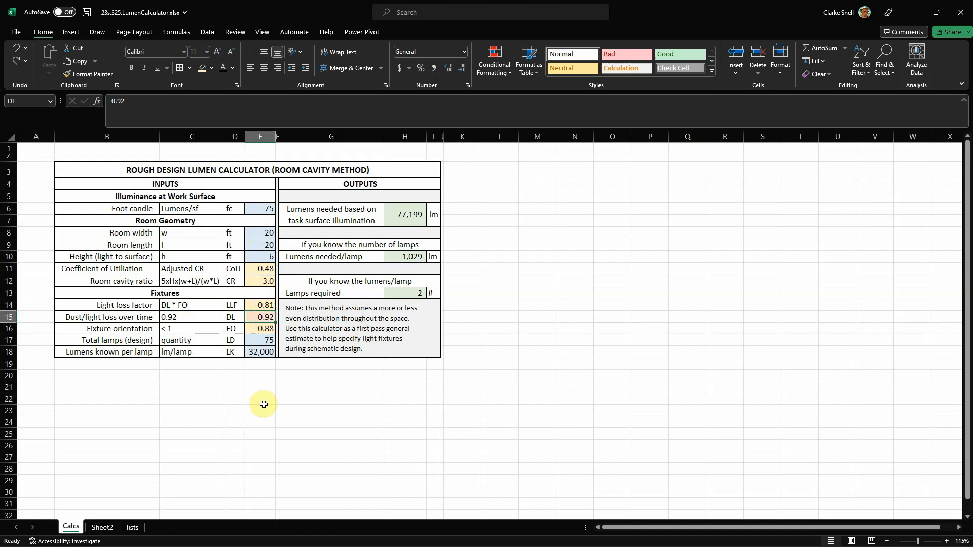
{"action": "left_click", "coordinate": [403, 214]}
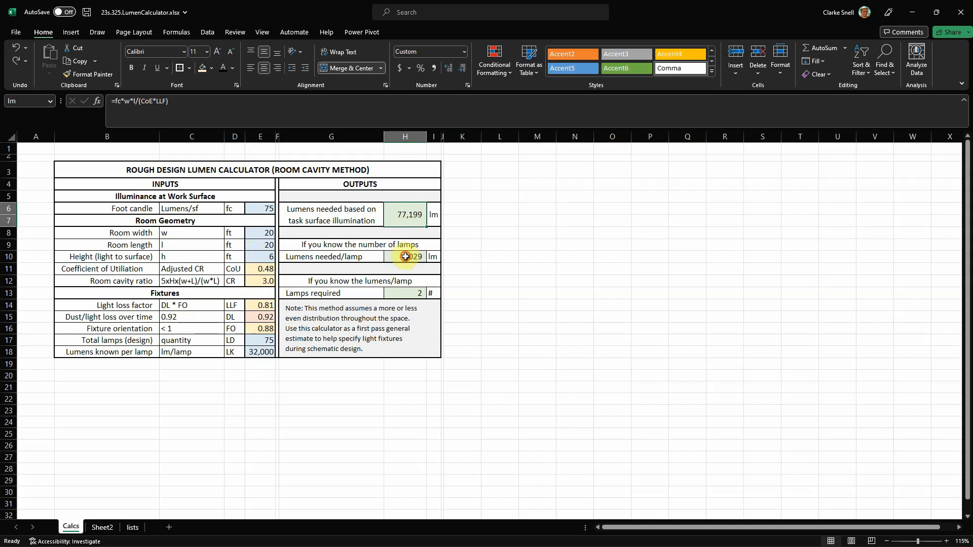
{"action": "left_click", "coordinate": [309, 433]}
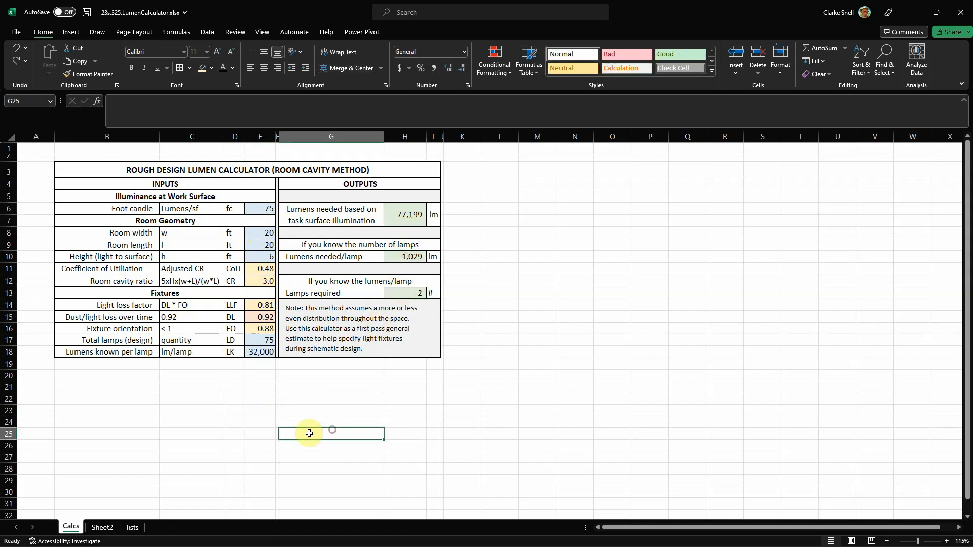
{"action": "left_click", "coordinate": [172, 421]}
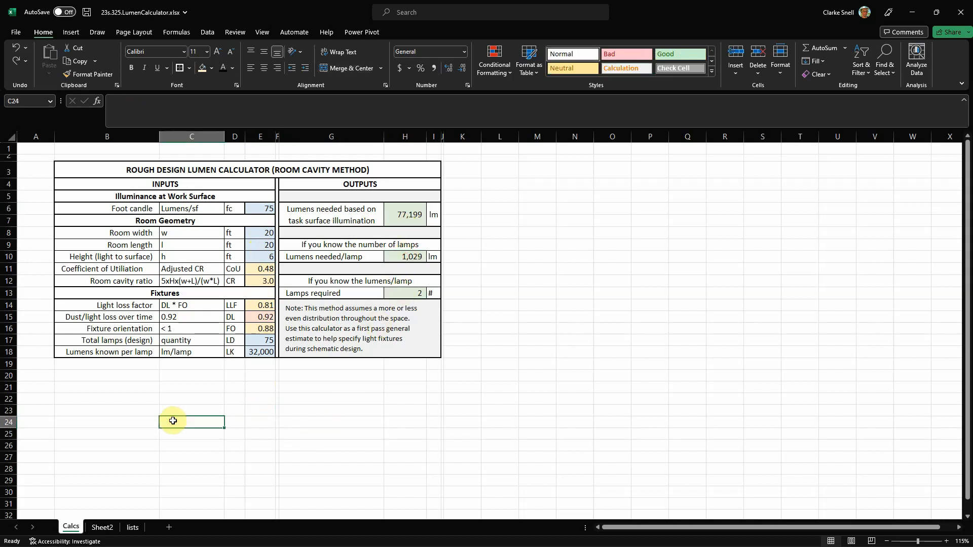
Review the blue input cells for foot candle, room width, room length and height from light to surface.
{"action": "left_click", "coordinate": [259, 209]}
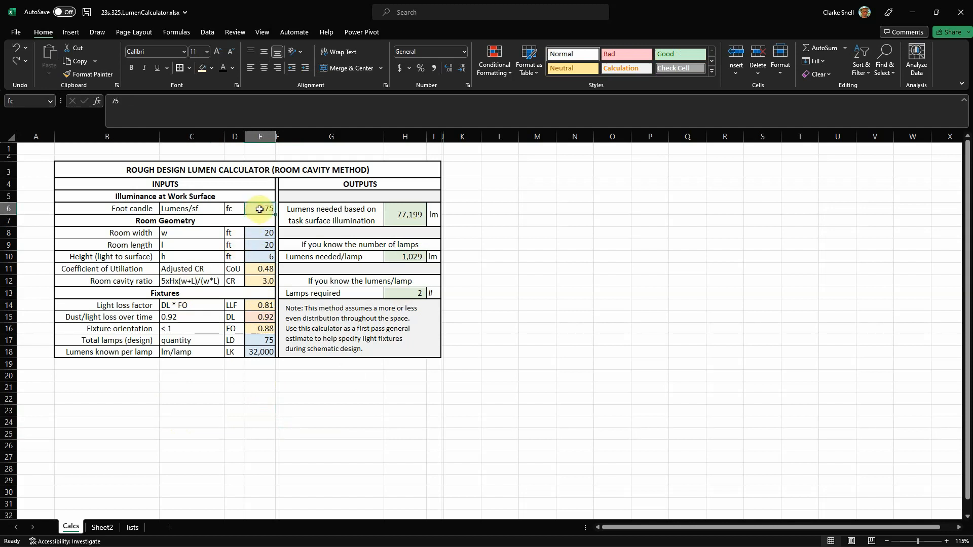
{"action": "left_click", "coordinate": [260, 234]}
{"action": "left_click", "coordinate": [258, 245]}
{"action": "left_click", "coordinate": [256, 257]}
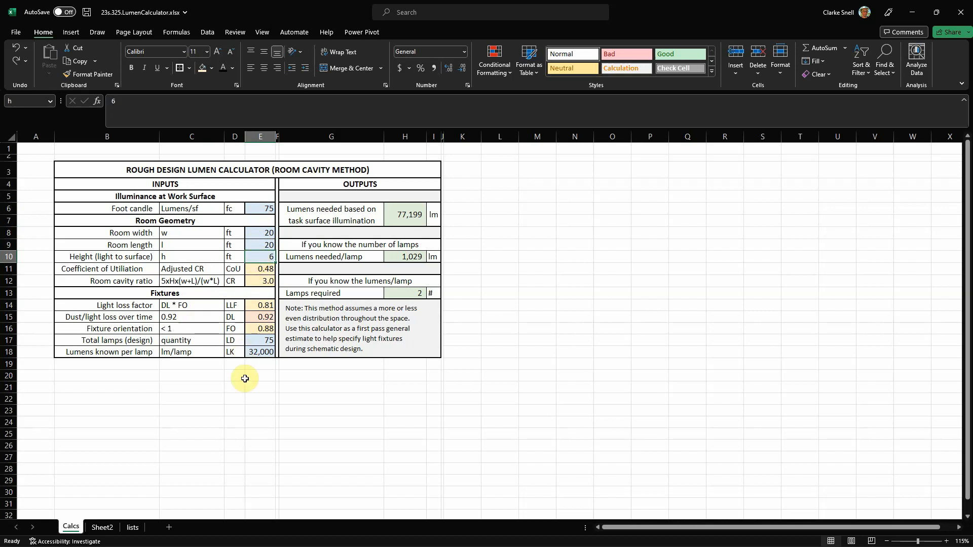
{"action": "left_click", "coordinate": [241, 423]}
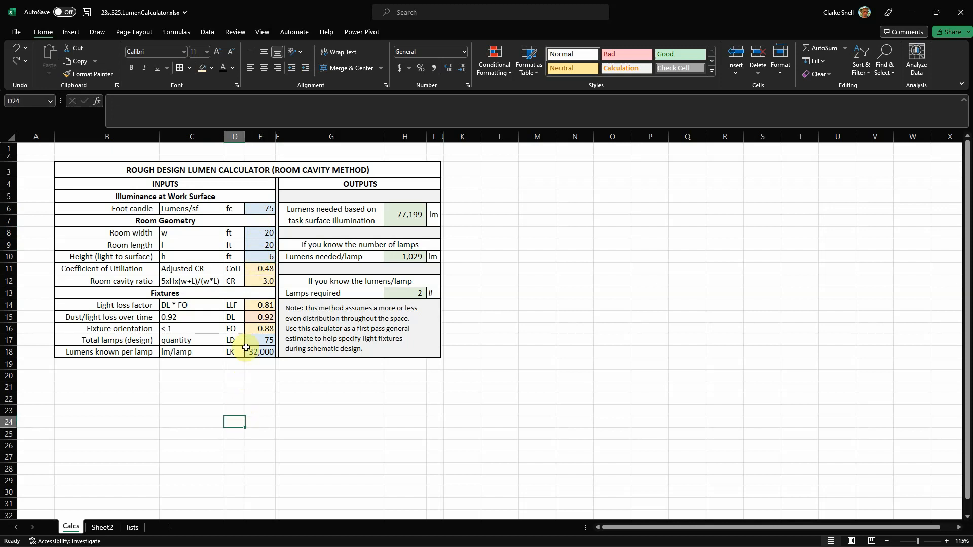
Review the Coefficient of Utilization label, its CoU abbreviation and the Room cavity ratio label.
{"action": "left_click", "coordinate": [115, 267]}
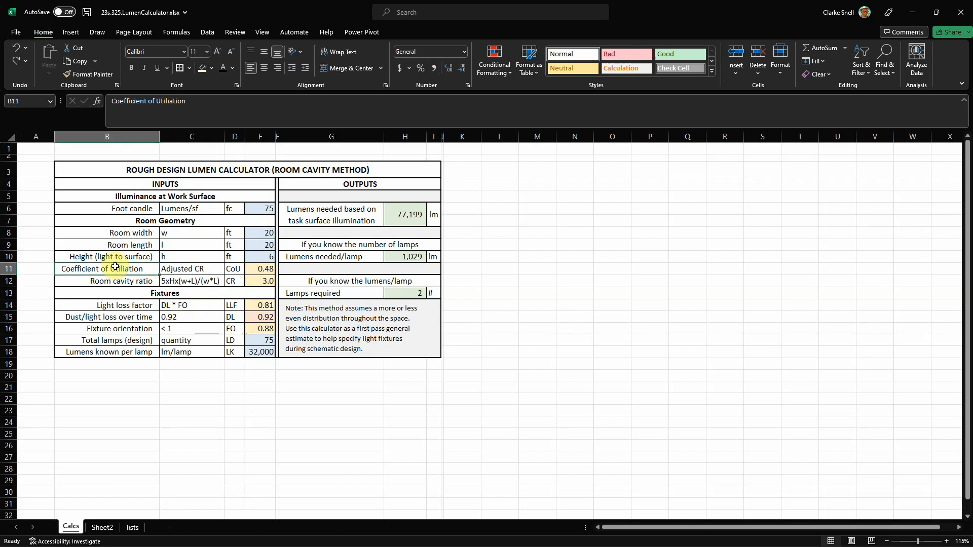
{"action": "left_click", "coordinate": [234, 269]}
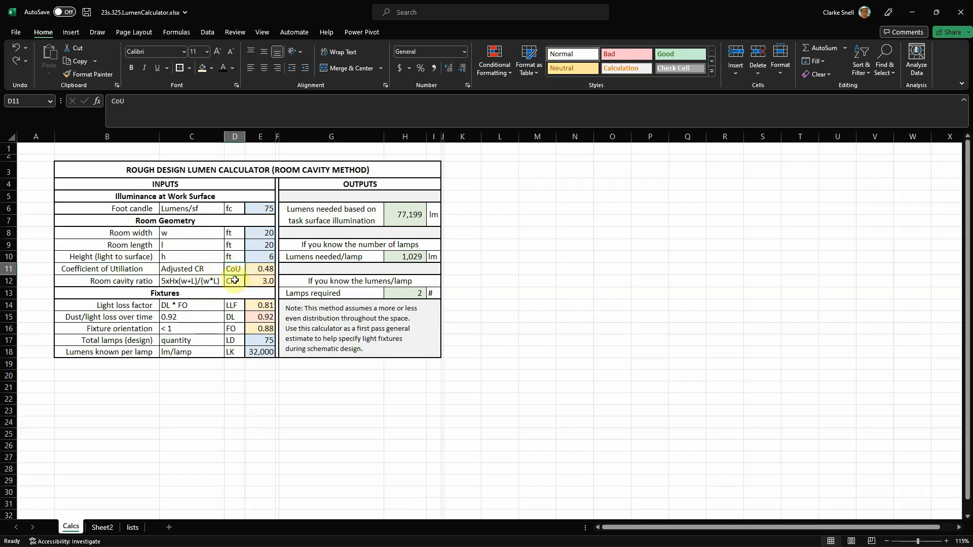
{"action": "left_click", "coordinate": [144, 281]}
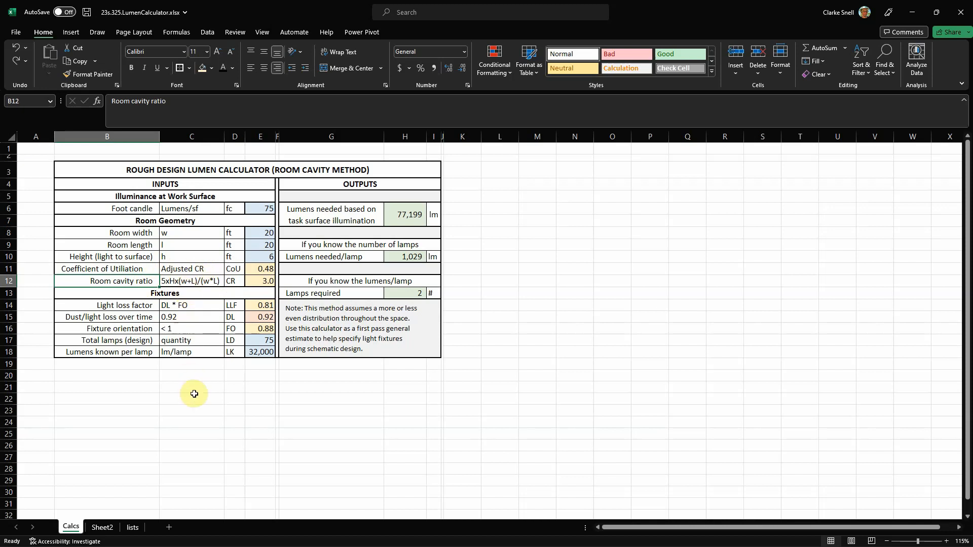
Try two and zero decimal places on the room cavity ratio in E12, and restore one decimal place.
{"action": "left_click", "coordinate": [260, 281]}
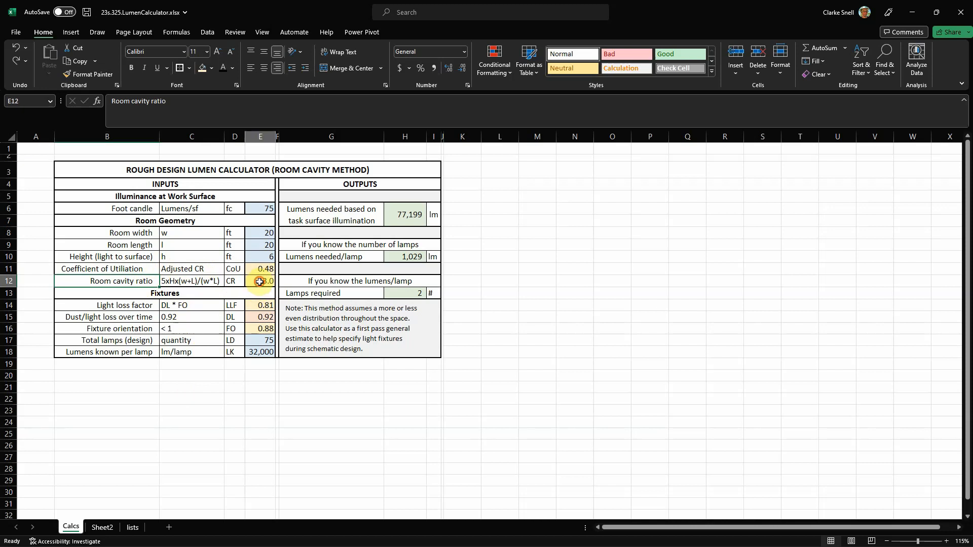
{"action": "left_click", "coordinate": [449, 71]}
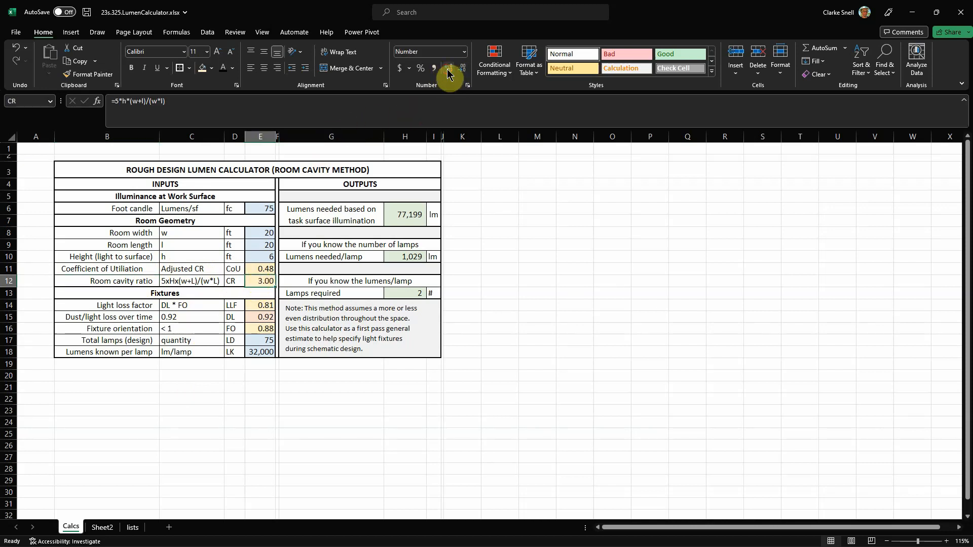
{"action": "left_click", "coordinate": [461, 70]}
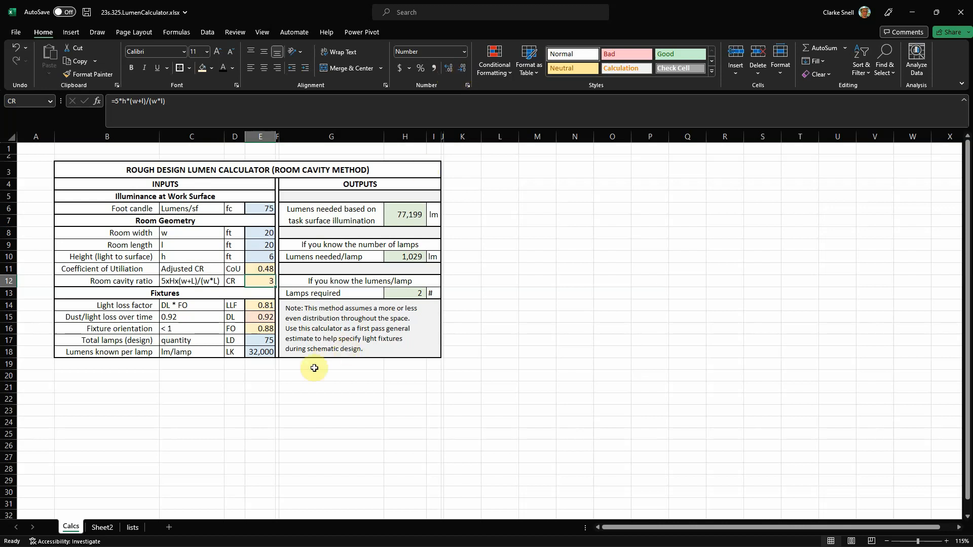
{"action": "left_click", "coordinate": [300, 387]}
{"action": "left_click", "coordinate": [261, 281]}
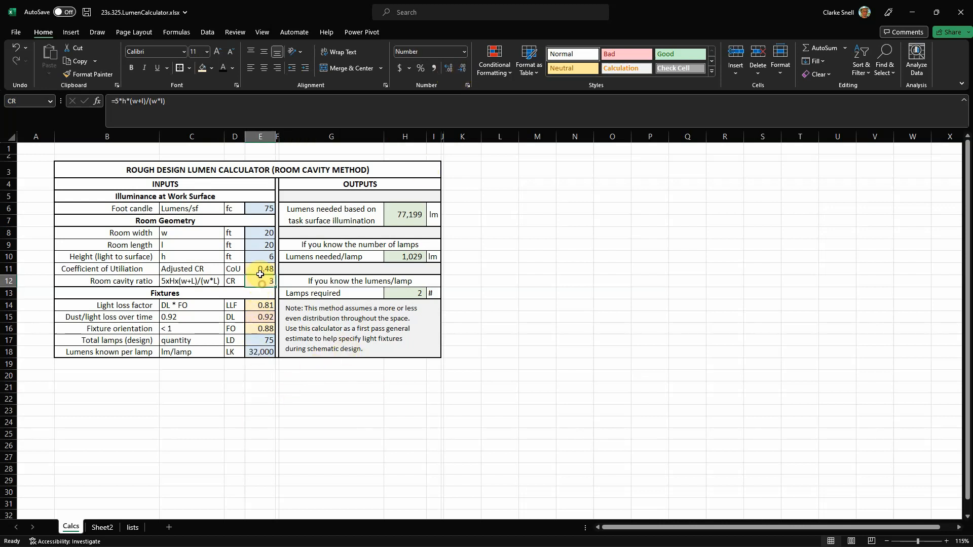
{"action": "left_click", "coordinate": [448, 68]}
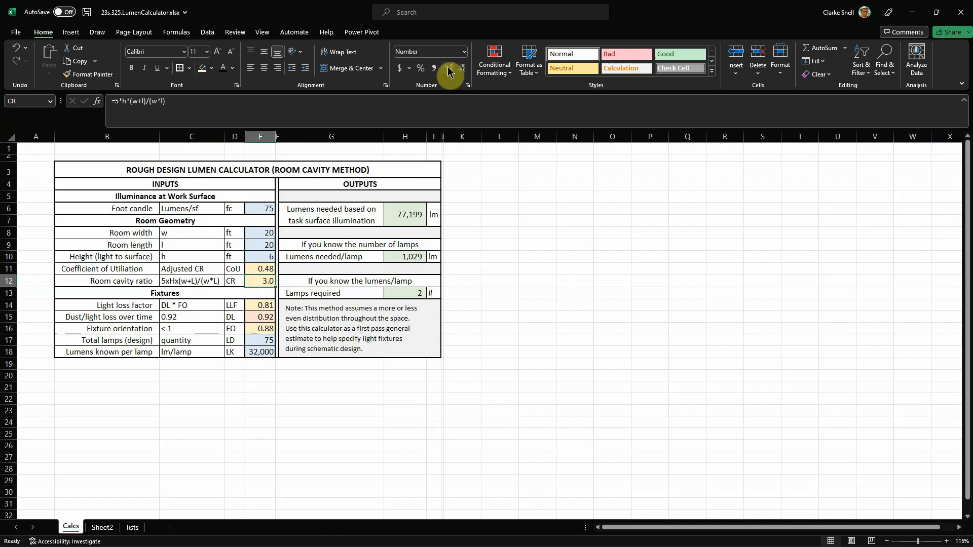
{"action": "left_click", "coordinate": [346, 399]}
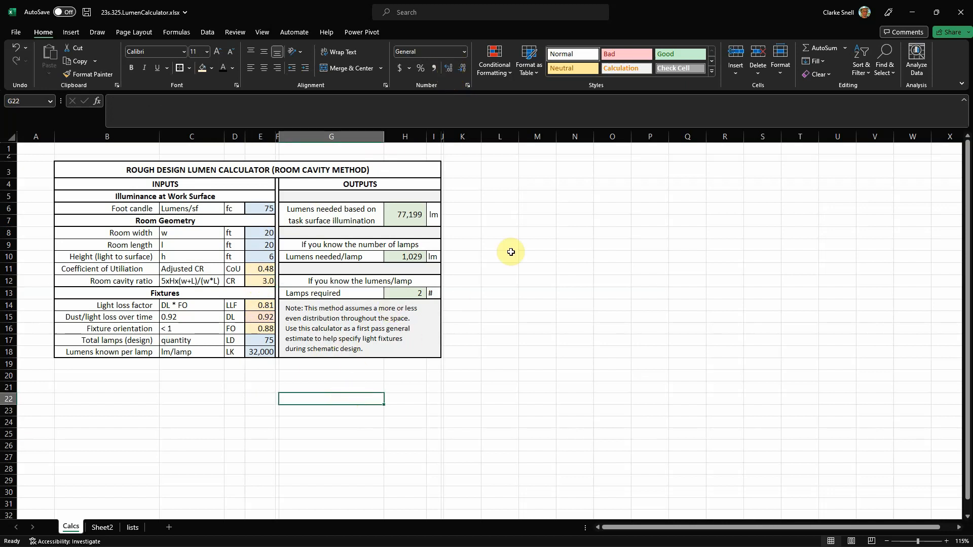
Enter 128.43287 in cell M6 and widen column M slightly to fit the number.
{"action": "left_click", "coordinate": [533, 208]}
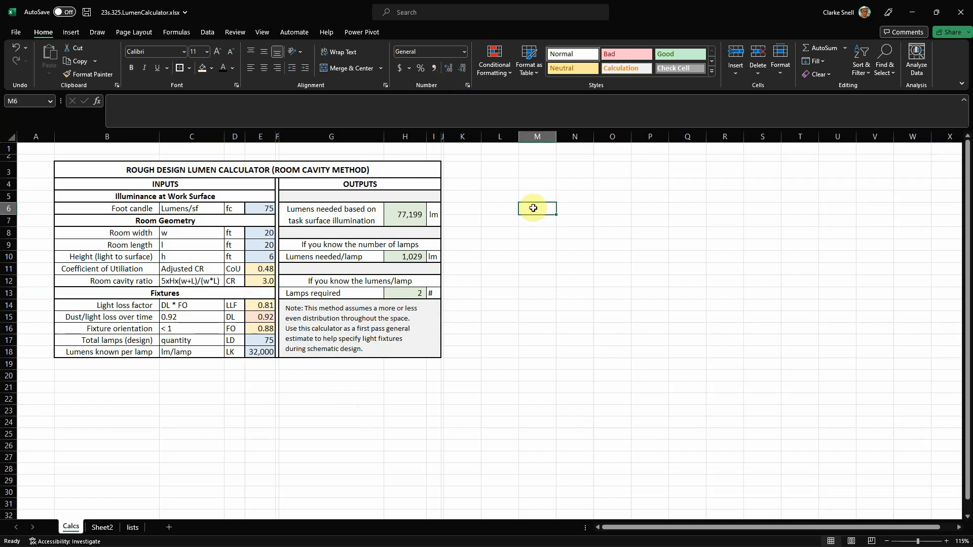
{"action": "type", "text": "126"}
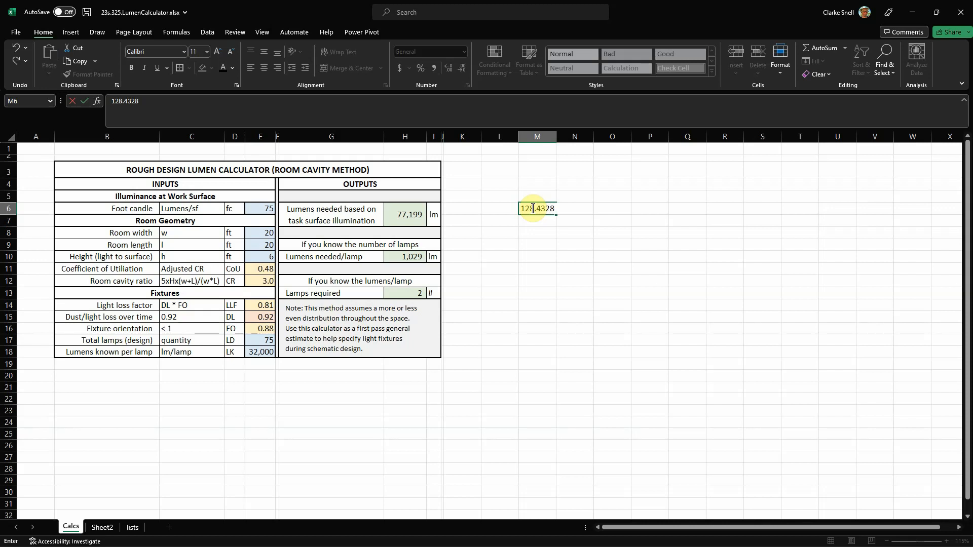
{"action": "key", "text": "Return"}
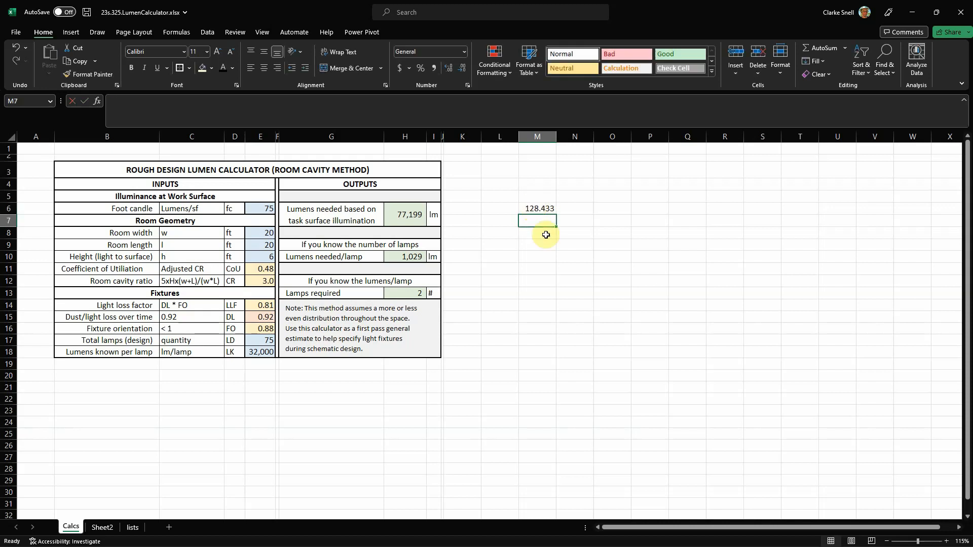
{"action": "left_click", "coordinate": [551, 210]}
{"action": "left_click_drag", "start_coordinate": [558, 137], "coordinate": [566, 136]}
{"action": "left_click", "coordinate": [549, 269]}
Change the number in cell M6 to 1128.43287.
{"action": "left_click", "coordinate": [549, 211]}
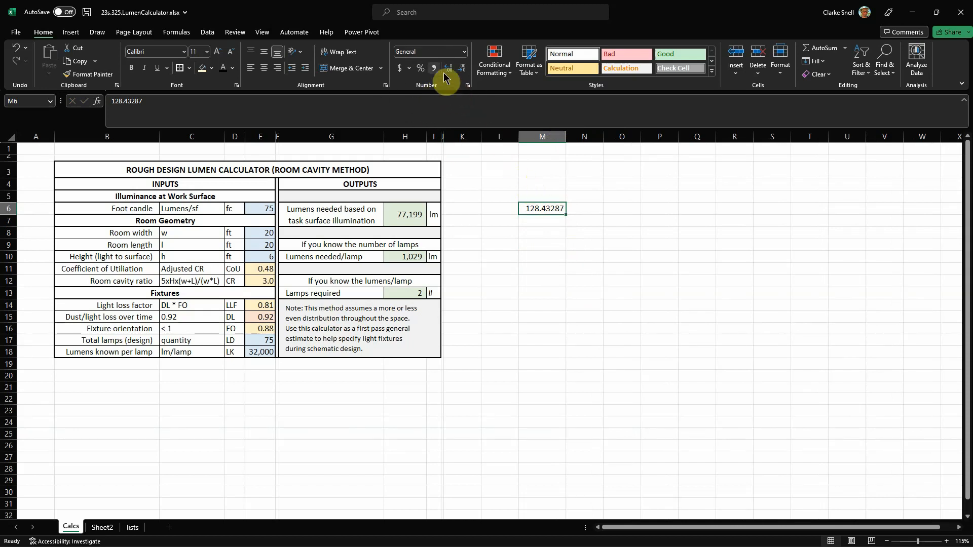
{"action": "double_click", "coordinate": [520, 207]}
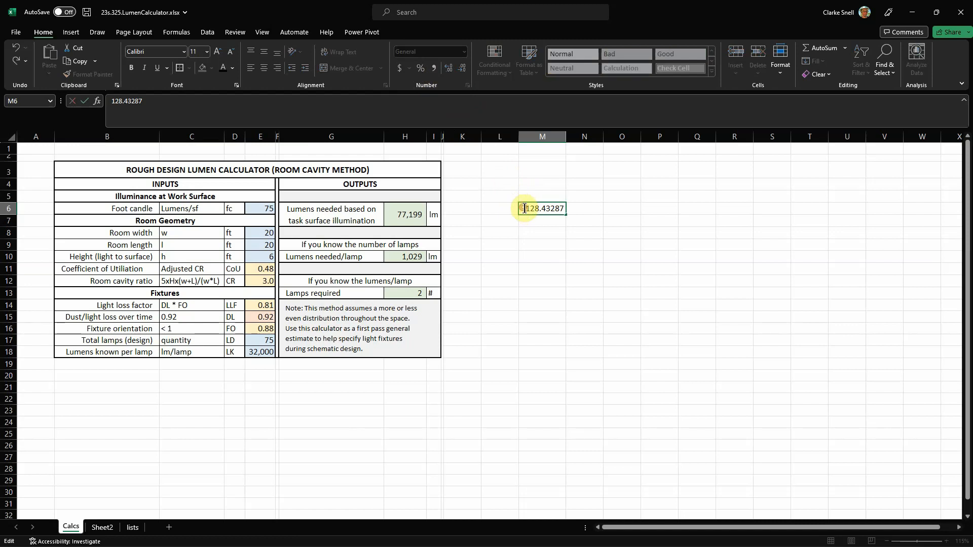
{"action": "type", "text": "1"}
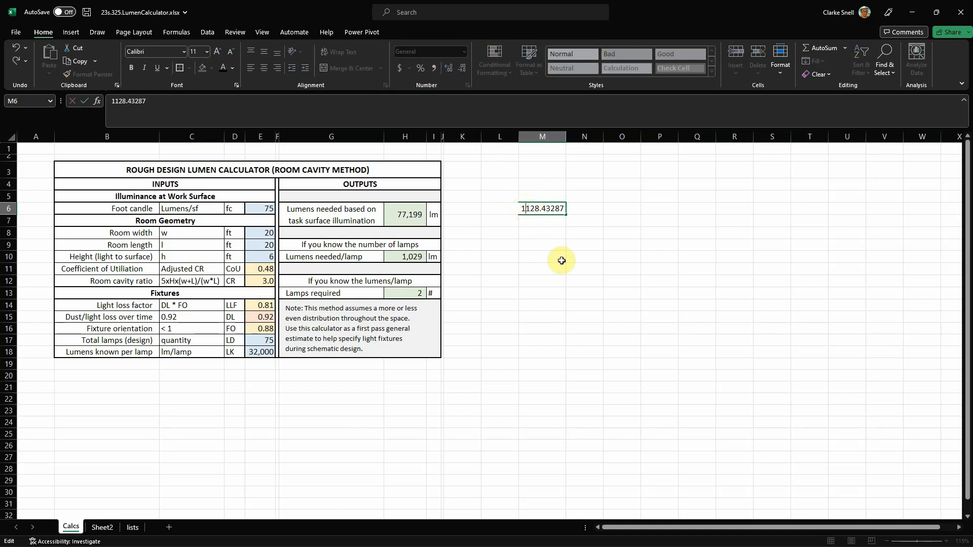
{"action": "key", "text": "Return"}
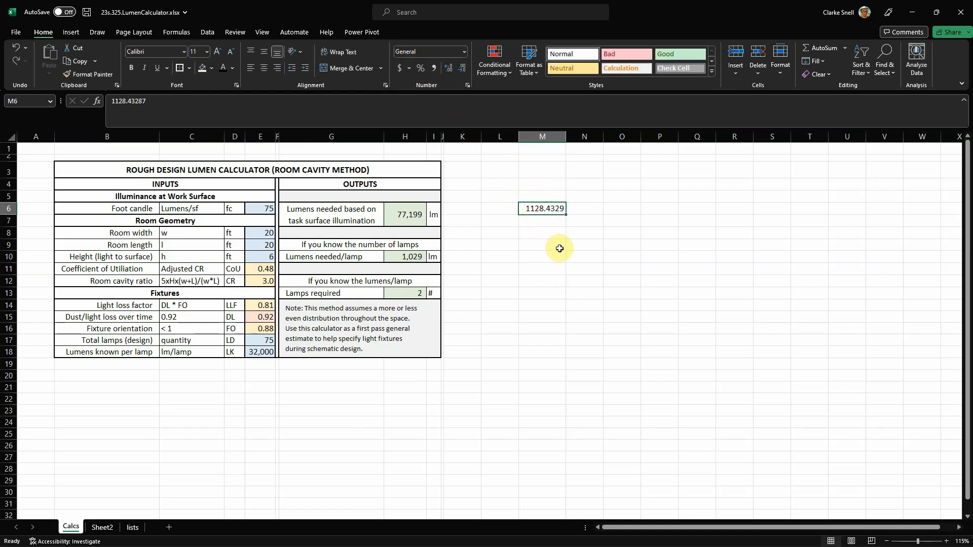
Apply the comma number style to cell M6 and reduce it to zero decimal places.
{"action": "left_click", "coordinate": [433, 71]}
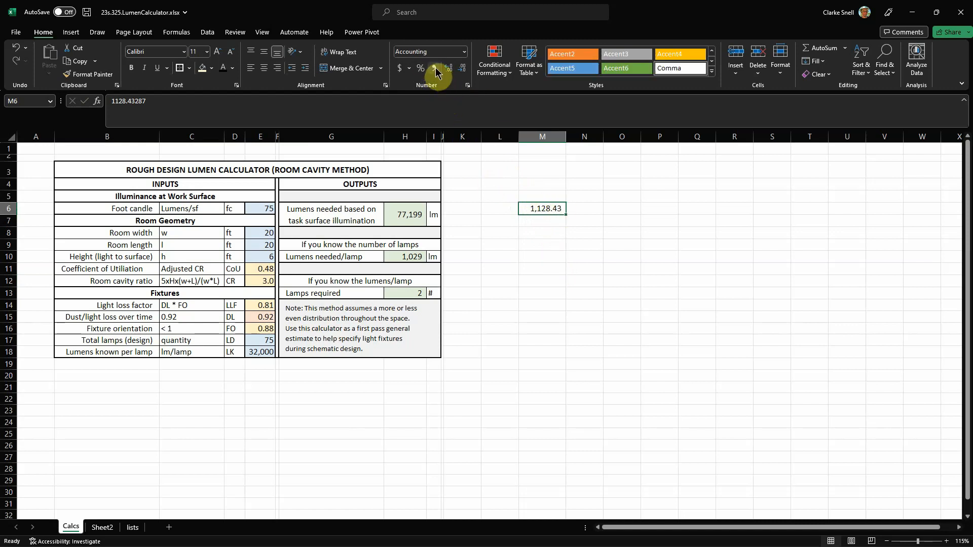
{"action": "left_click", "coordinate": [467, 85]}
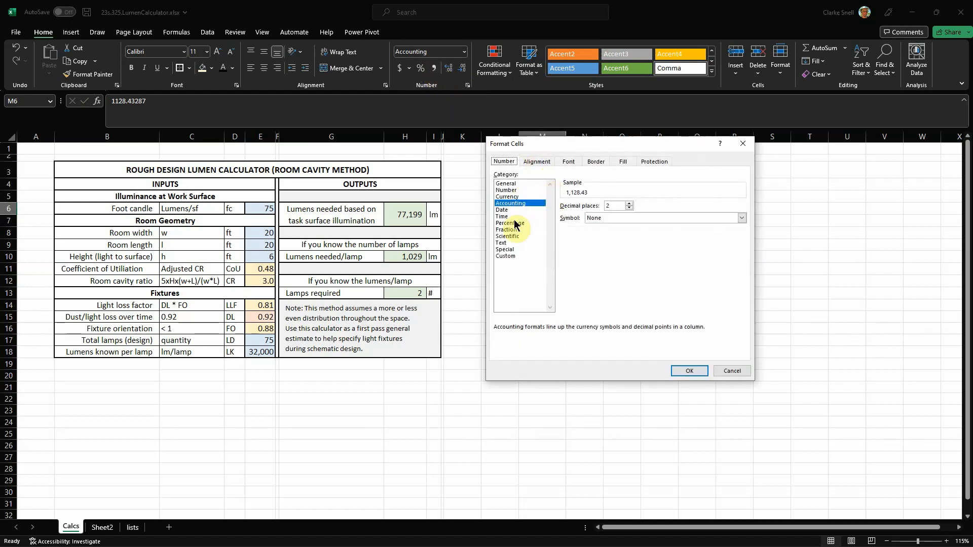
{"action": "left_click", "coordinate": [719, 366]}
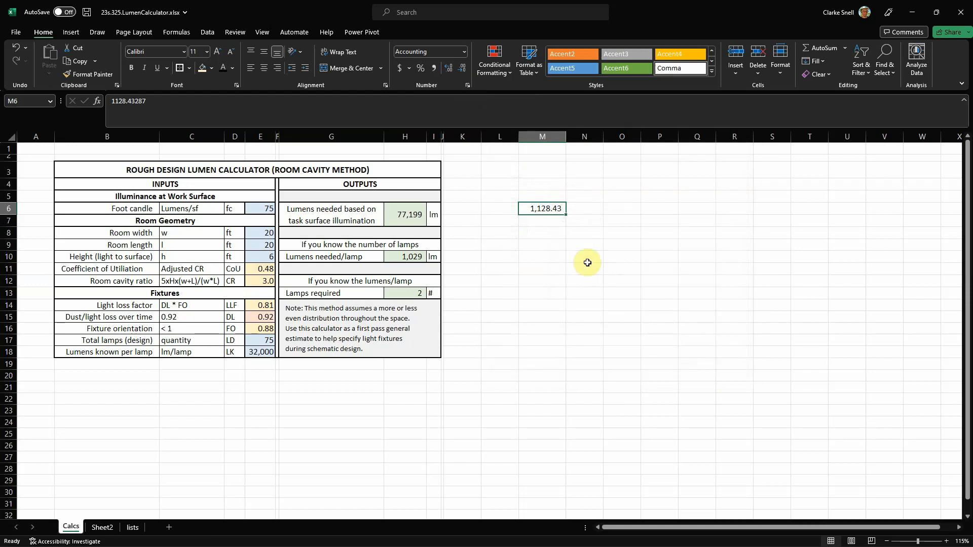
{"action": "left_click", "coordinate": [463, 69]}
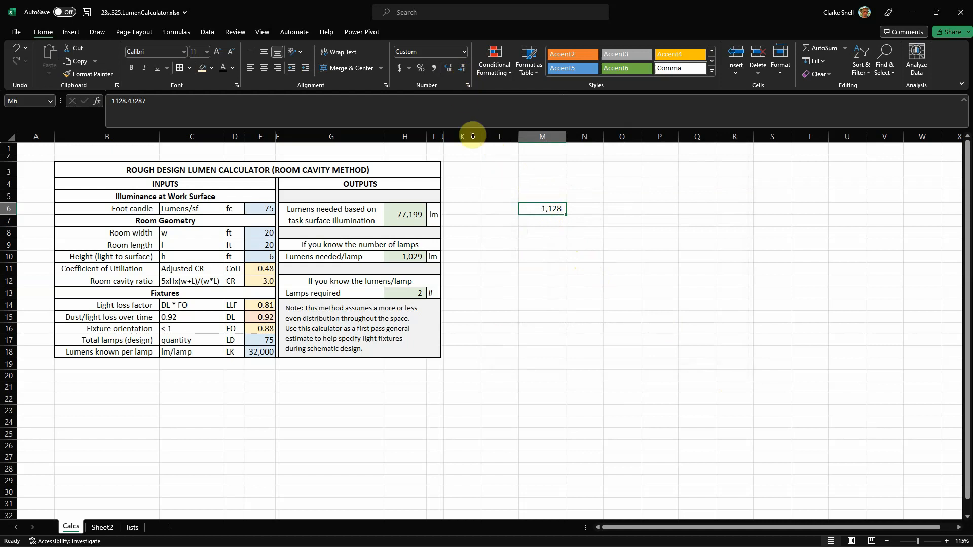
{"action": "key", "text": "ctrl"}
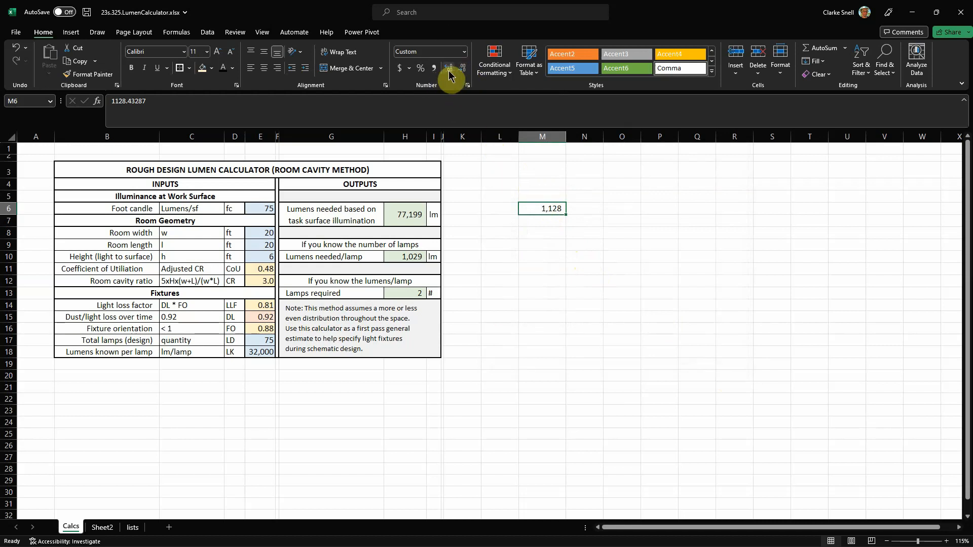
{"action": "key", "text": "ctrl"}
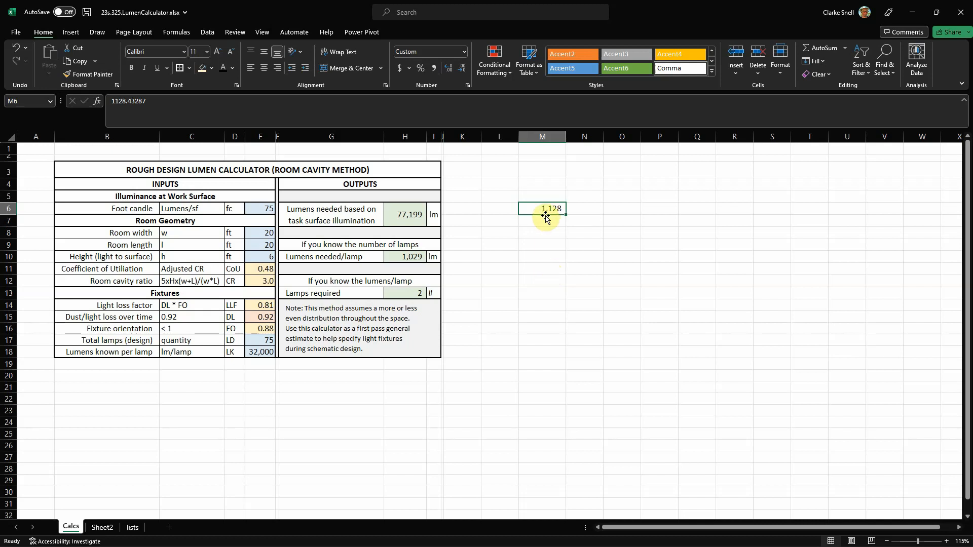
Clear the number from cell M6.
{"action": "key", "text": "Delete"}
{"action": "left_click", "coordinate": [545, 243]}
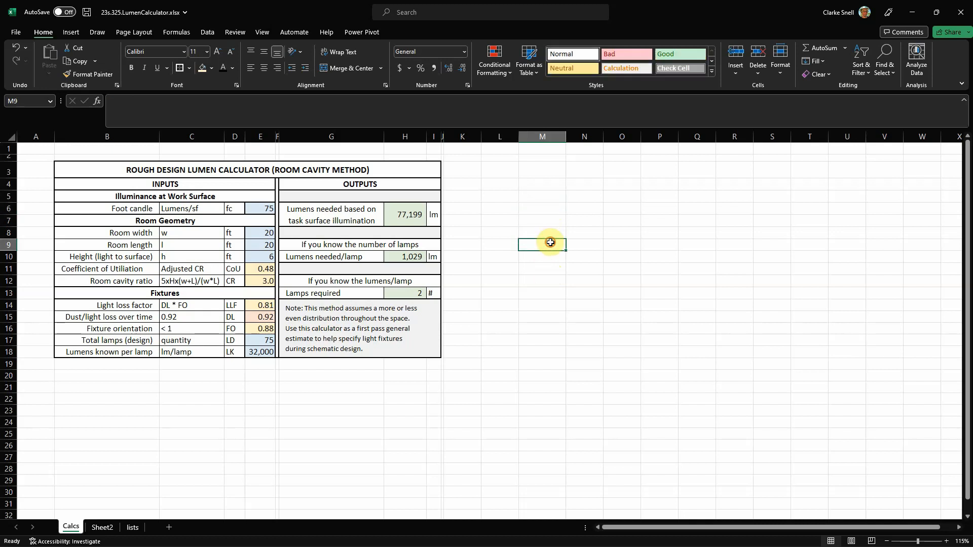
{"action": "left_click", "coordinate": [389, 444]}
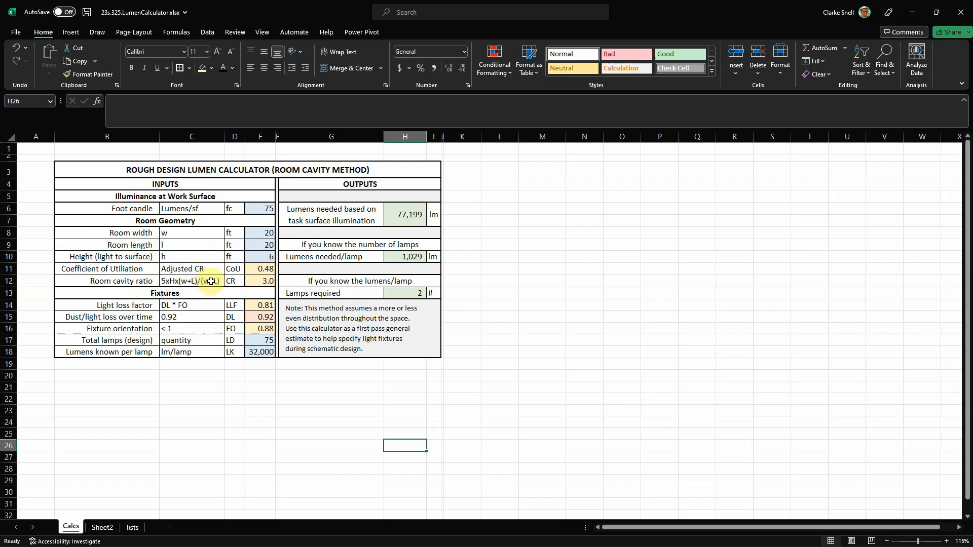
Examine the room cavity ratio formula in E12, its named references, and the name of the room width cell E8.
{"action": "left_click", "coordinate": [265, 282]}
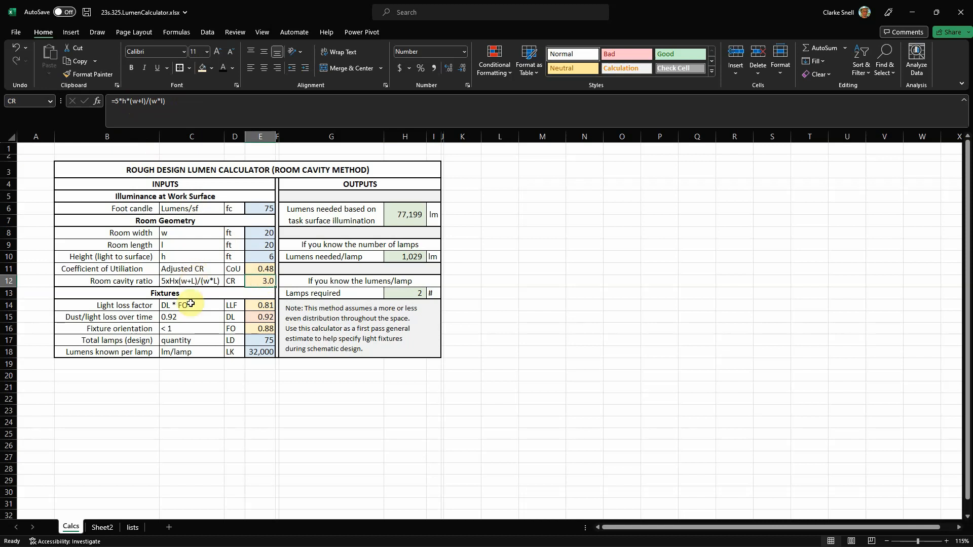
{"action": "left_click", "coordinate": [131, 101]}
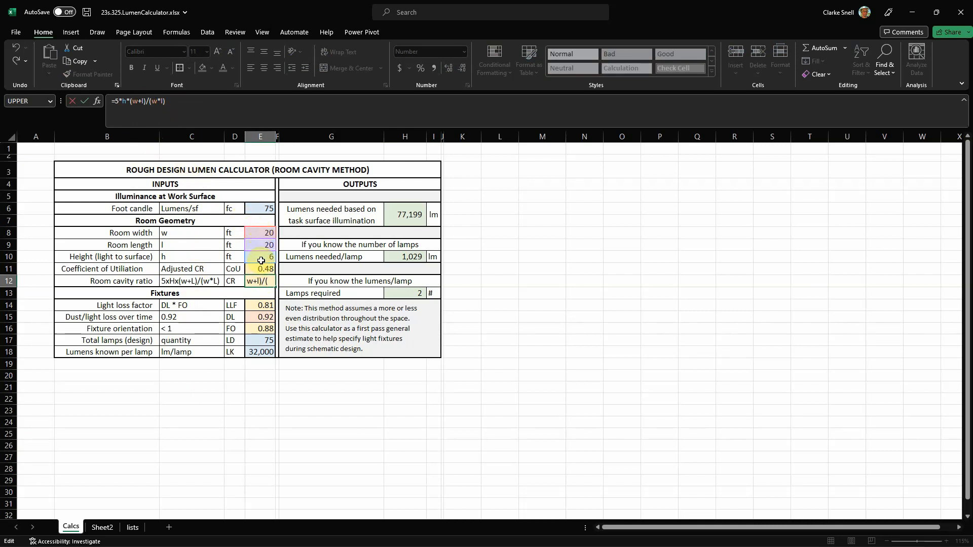
{"action": "left_click", "coordinate": [130, 101]}
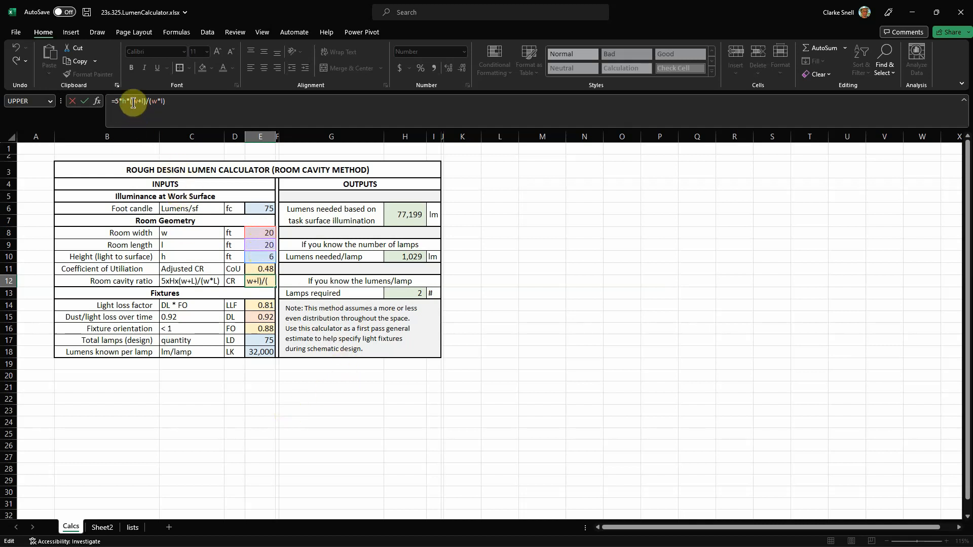
{"action": "left_click", "coordinate": [333, 441]}
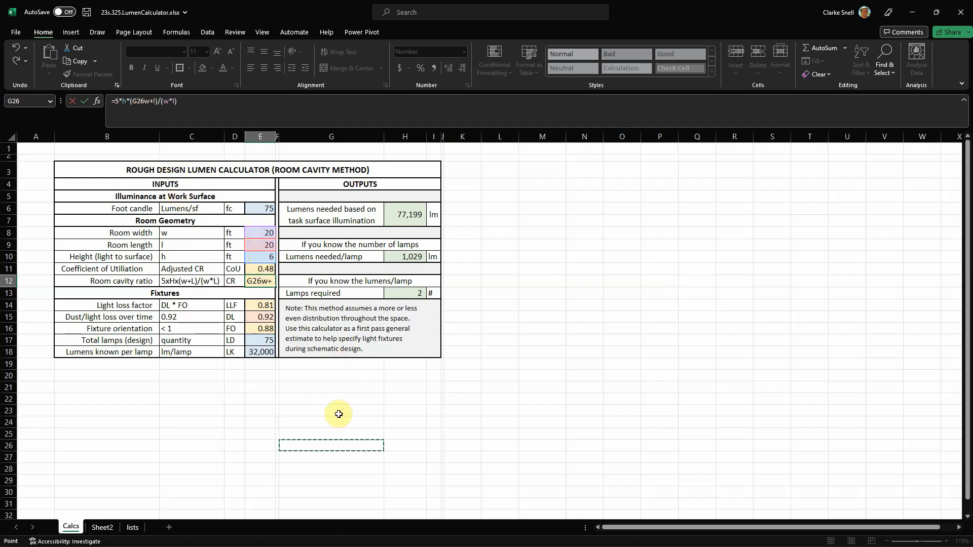
{"action": "key", "text": "Escape"}
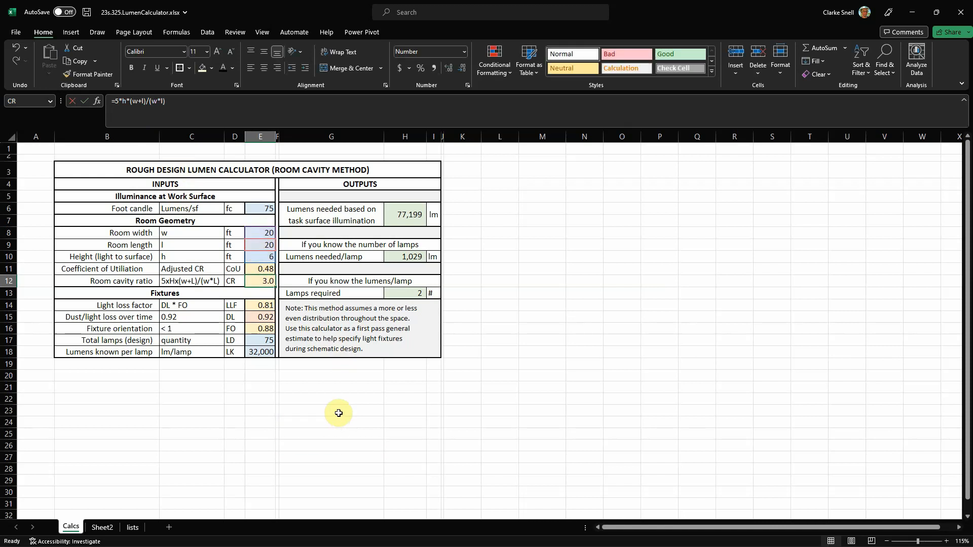
{"action": "left_click", "coordinate": [262, 234]}
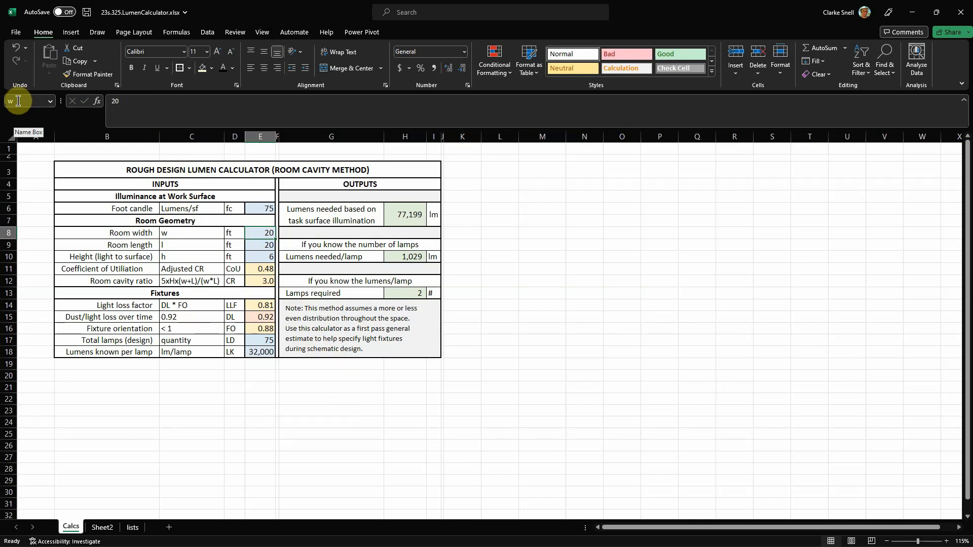
Give the empty cell D21 the name Bill.
{"action": "left_click", "coordinate": [234, 388]}
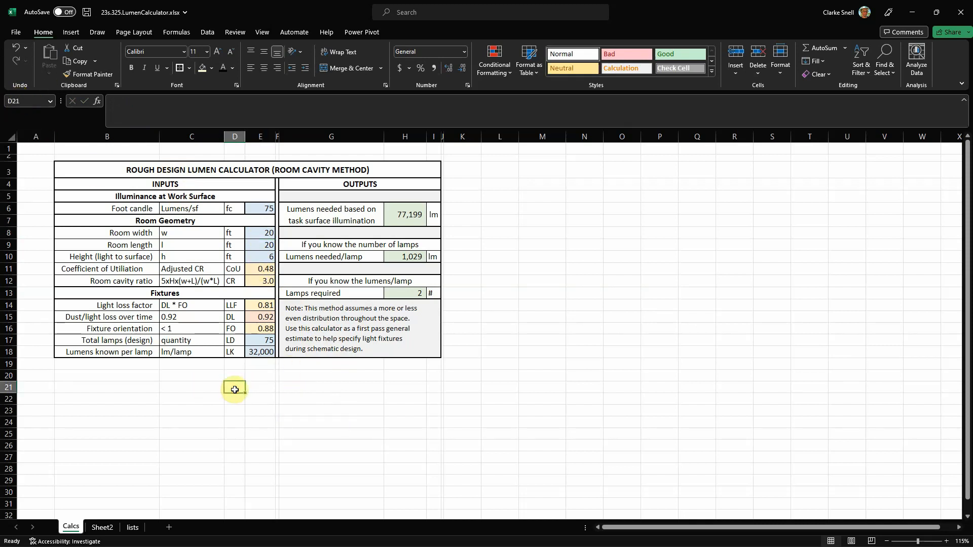
{"action": "left_click", "coordinate": [18, 101]}
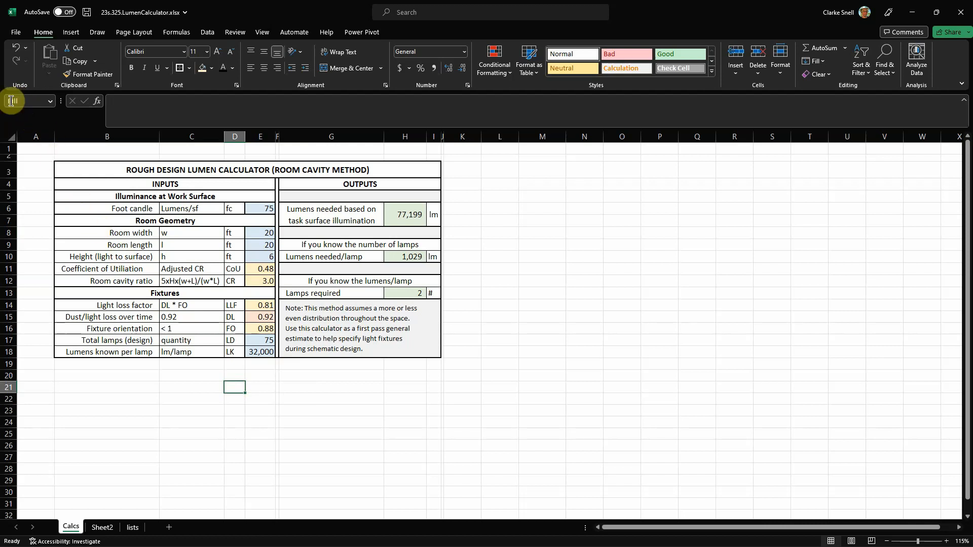
{"action": "left_click", "coordinate": [163, 412]}
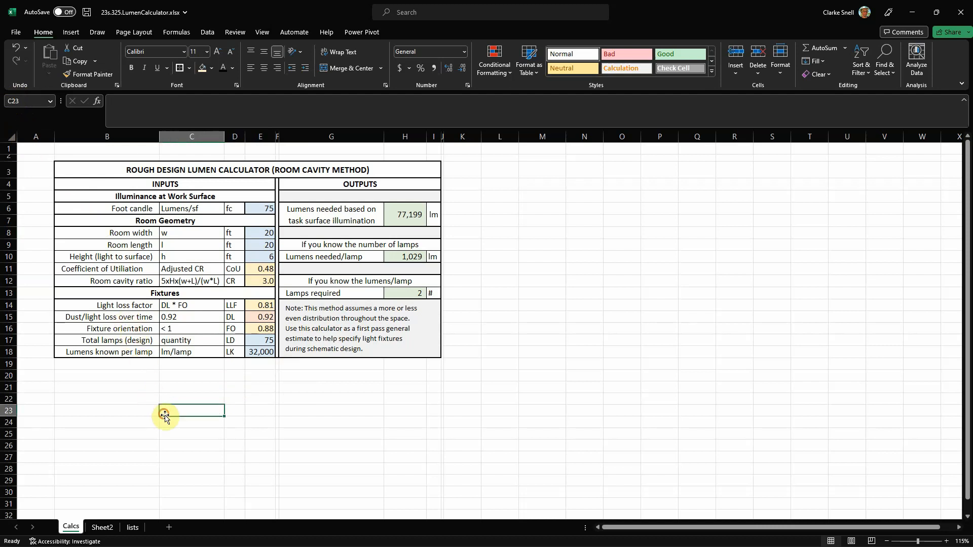
{"action": "left_click", "coordinate": [234, 388]}
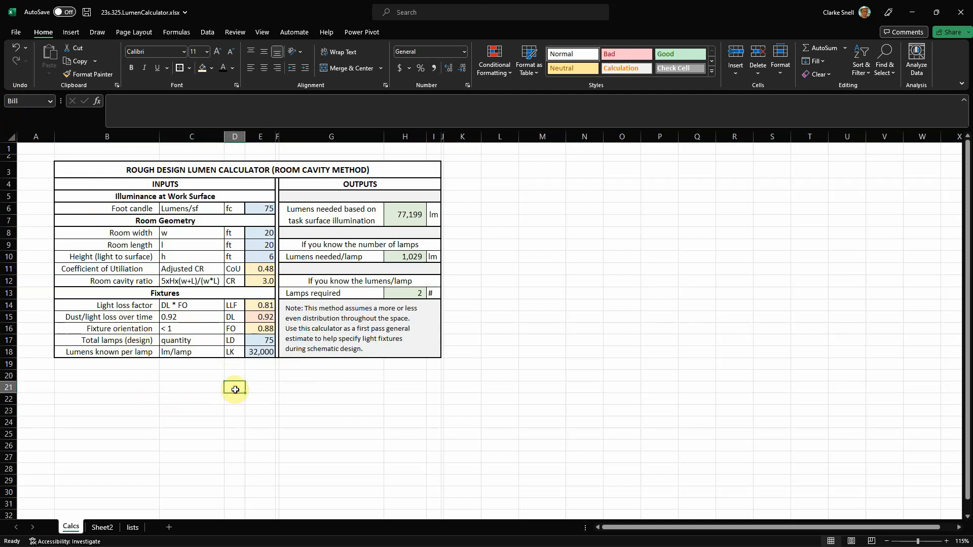
Enter the formula =5*Bill in cell D23, referencing the named cell D21.
{"action": "left_click", "coordinate": [235, 412]}
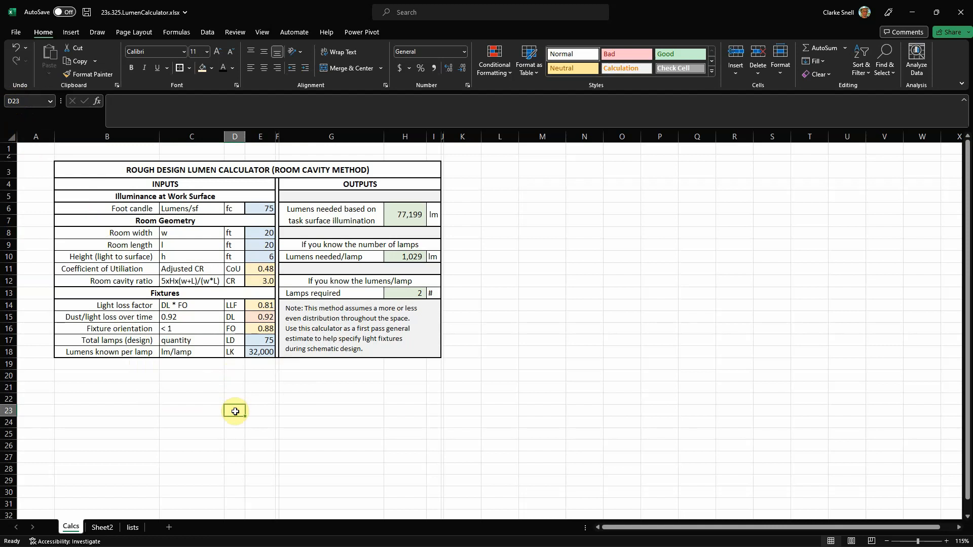
{"action": "type", "text": "=5*"}
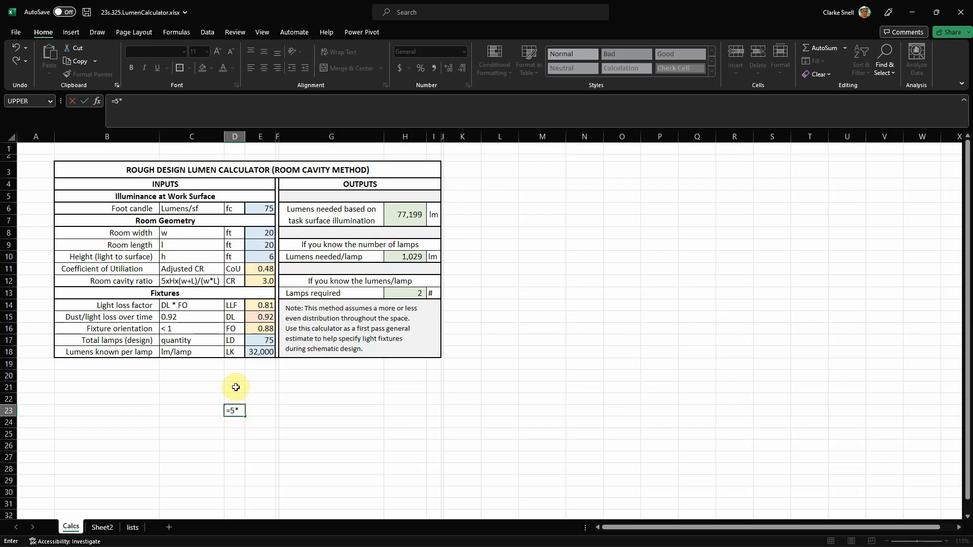
{"action": "left_click", "coordinate": [236, 388]}
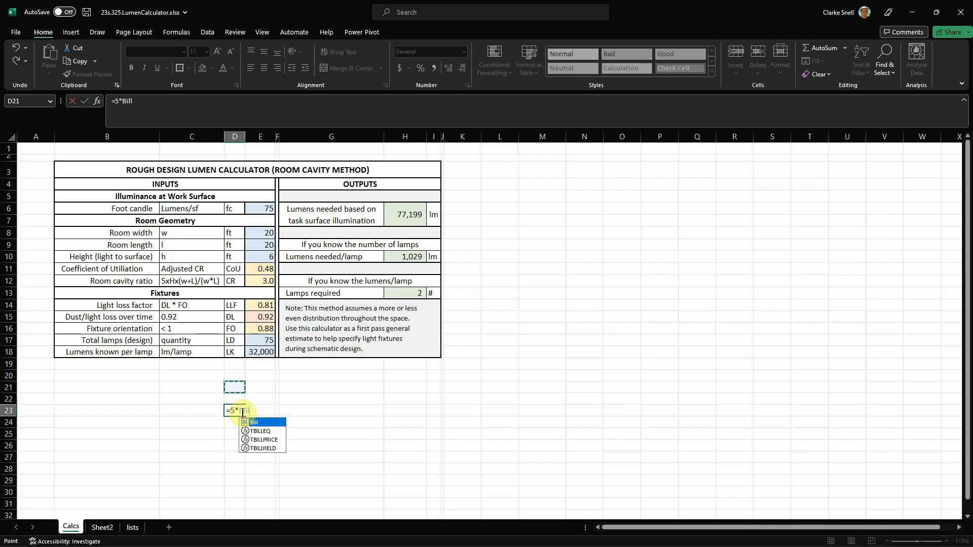
{"action": "key", "text": "Return"}
Enter 5 in the named cell D21 and inspect the formula in D23.
{"action": "left_click", "coordinate": [237, 389]}
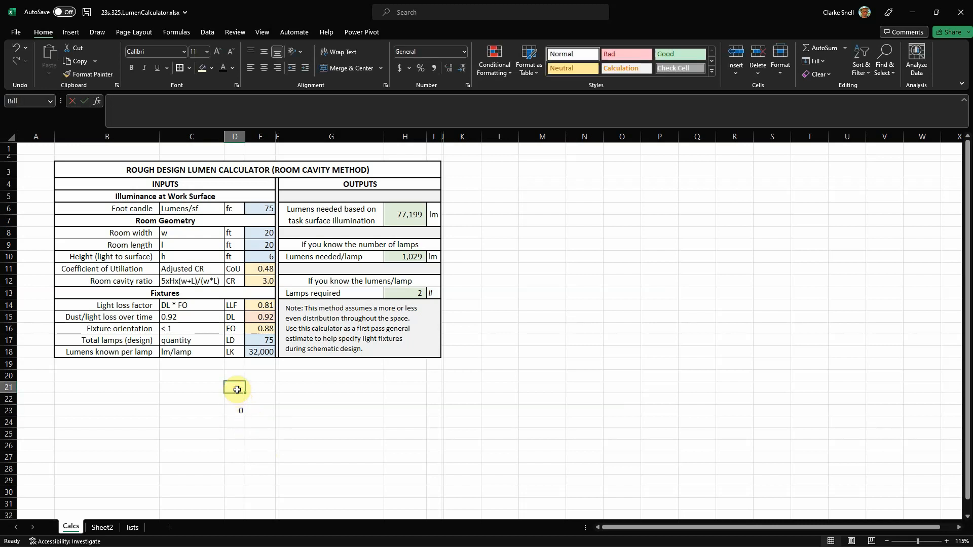
{"action": "type", "text": "5"}
{"action": "key", "text": "Return"}
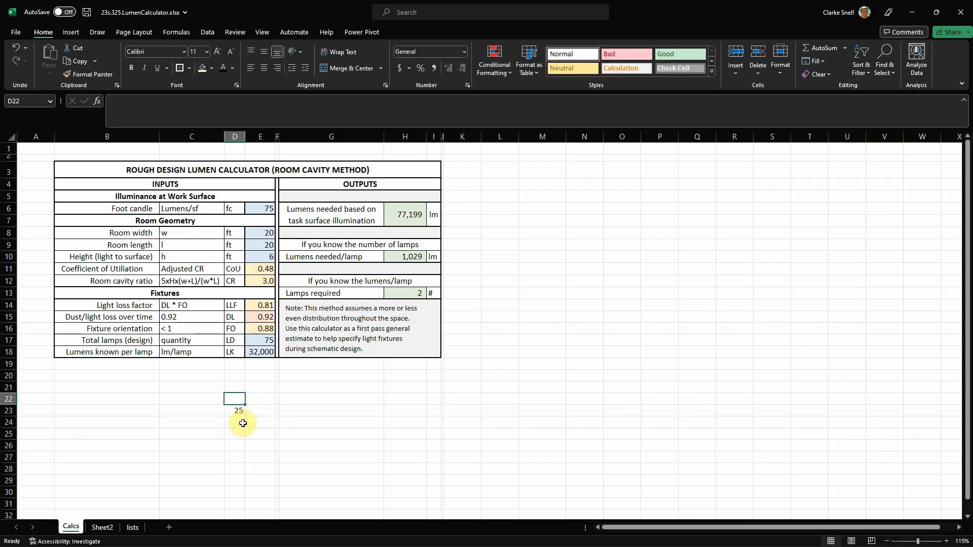
{"action": "left_click", "coordinate": [240, 410]}
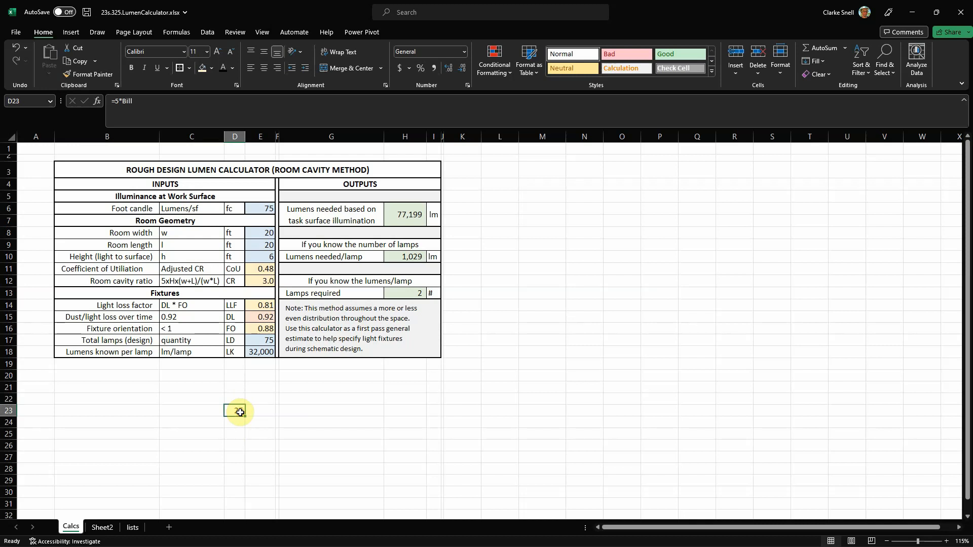
{"action": "left_click", "coordinate": [129, 100]}
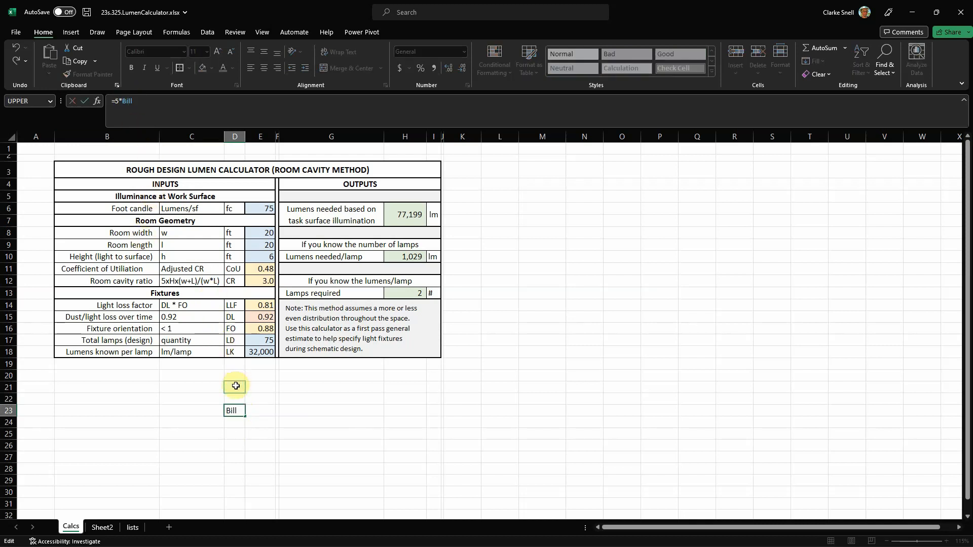
Enter the label Bill in cell C21 and set its font colour to black.
{"action": "left_click", "coordinate": [205, 386]}
{"action": "type", "text": "B"}
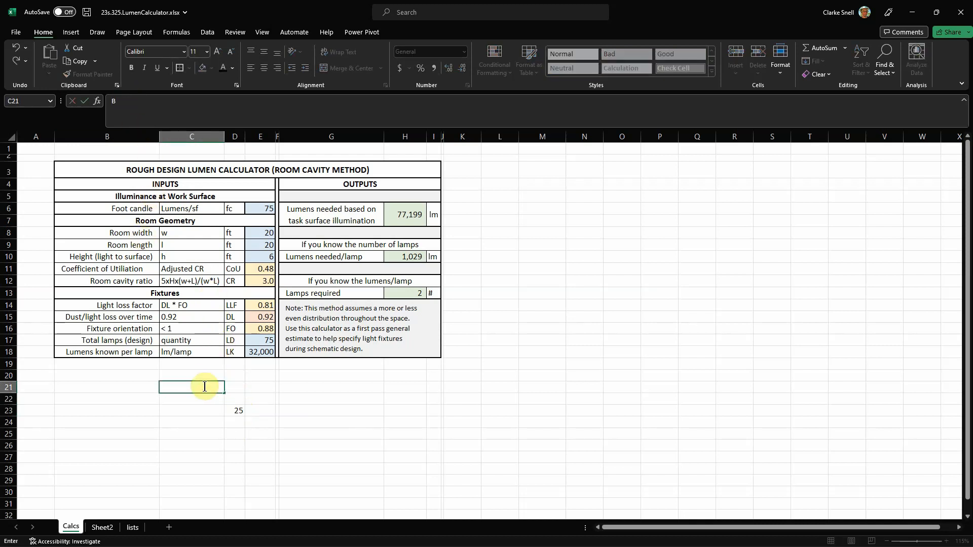
{"action": "type", "text": "ill"}
{"action": "left_click", "coordinate": [165, 438]}
{"action": "left_click", "coordinate": [217, 385]}
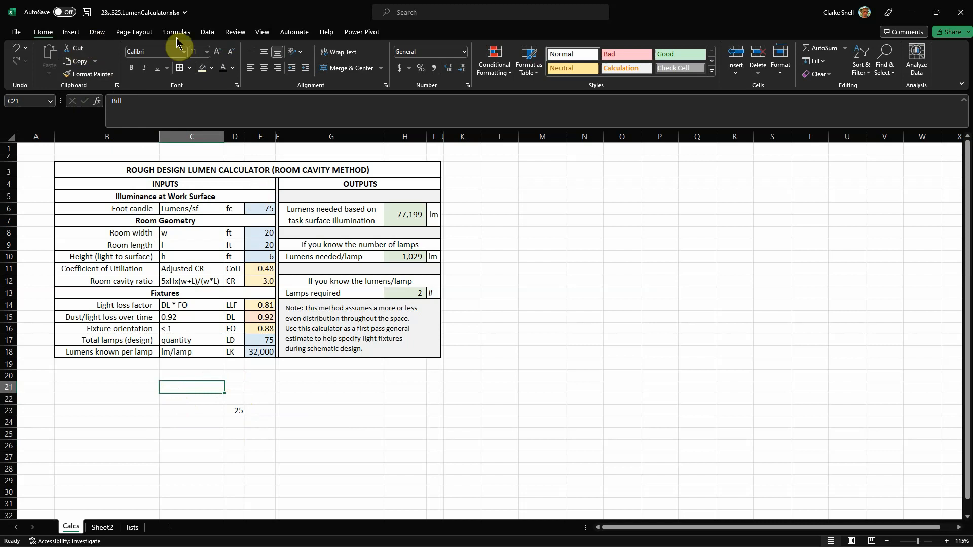
{"action": "left_click", "coordinate": [232, 68]}
{"action": "left_click", "coordinate": [236, 111]}
{"action": "left_click", "coordinate": [205, 421]}
Set the font colour of the number in cell D21 to black.
{"action": "left_click", "coordinate": [236, 391]}
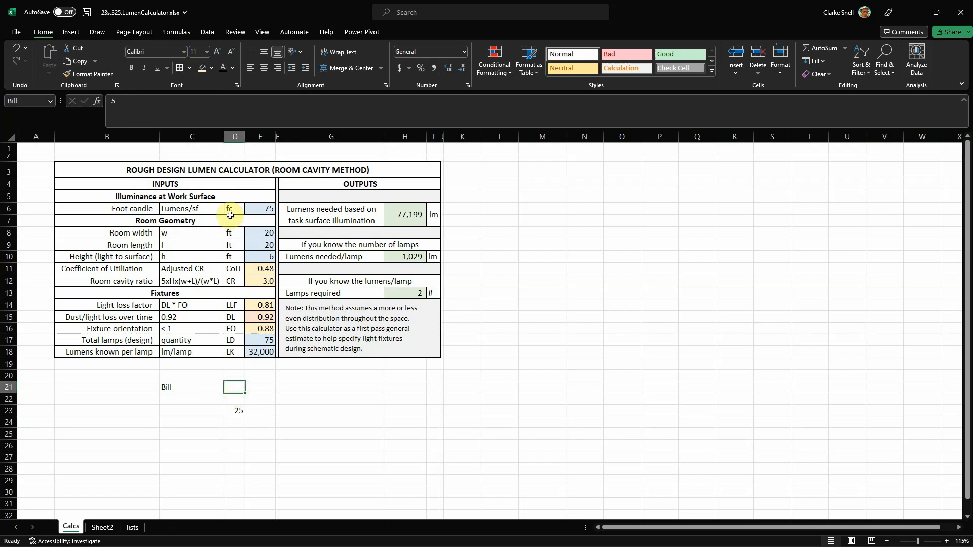
{"action": "left_click", "coordinate": [233, 72]}
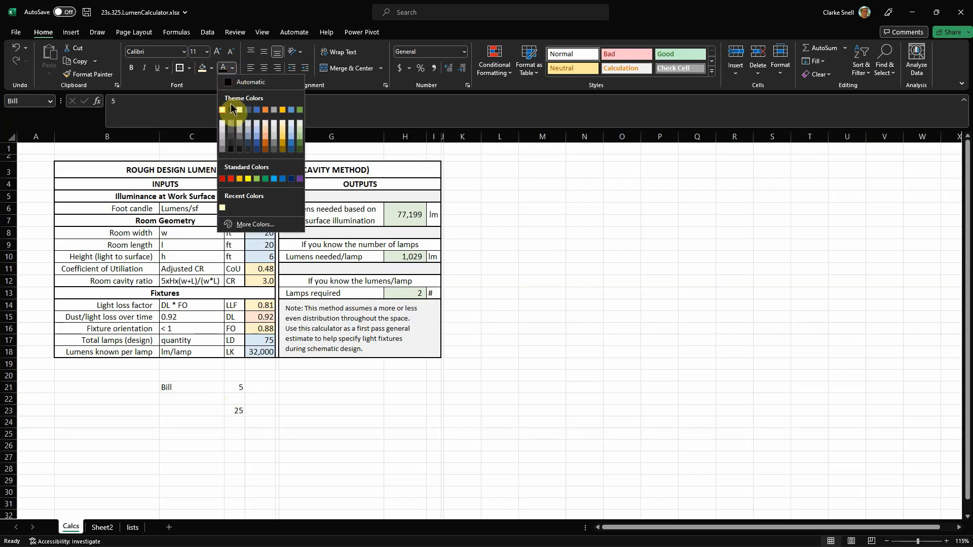
{"action": "left_click", "coordinate": [298, 431]}
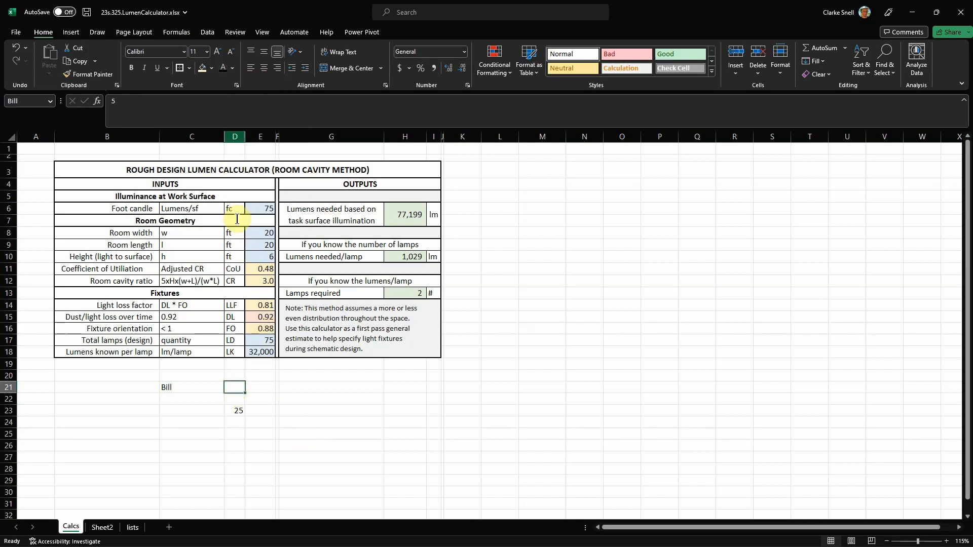
{"action": "left_click", "coordinate": [232, 69]}
{"action": "left_click", "coordinate": [231, 110]}
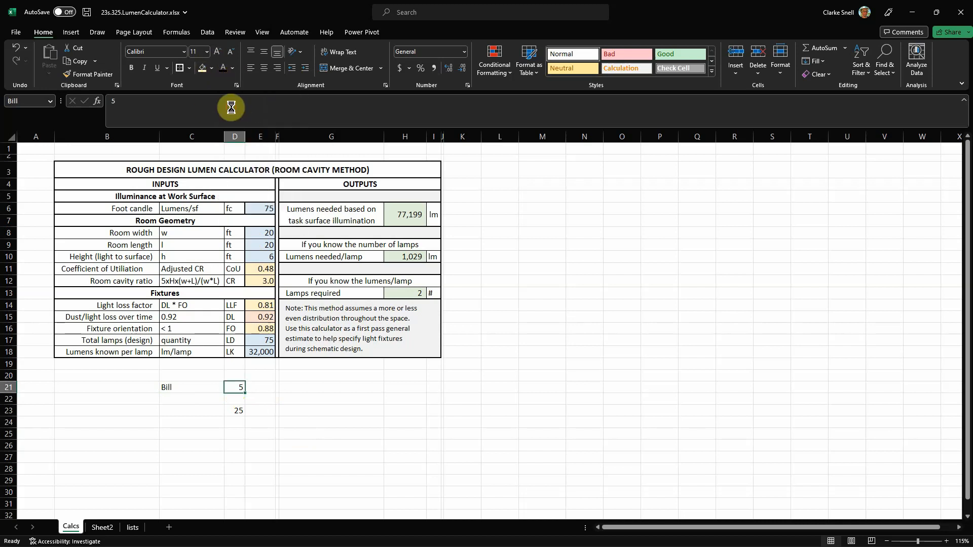
{"action": "left_click", "coordinate": [319, 450]}
Examine the label in C21, the cell name assigned to D21, and the range C21:D23.
{"action": "left_click", "coordinate": [215, 465]}
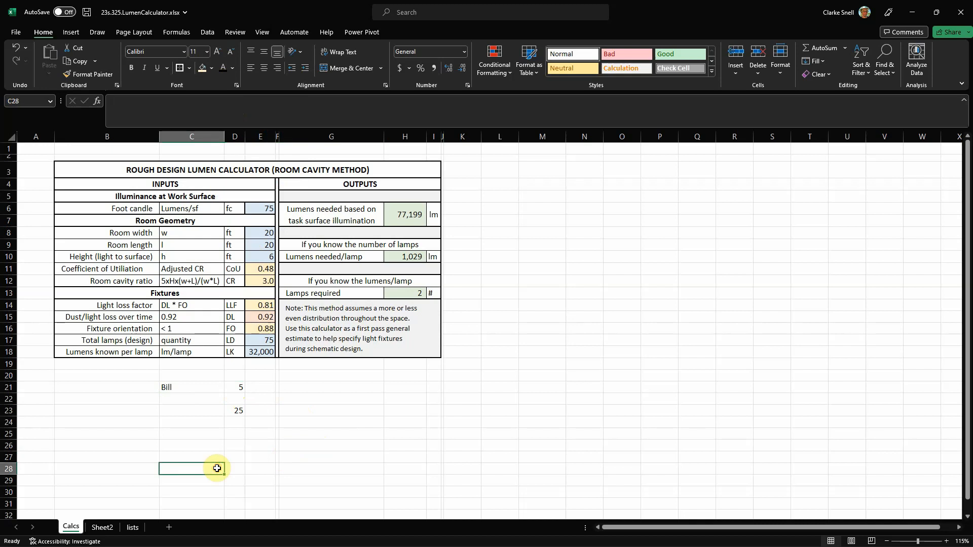
{"action": "left_click", "coordinate": [193, 387]}
{"action": "left_click", "coordinate": [234, 388]}
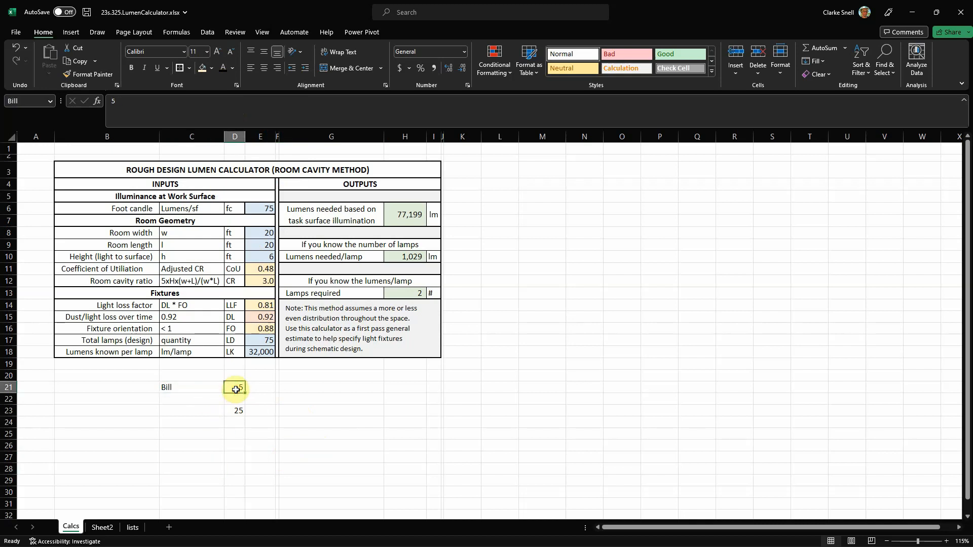
{"action": "left_click", "coordinate": [18, 100]}
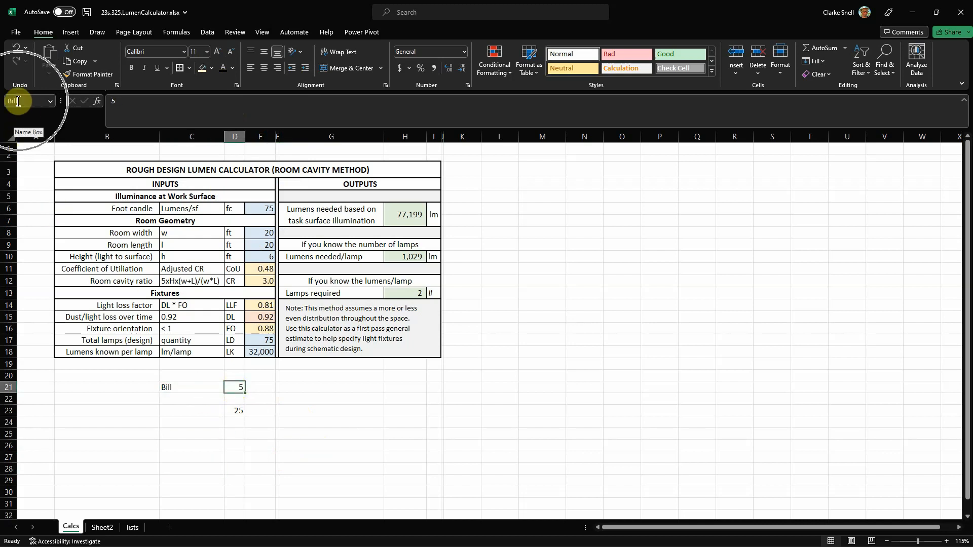
{"action": "left_click_drag", "start_coordinate": [172, 387], "coordinate": [232, 408]}
{"action": "left_click", "coordinate": [234, 444]}
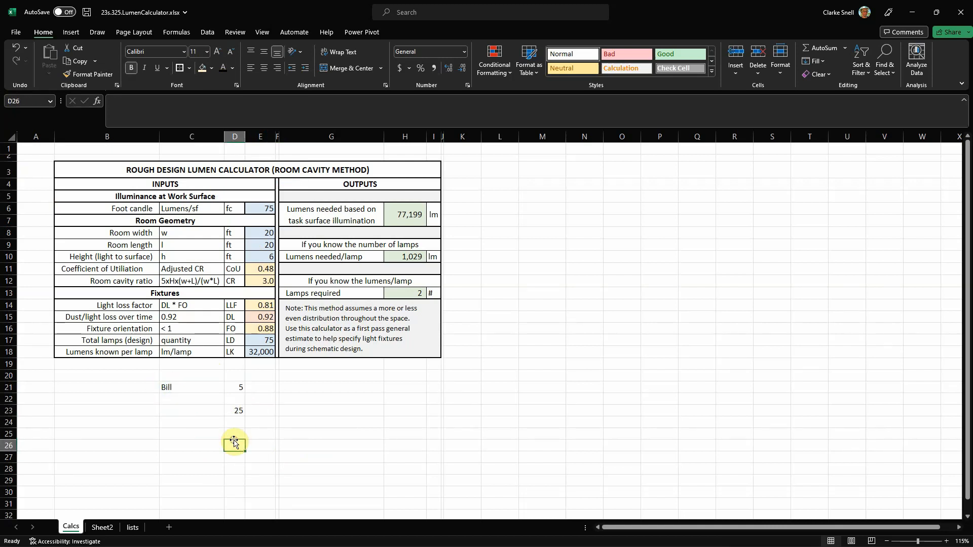
Examine the coefficient of utilization value in E11 and the room cavity ratio formula in E12.
{"action": "left_click", "coordinate": [267, 270]}
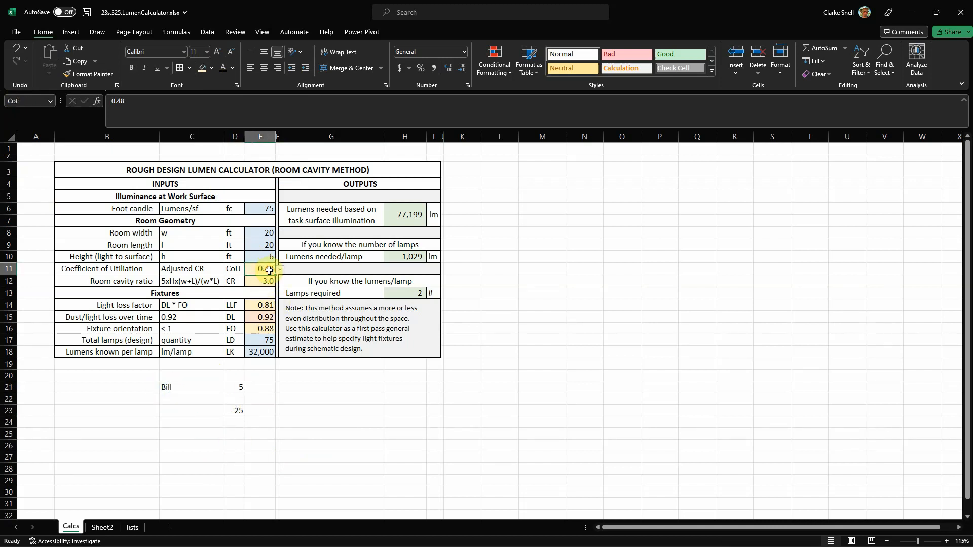
{"action": "left_click", "coordinate": [268, 281]}
{"action": "left_click", "coordinate": [278, 445]}
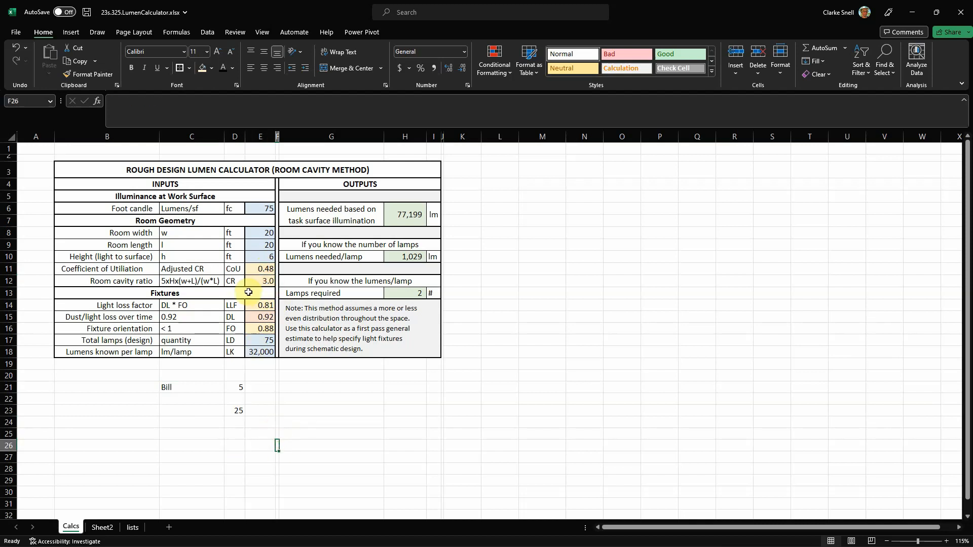
{"action": "left_click", "coordinate": [263, 281]}
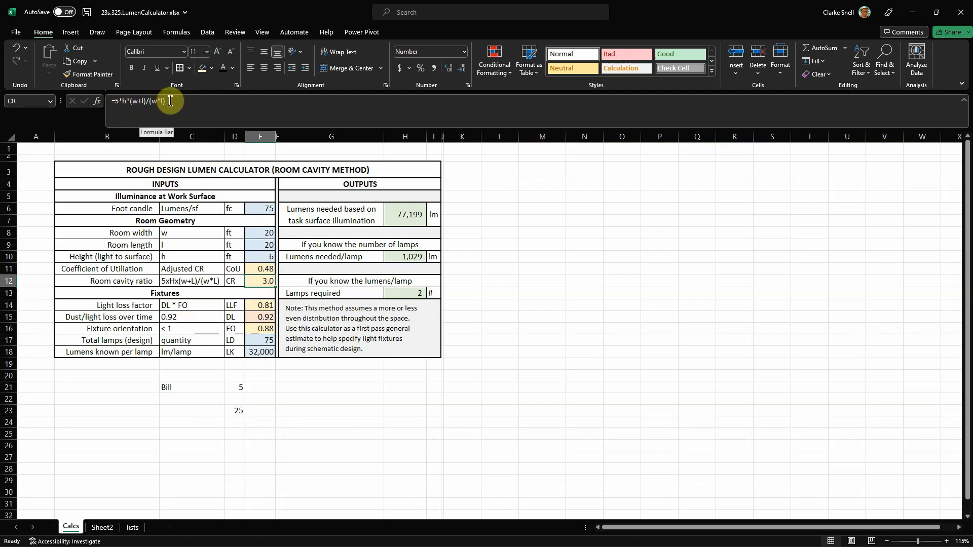
{"action": "left_click", "coordinate": [151, 101]}
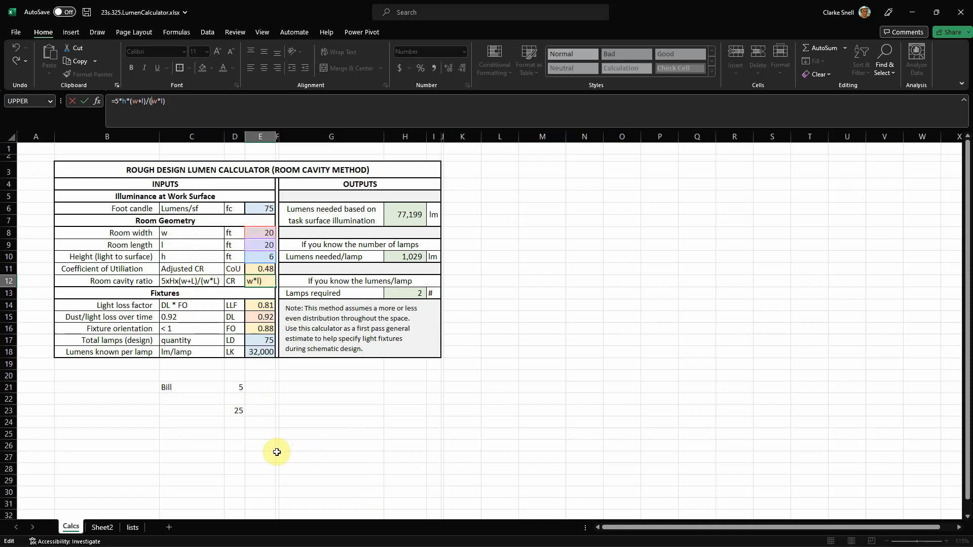
Try to clear the Bill example from the range C21:D23.
{"action": "left_click_drag", "start_coordinate": [188, 389], "coordinate": [229, 413]}
{"action": "key", "text": "Delete"}
{"action": "left_click", "coordinate": [348, 434]}
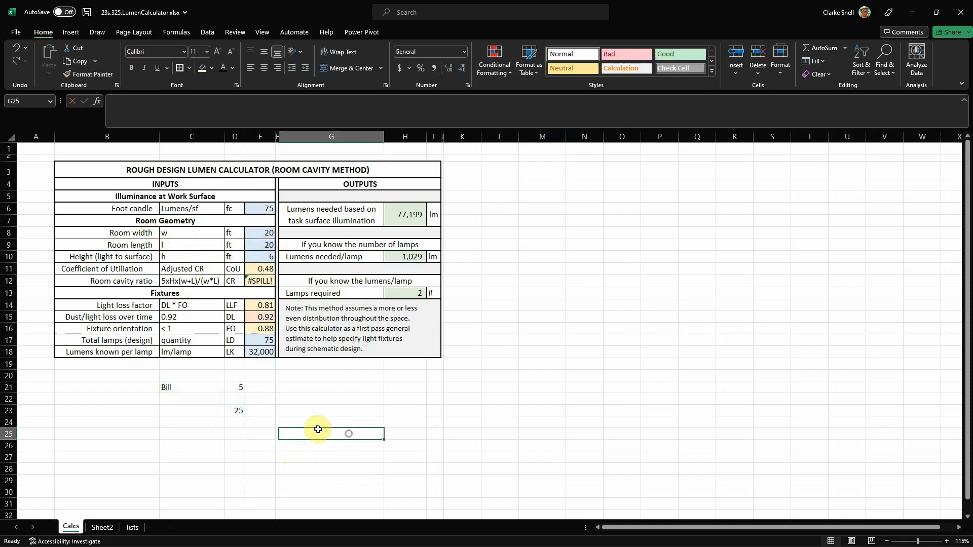
{"action": "left_click_drag", "start_coordinate": [182, 391], "coordinate": [235, 408]}
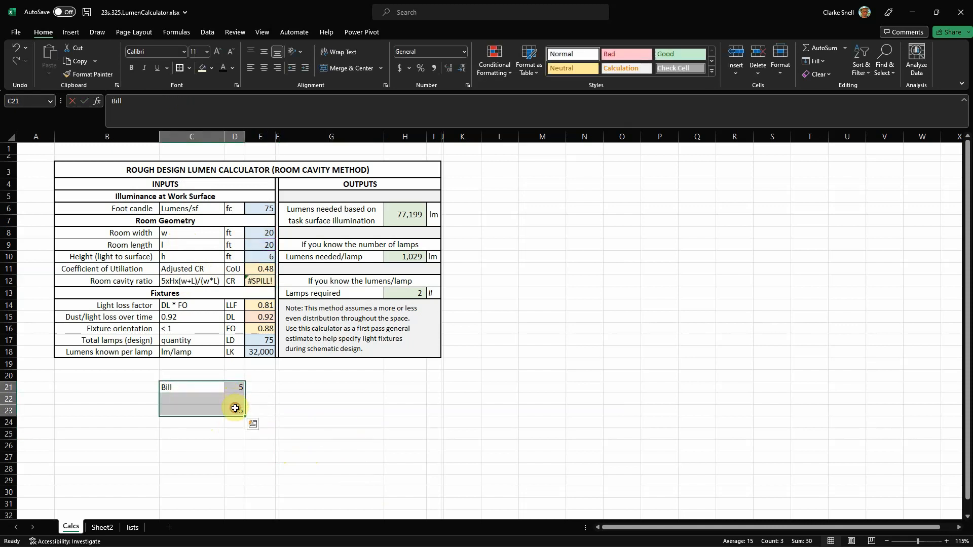
{"action": "key", "text": "Delete"}
{"action": "left_click", "coordinate": [329, 422]}
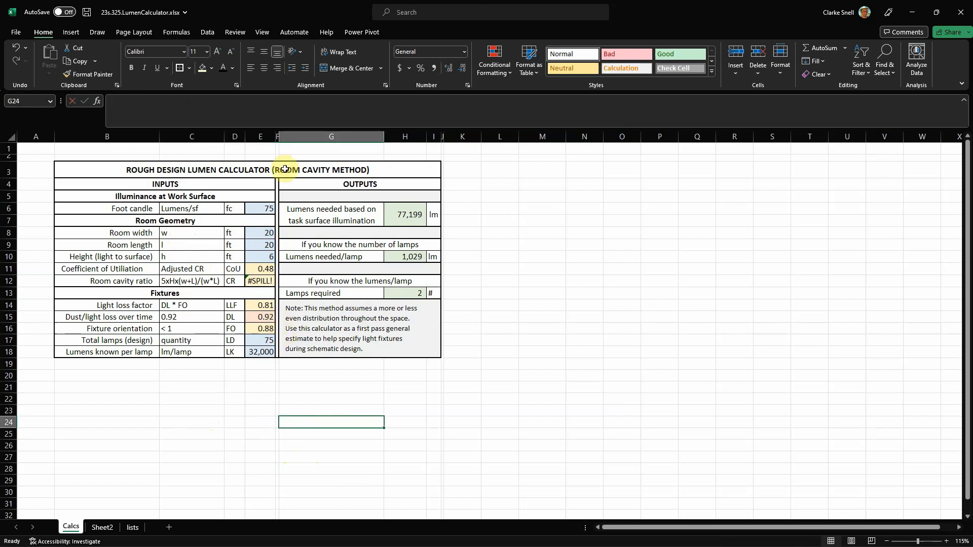
Review the workbook's defined names in the Name Manager and close it.
{"action": "left_click", "coordinate": [177, 32]}
{"action": "left_click", "coordinate": [305, 71]}
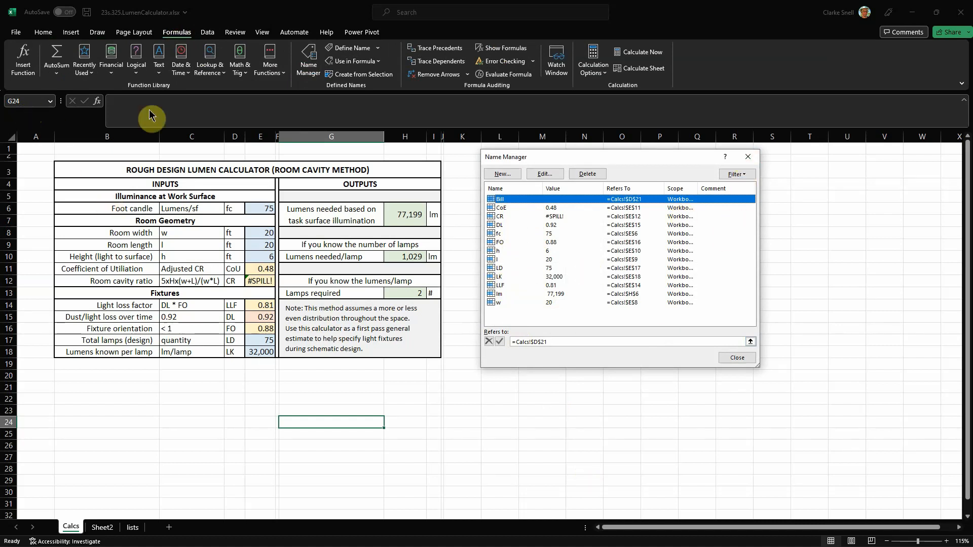
{"action": "left_click", "coordinate": [748, 160]}
{"action": "left_click", "coordinate": [672, 364]}
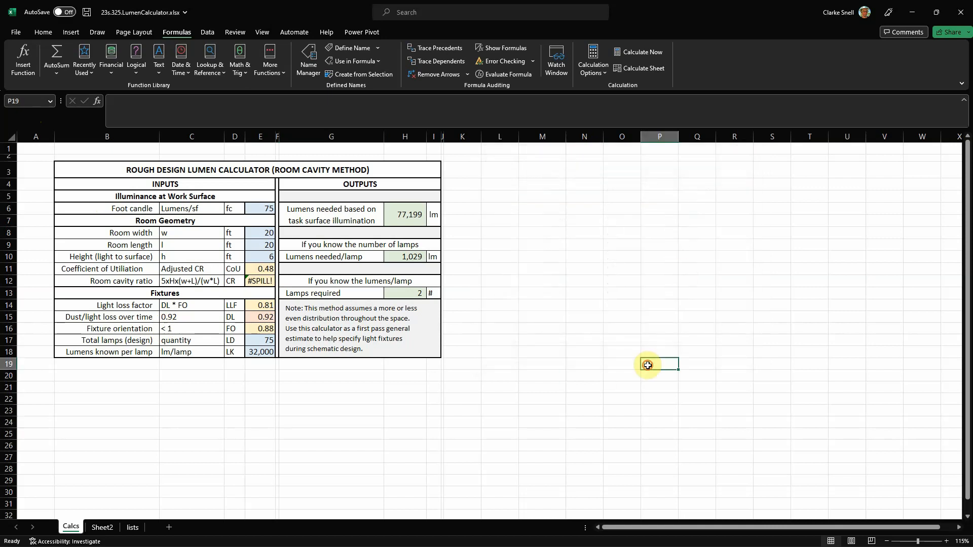
Undo the clearing of C21:D23 and the accidental formula edit in E12, and check the E12 formula.
{"action": "left_click", "coordinate": [504, 424]}
{"action": "key", "text": "ctrl+z"}
{"action": "key", "text": "ctrl+z"}
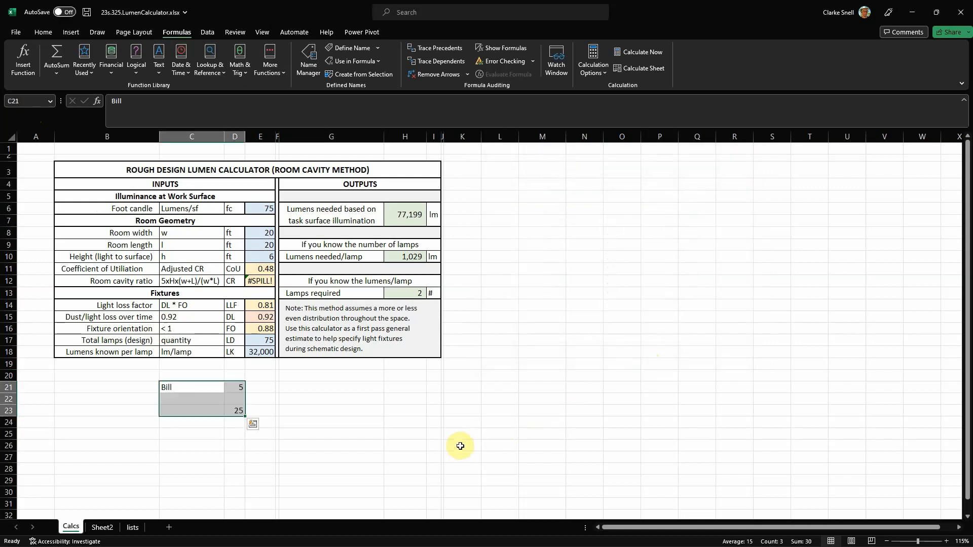
{"action": "left_click", "coordinate": [315, 436]}
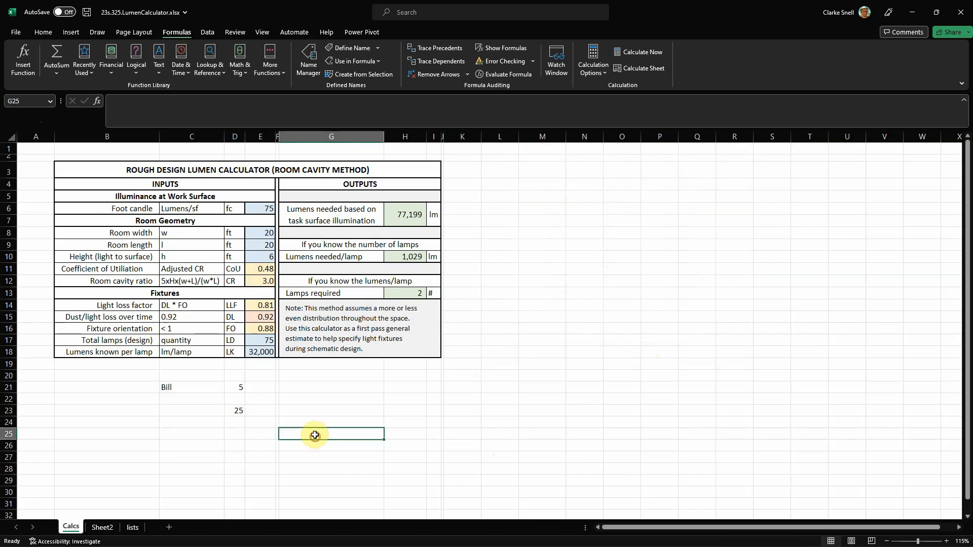
{"action": "left_click", "coordinate": [264, 283]}
{"action": "left_click", "coordinate": [328, 397]}
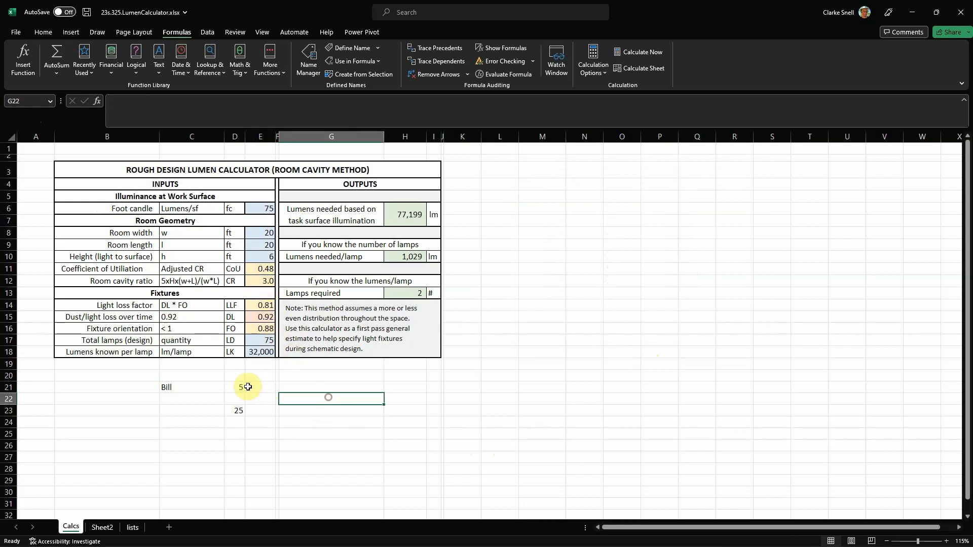
Clear the contents of cells D21, D23 and C21 below the calculator.
{"action": "left_click", "coordinate": [238, 389]}
{"action": "key", "text": "Delete"}
{"action": "left_click", "coordinate": [234, 410]}
{"action": "key", "text": "Delete"}
{"action": "left_click", "coordinate": [182, 389]}
{"action": "key", "text": "Delete"}
{"action": "left_click", "coordinate": [327, 440]}
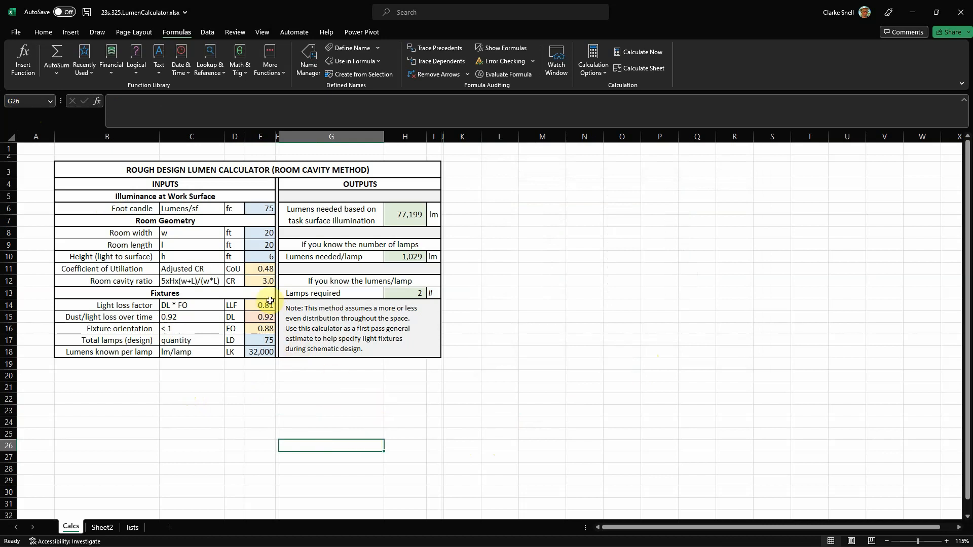
Compare the room cavity ratio formula in E12 with the cell names of the room width, length and height inputs.
{"action": "left_click", "coordinate": [264, 280]}
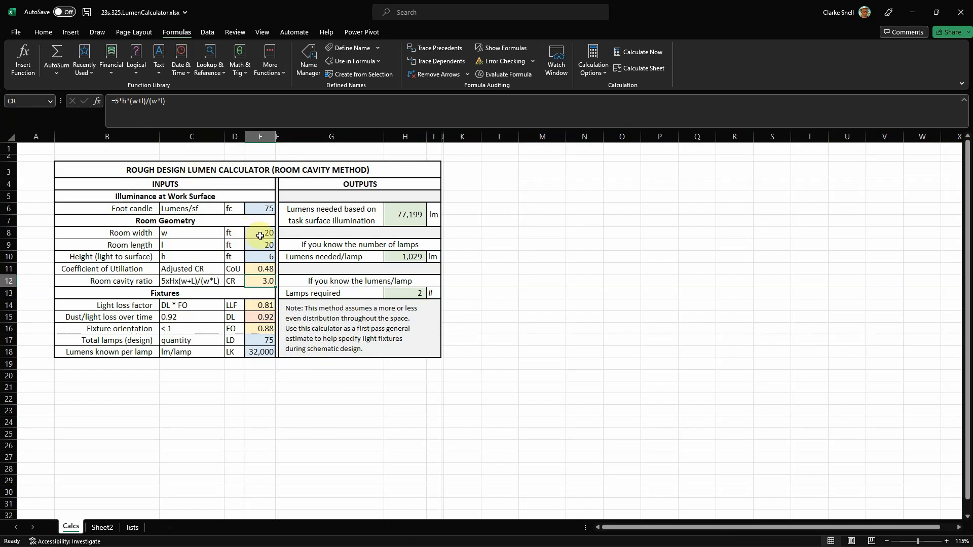
{"action": "left_click", "coordinate": [651, 292]}
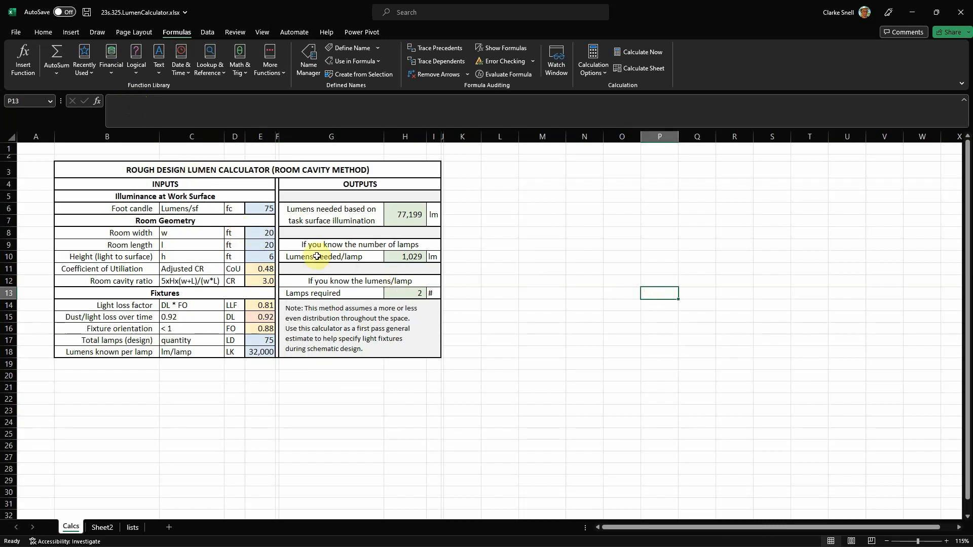
{"action": "left_click", "coordinate": [266, 231]}
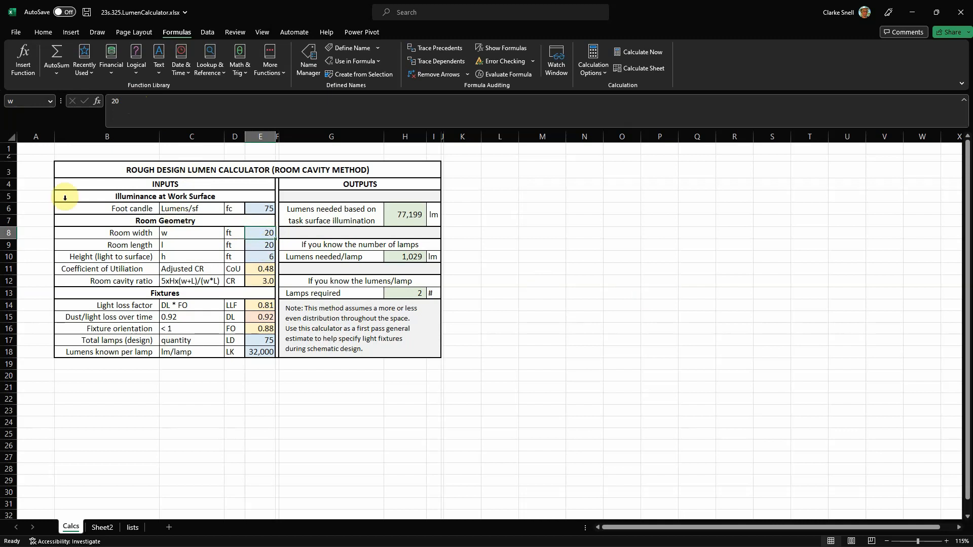
{"action": "left_click", "coordinate": [258, 245]}
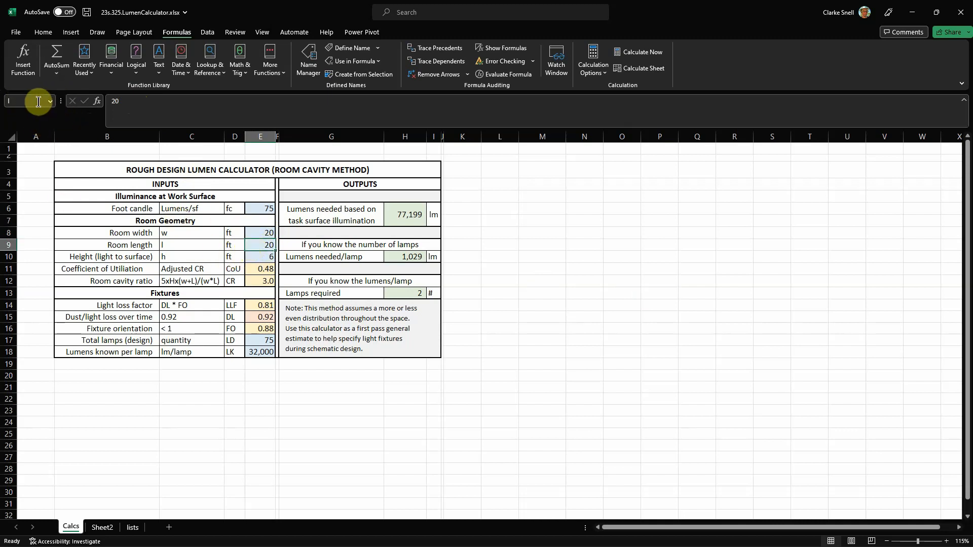
{"action": "left_click", "coordinate": [262, 256]}
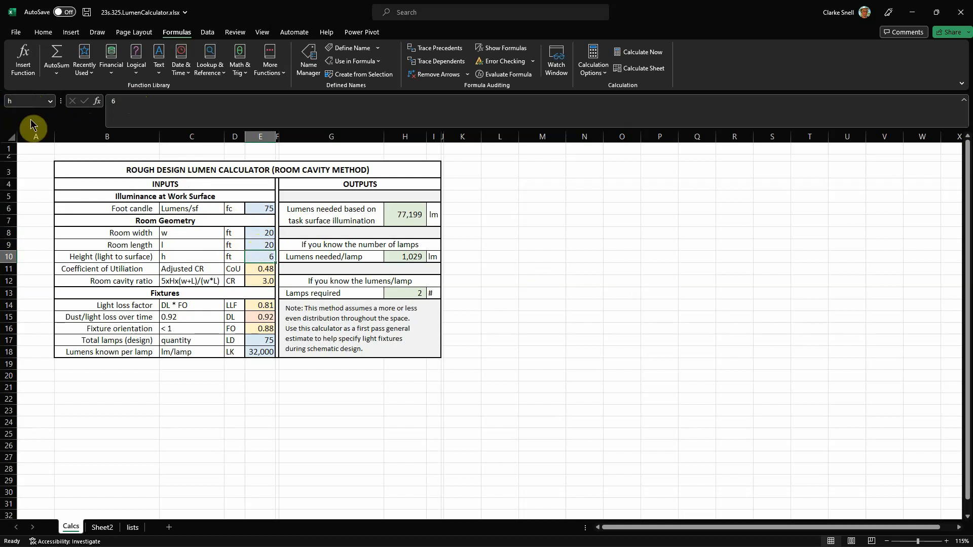
{"action": "left_click", "coordinate": [217, 386]}
{"action": "left_click", "coordinate": [262, 280]}
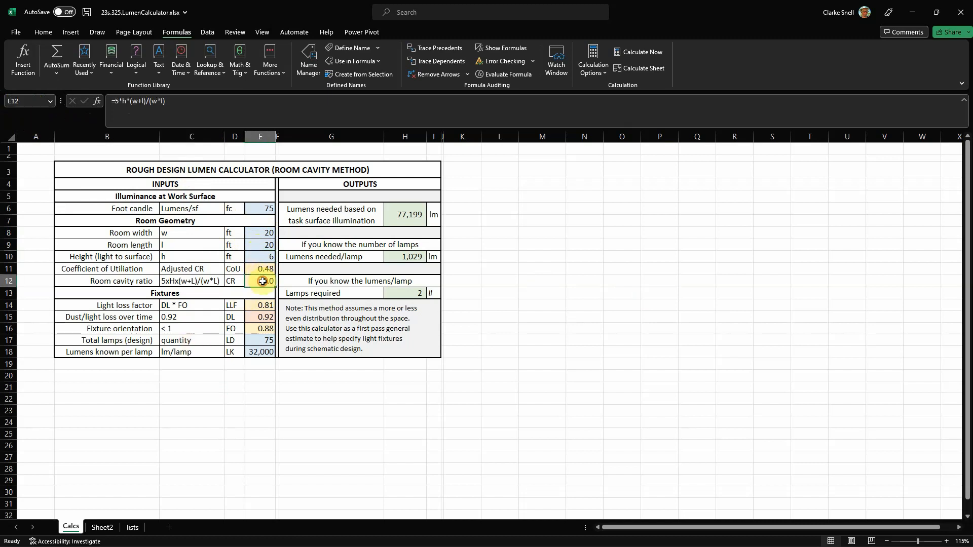
{"action": "left_click", "coordinate": [14, 105]}
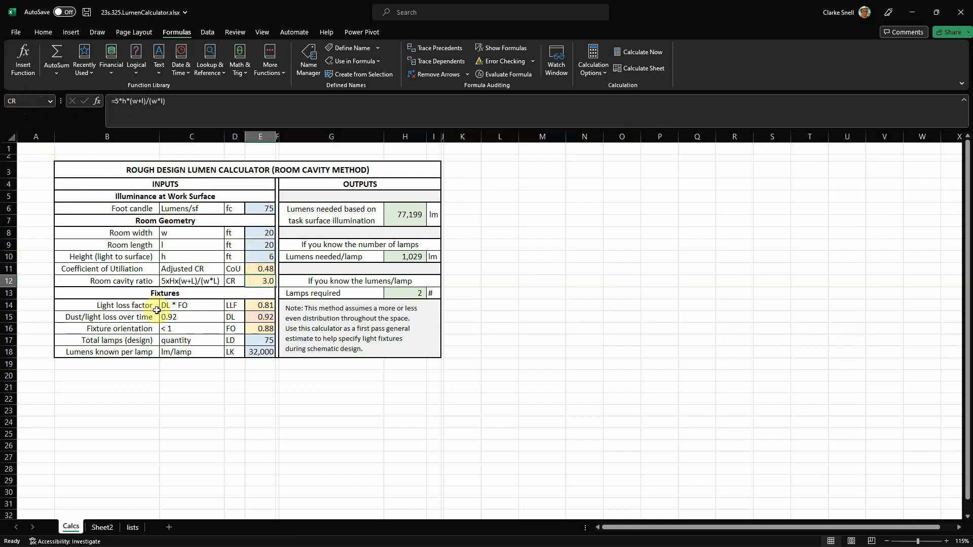
{"action": "left_click", "coordinate": [287, 436]}
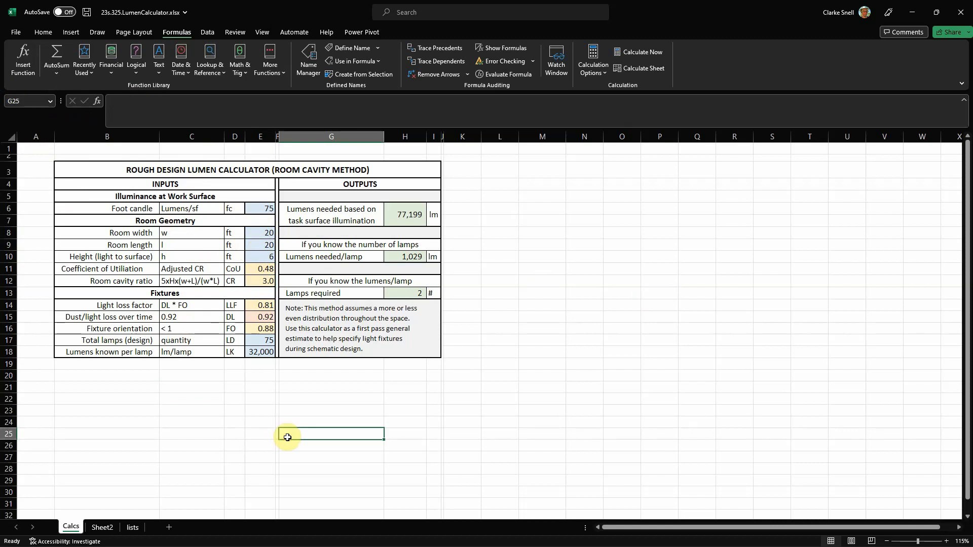
Check the coefficient of utilization cell E11, and examine the Coefficient of Utilization table in the Google Docs exercise document.
{"action": "left_click", "coordinate": [267, 270]}
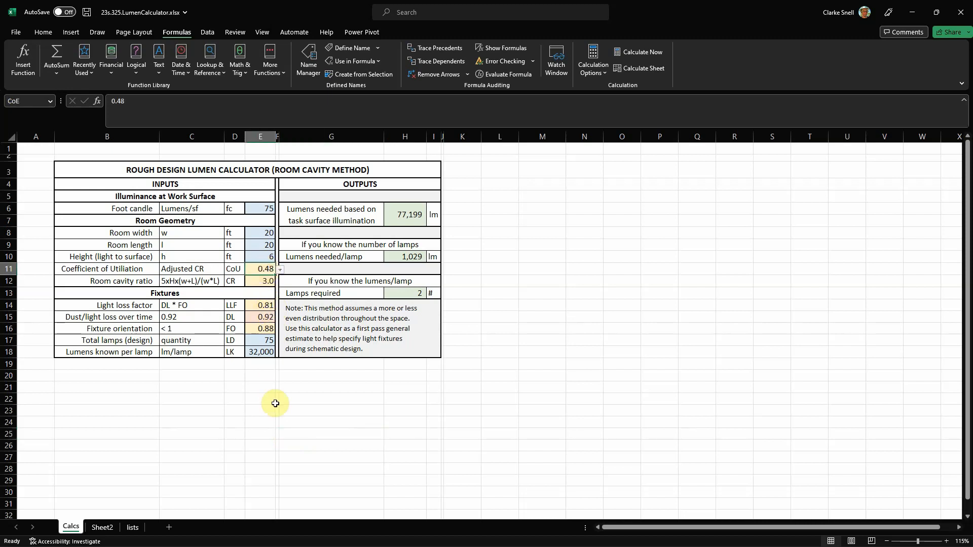
{"action": "left_click", "coordinate": [322, 419]}
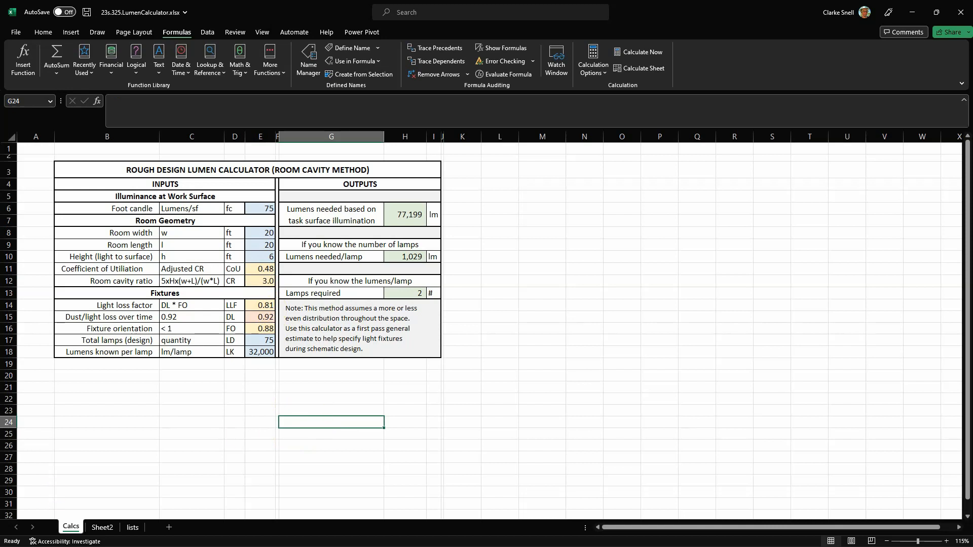
{"action": "key", "text": "alt+Tab"}
{"action": "scroll", "coordinate": [321, 391], "scroll_direction": "down", "scroll_amount": 10}
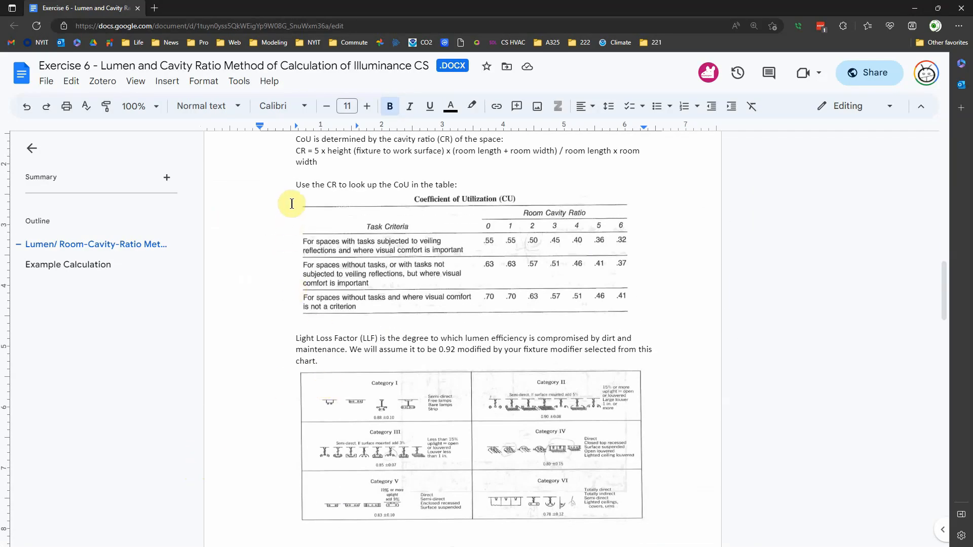
{"action": "left_click", "coordinate": [350, 226]}
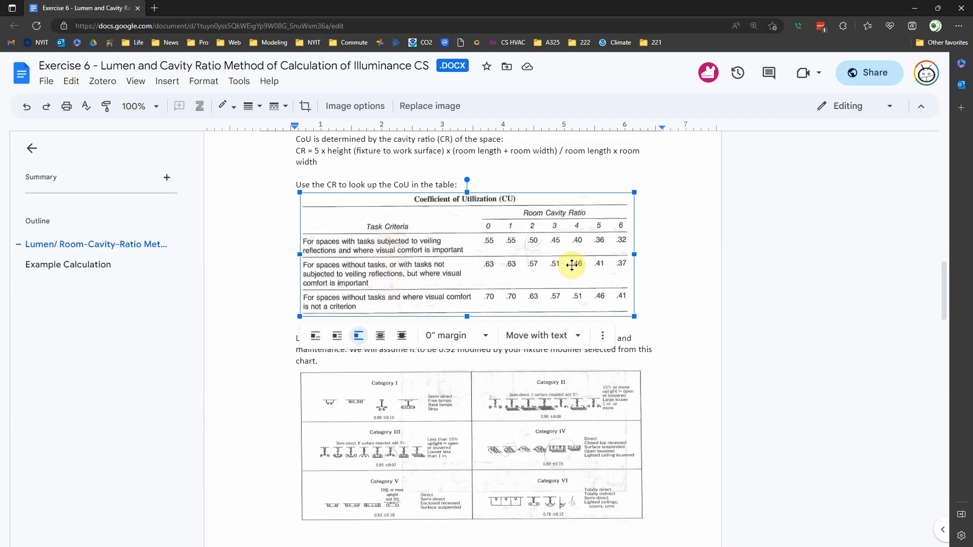
{"action": "left_click", "coordinate": [269, 349]}
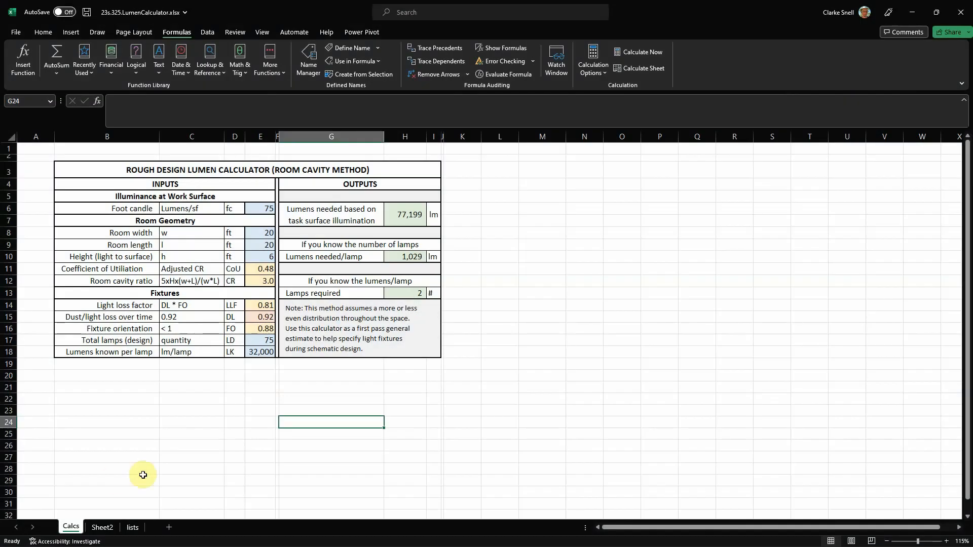
Switch back to Excel and permanently delete Sheet2 from the lumen calculator workbook.
{"action": "left_click", "coordinate": [129, 530]}
{"action": "left_click", "coordinate": [104, 530]}
{"action": "right_click", "coordinate": [104, 529]}
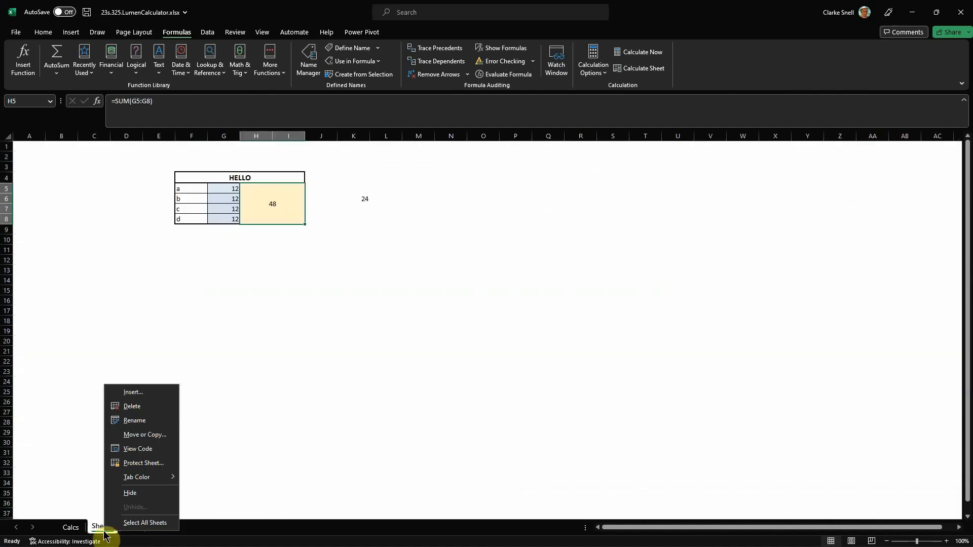
{"action": "left_click", "coordinate": [132, 405]}
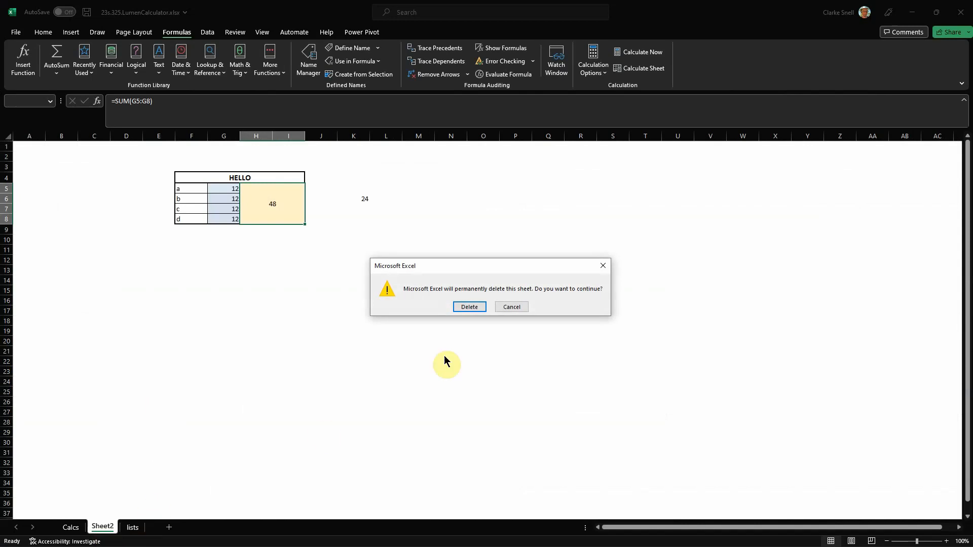
{"action": "left_click", "coordinate": [465, 307]}
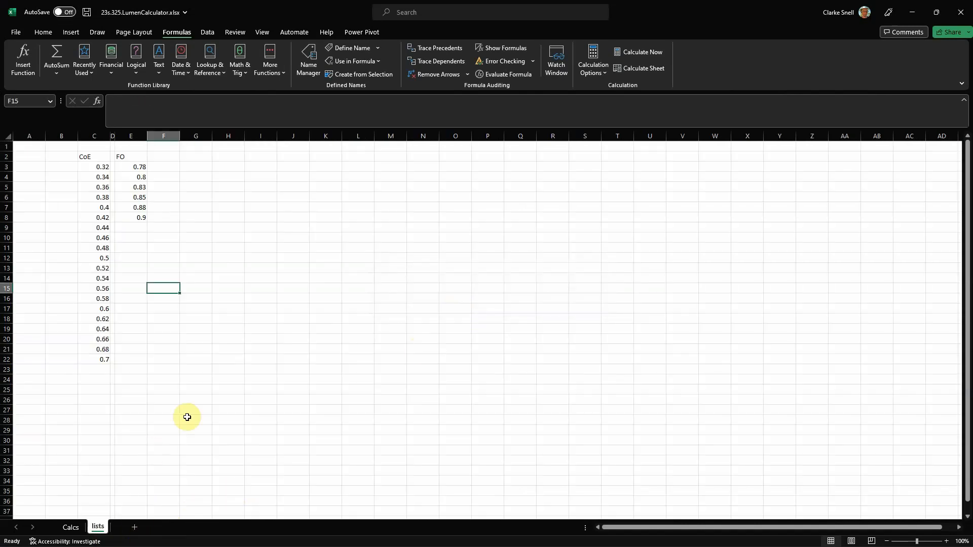
Examine the values and increment formulas in the CoE list on the lists sheet.
{"action": "left_click", "coordinate": [202, 438]}
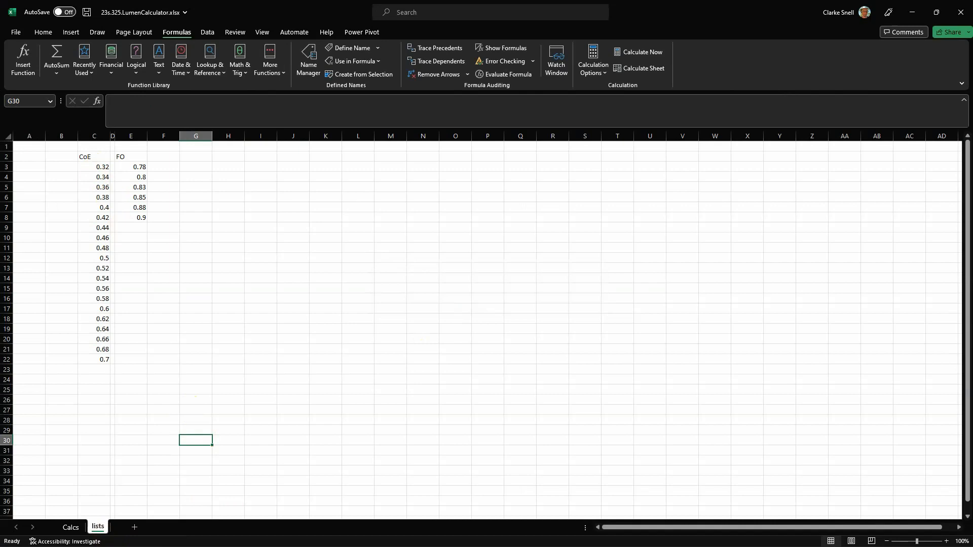
{"action": "key", "text": "alt+Tab"}
{"action": "left_click", "coordinate": [102, 167]}
{"action": "left_click", "coordinate": [99, 176]}
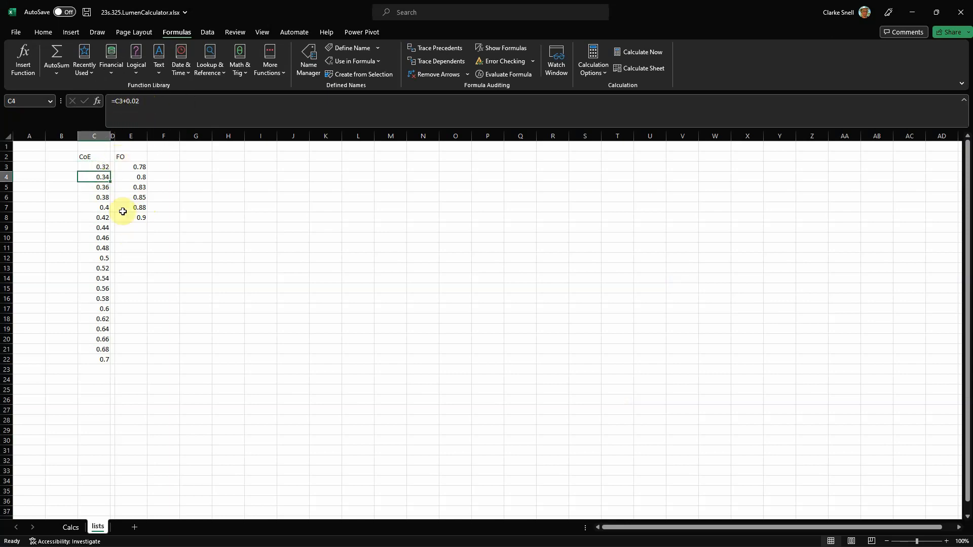
{"action": "left_click", "coordinate": [250, 370]}
{"action": "left_click", "coordinate": [101, 328]}
{"action": "left_click", "coordinate": [99, 339]}
{"action": "left_click", "coordinate": [98, 349]}
{"action": "left_click", "coordinate": [98, 359]}
{"action": "left_click", "coordinate": [96, 269]}
{"action": "left_click", "coordinate": [229, 389]}
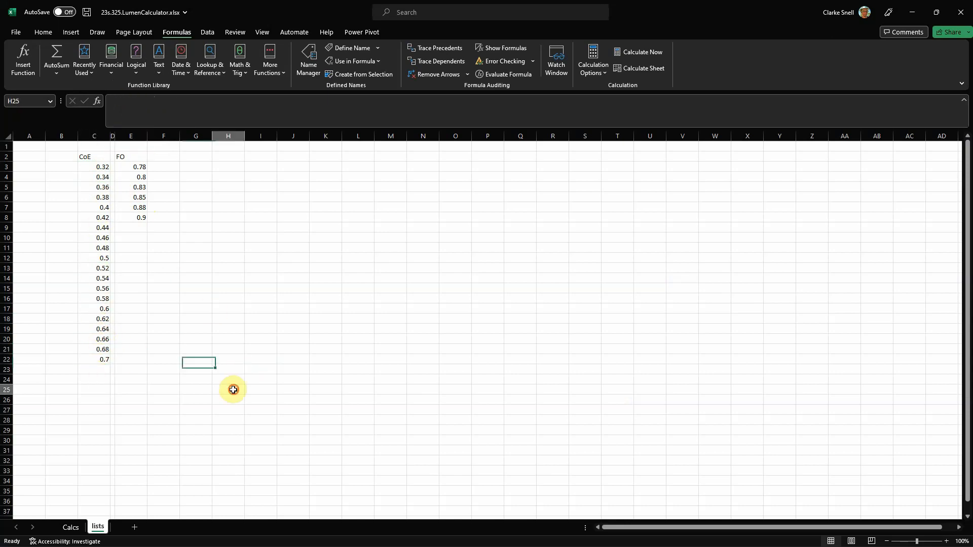
On the Calcs sheet, open data validation for the coefficient of utilization cell E11 and allow List entries.
{"action": "left_click", "coordinate": [71, 527]}
{"action": "left_click", "coordinate": [476, 397]}
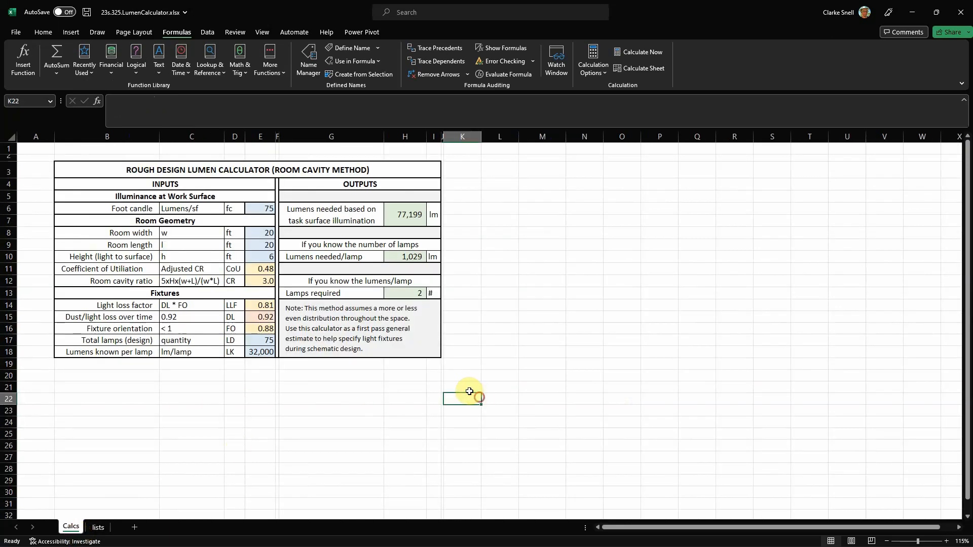
{"action": "left_click", "coordinate": [263, 268]}
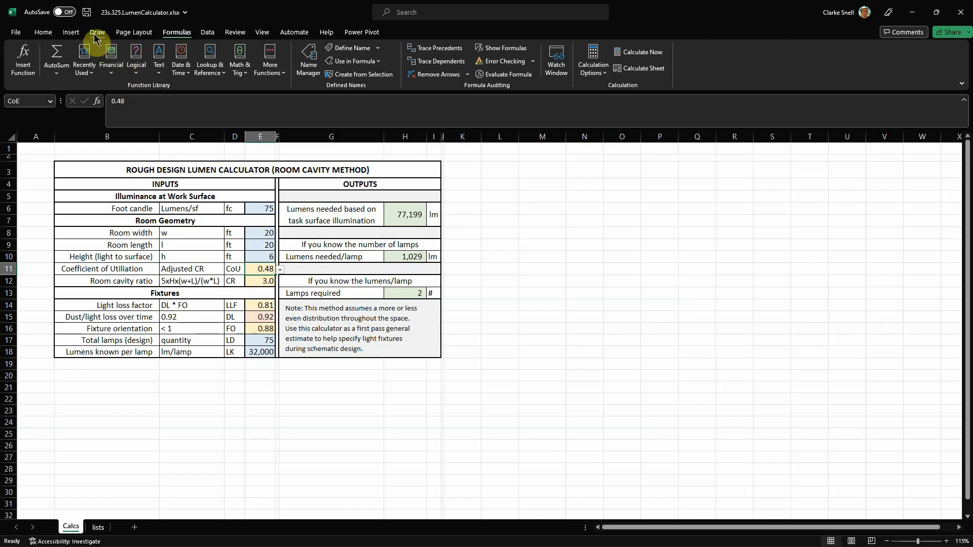
{"action": "left_click", "coordinate": [209, 34]}
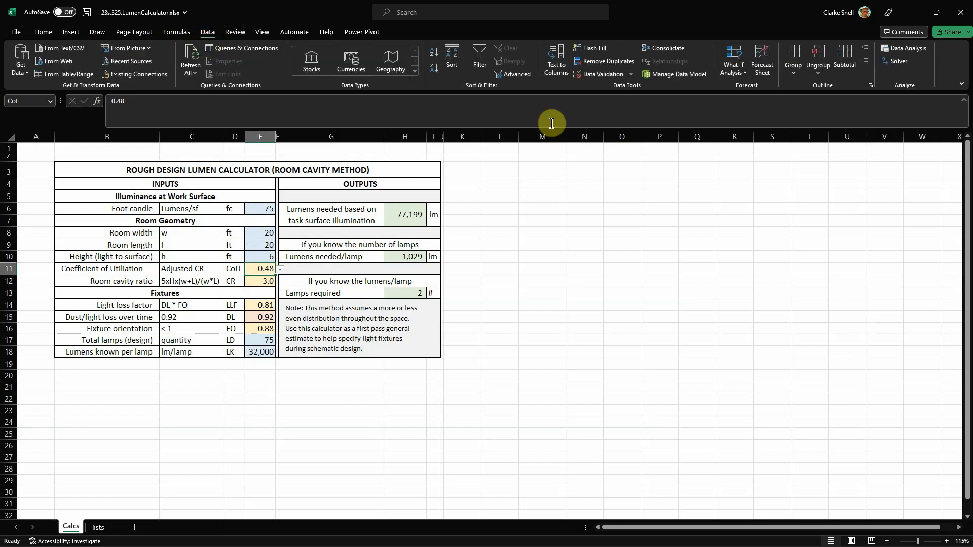
{"action": "left_click", "coordinate": [630, 74]}
{"action": "left_click", "coordinate": [623, 88]}
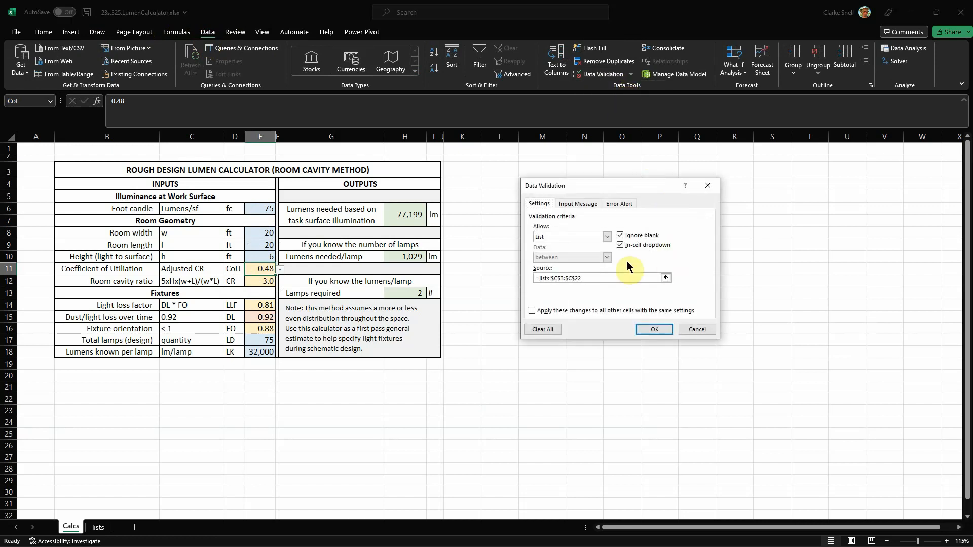
{"action": "left_click", "coordinate": [606, 236]}
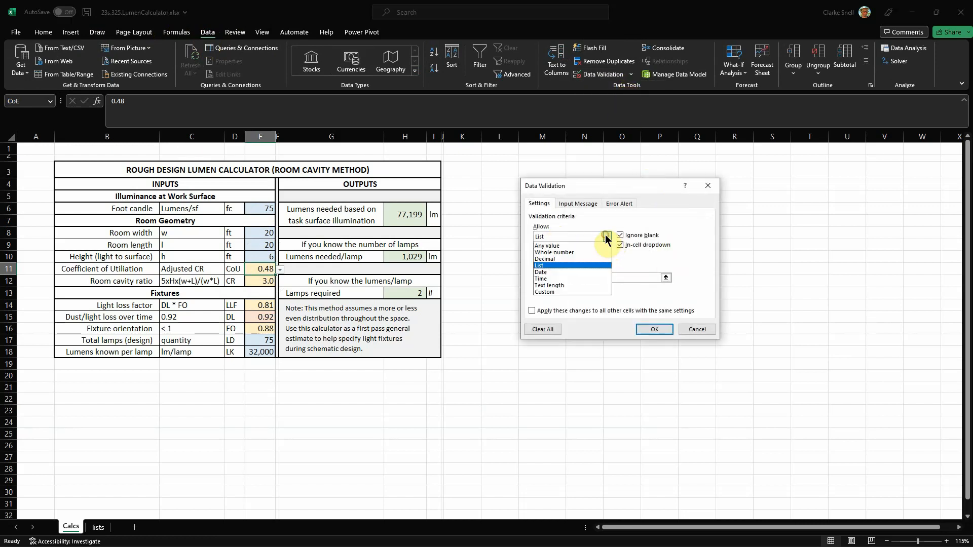
{"action": "left_click", "coordinate": [551, 265]}
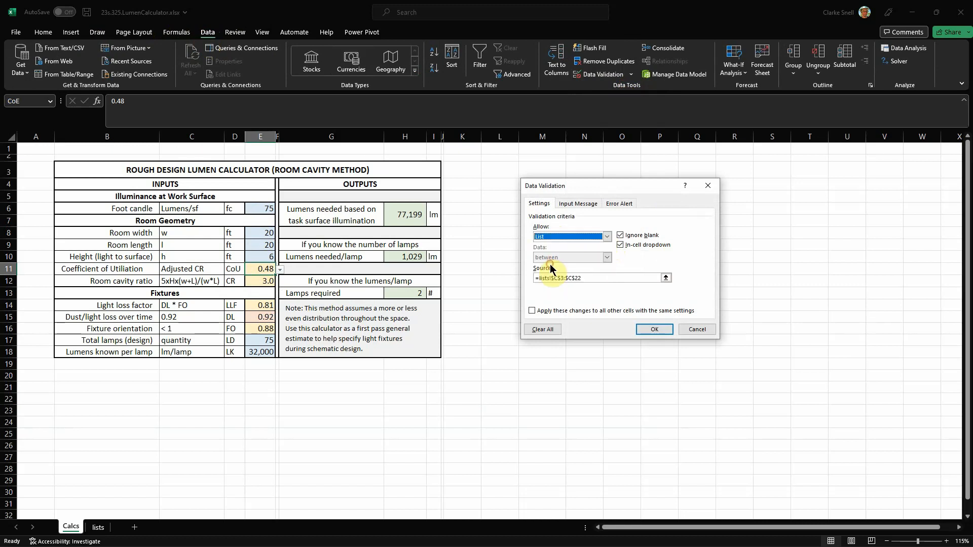
Check the in-cell dropdown option, use lists!$C$3:$C$22 as the validation source, and apply the settings.
{"action": "left_click", "coordinate": [662, 248]}
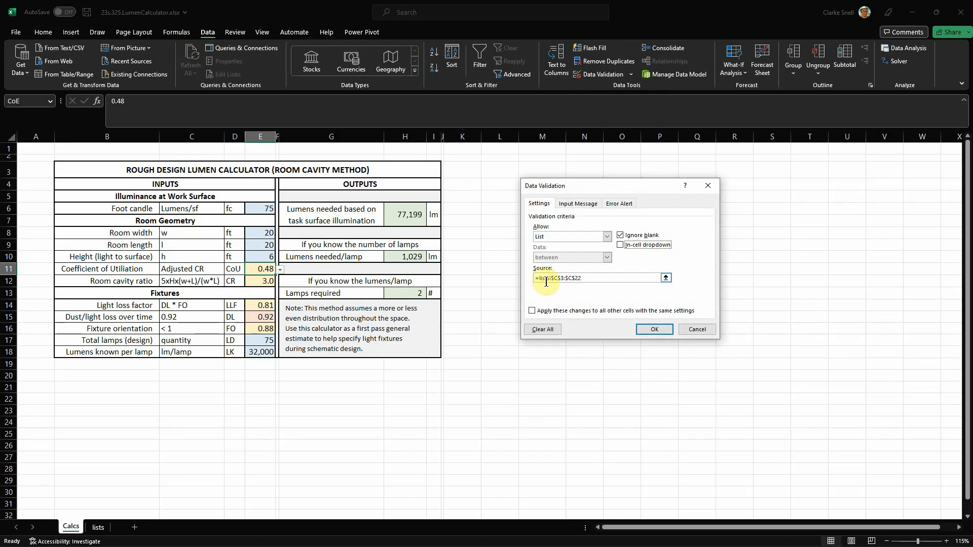
{"action": "left_click", "coordinate": [668, 276]}
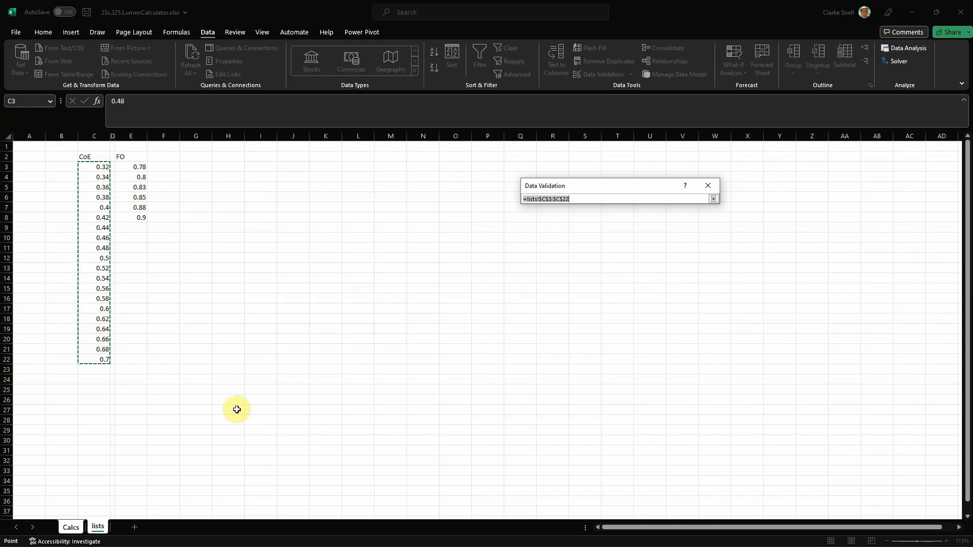
{"action": "key", "text": "Return"}
{"action": "left_click", "coordinate": [648, 330]}
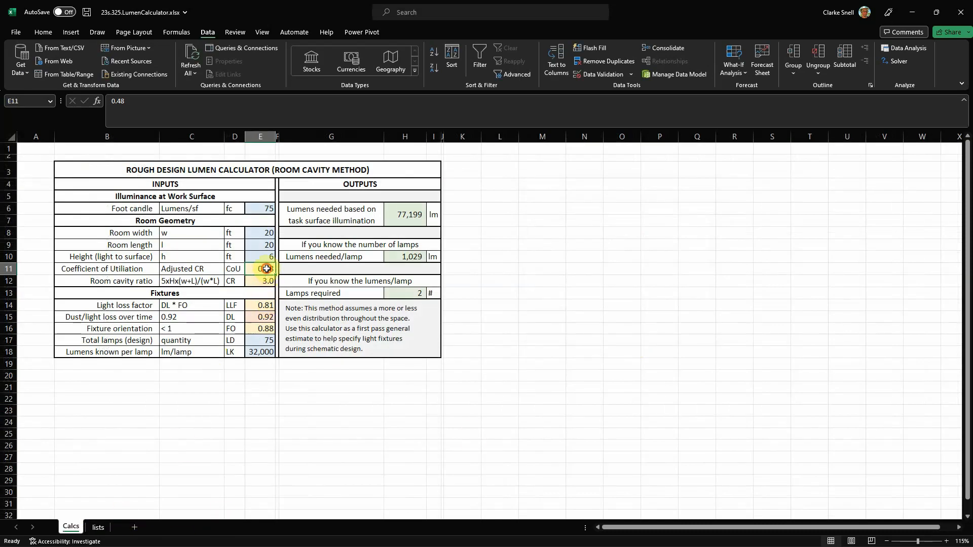
{"action": "left_click", "coordinate": [333, 426]}
{"action": "left_click", "coordinate": [267, 269]}
{"action": "left_click", "coordinate": [342, 410]}
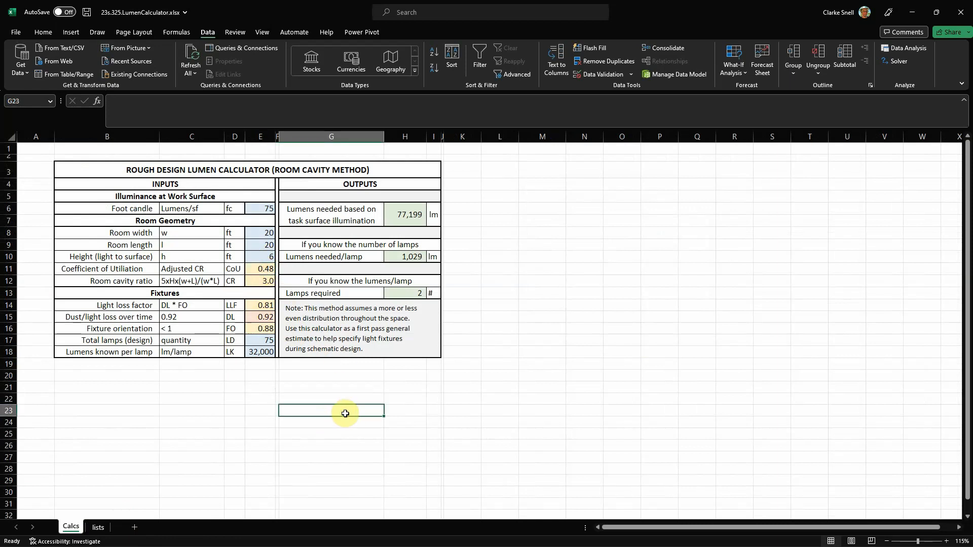
{"action": "left_click", "coordinate": [532, 411]}
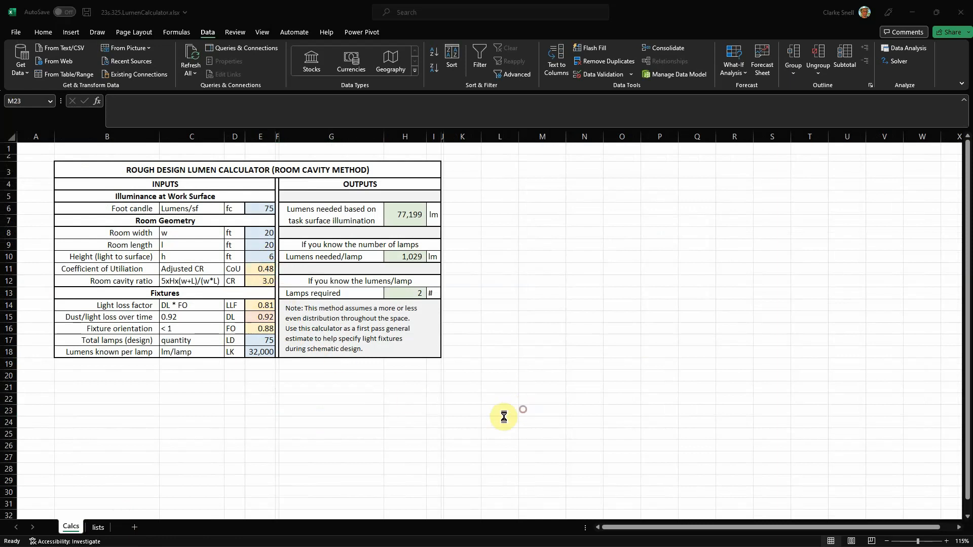
Choose 0.5 as the coefficient of utilization in cell E11 from its list of allowed values.
{"action": "left_click", "coordinate": [264, 268]}
{"action": "left_click", "coordinate": [280, 269]}
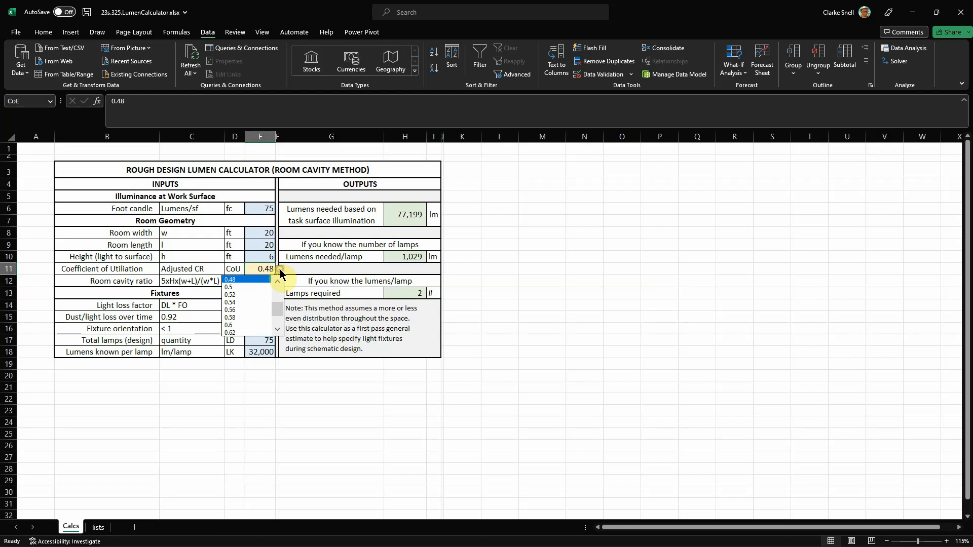
{"action": "left_click", "coordinate": [238, 287]}
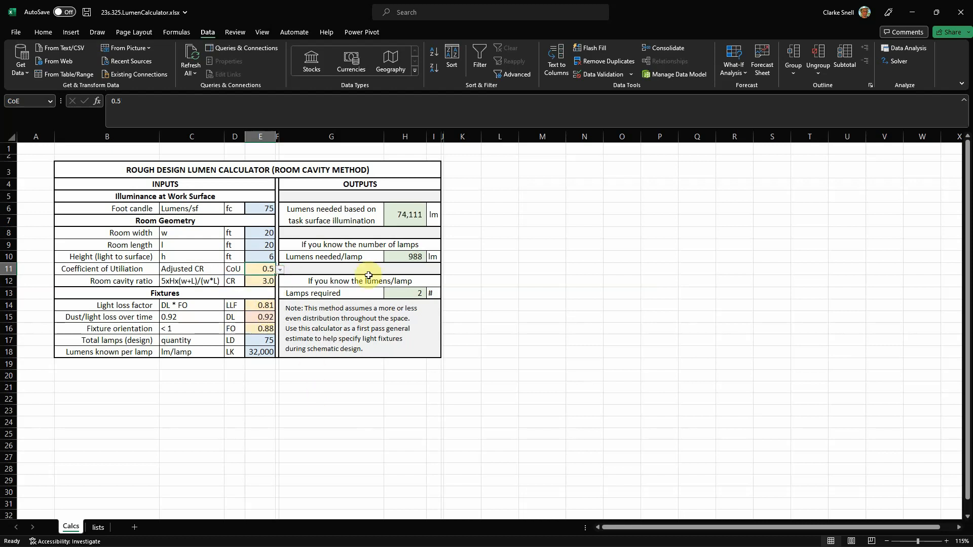
Reopen the coefficient of utilization choices for E11 and go back to the lower values.
{"action": "left_click", "coordinate": [280, 269]}
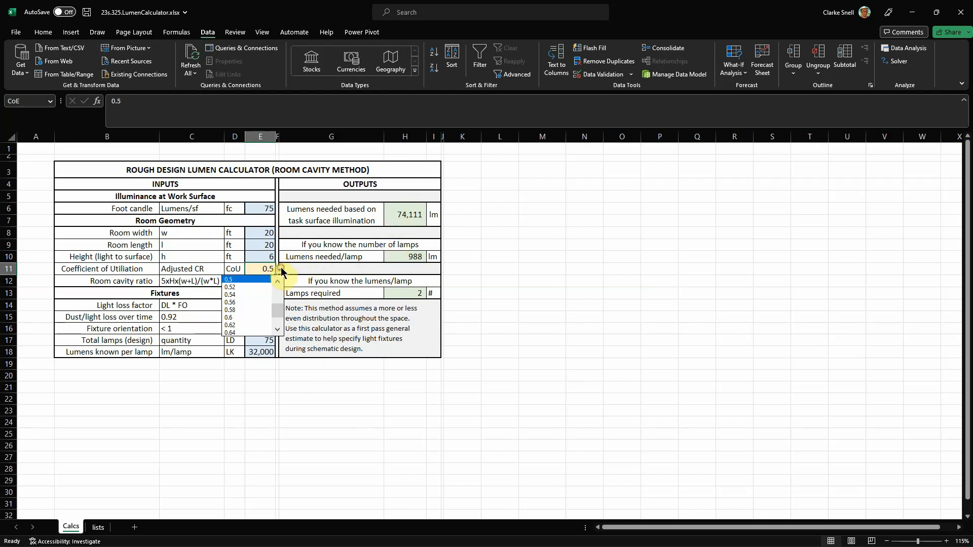
{"action": "scroll", "coordinate": [253, 286], "scroll_direction": "up", "scroll_amount": 1}
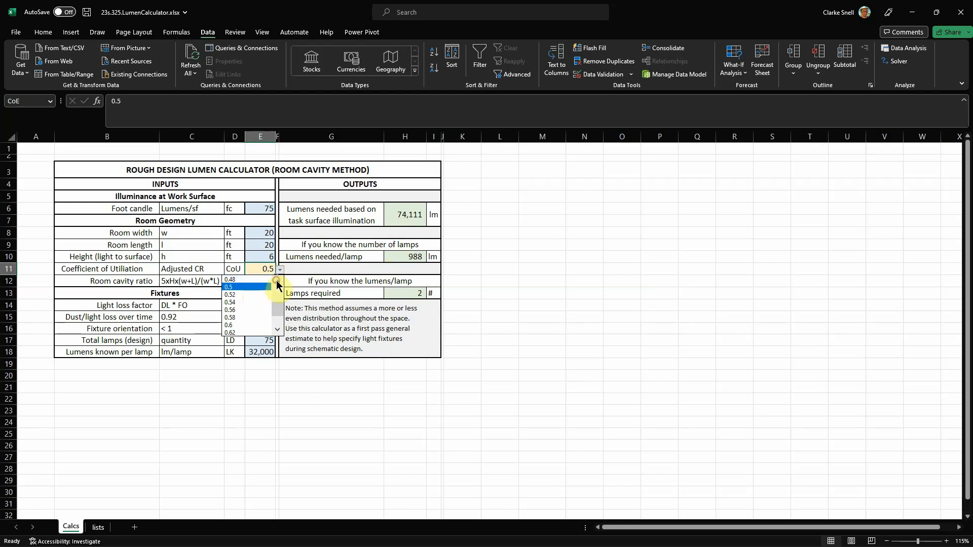
Set the Coefficient of Utilization in the lumen calculator's room geometry inputs to 0.48.
{"action": "left_click", "coordinate": [247, 280]}
{"action": "left_click", "coordinate": [354, 425]}
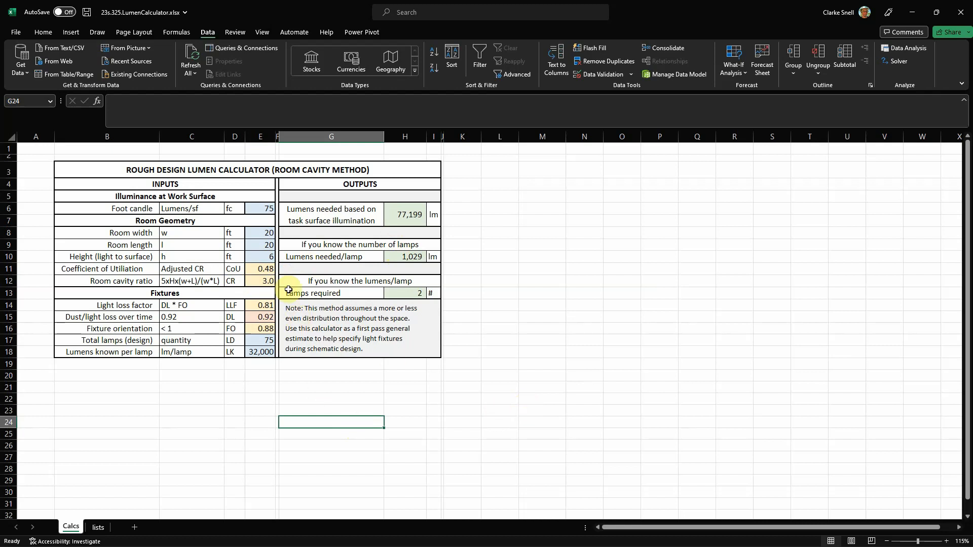
Inspect the room cavity ratio formula and the list of selectable coefficient of utilization values.
{"action": "left_click", "coordinate": [258, 271]}
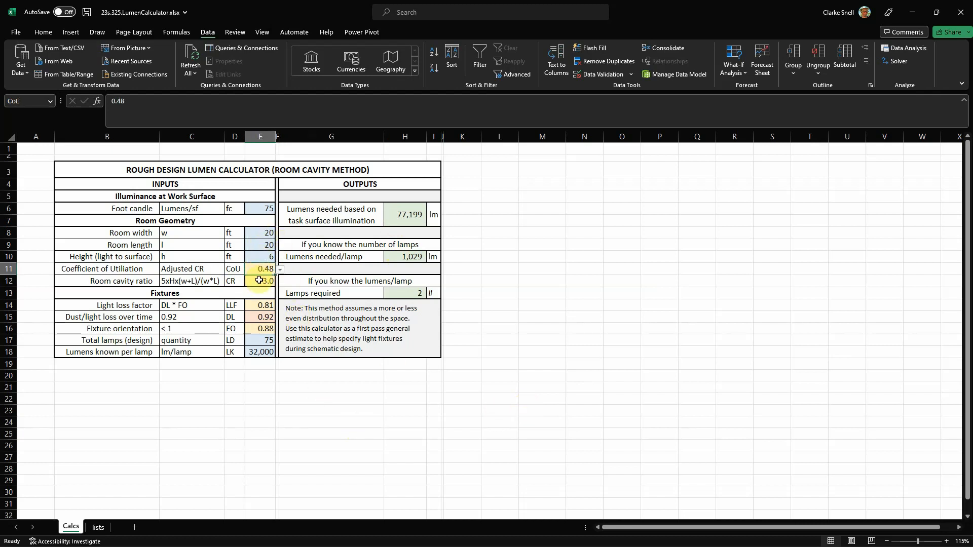
{"action": "left_click", "coordinate": [259, 282]}
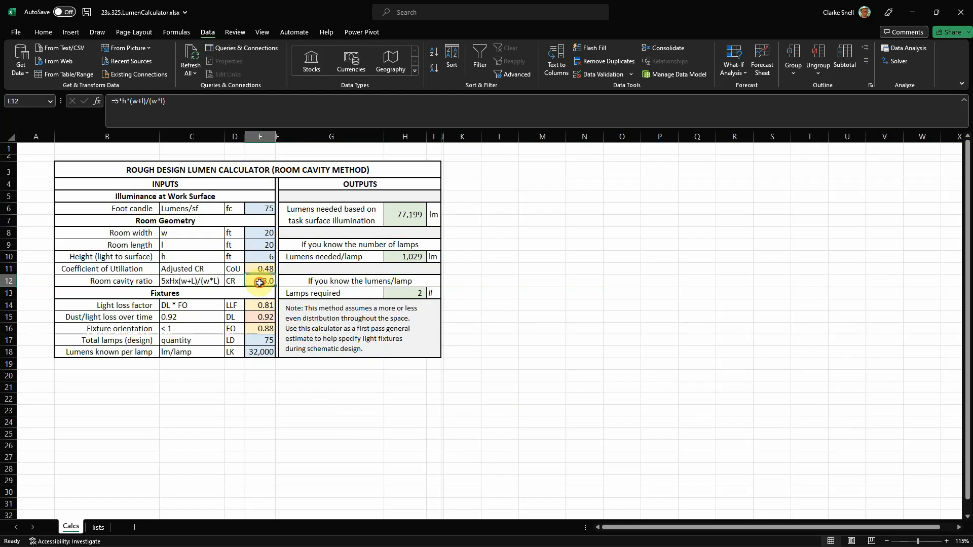
{"action": "left_click", "coordinate": [264, 268]}
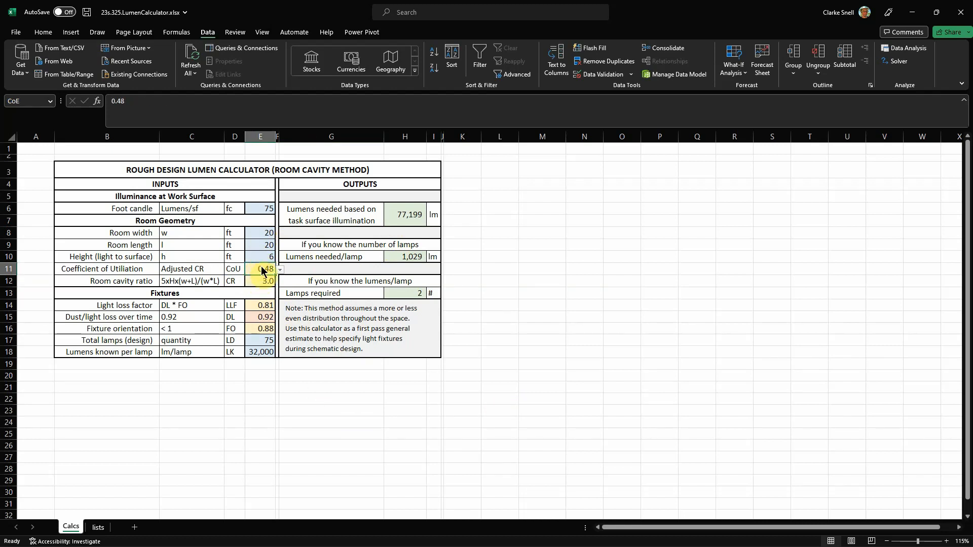
{"action": "left_click", "coordinate": [280, 269]}
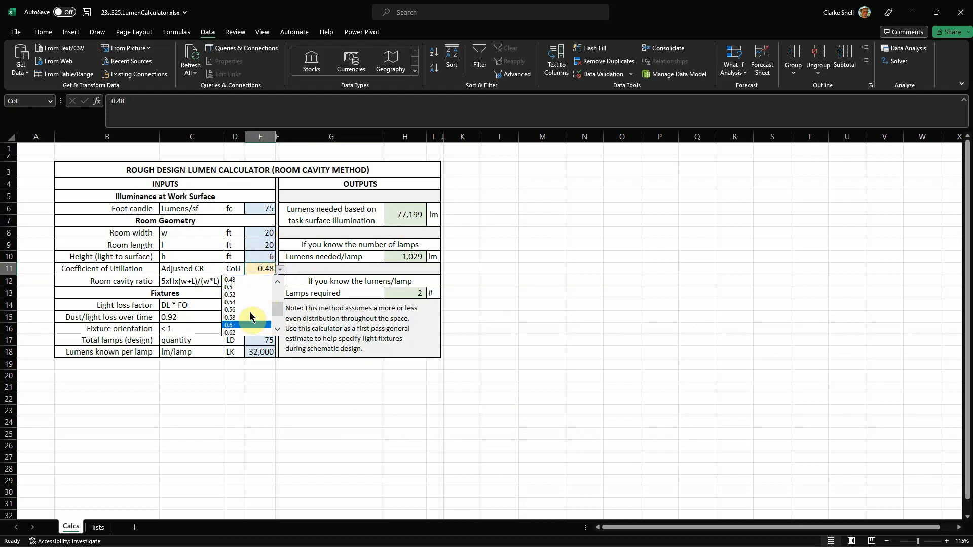
{"action": "left_click", "coordinate": [415, 410]}
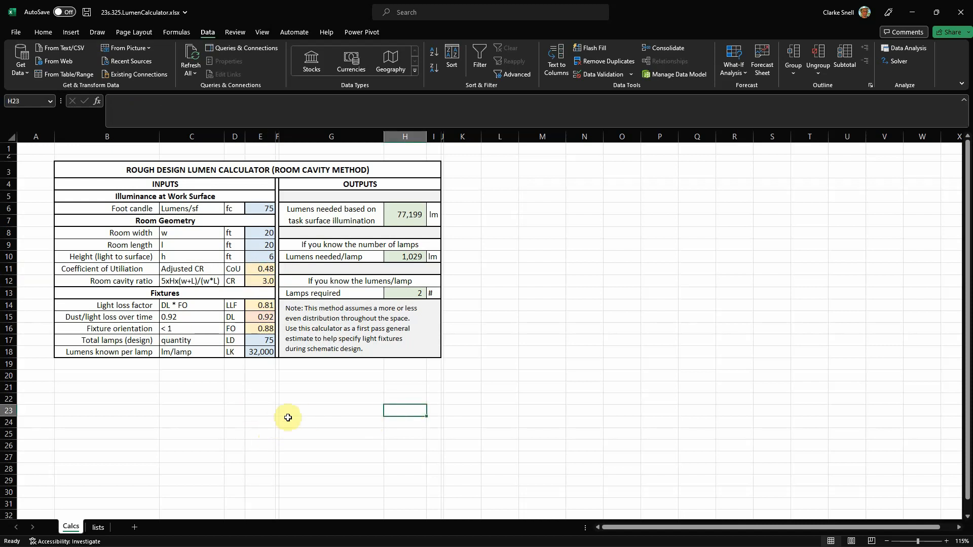
{"action": "left_click", "coordinate": [250, 423]}
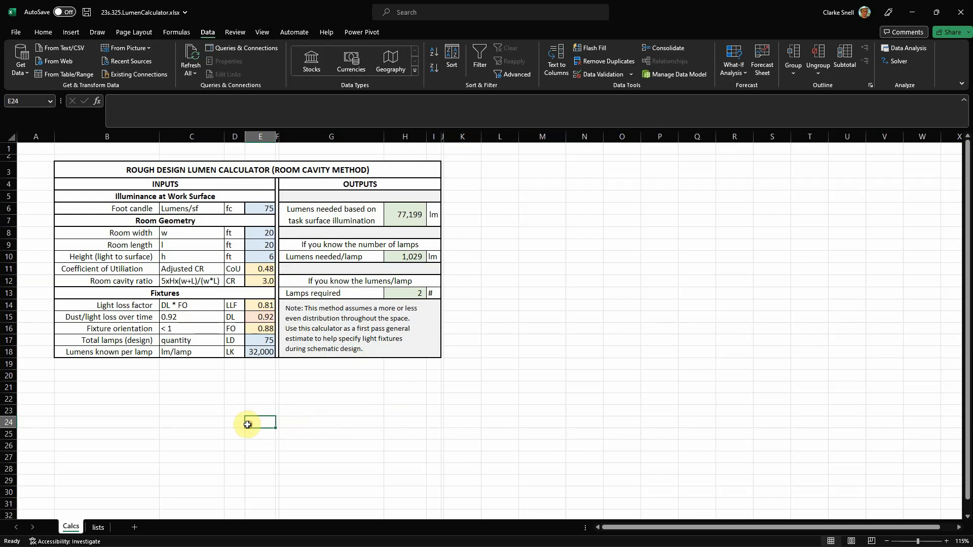
Inspect the light loss factor formula and the fixture orientation value it uses.
{"action": "left_click", "coordinate": [269, 304]}
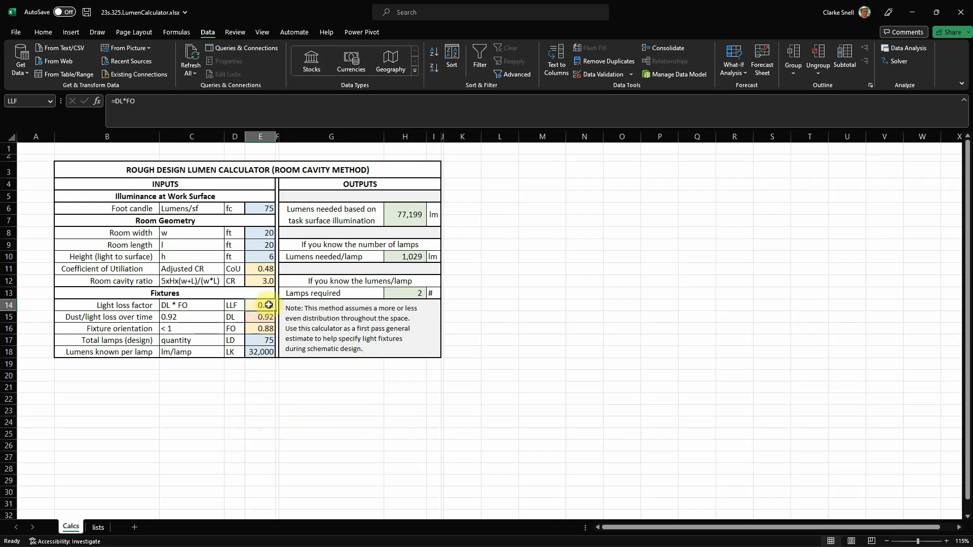
{"action": "left_click", "coordinate": [120, 101]}
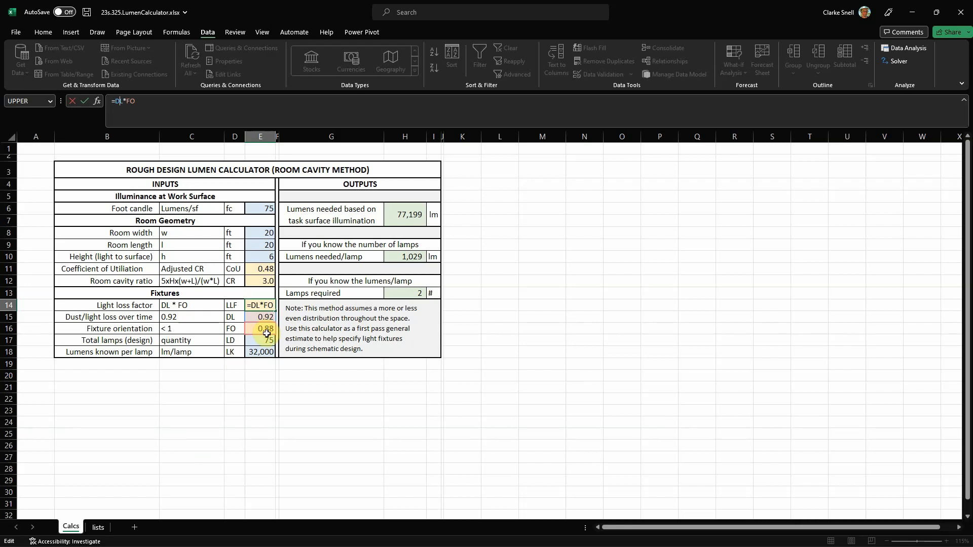
{"action": "left_click", "coordinate": [240, 401]}
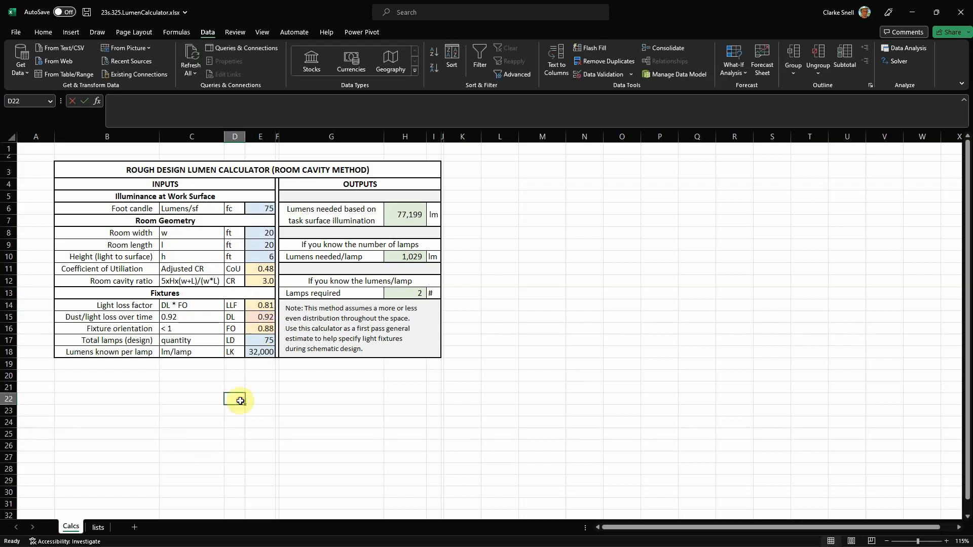
{"action": "left_click", "coordinate": [266, 328]}
{"action": "left_click", "coordinate": [254, 396]}
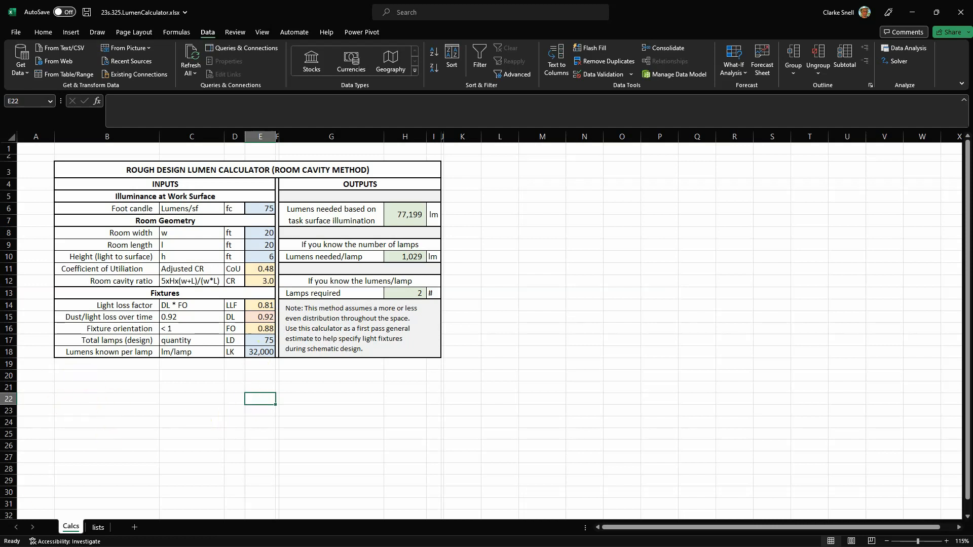
Switch to the Exercise 6 document in Google Docs and highlight the rearranged Lumens equation in the Example Calculation.
{"action": "key", "text": "alt+Tab"}
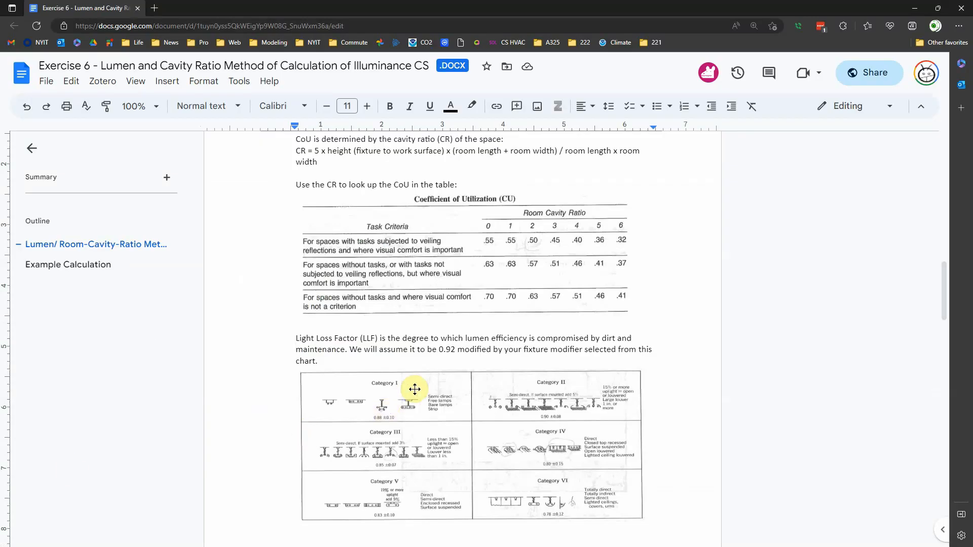
{"action": "scroll", "coordinate": [414, 389], "scroll_direction": "up", "scroll_amount": 4}
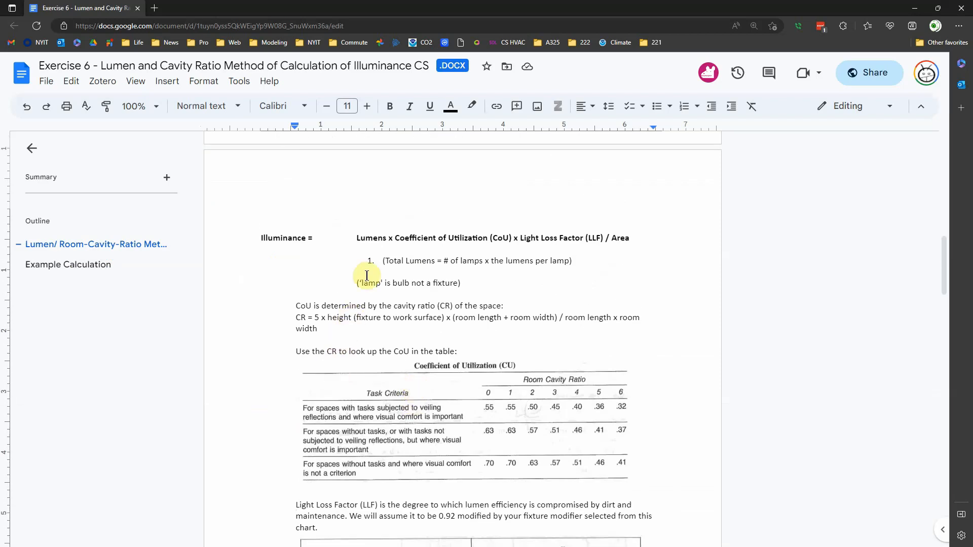
{"action": "scroll", "coordinate": [358, 265], "scroll_direction": "down", "scroll_amount": 9}
{"action": "scroll", "coordinate": [358, 341], "scroll_direction": "up", "scroll_amount": 2}
{"action": "scroll", "coordinate": [358, 341], "scroll_direction": "up", "scroll_amount": 6}
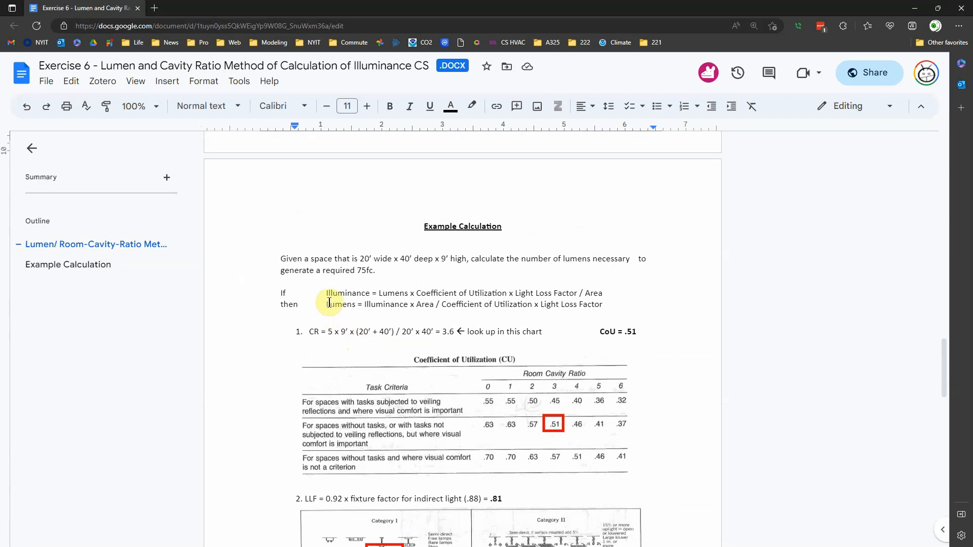
{"action": "left_click_drag", "start_coordinate": [321, 305], "coordinate": [602, 305]}
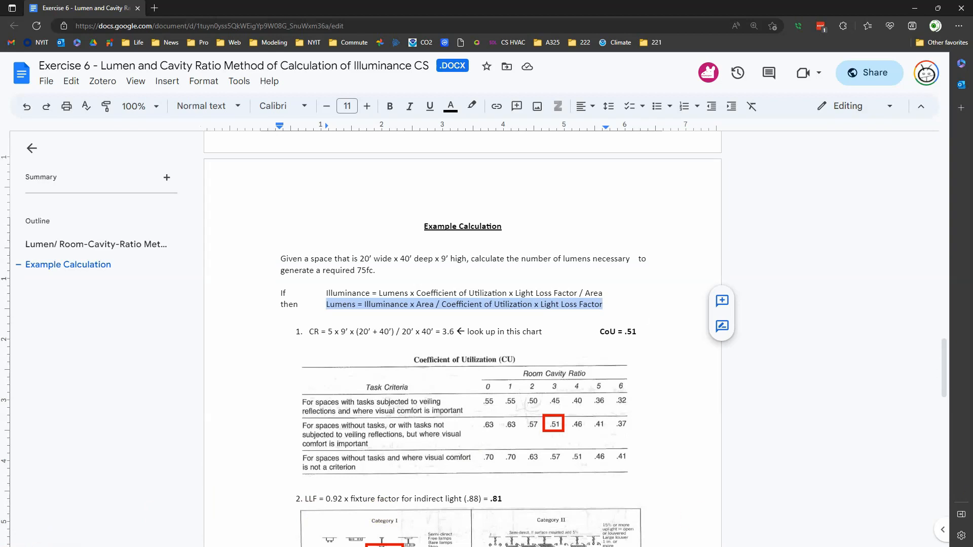
Return to the Excel lumen calculator and trace the light loss factor formula to its dust/light loss input.
{"action": "key", "text": "alt+Tab"}
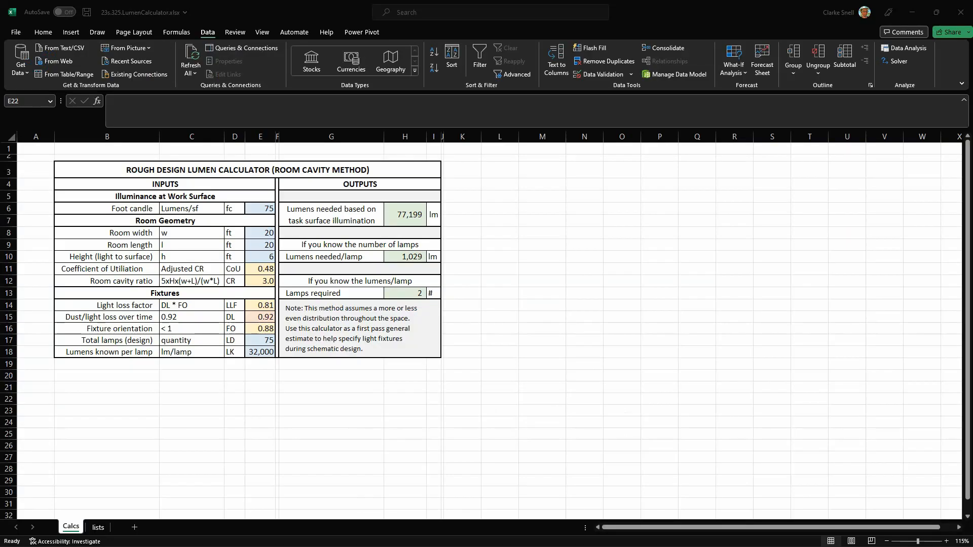
{"action": "left_click", "coordinate": [412, 455]}
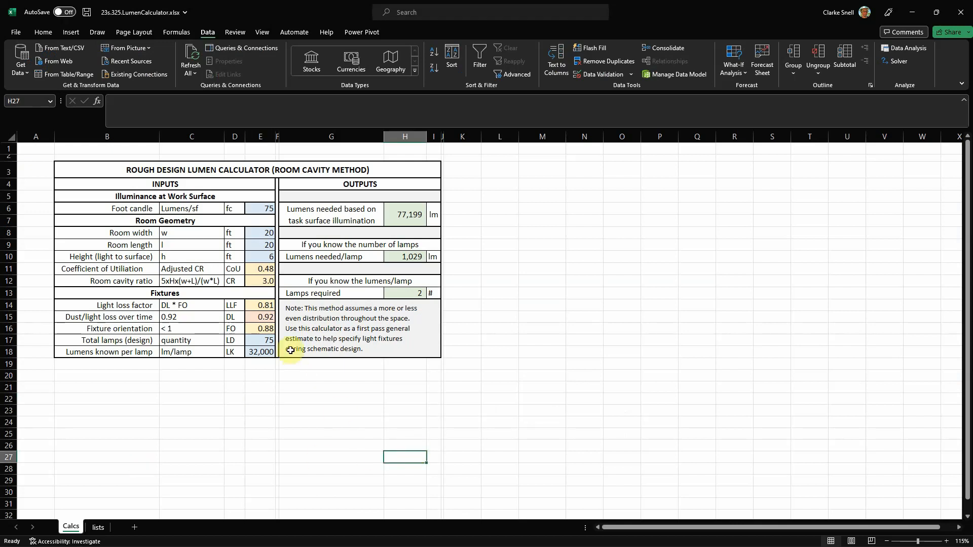
{"action": "left_click", "coordinate": [255, 305]}
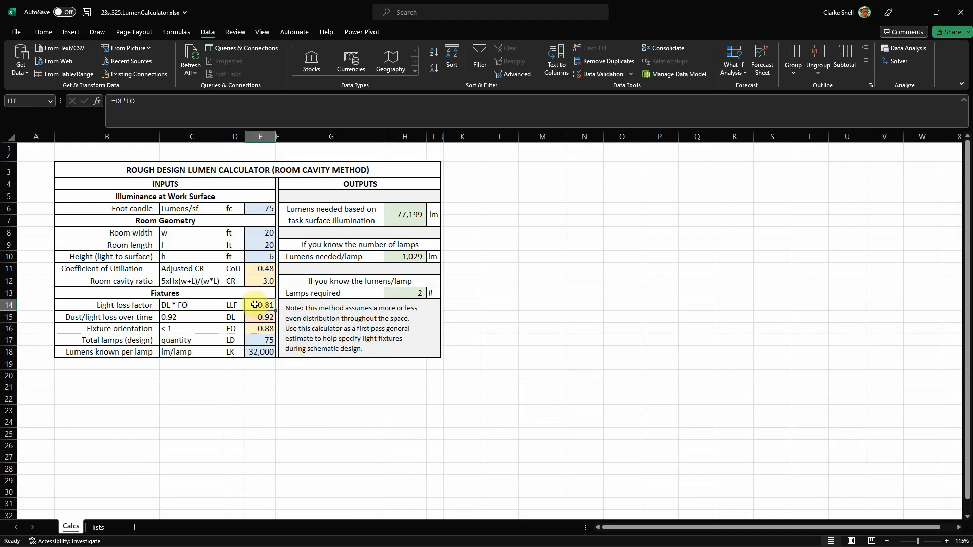
{"action": "left_click", "coordinate": [124, 102]}
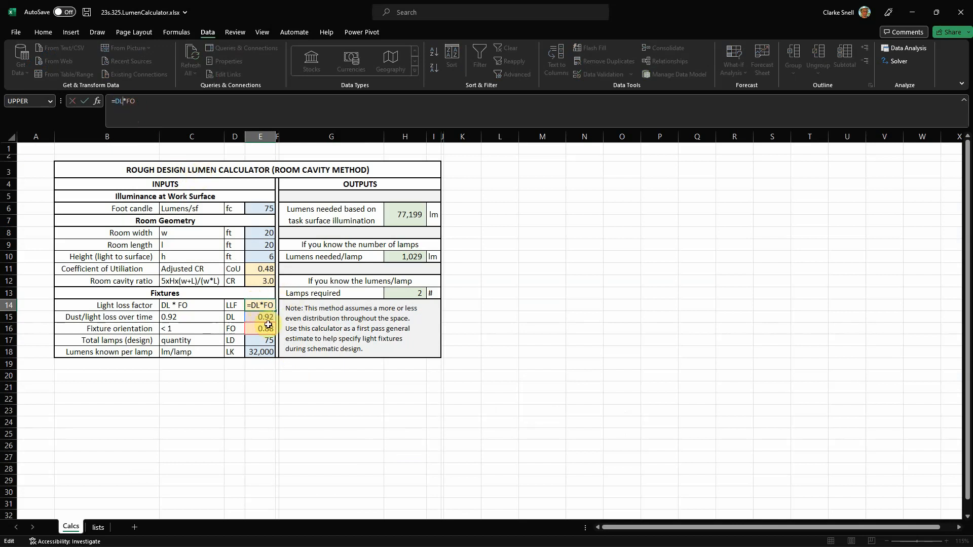
{"action": "left_click", "coordinate": [282, 403]}
{"action": "left_click", "coordinate": [259, 316]}
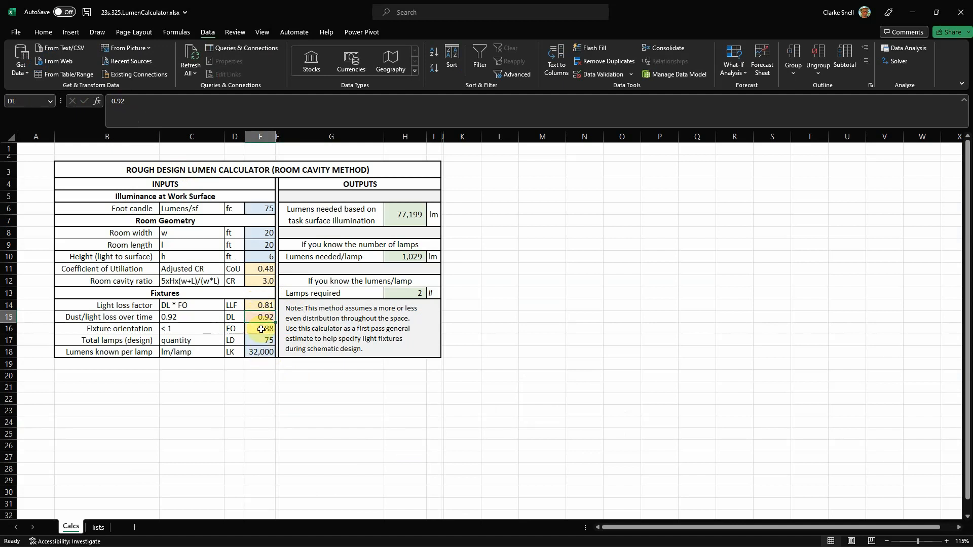
{"action": "left_click", "coordinate": [308, 403]}
Look through the selectable values for the fixture orientation factor.
{"action": "left_click", "coordinate": [266, 328]}
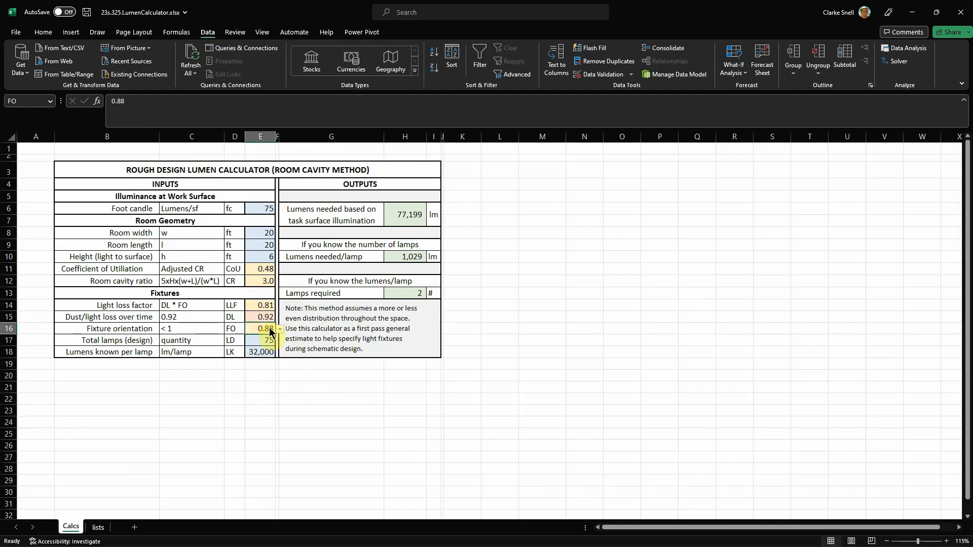
{"action": "left_click", "coordinate": [279, 329]}
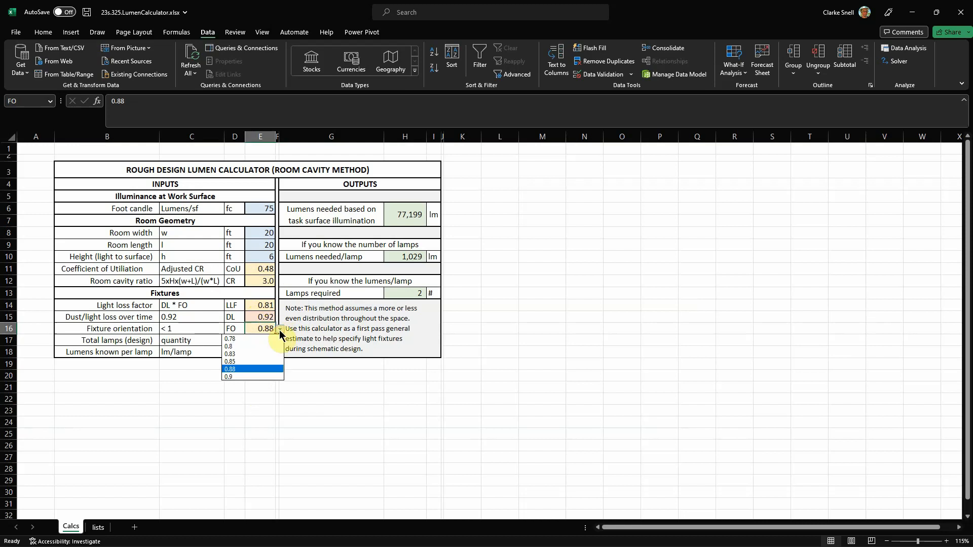
{"action": "left_click", "coordinate": [336, 418]}
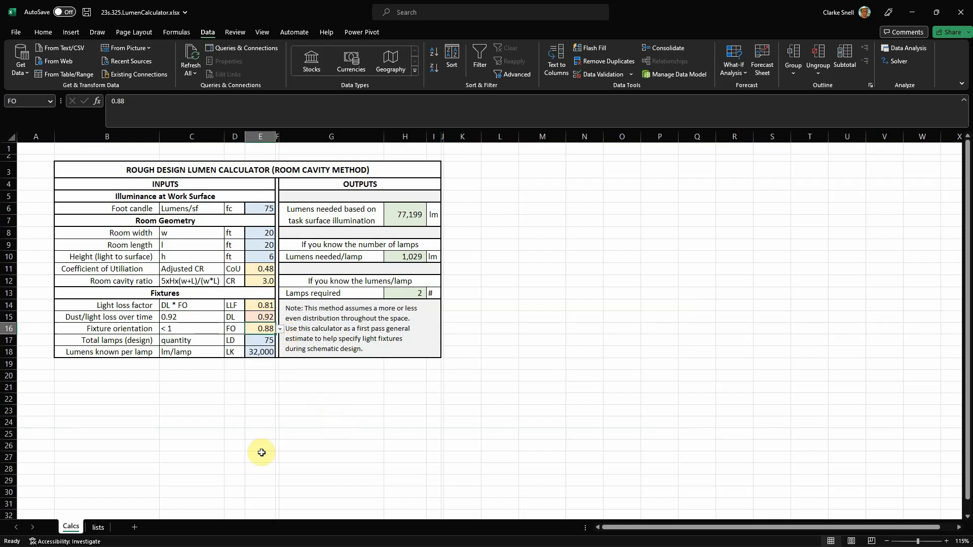
{"action": "left_click", "coordinate": [195, 458]}
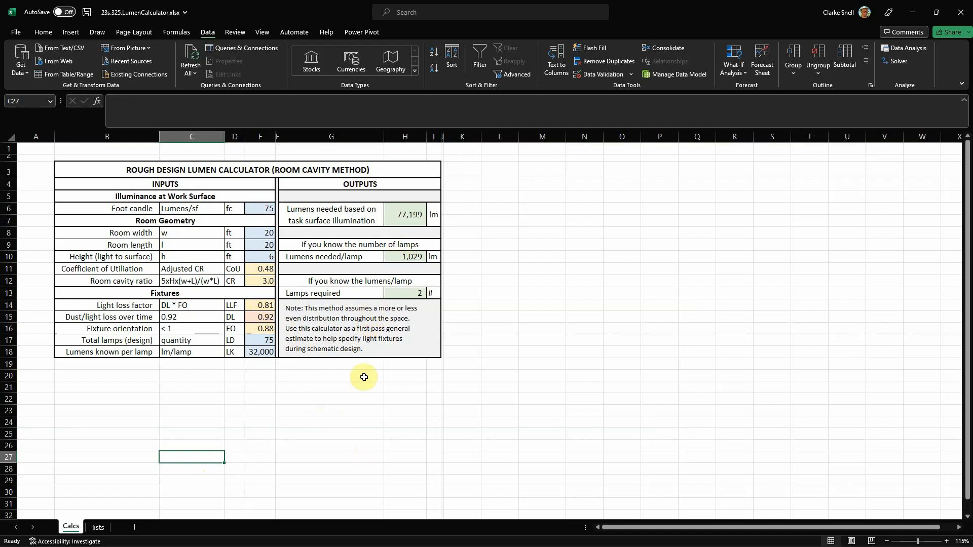
Check the formula for lumens needed on the task surface against the Lumens equation in the Google Docs example.
{"action": "left_click", "coordinate": [399, 215]}
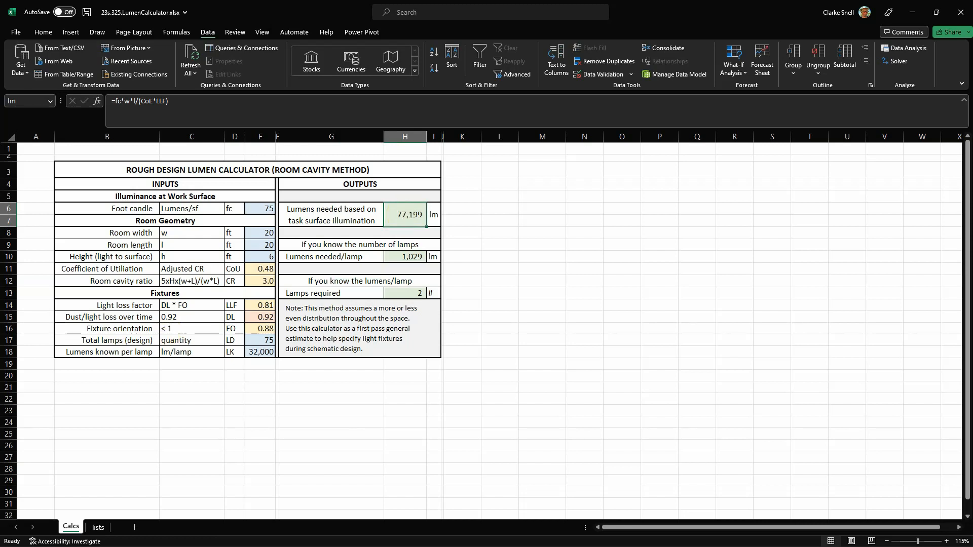
{"action": "key", "text": "alt+Tab"}
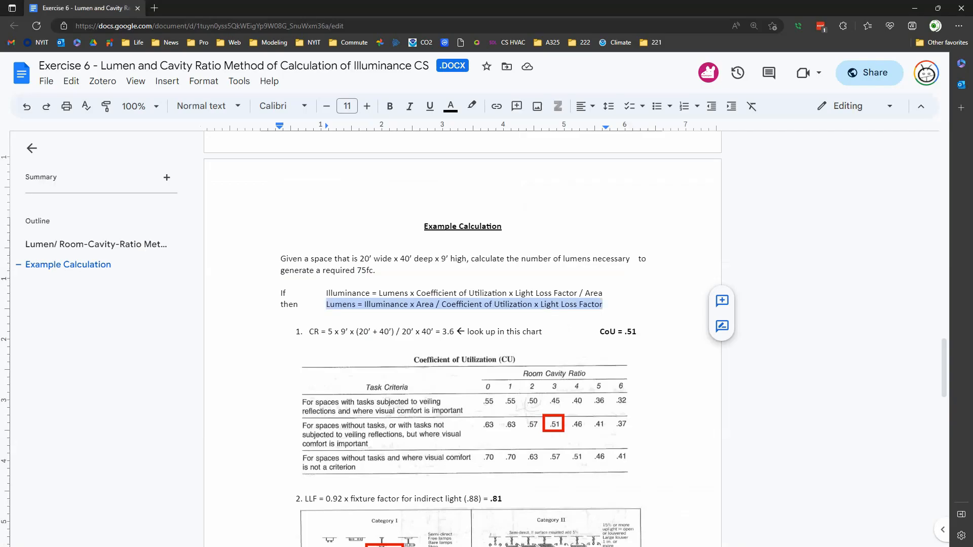
{"action": "left_click", "coordinate": [380, 345]}
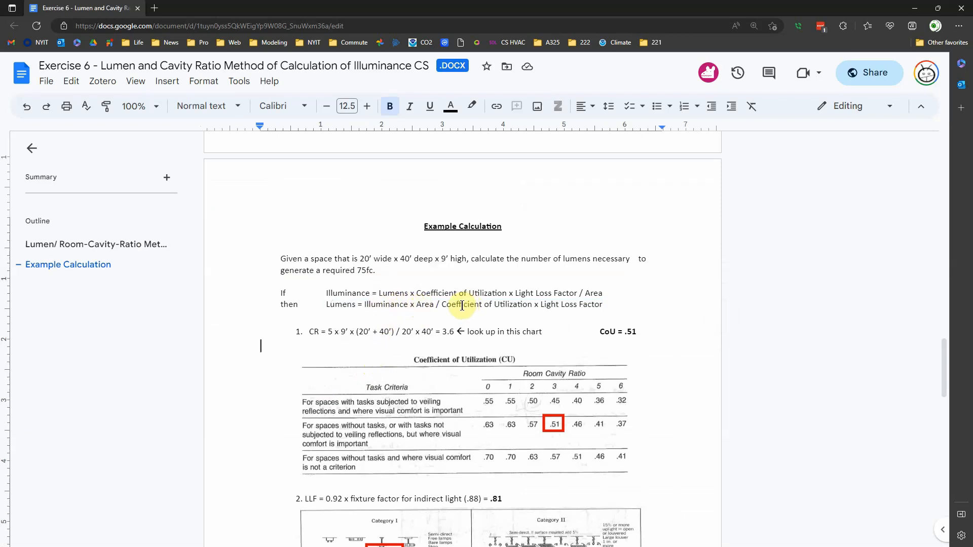
{"action": "key", "text": "ctrl"}
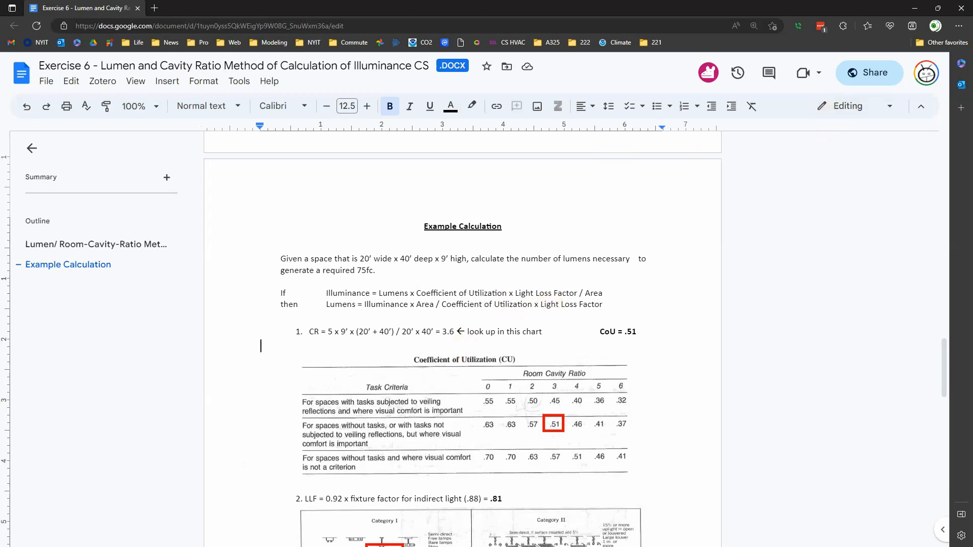
Return to the Excel lumen calculator and trace the lumens-needed formula to its foot-candle, room width, room length, utilization and light loss inputs.
{"action": "key", "text": "alt+Tab"}
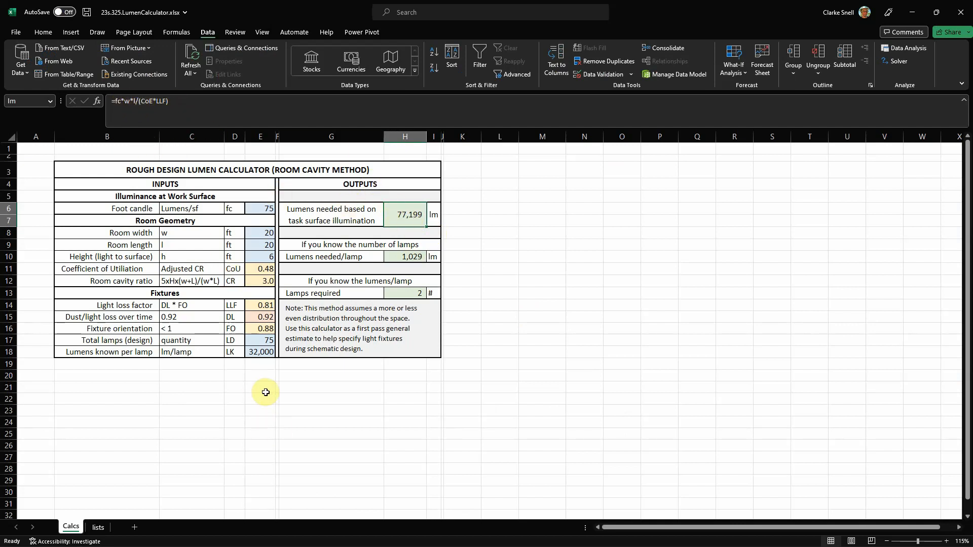
{"action": "left_click", "coordinate": [133, 101]}
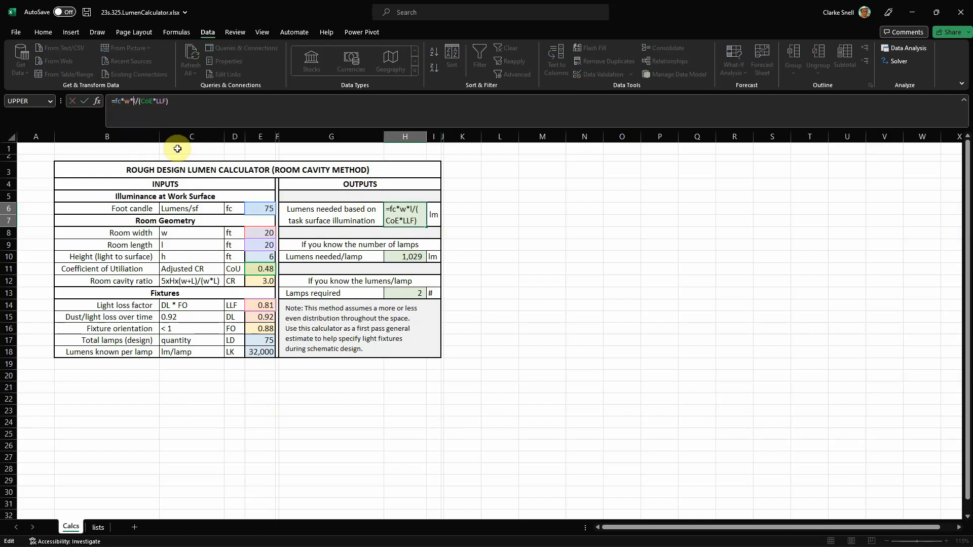
{"action": "left_click", "coordinate": [116, 102]}
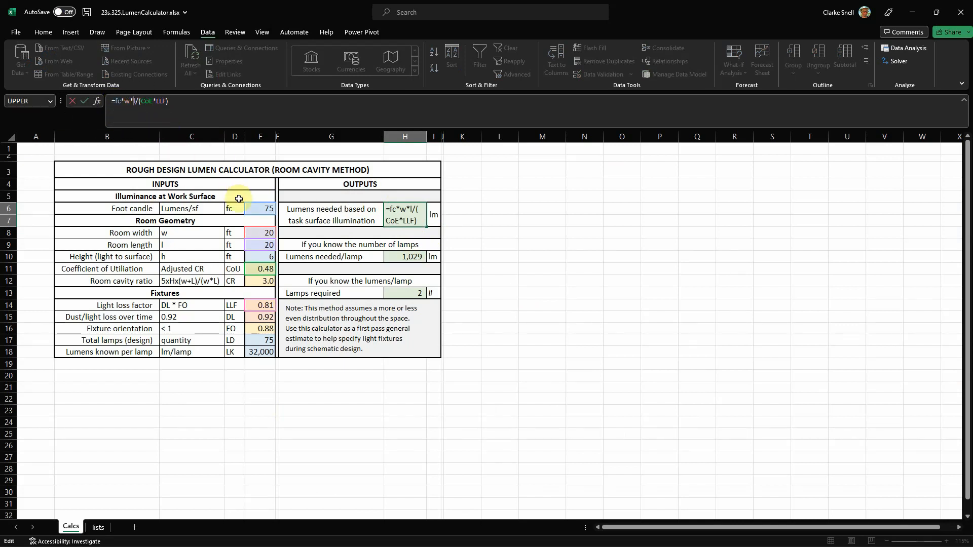
{"action": "left_click", "coordinate": [261, 232]}
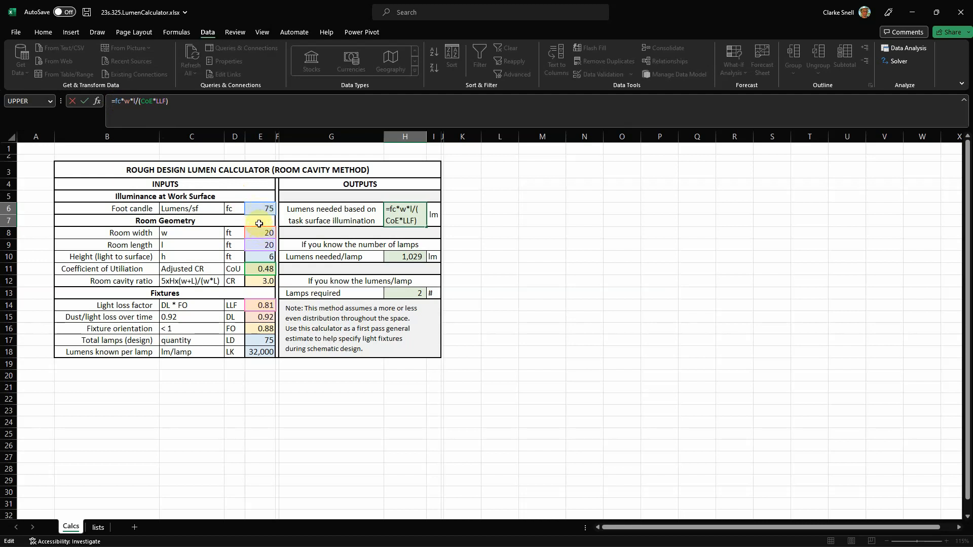
{"action": "left_click", "coordinate": [260, 245]}
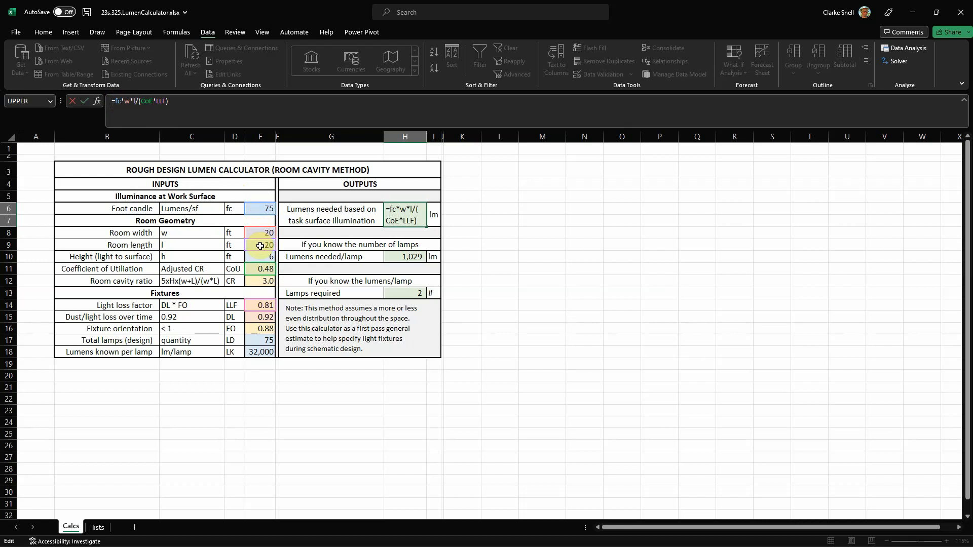
{"action": "key", "text": "ctrl"}
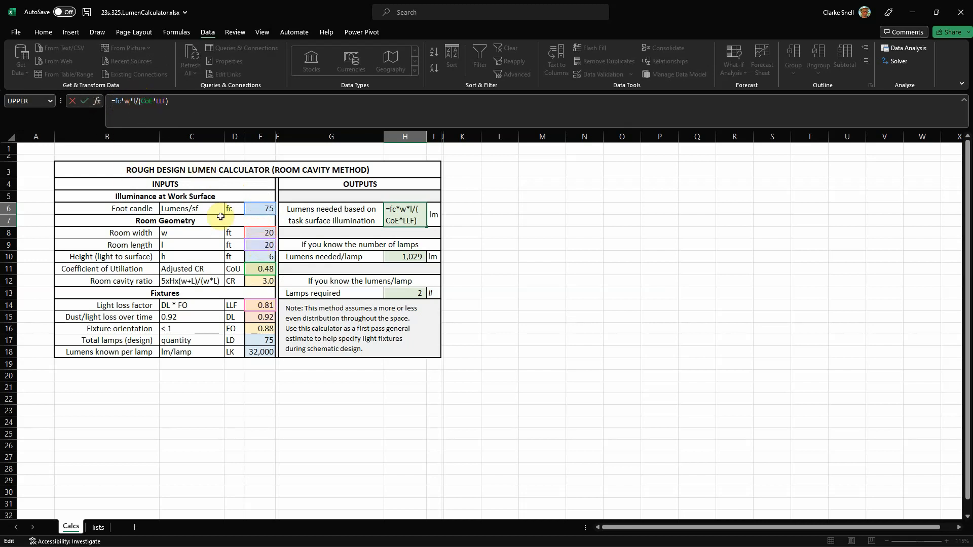
{"action": "key", "text": "ctrl"}
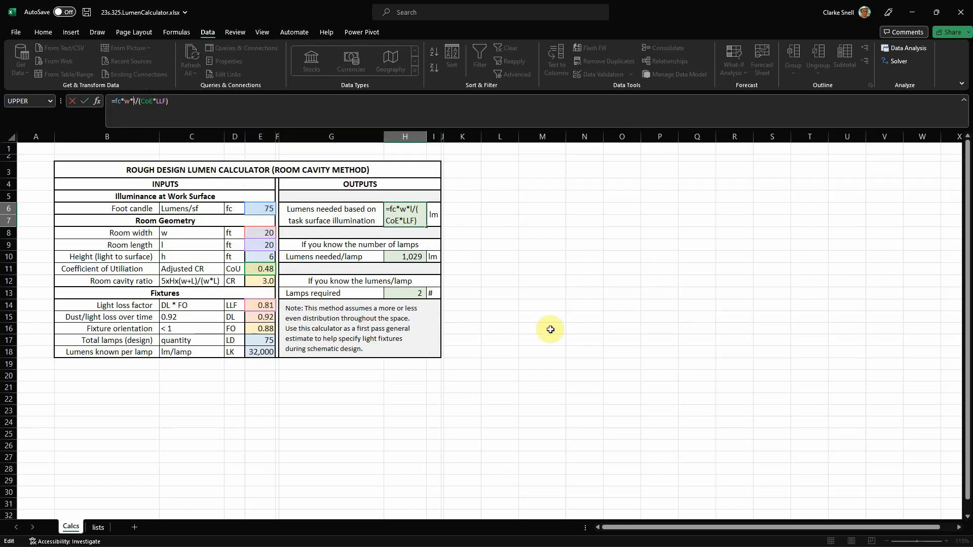
{"action": "key", "text": "Return"}
{"action": "left_click", "coordinate": [411, 223]}
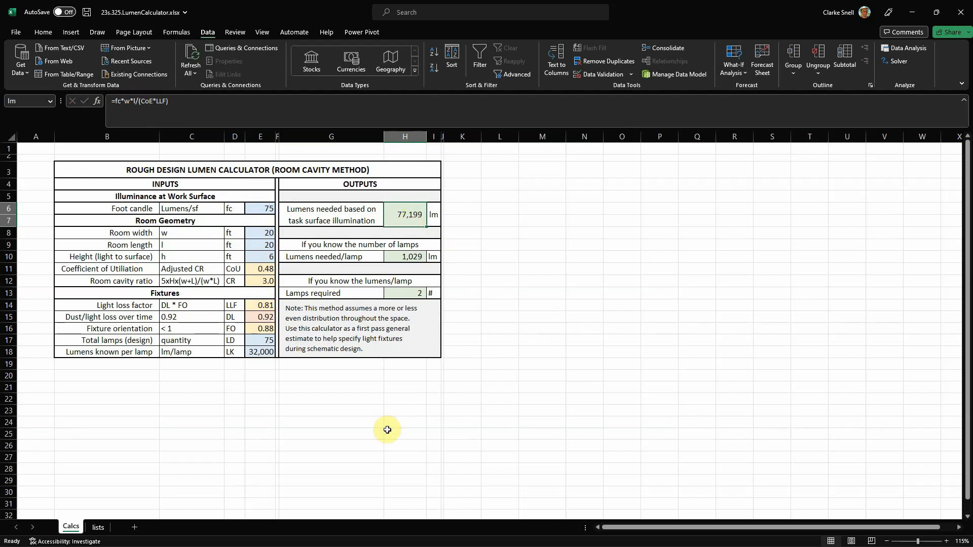
{"action": "left_click", "coordinate": [355, 449]}
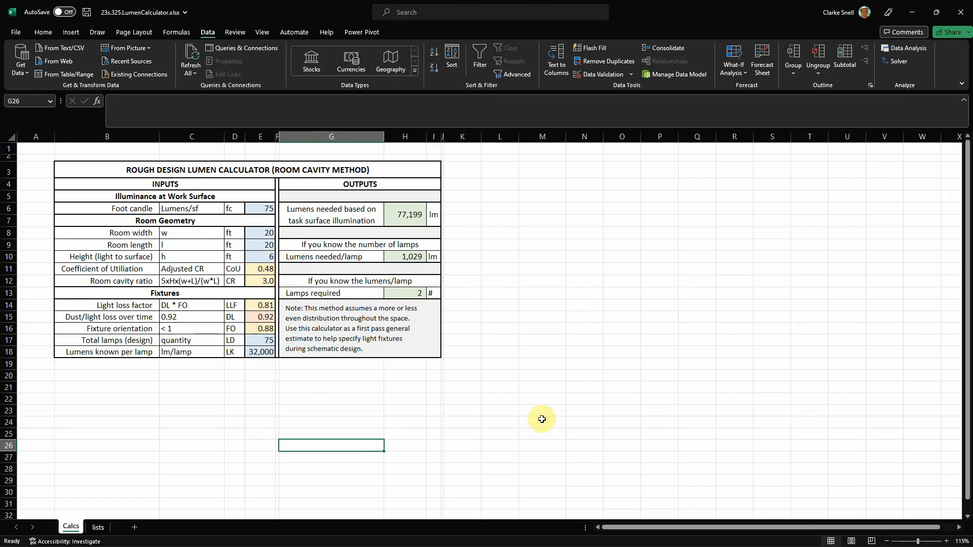
{"action": "key", "text": "ctrl"}
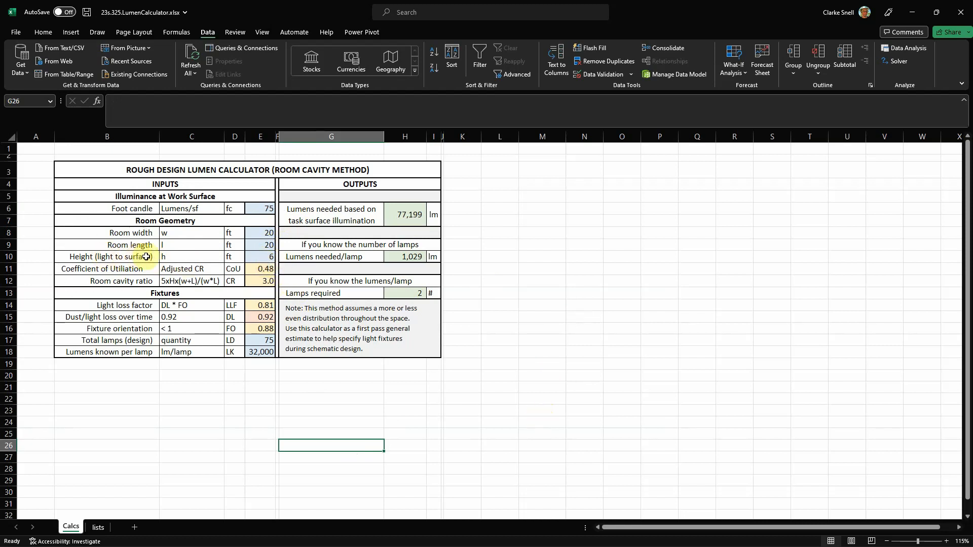
{"action": "key", "text": "ctrl"}
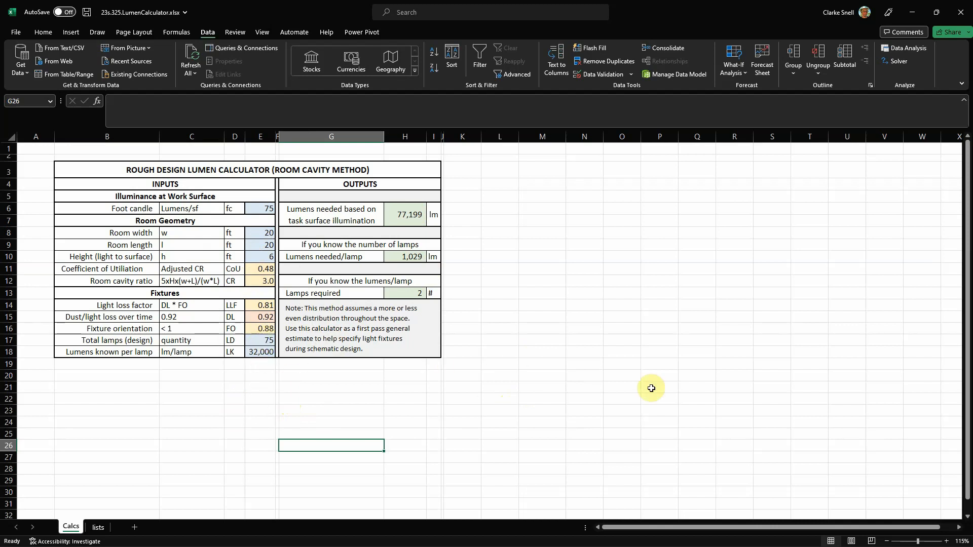
Switch to the web browser, search Google for "gymnasium dimensions" and read the recommended senior high school gymnasium size.
{"action": "left_click", "coordinate": [261, 233]}
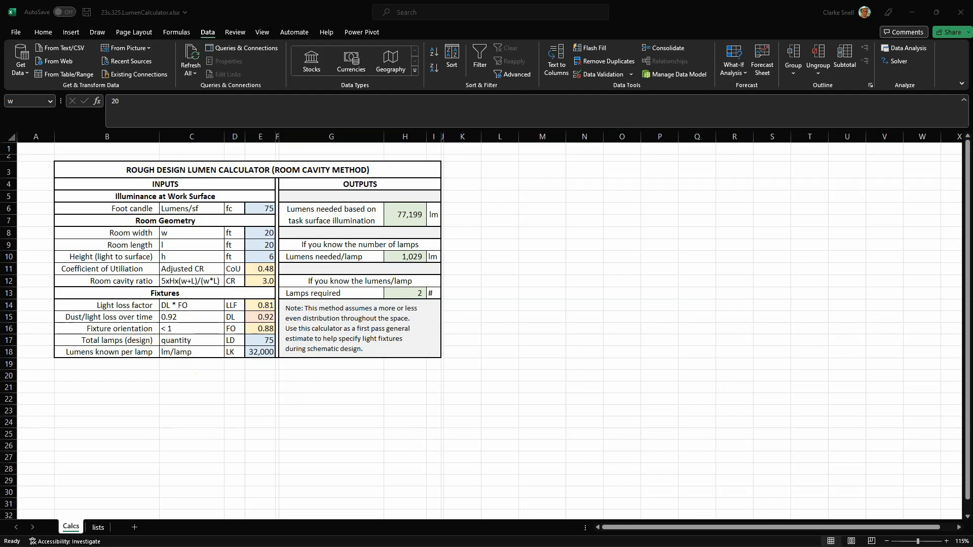
{"action": "left_click_drag", "start_coordinate": [0, 44], "coordinate": [348, 44]}
{"action": "left_click", "coordinate": [551, 44]}
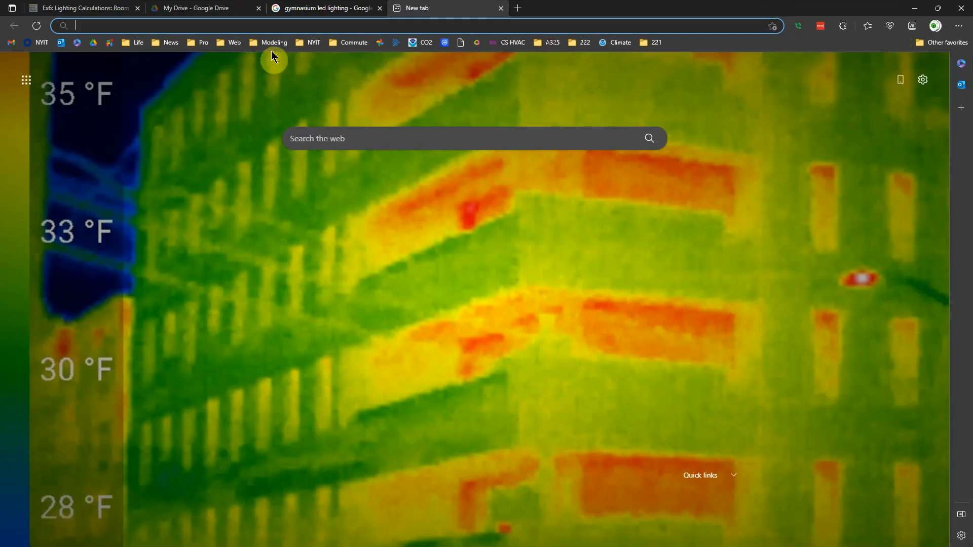
{"action": "left_click", "coordinate": [206, 26]}
{"action": "type", "text": "gy"}
{"action": "key", "text": "Return"}
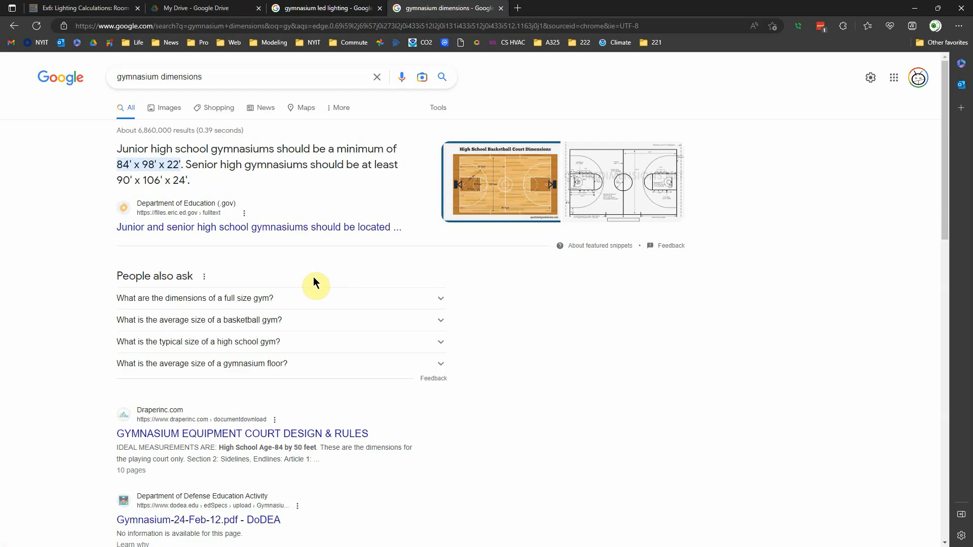
{"action": "left_click_drag", "start_coordinate": [173, 180], "coordinate": [189, 180]}
{"action": "left_click", "coordinate": [177, 183]}
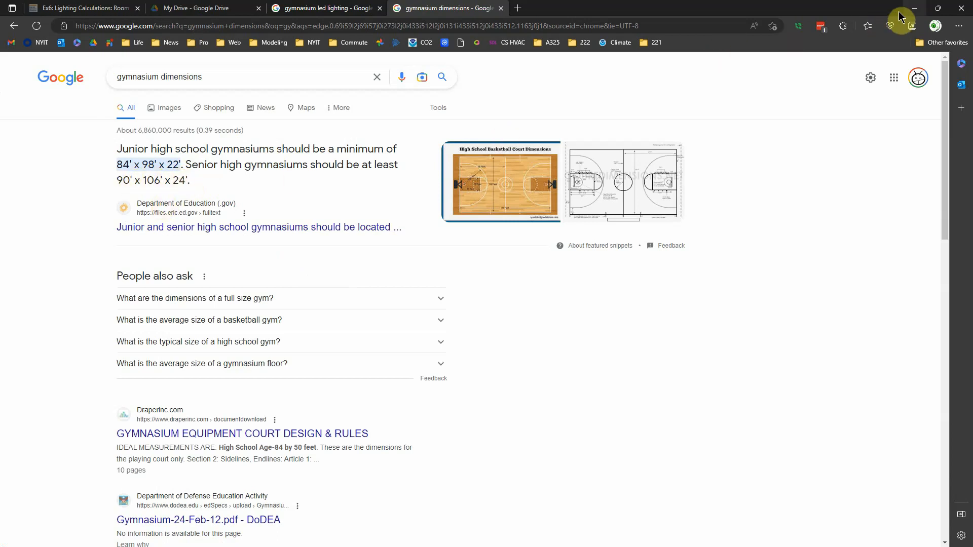
Return to the Excel lumen calculator and set the room width to 90 ft, the room length to 110 ft and the height to 20 ft.
{"action": "left_click", "coordinate": [918, 12]}
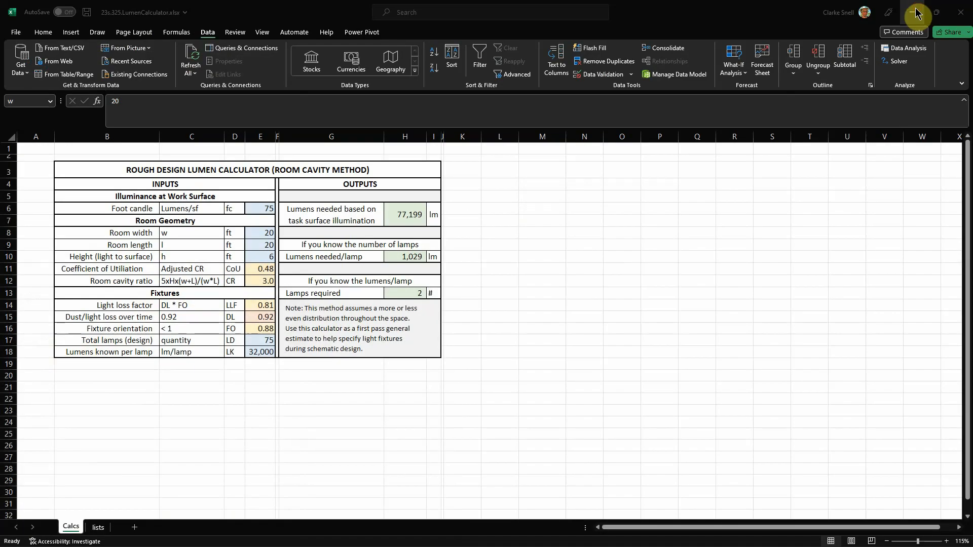
{"action": "left_click", "coordinate": [261, 232]}
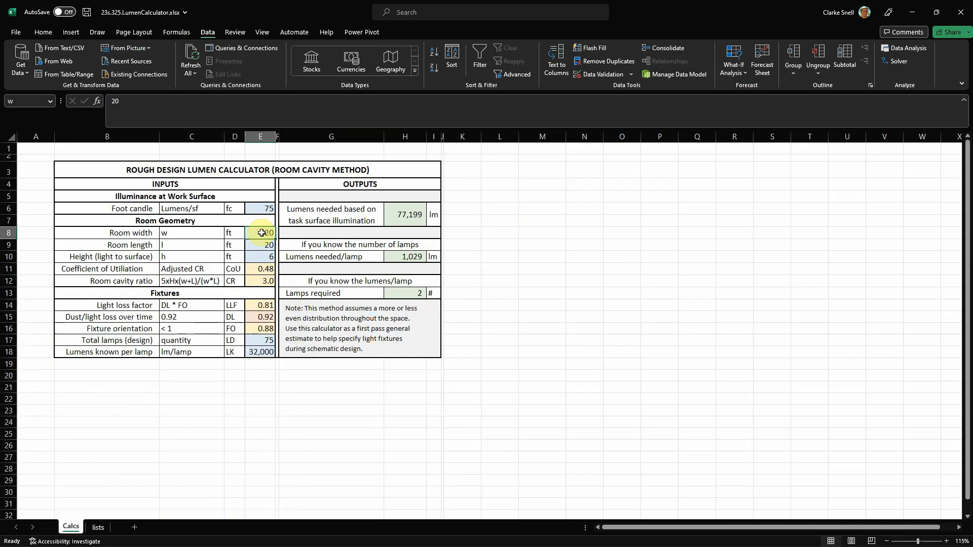
{"action": "type", "text": "90"}
{"action": "left_click", "coordinate": [265, 247]}
{"action": "type", "text": "110"}
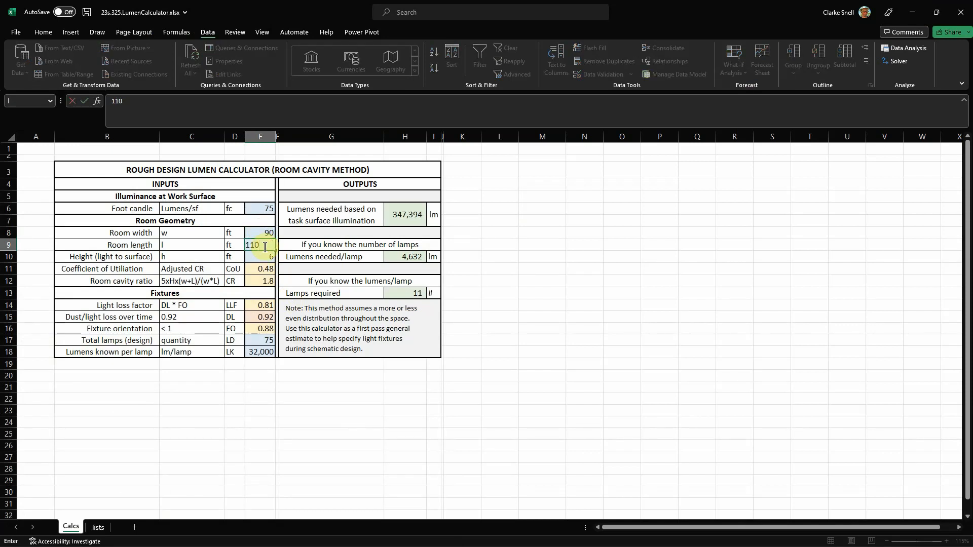
{"action": "left_click", "coordinate": [262, 257]}
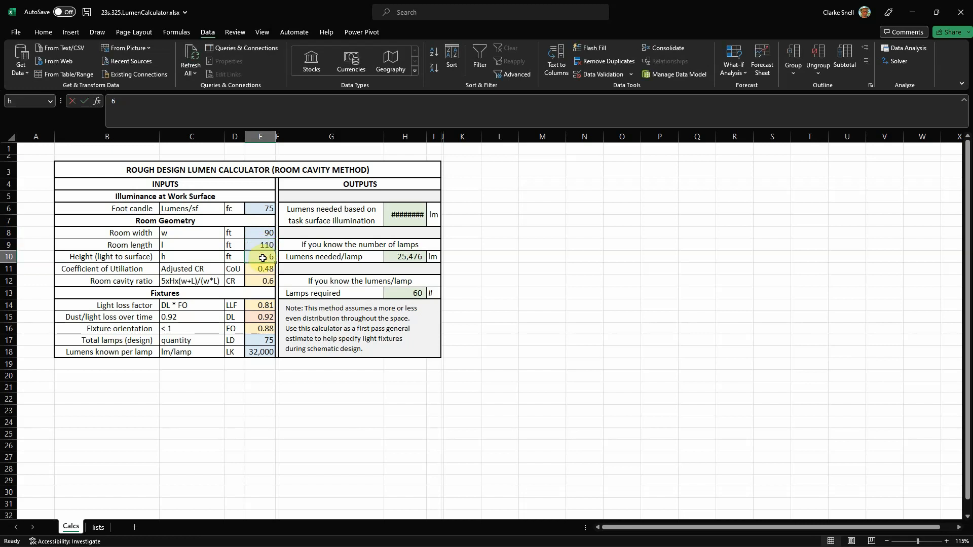
{"action": "type", "text": "20"}
{"action": "key", "text": "Return"}
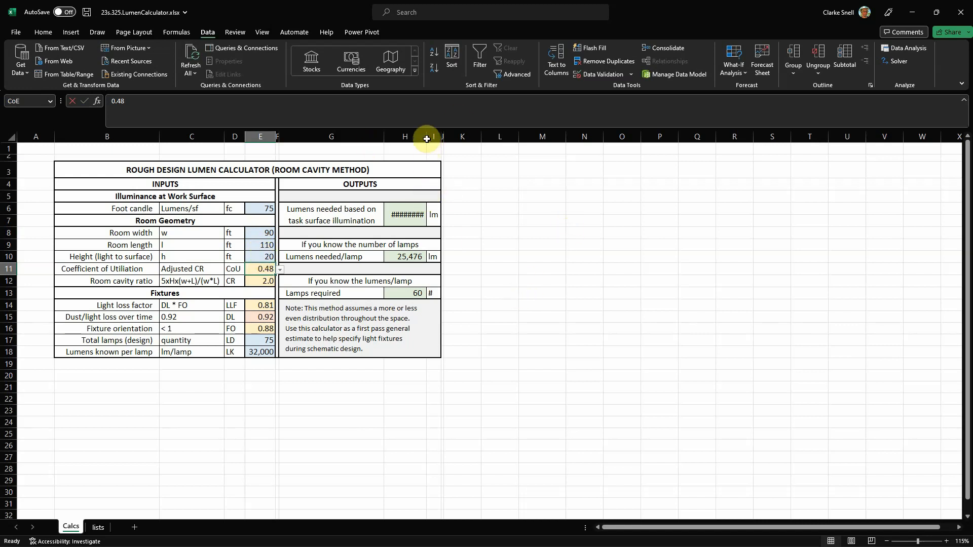
Widen column H slightly so the lumens needed for task surface illumination display in full.
{"action": "mouse_move", "coordinate": [408, 215]}
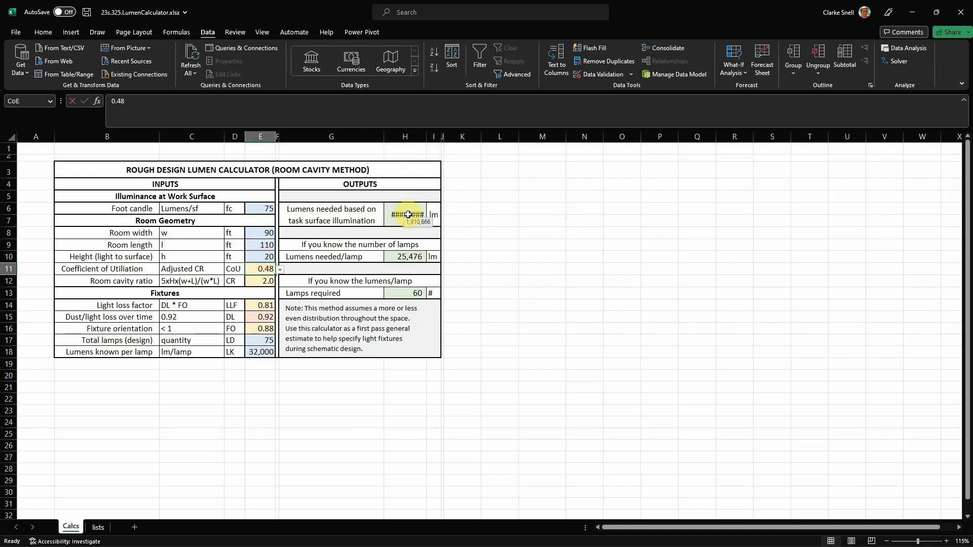
{"action": "left_click_drag", "start_coordinate": [427, 136], "coordinate": [432, 137]}
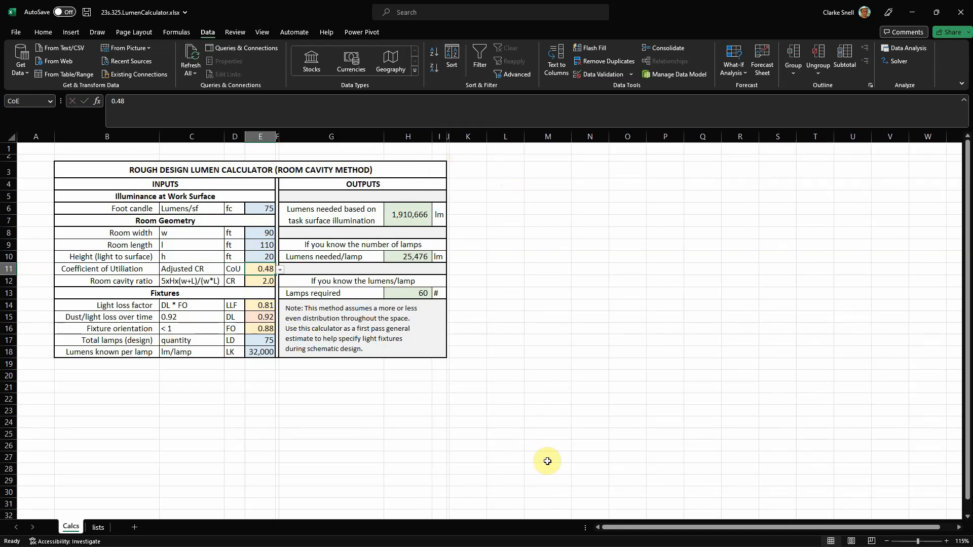
{"action": "left_click", "coordinate": [549, 413]}
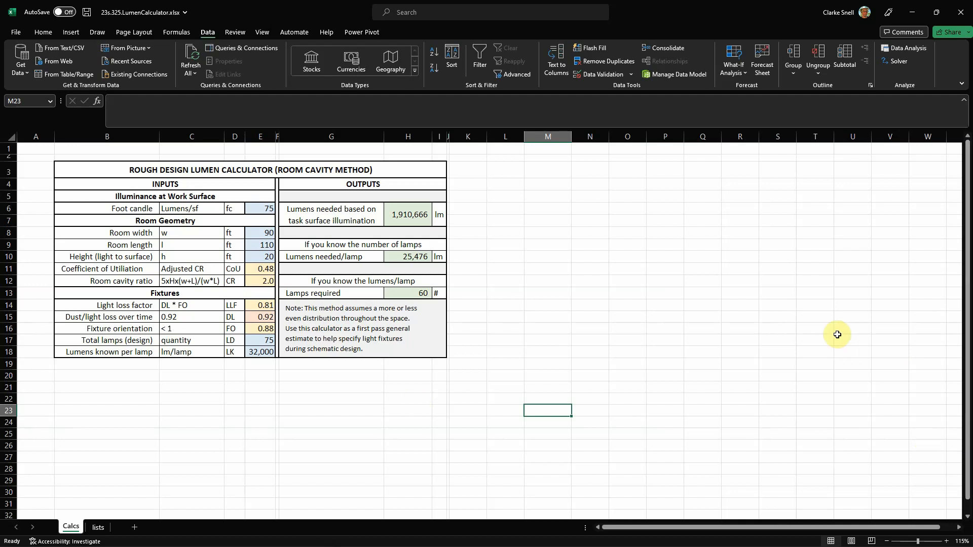
Trace the lumens needed per lamp formula to the total lumens and total lamps cells, leaving the formula as it is.
{"action": "key", "text": "ctrl"}
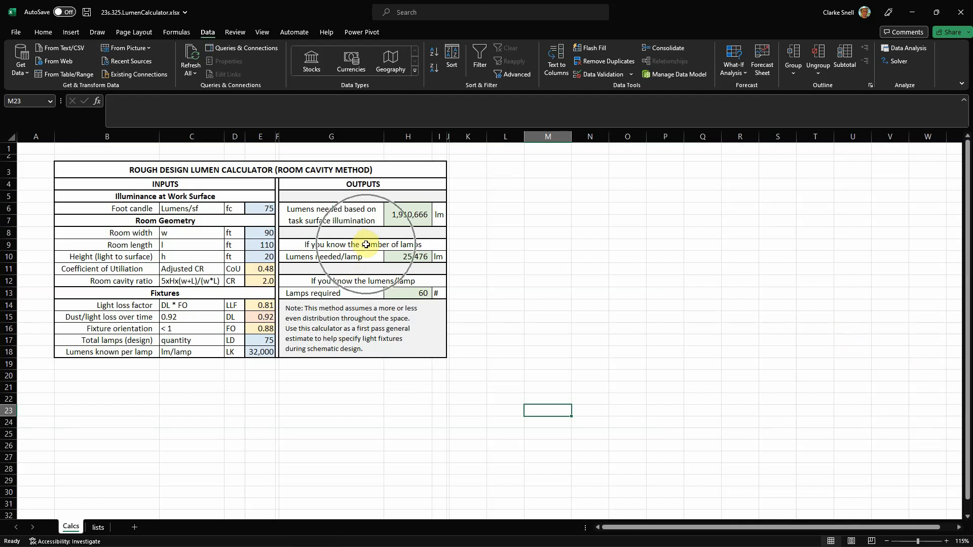
{"action": "left_click", "coordinate": [407, 259]}
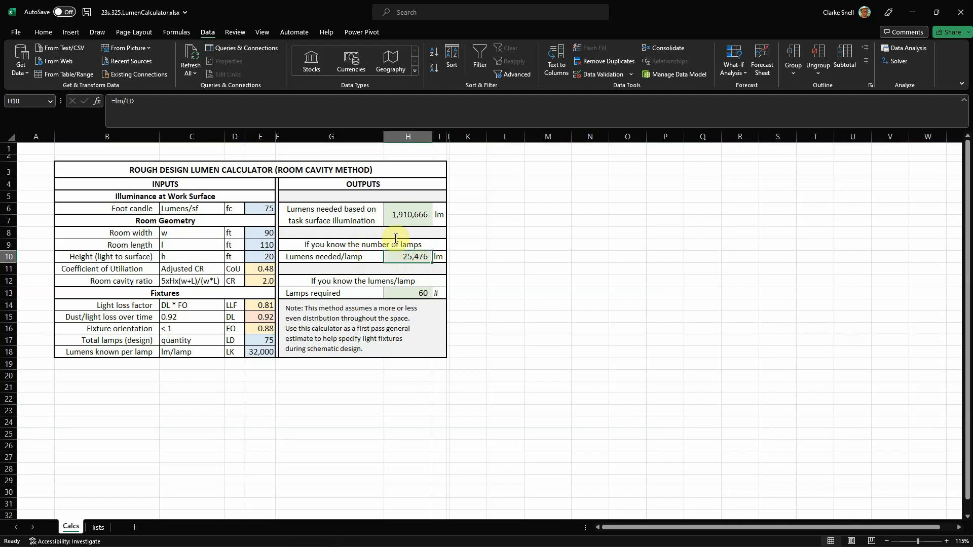
{"action": "left_click", "coordinate": [123, 102]}
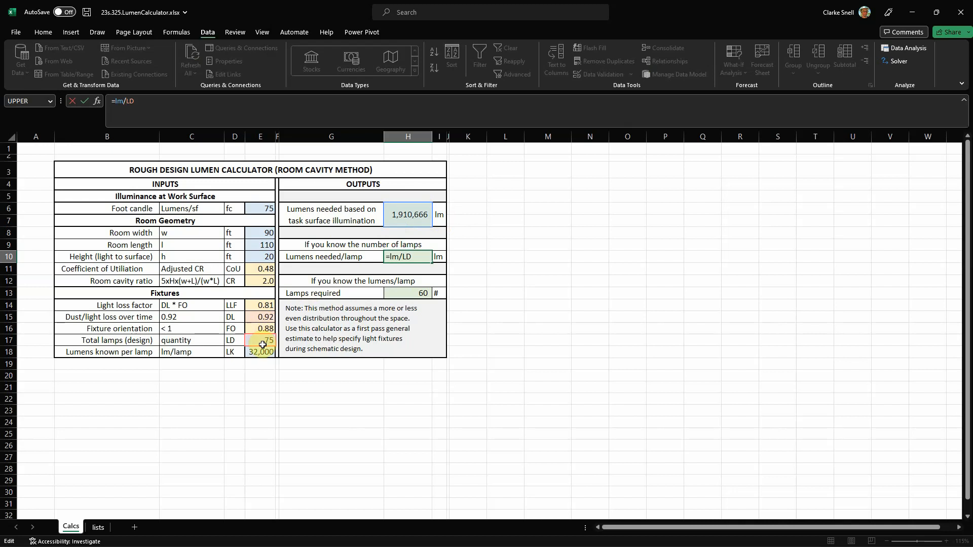
{"action": "left_click", "coordinate": [361, 435]}
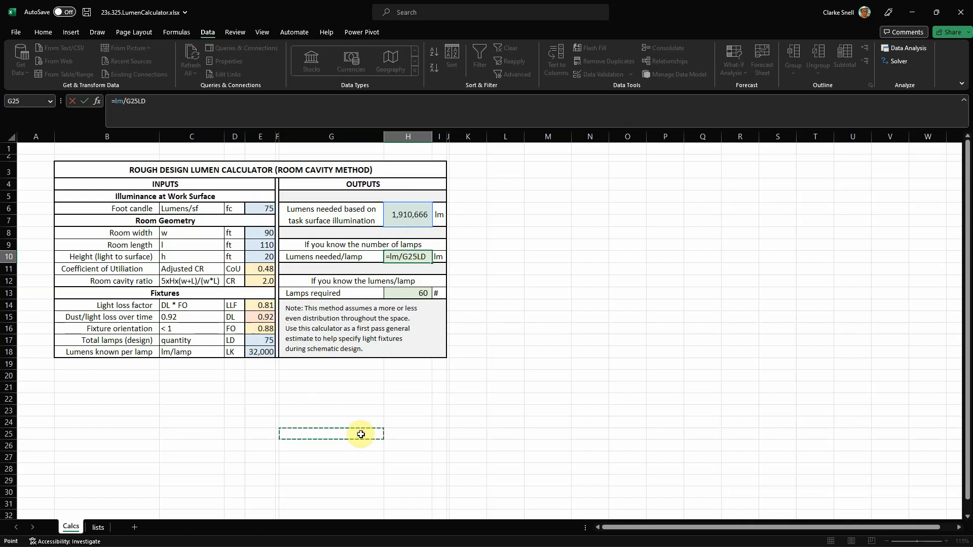
{"action": "key", "text": "Escape"}
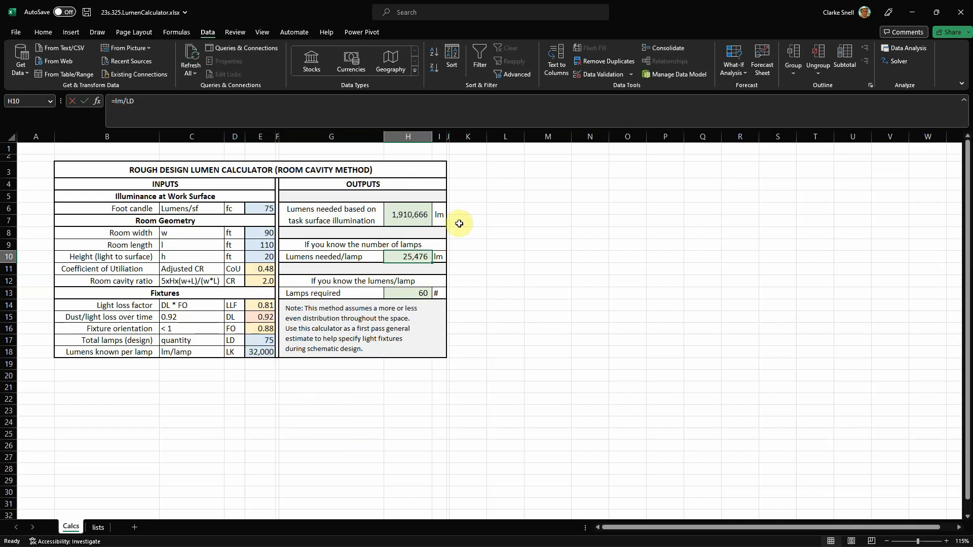
{"action": "left_click", "coordinate": [588, 314]}
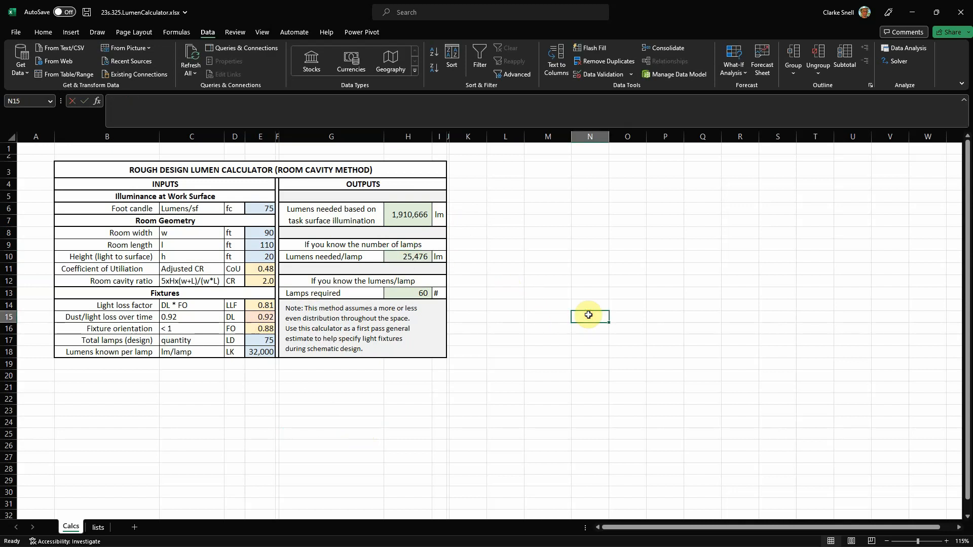
Review the known-number-of-lamps output together with the total lumens needed and the total lamps input.
{"action": "left_click", "coordinate": [353, 258]}
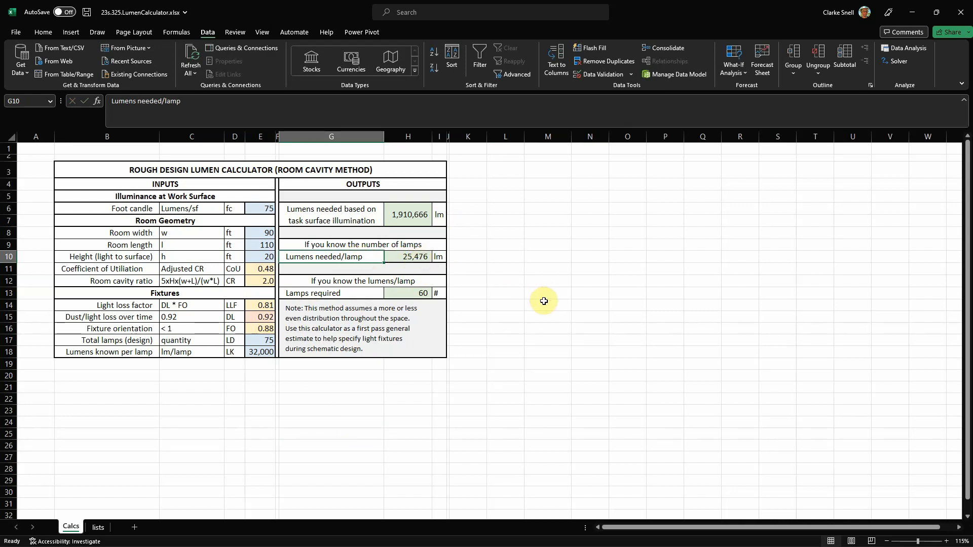
{"action": "left_click", "coordinate": [309, 446]}
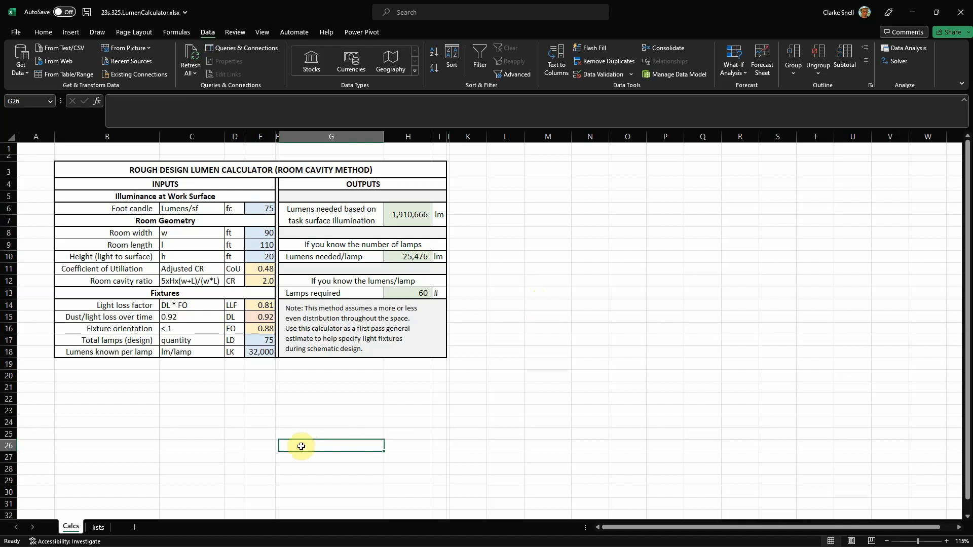
{"action": "left_click", "coordinate": [499, 412]}
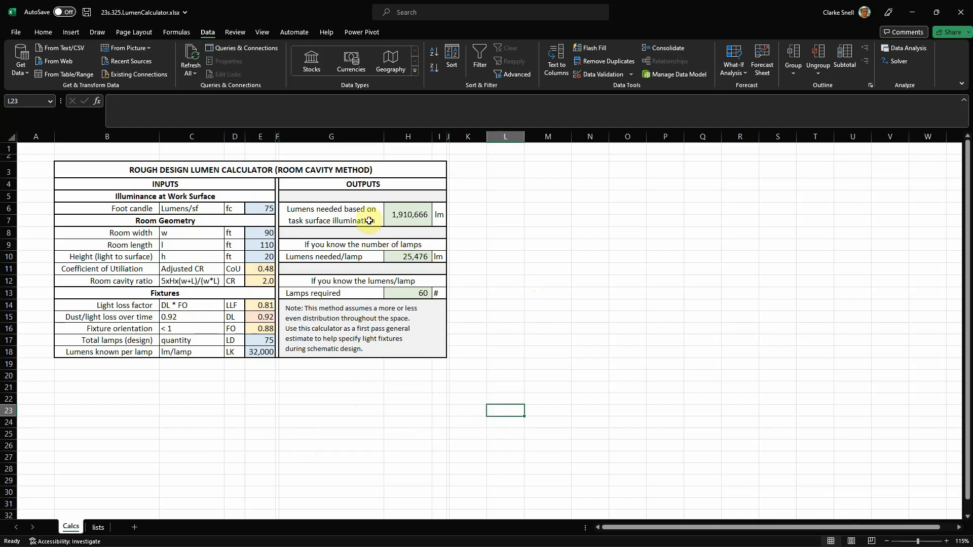
{"action": "left_click", "coordinate": [365, 245]}
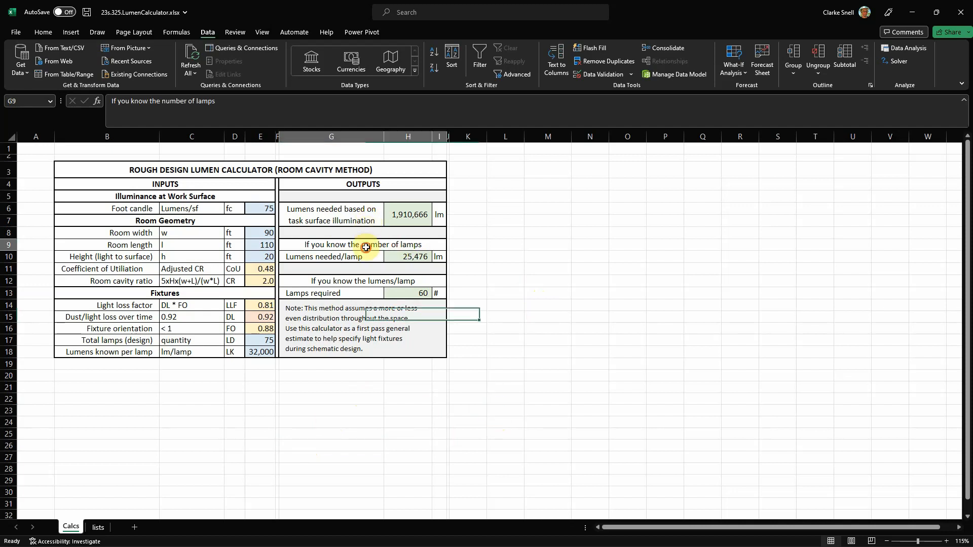
{"action": "left_click", "coordinate": [414, 210]}
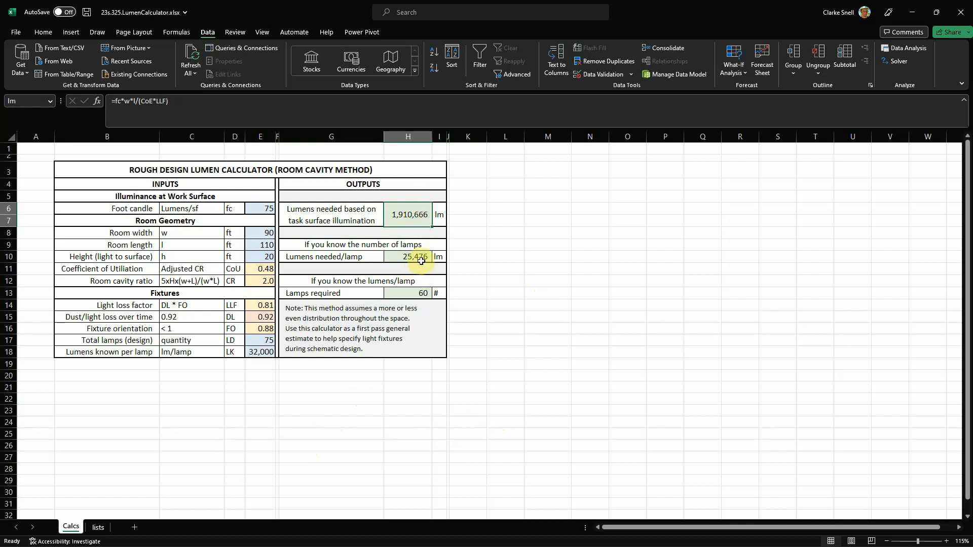
{"action": "left_click", "coordinate": [269, 342]}
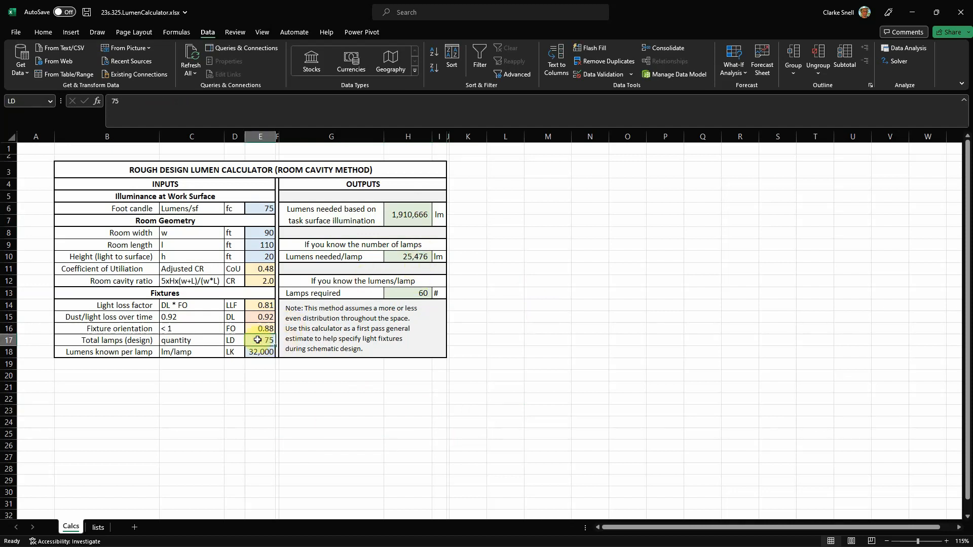
Inspect the formula behind the lumens needed per lamp output, leaving it as it is.
{"action": "left_click", "coordinate": [416, 257]}
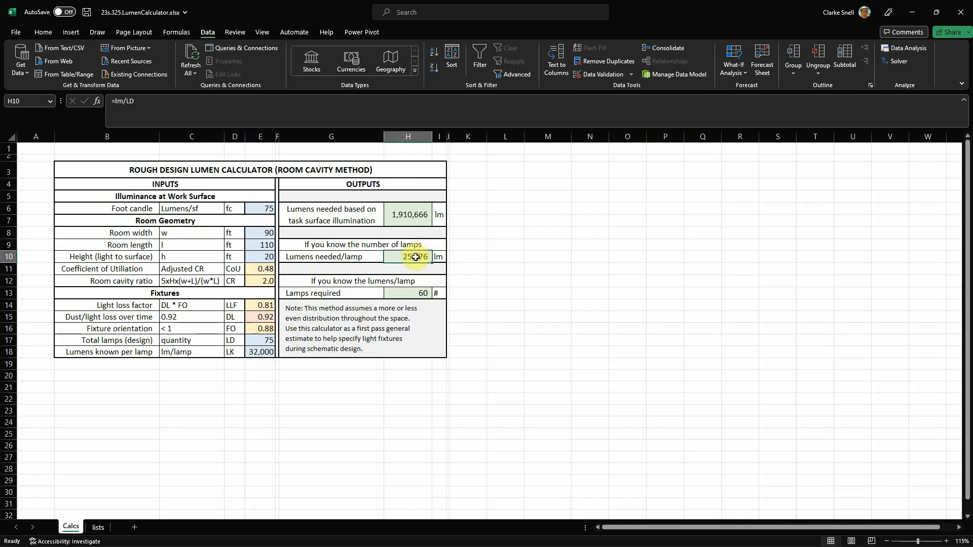
{"action": "left_click", "coordinate": [125, 100]}
{"action": "left_click", "coordinate": [613, 387]}
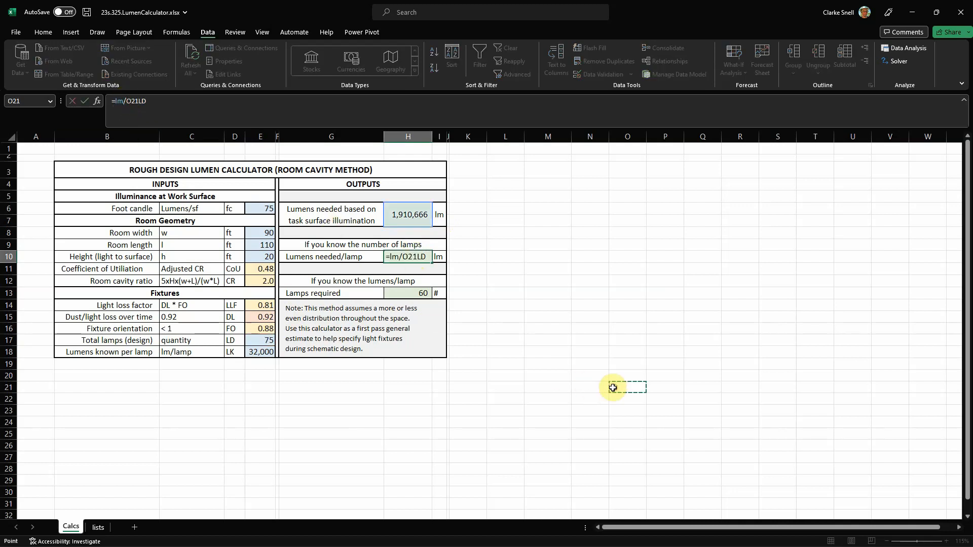
{"action": "key", "text": "Escape"}
{"action": "left_click", "coordinate": [529, 410]}
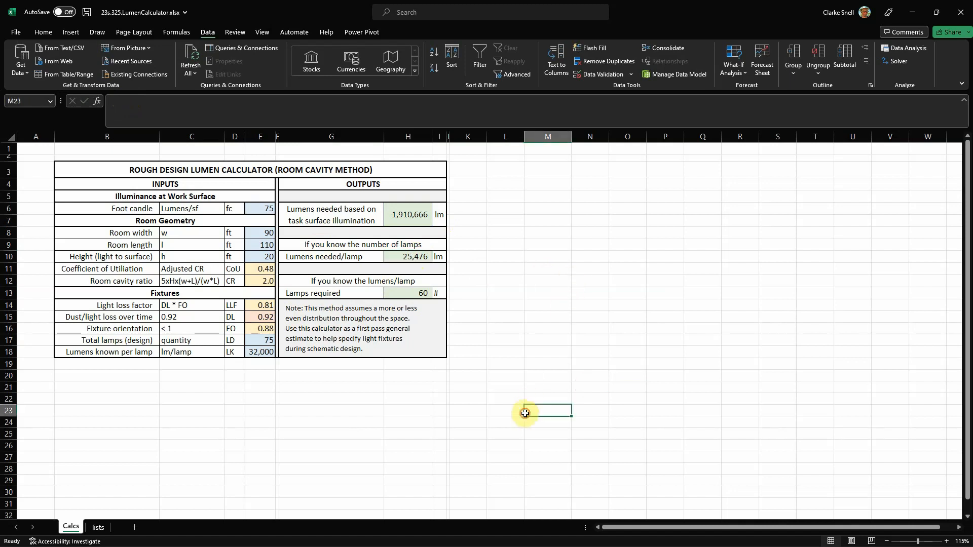
Trace the lamps required formula to the total lumens and the lumens known per lamp, without changing it.
{"action": "left_click", "coordinate": [262, 355]}
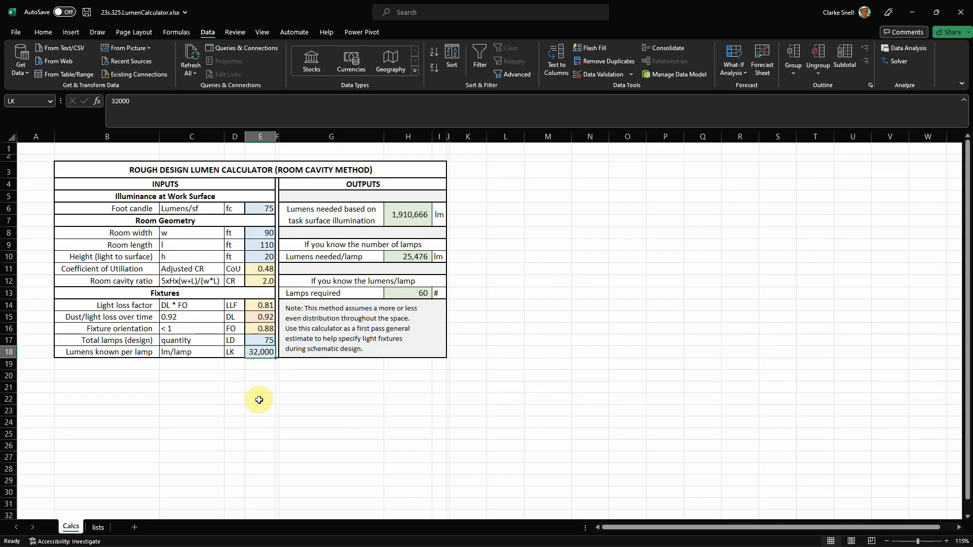
{"action": "left_click", "coordinate": [393, 293]}
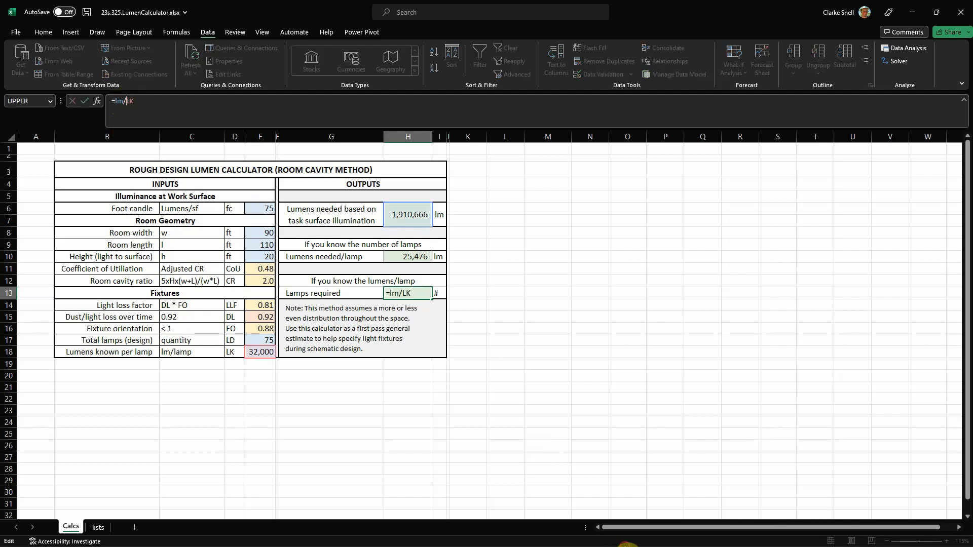
{"action": "left_click", "coordinate": [414, 292]}
{"action": "left_click", "coordinate": [591, 454]}
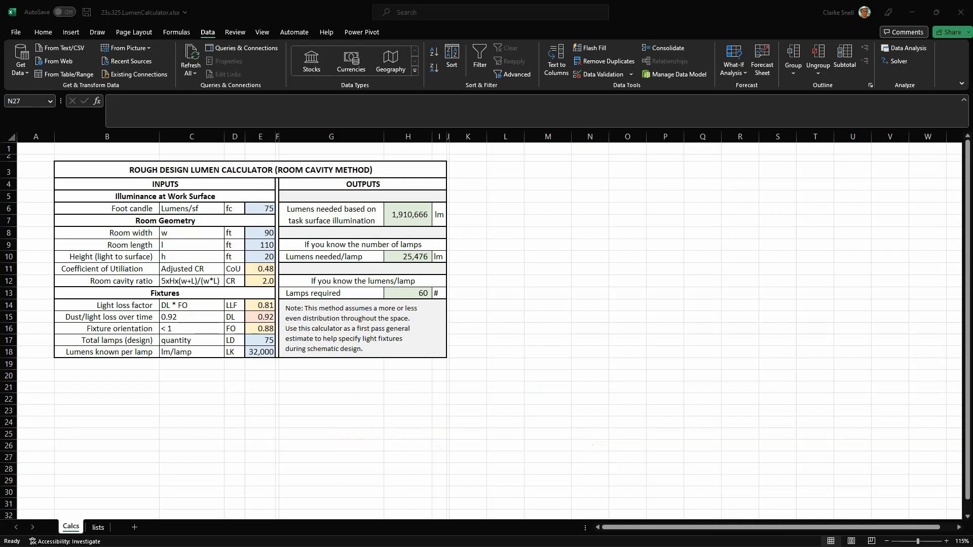
Switch to the browser's gymnasium LED lighting search results and open the 200W LED UFO High Bay Light product listing.
{"action": "key", "text": "alt+Tab"}
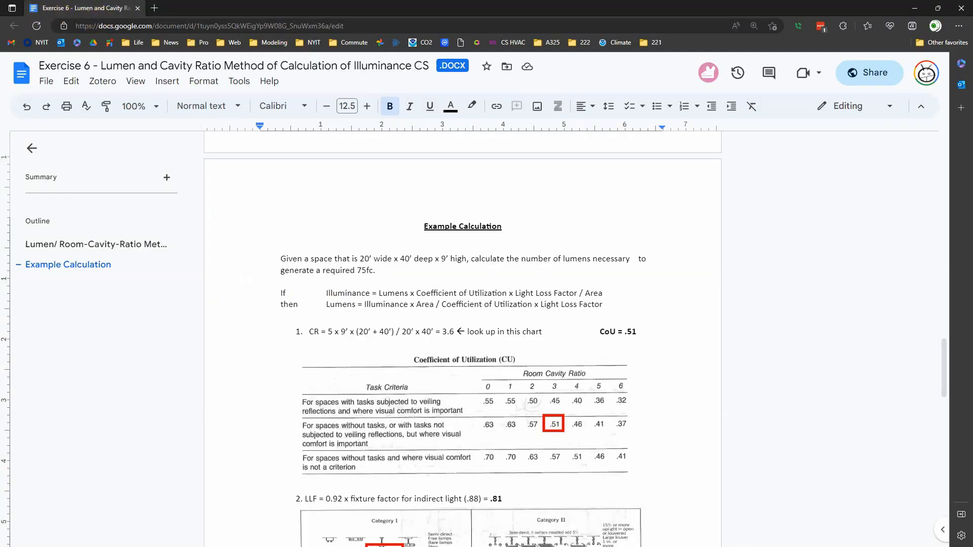
{"action": "key", "text": "alt+Tab"}
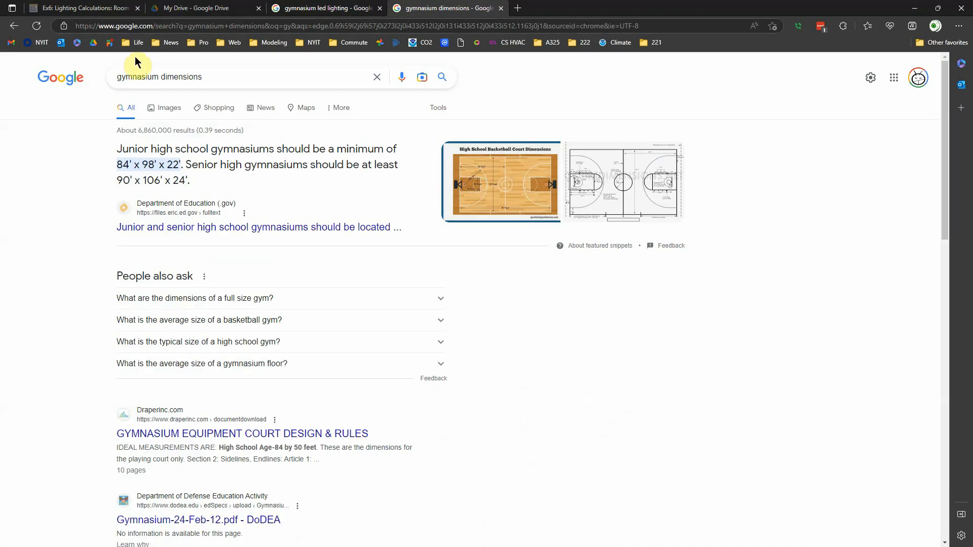
{"action": "left_click", "coordinate": [319, 8]}
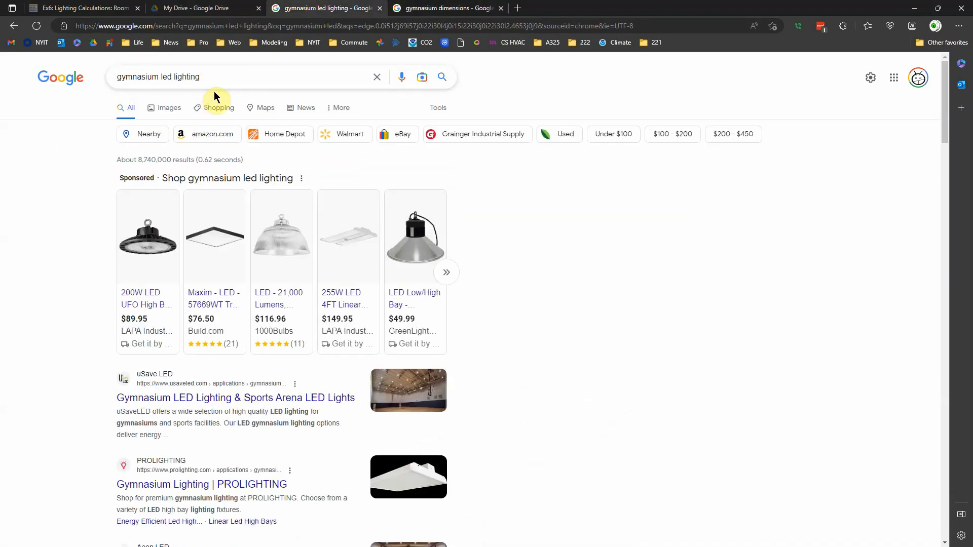
{"action": "left_click", "coordinate": [221, 78]}
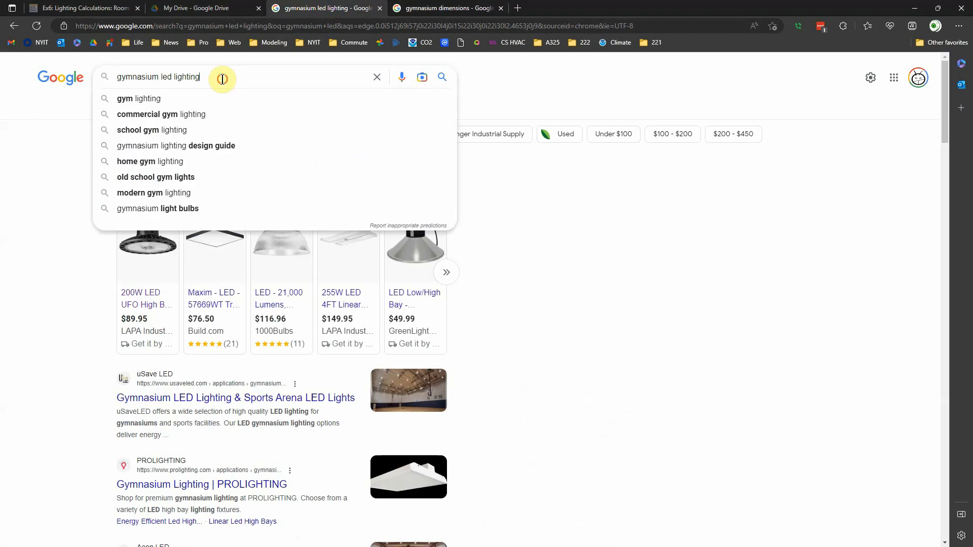
{"action": "left_click", "coordinate": [67, 311]}
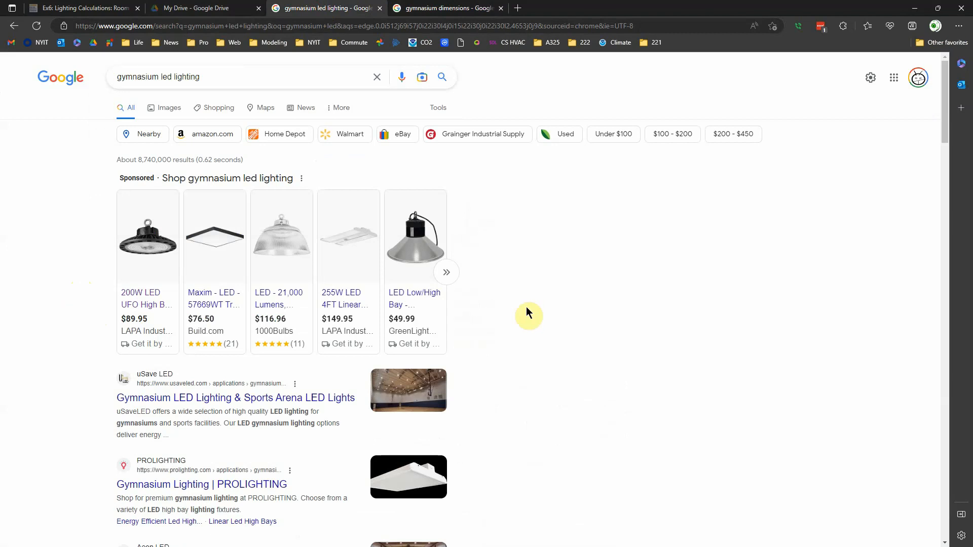
{"action": "mouse_move", "coordinate": [145, 303]}
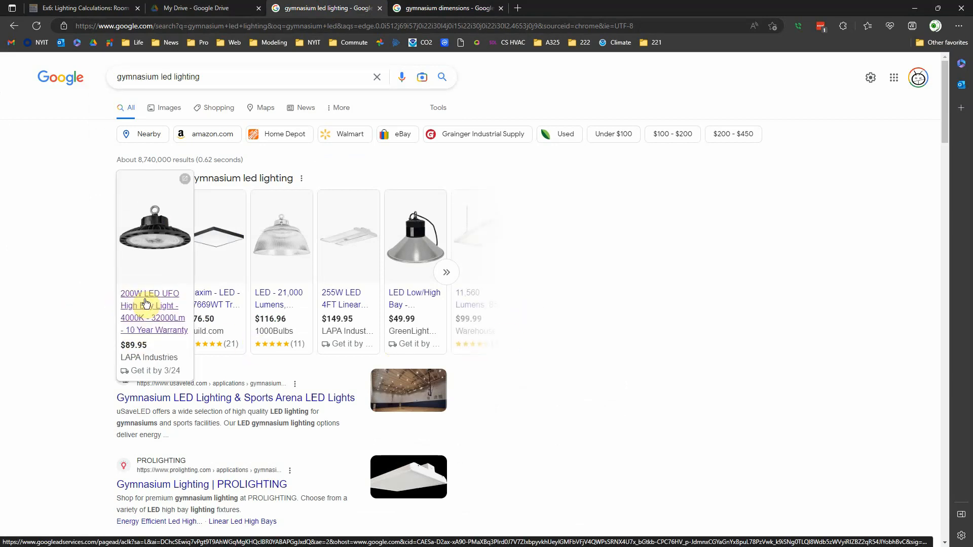
{"action": "left_click", "coordinate": [146, 303]}
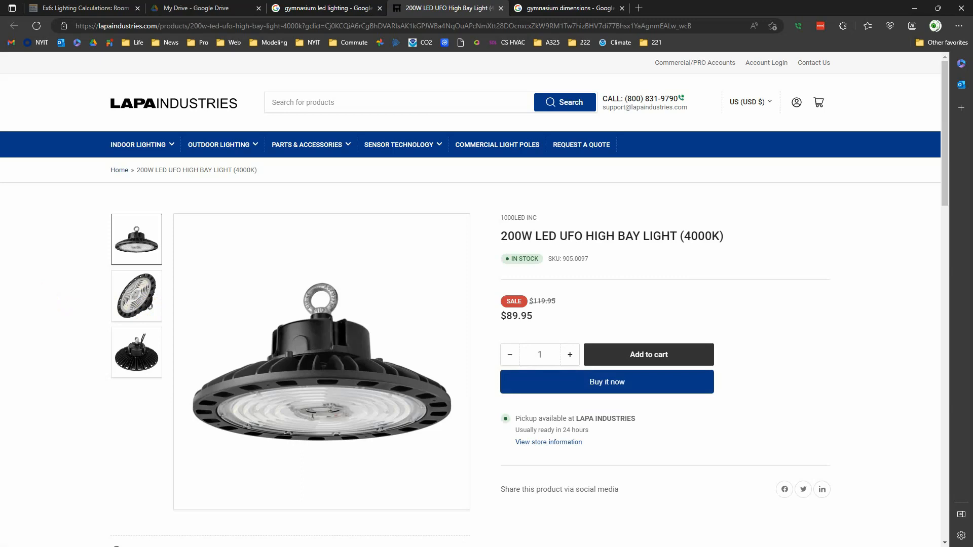
Switch to the Exercise 6 document and highlight the spaces to calculate in item 3, just above Deliverables.
{"action": "key", "text": "alt+Tab"}
{"action": "scroll", "coordinate": [435, 290], "scroll_direction": "down", "scroll_amount": 10}
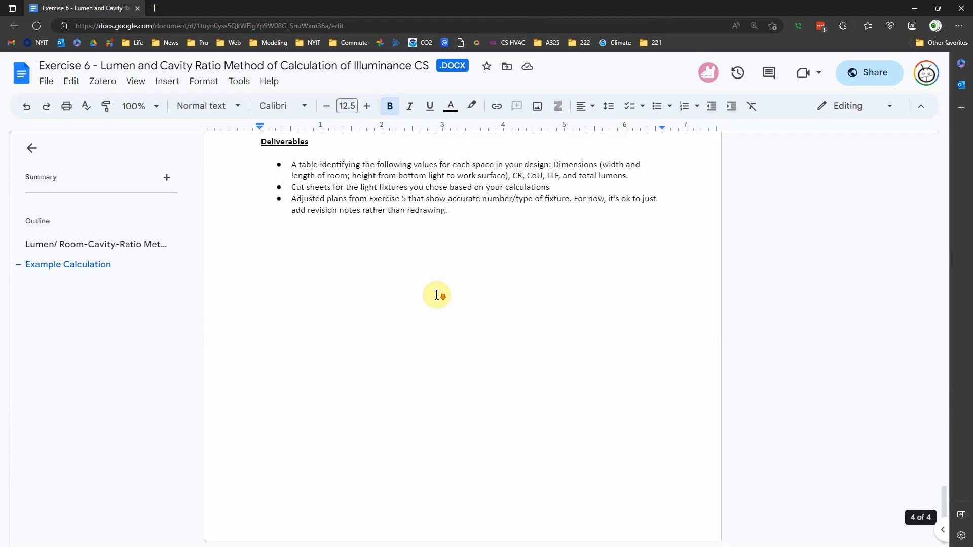
{"action": "scroll", "coordinate": [436, 295], "scroll_direction": "up", "scroll_amount": 3}
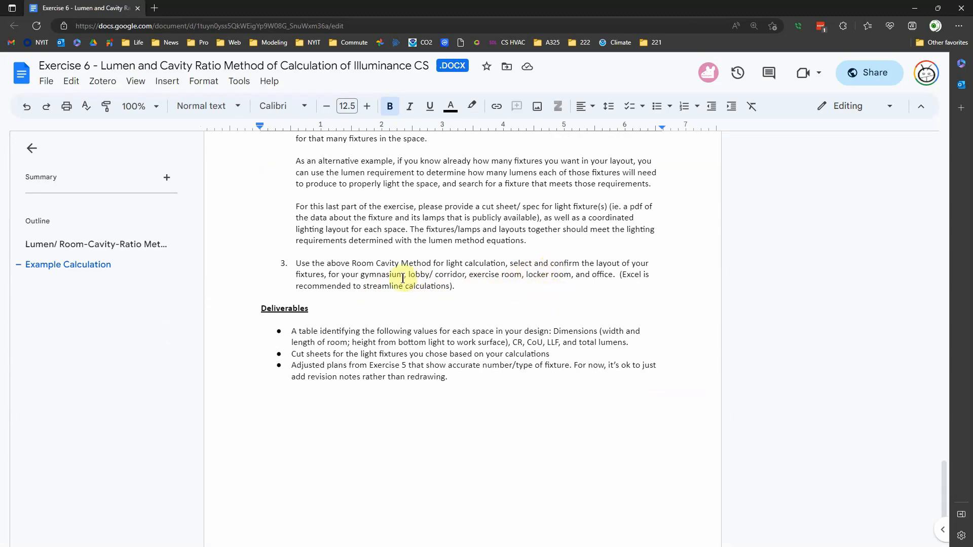
{"action": "left_click_drag", "start_coordinate": [330, 275], "coordinate": [586, 281]}
{"action": "left_click", "coordinate": [518, 322]}
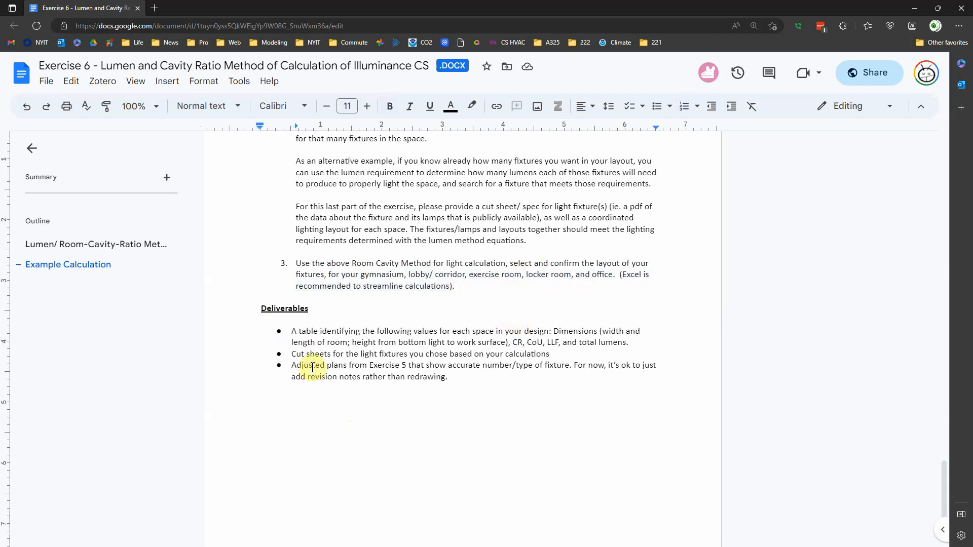
Highlight the deliverable asking for a table of values per space and compare it with the Excel lumen calculator.
{"action": "left_click", "coordinate": [292, 331]}
{"action": "left_click_drag", "start_coordinate": [293, 331], "coordinate": [639, 346]}
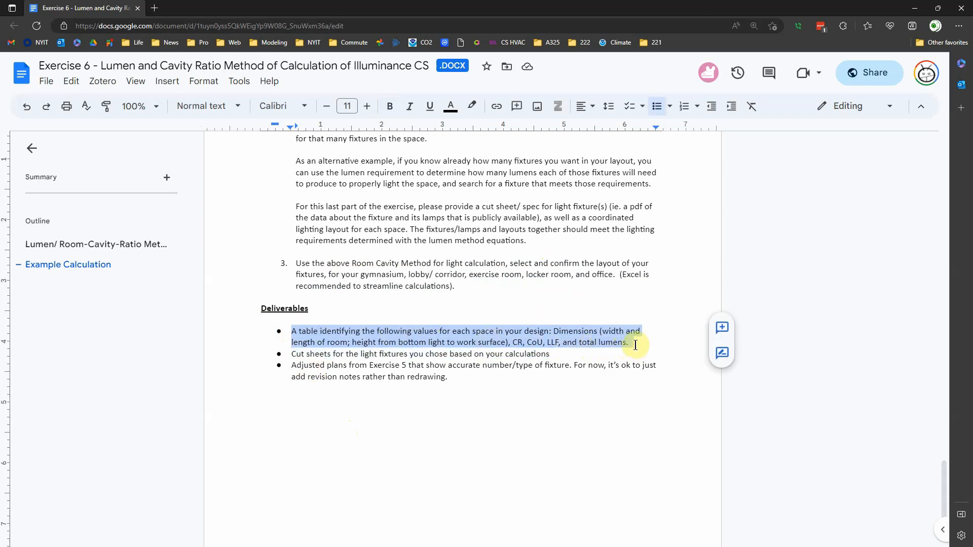
{"action": "key", "text": "alt+Tab"}
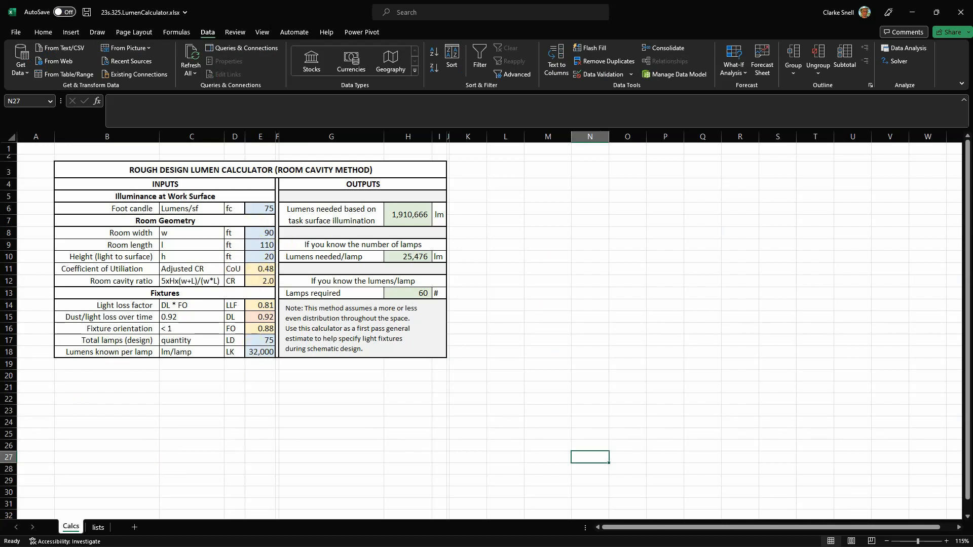
{"action": "key", "text": "alt+Tab"}
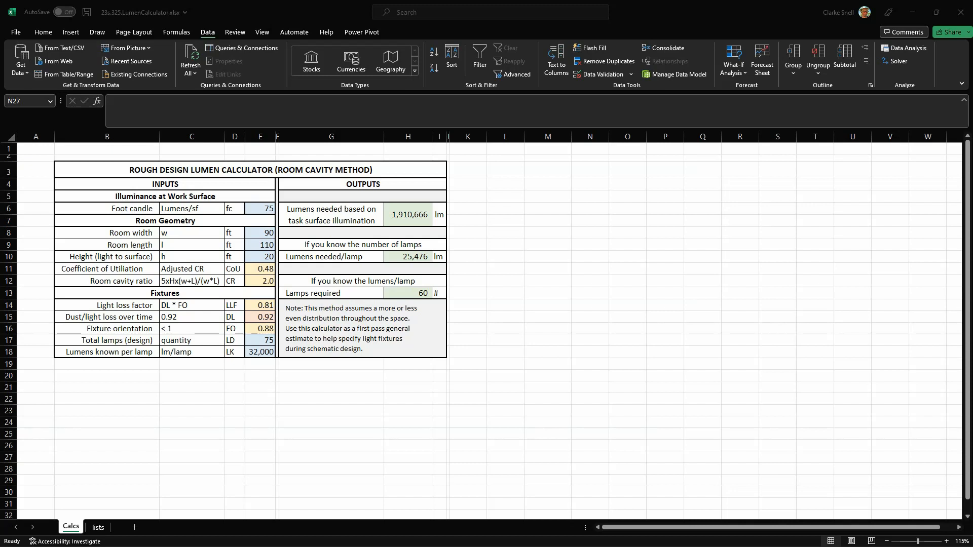
{"action": "left_click", "coordinate": [912, 12]}
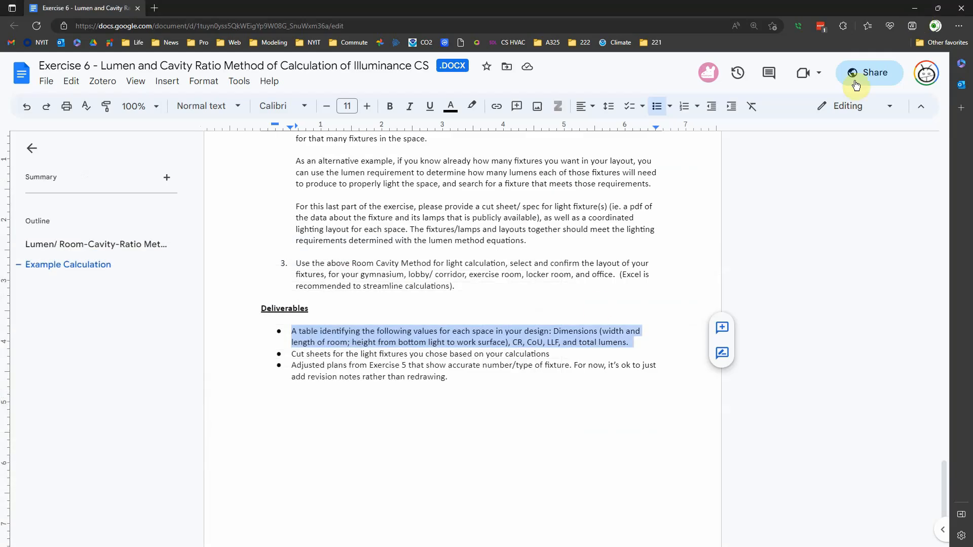
Highlight the fixture cut sheets deliverable and the adjusted Exercise 5 plans deliverable in turn.
{"action": "left_click", "coordinate": [292, 353]}
{"action": "left_click_drag", "start_coordinate": [292, 353], "coordinate": [552, 356]}
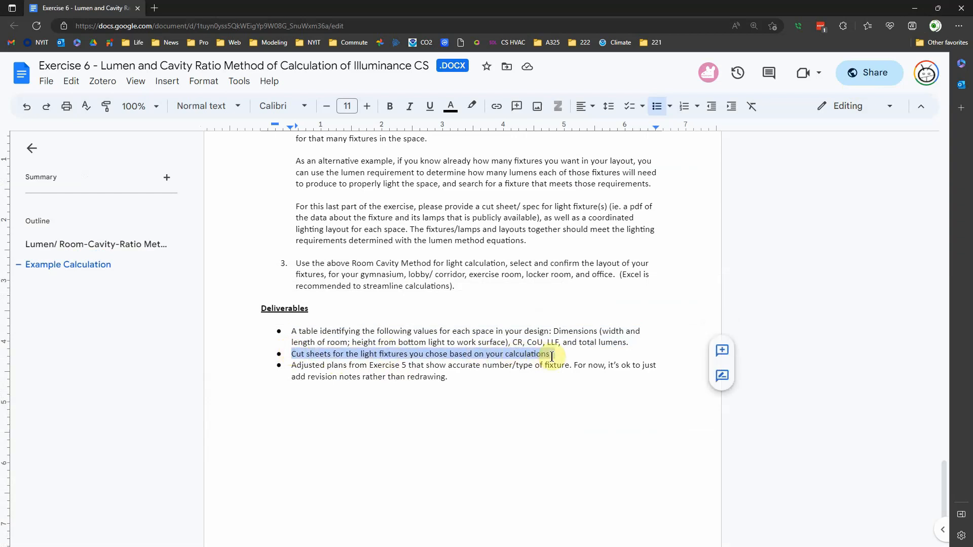
{"action": "left_click", "coordinate": [535, 400]}
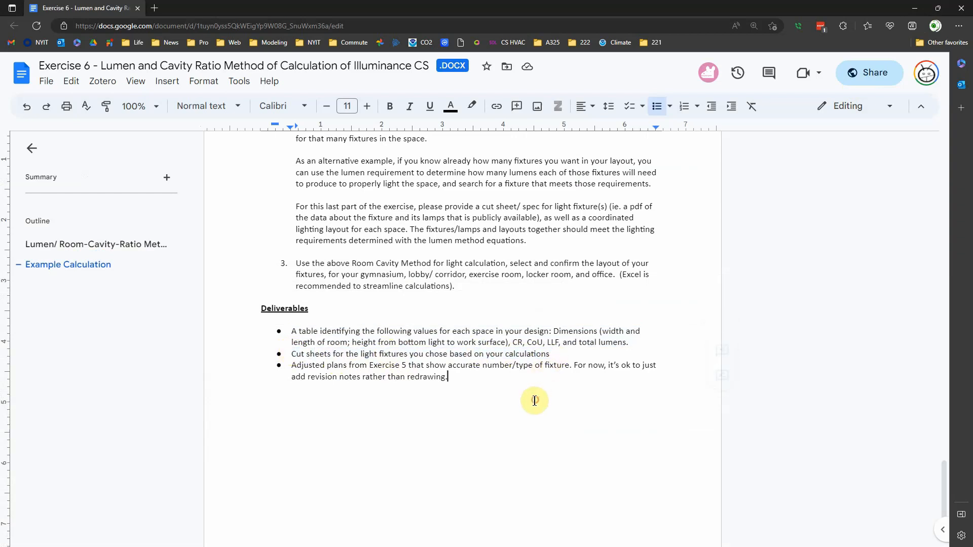
{"action": "left_click", "coordinate": [292, 365]}
{"action": "left_click_drag", "start_coordinate": [292, 365], "coordinate": [468, 382]}
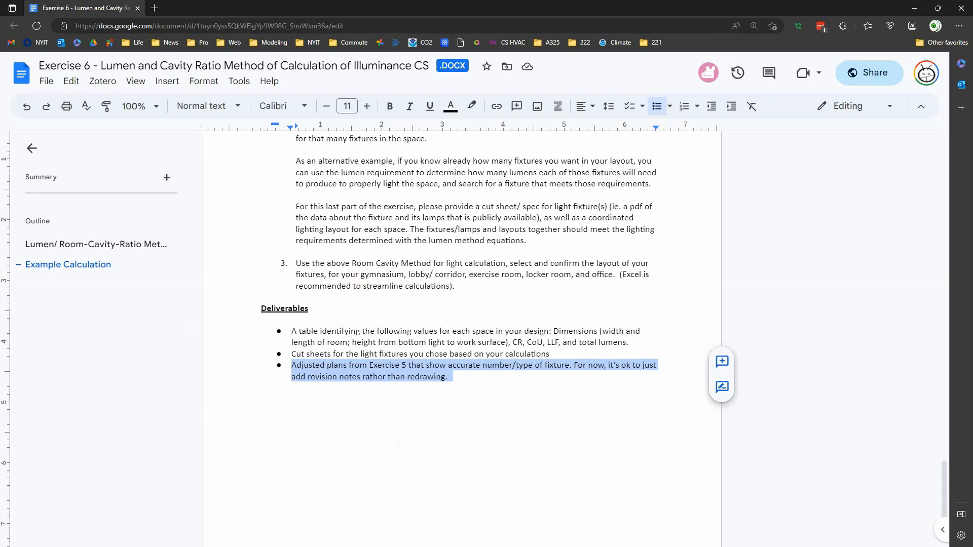
Return to the 200W LED UFO High Bay Light product page and open its 200W UFO light spec sheet.
{"action": "key", "text": "alt+Tab"}
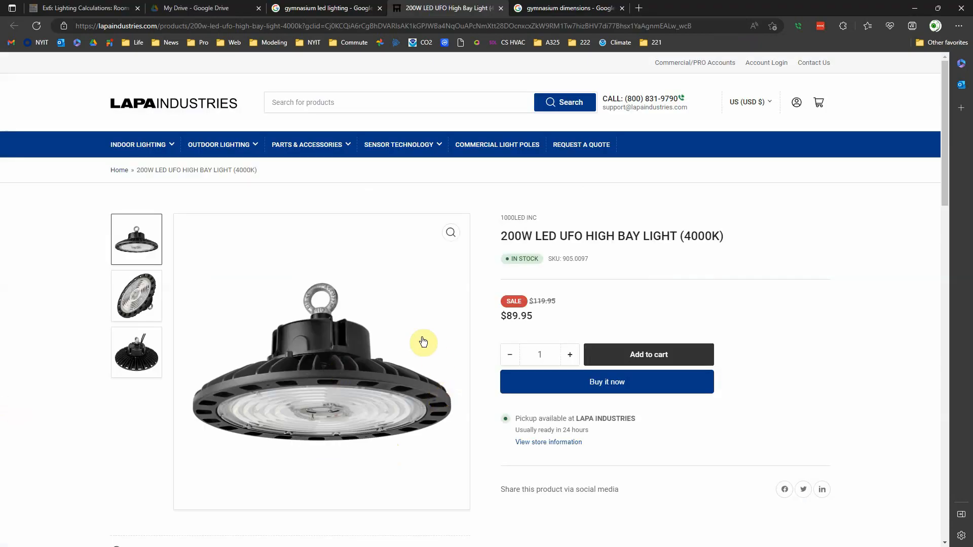
{"action": "left_click", "coordinate": [326, 8]}
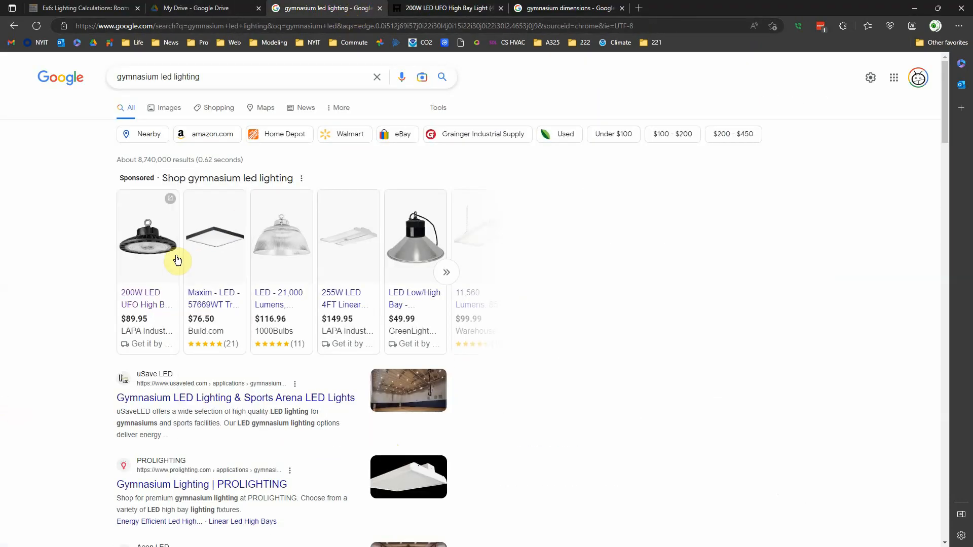
{"action": "left_click", "coordinate": [453, 9]}
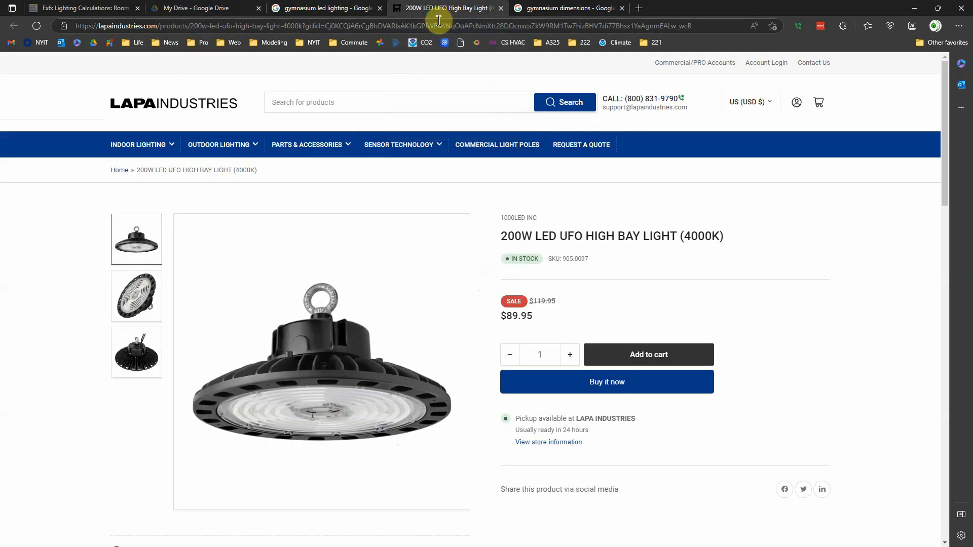
{"action": "scroll", "coordinate": [319, 278], "scroll_direction": "down", "scroll_amount": 4}
{"action": "scroll", "coordinate": [324, 294], "scroll_direction": "down", "scroll_amount": 4}
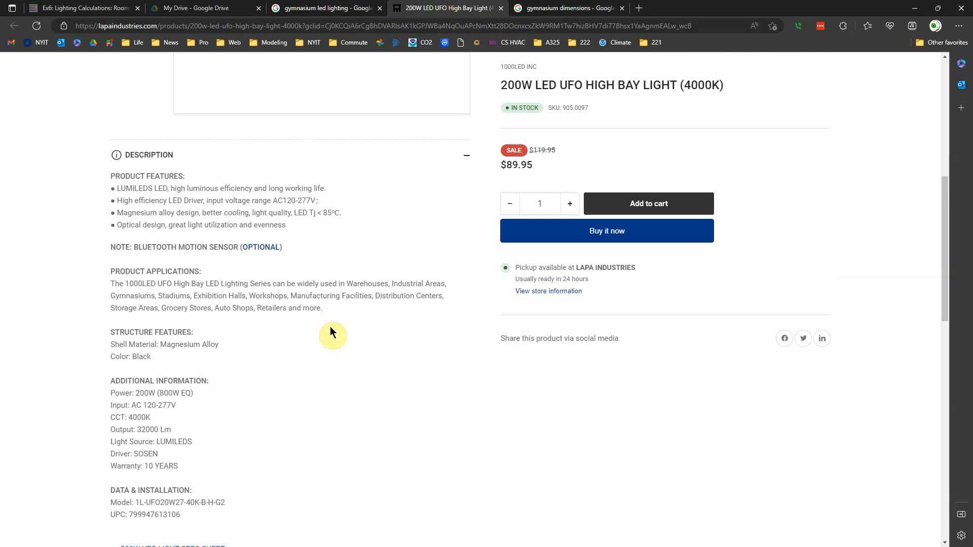
{"action": "scroll", "coordinate": [331, 333], "scroll_direction": "down", "scroll_amount": 4}
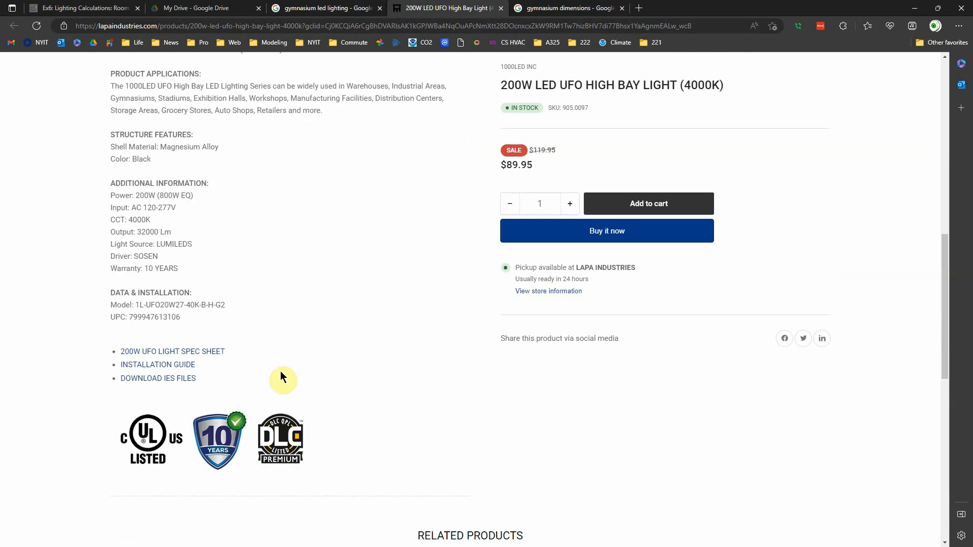
{"action": "left_click", "coordinate": [156, 352]}
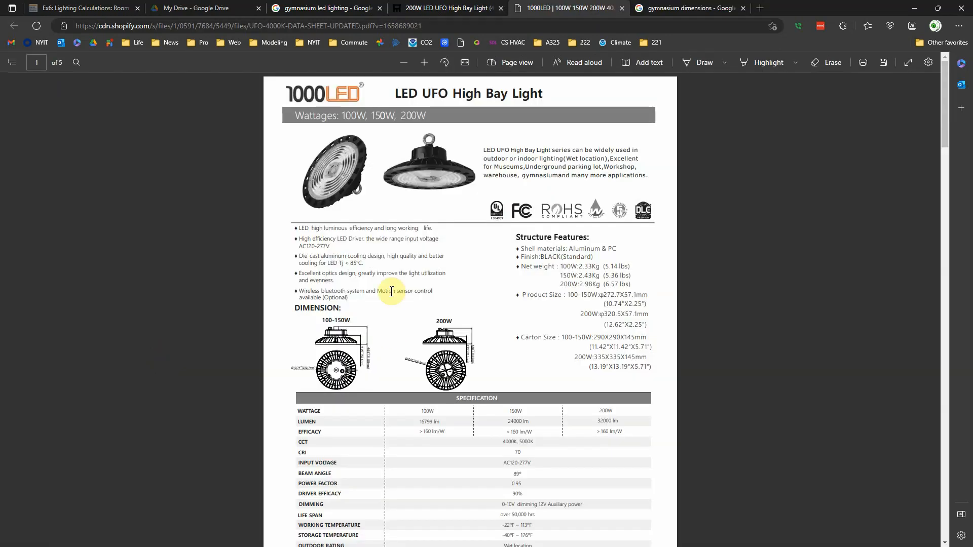
Examine the fixture data sheet's specification table, especially efficacy in lm/W and CRI, and return to the Excel lumen calculator.
{"action": "scroll", "coordinate": [393, 280], "scroll_direction": "down", "scroll_amount": 4}
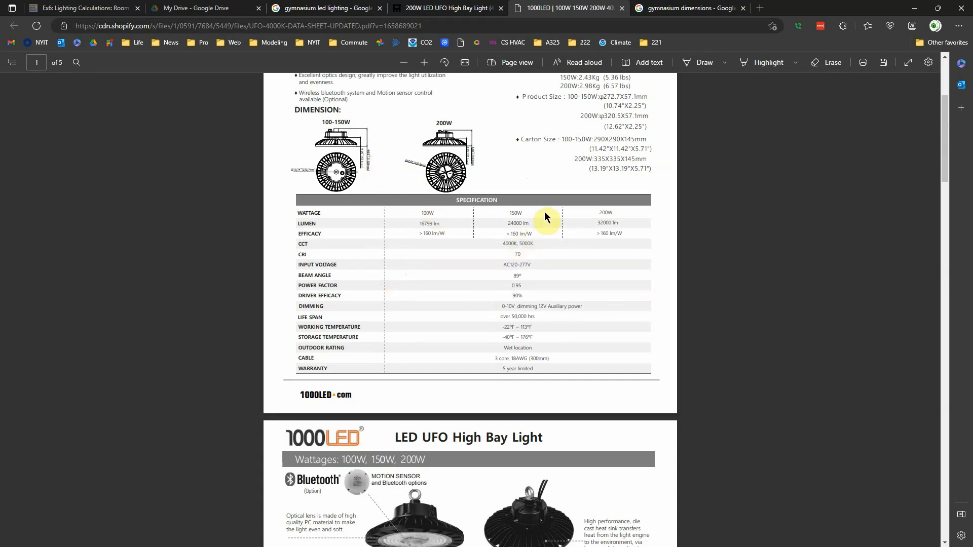
{"action": "scroll", "coordinate": [620, 221], "scroll_direction": "up", "scroll_amount": 4}
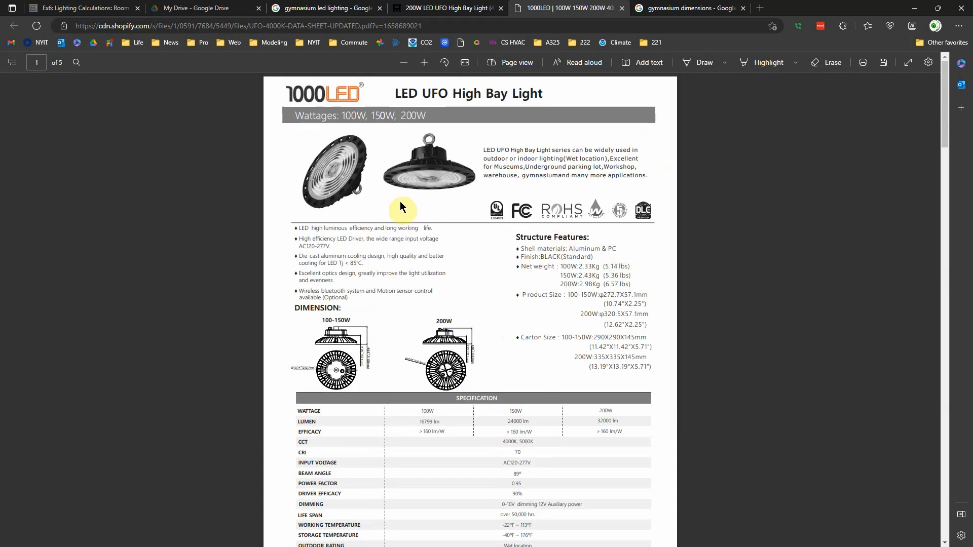
{"action": "scroll", "coordinate": [500, 304], "scroll_direction": "down", "scroll_amount": 4}
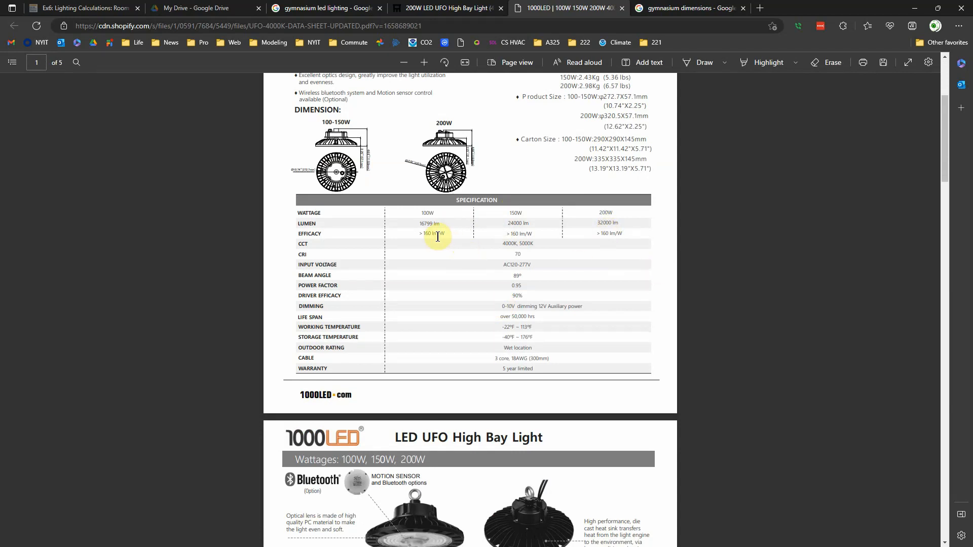
{"action": "left_click_drag", "start_coordinate": [432, 233], "coordinate": [446, 233]}
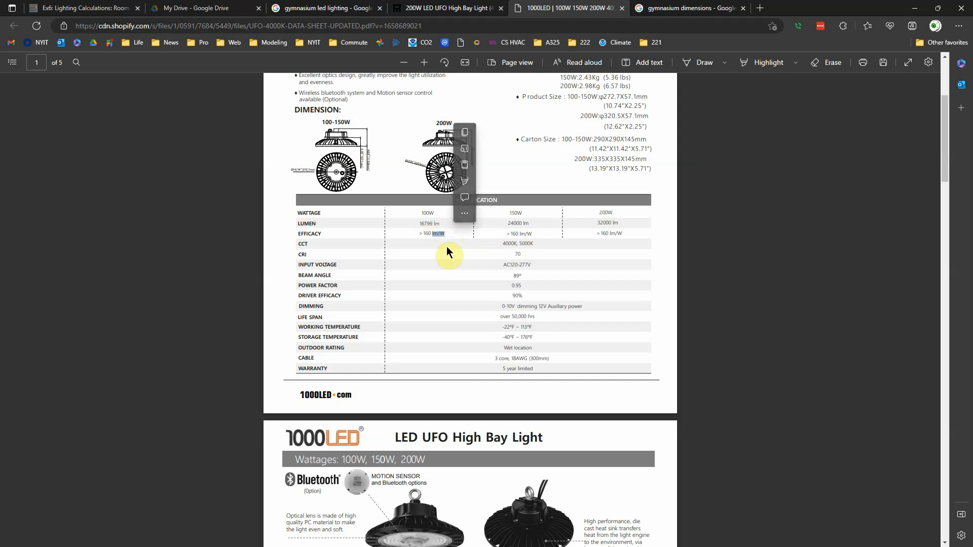
{"action": "left_click", "coordinate": [446, 246]}
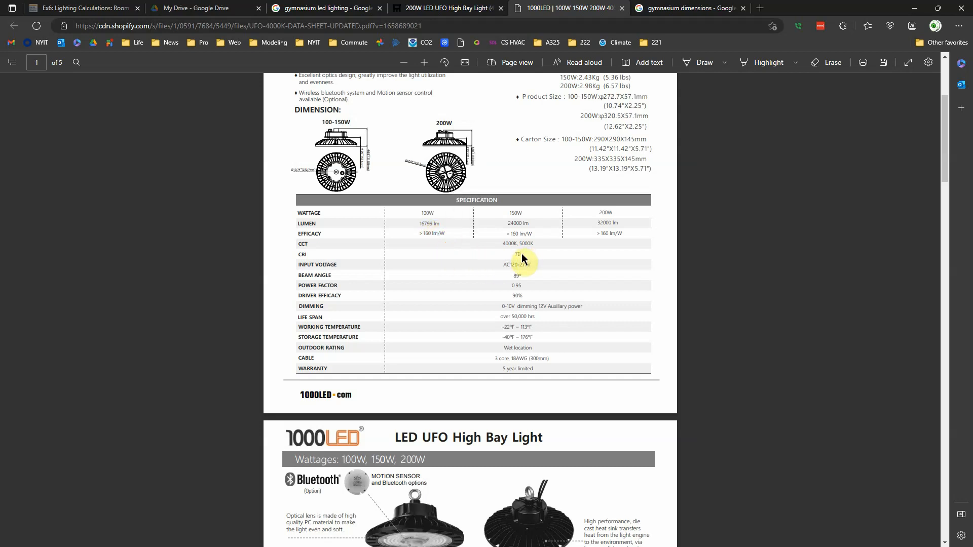
{"action": "left_click_drag", "start_coordinate": [515, 255], "coordinate": [514, 257]}
{"action": "left_click", "coordinate": [589, 251]}
{"action": "left_click", "coordinate": [540, 257]}
{"action": "key", "text": "alt+Tab"}
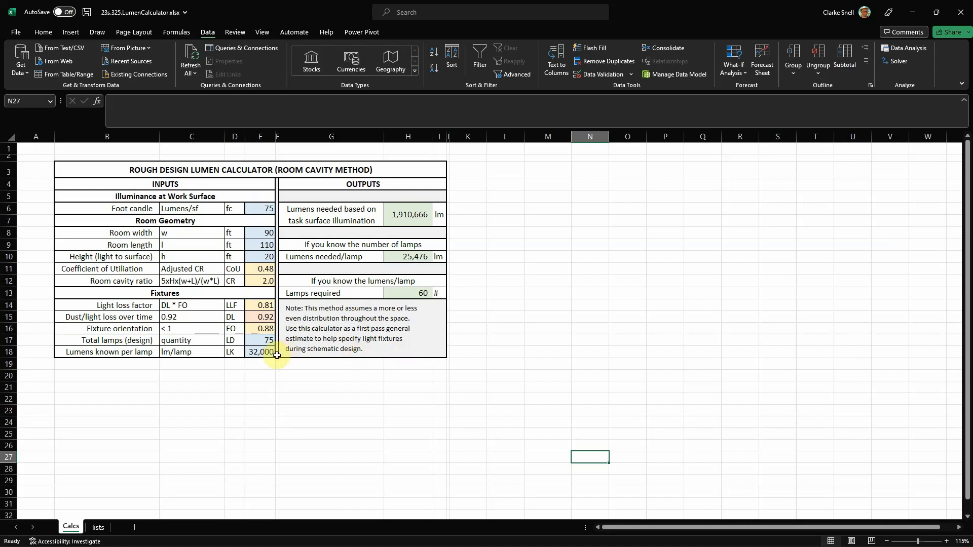
Set the known lumens per lamp to 100 to test its effect on the lamps required.
{"action": "left_click", "coordinate": [251, 354]}
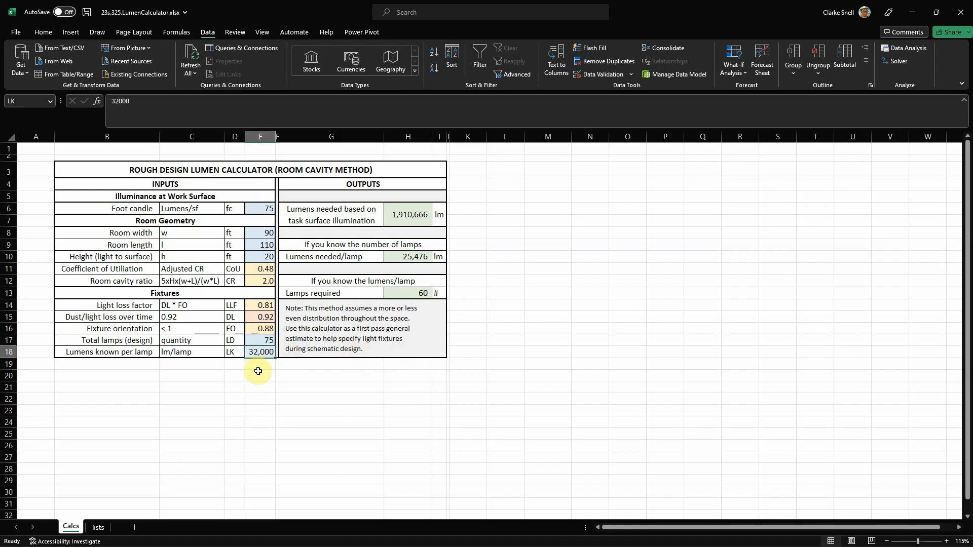
{"action": "type", "text": "100"}
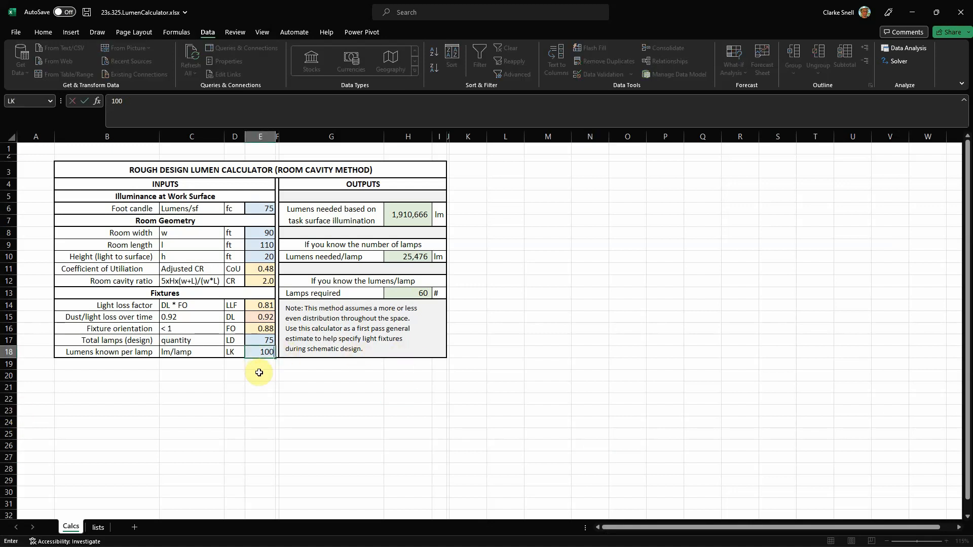
{"action": "key", "text": "Return"}
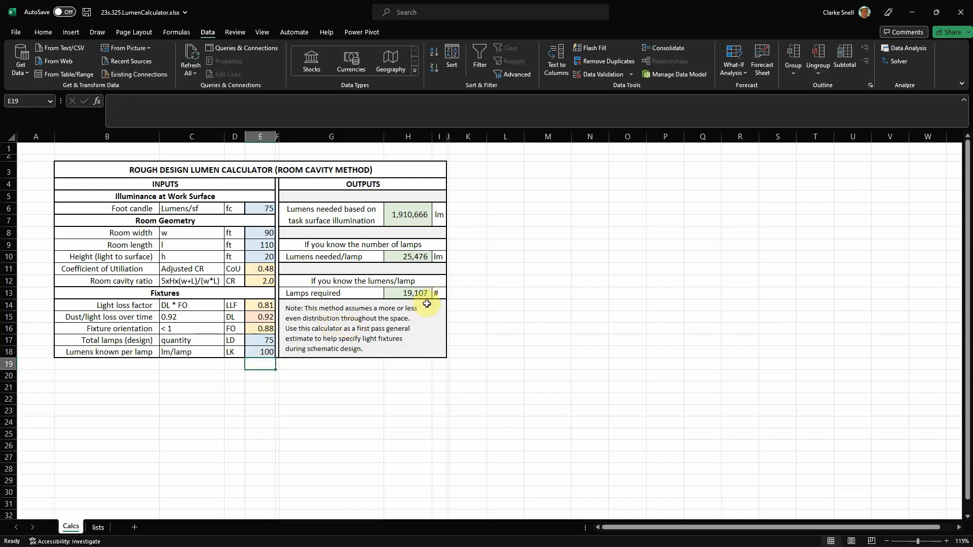
Set the known lumens per lamp to 32,000 and check the lamps required formula.
{"action": "left_click", "coordinate": [261, 354]}
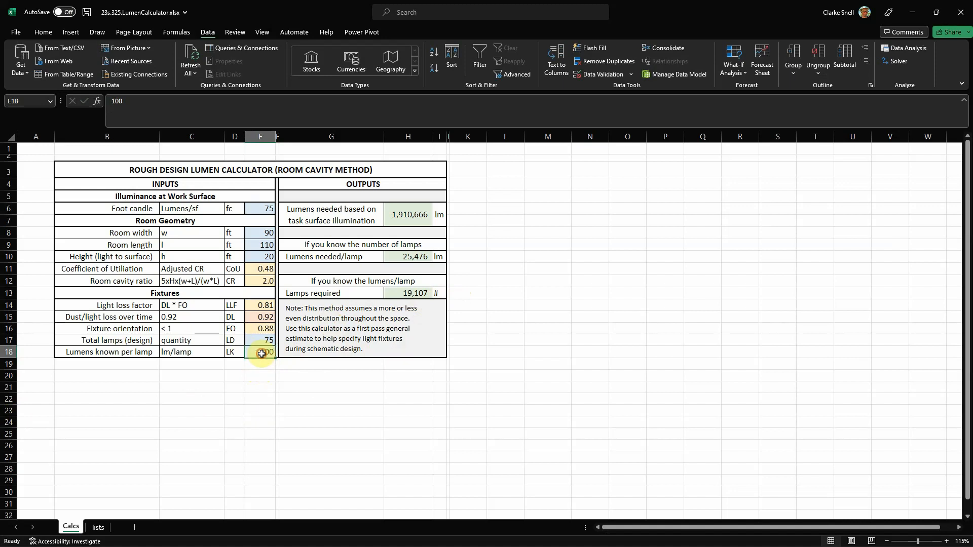
{"action": "type", "text": "32,00"}
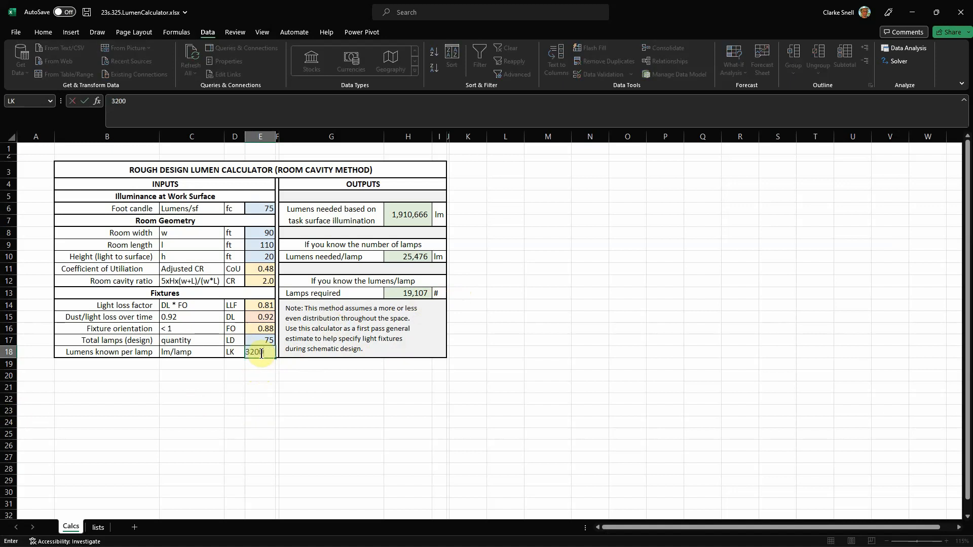
{"action": "type", "text": "0"}
{"action": "key", "text": "Return"}
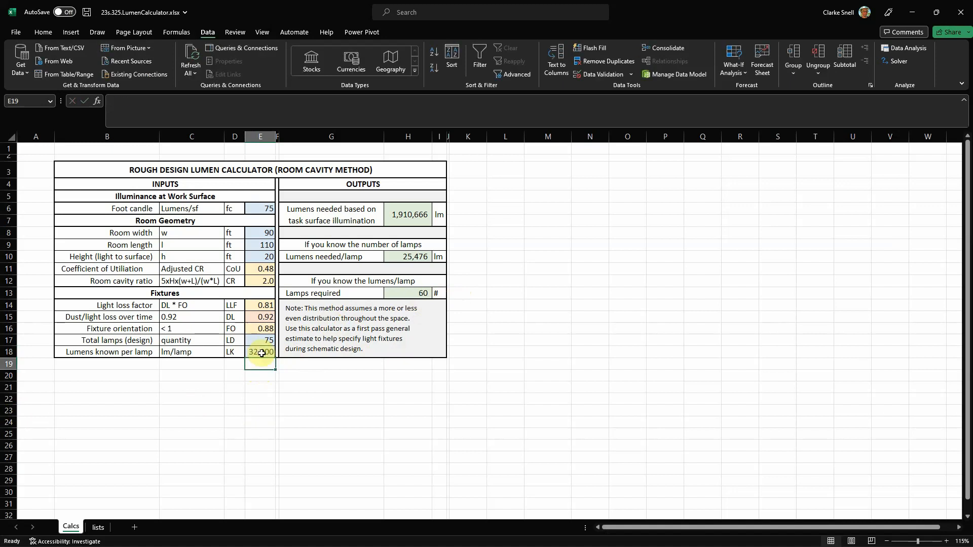
{"action": "left_click", "coordinate": [197, 433]}
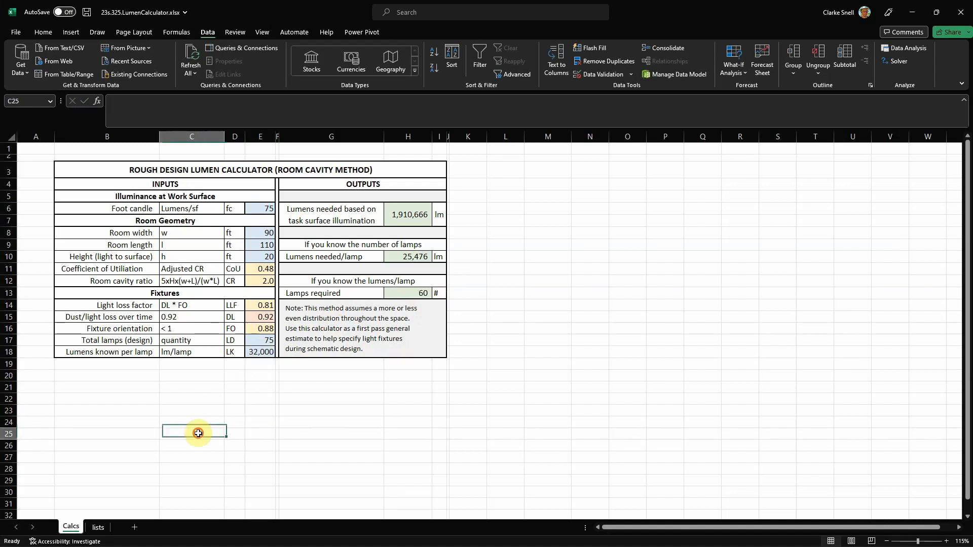
{"action": "left_click", "coordinate": [418, 293]}
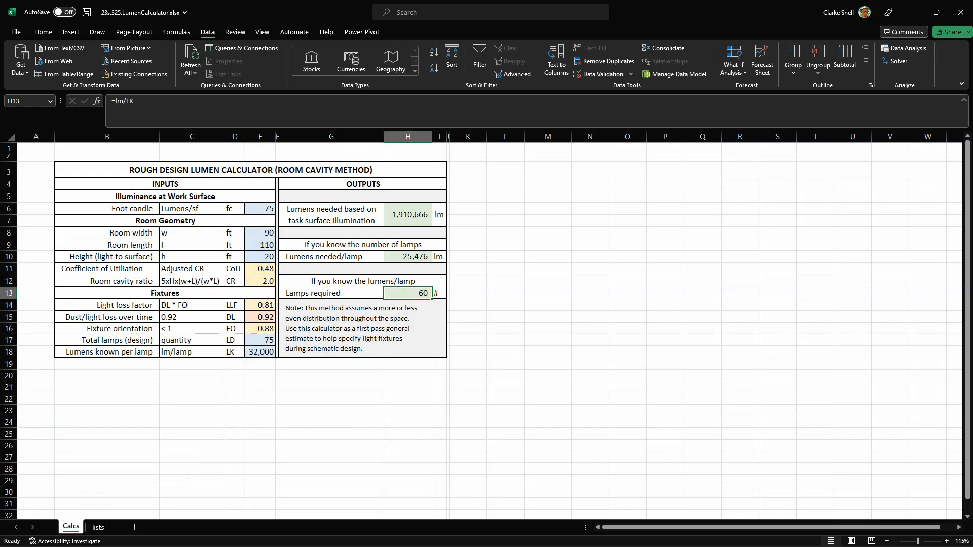
Review the LED UFO High Bay Light data sheet in the browser, including its control options and sensor pages, and return to the Excel lumen calculator.
{"action": "key", "text": "alt+Tab"}
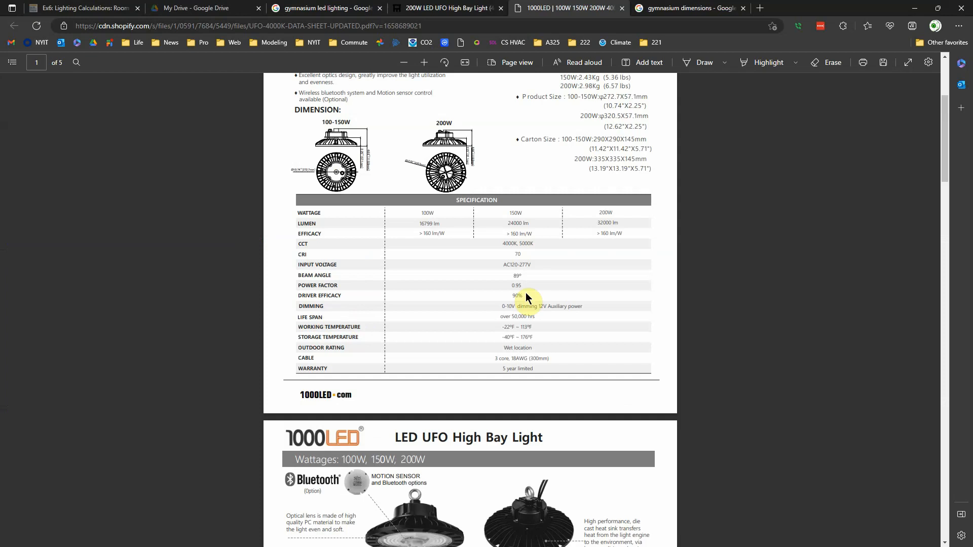
{"action": "scroll", "coordinate": [527, 304], "scroll_direction": "up", "scroll_amount": 4}
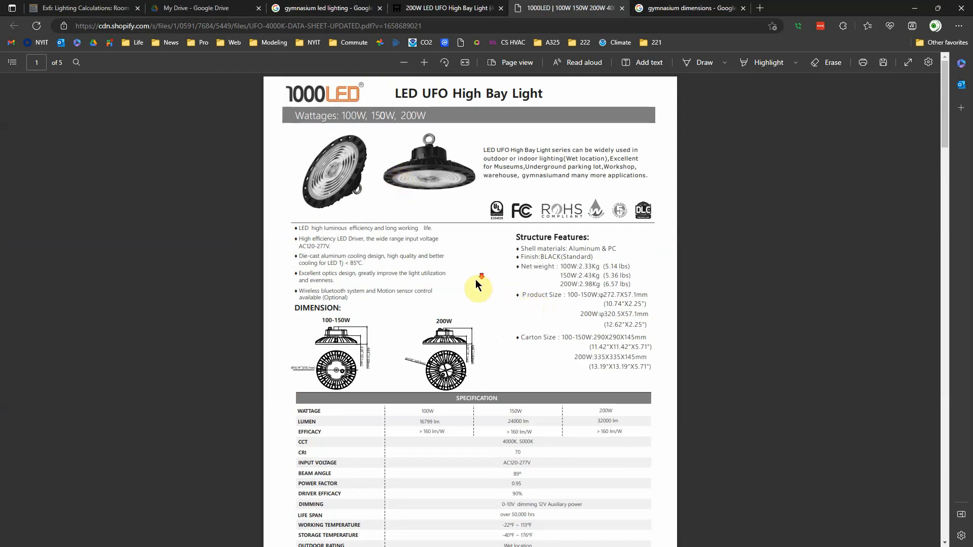
{"action": "scroll", "coordinate": [476, 284], "scroll_direction": "down", "scroll_amount": 4}
{"action": "scroll", "coordinate": [475, 280], "scroll_direction": "down", "scroll_amount": 8}
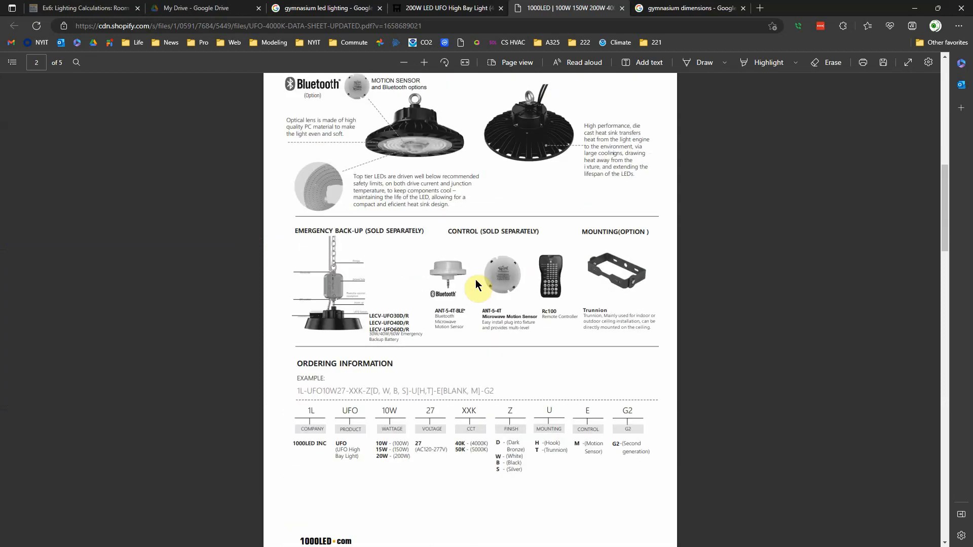
{"action": "scroll", "coordinate": [475, 279], "scroll_direction": "down", "scroll_amount": 8}
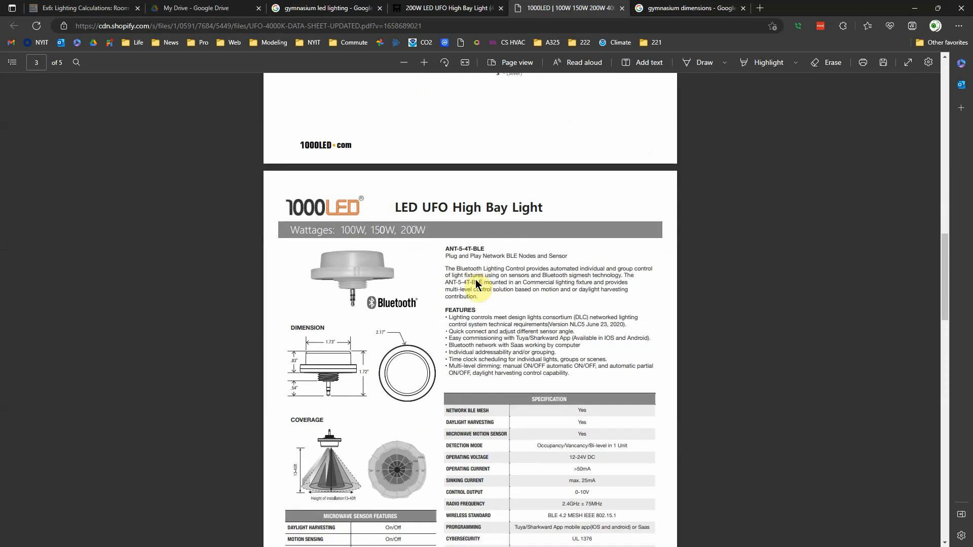
{"action": "scroll", "coordinate": [476, 279], "scroll_direction": "down", "scroll_amount": 4}
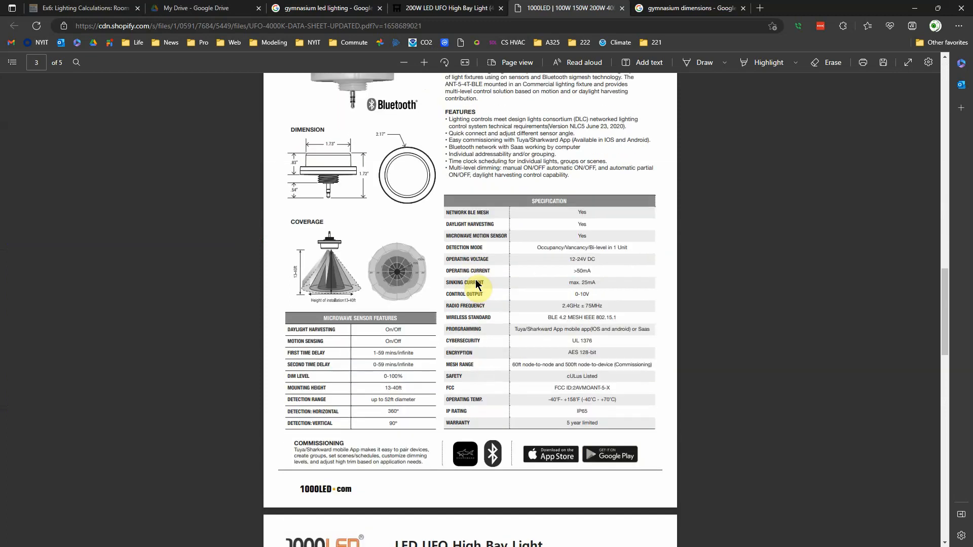
{"action": "scroll", "coordinate": [475, 284], "scroll_direction": "up", "scroll_amount": 20}
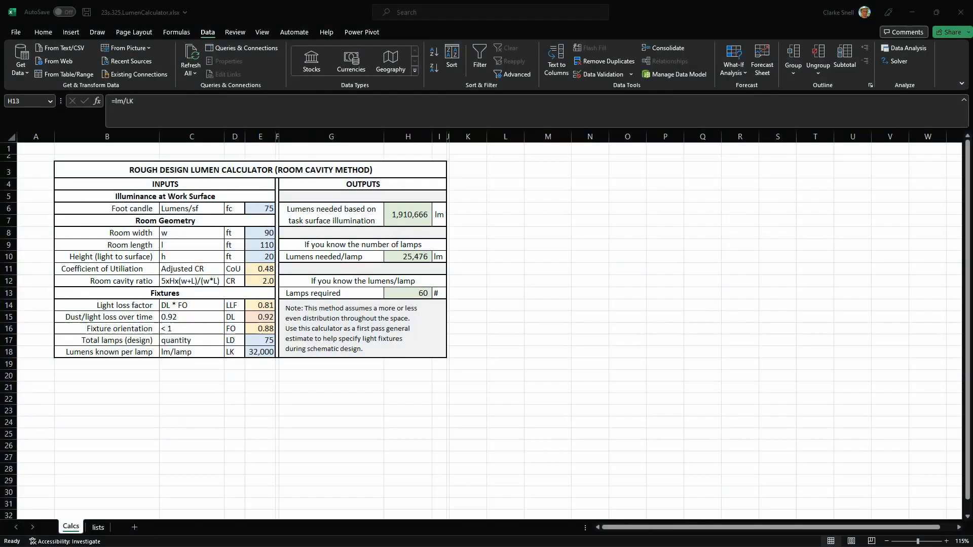
{"action": "left_click", "coordinate": [355, 466]}
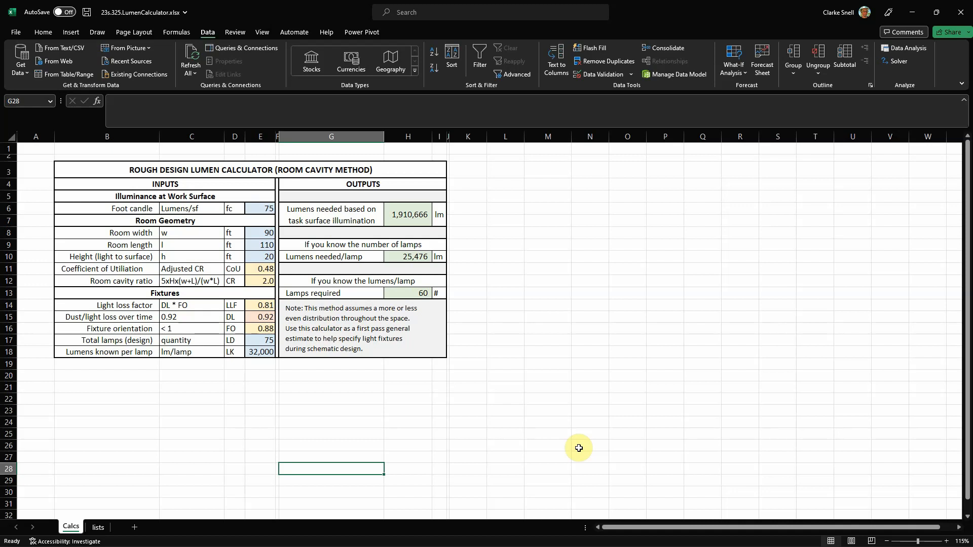
{"action": "left_click", "coordinate": [235, 422]}
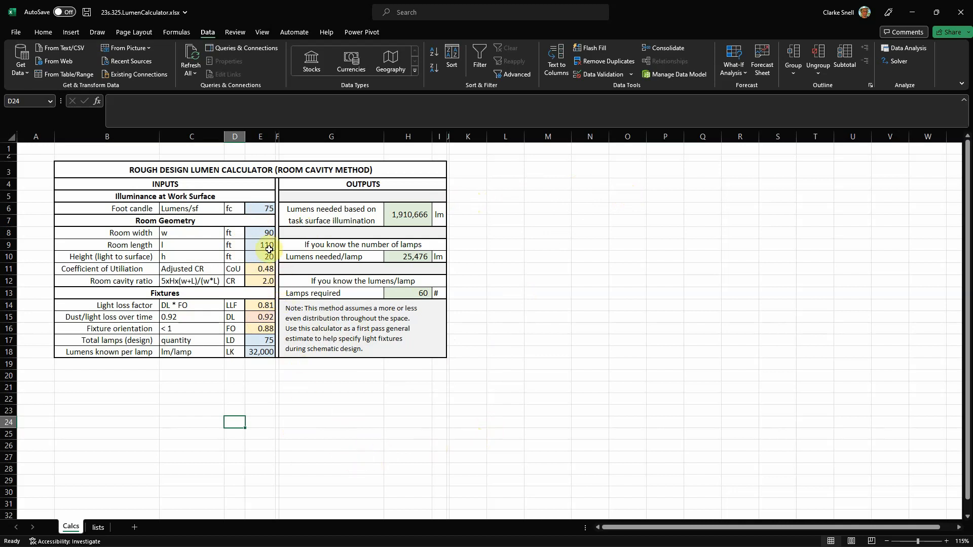
Set the room width and length to 20 ft each and the light-to-surface height to 6 ft.
{"action": "left_click", "coordinate": [262, 233]}
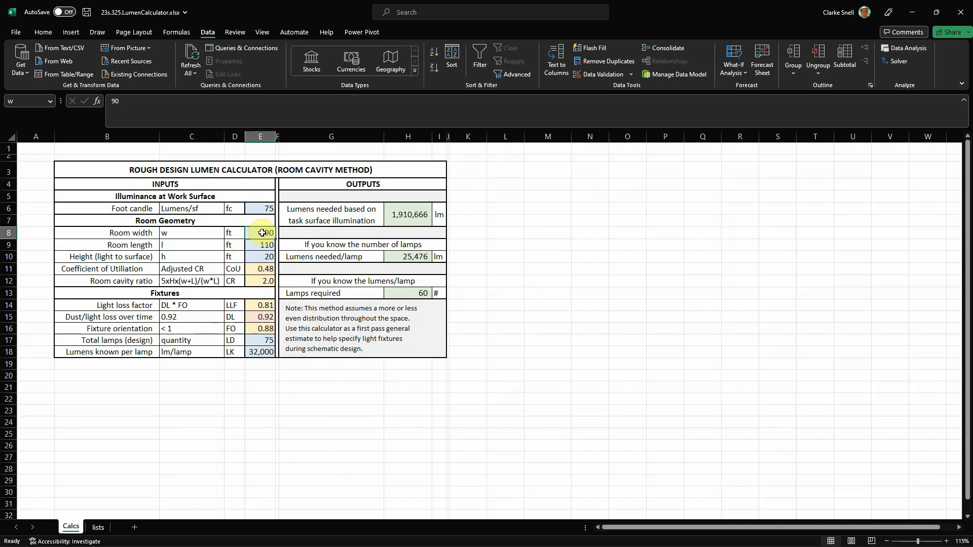
{"action": "type", "text": "20"}
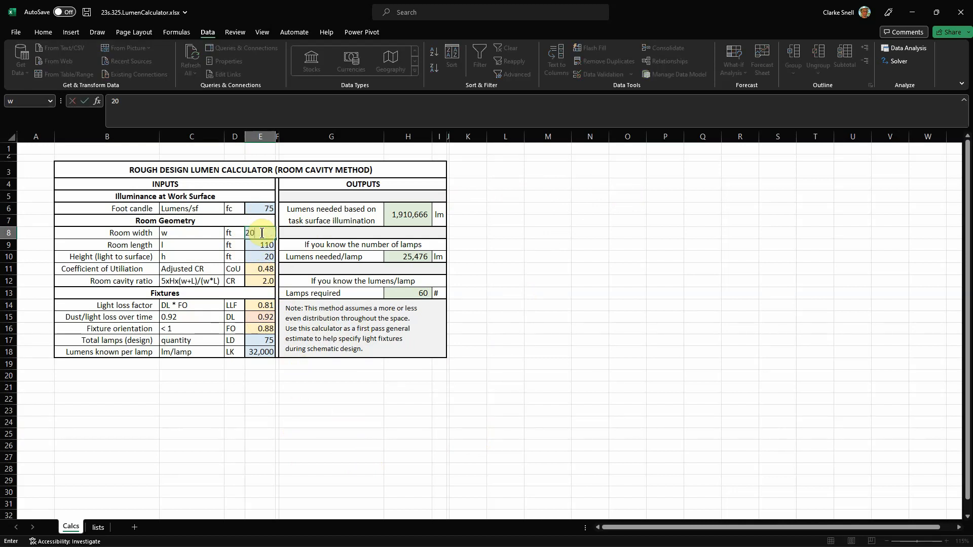
{"action": "left_click", "coordinate": [269, 245]}
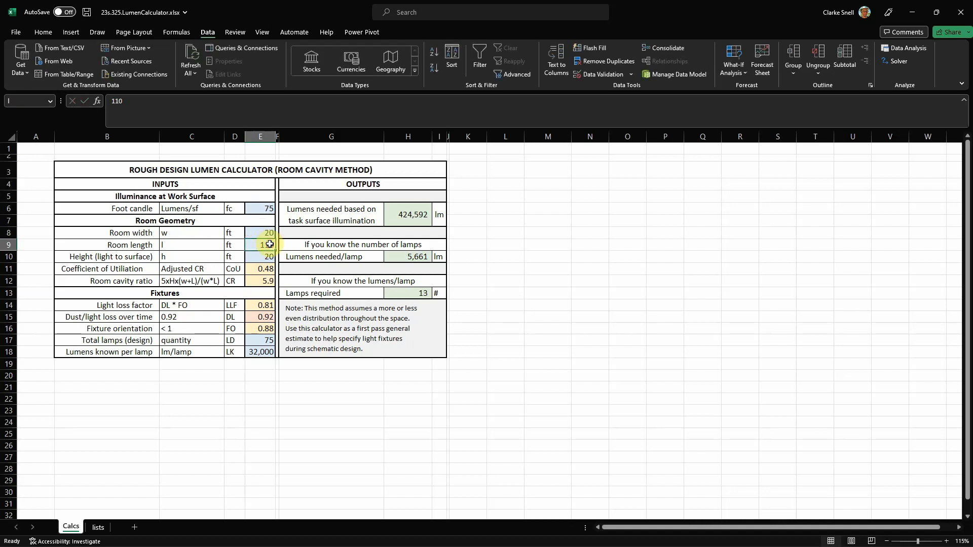
{"action": "type", "text": "20"}
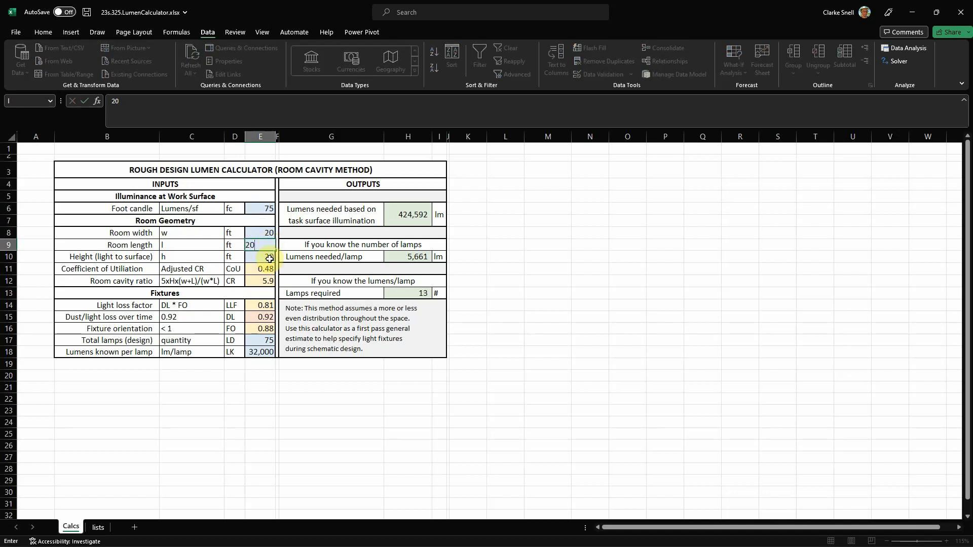
{"action": "left_click", "coordinate": [270, 257]}
{"action": "type", "text": "6"}
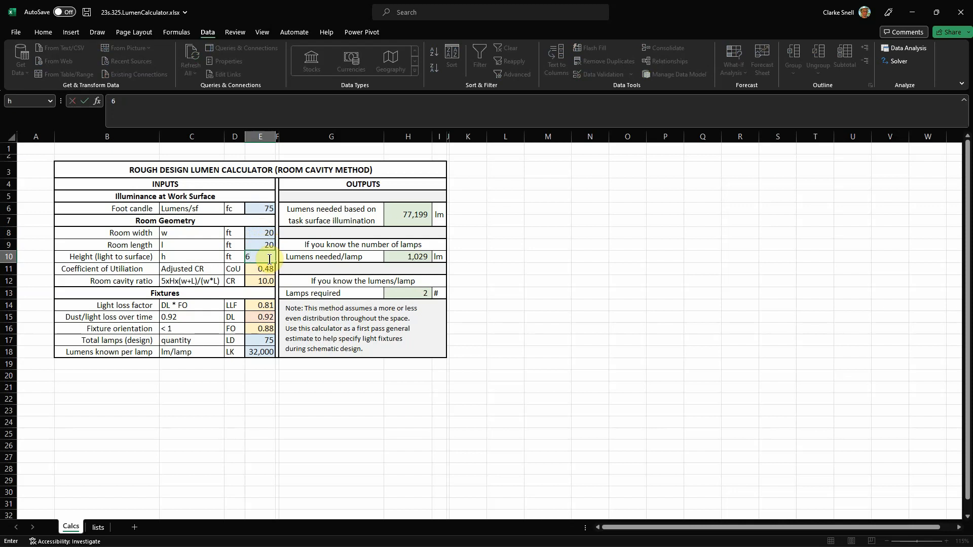
{"action": "key", "text": "Return"}
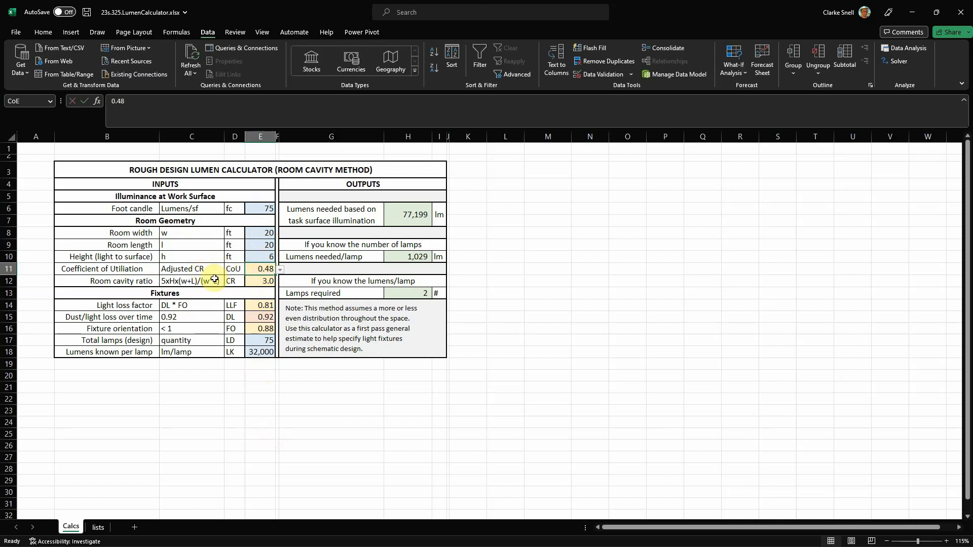
Inspect the room cavity ratio formula alongside the coefficient of utilization input.
{"action": "left_click", "coordinate": [266, 282]}
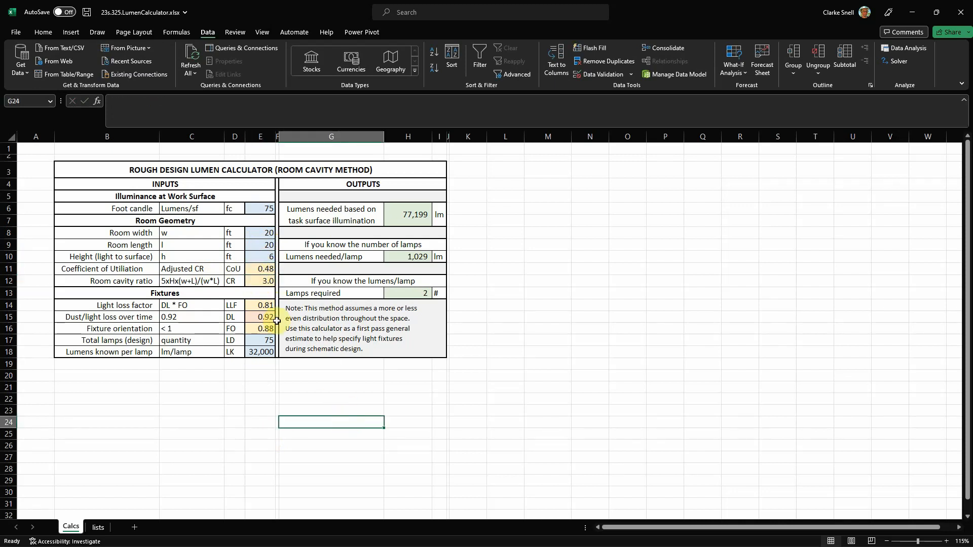
{"action": "left_click", "coordinate": [269, 270]}
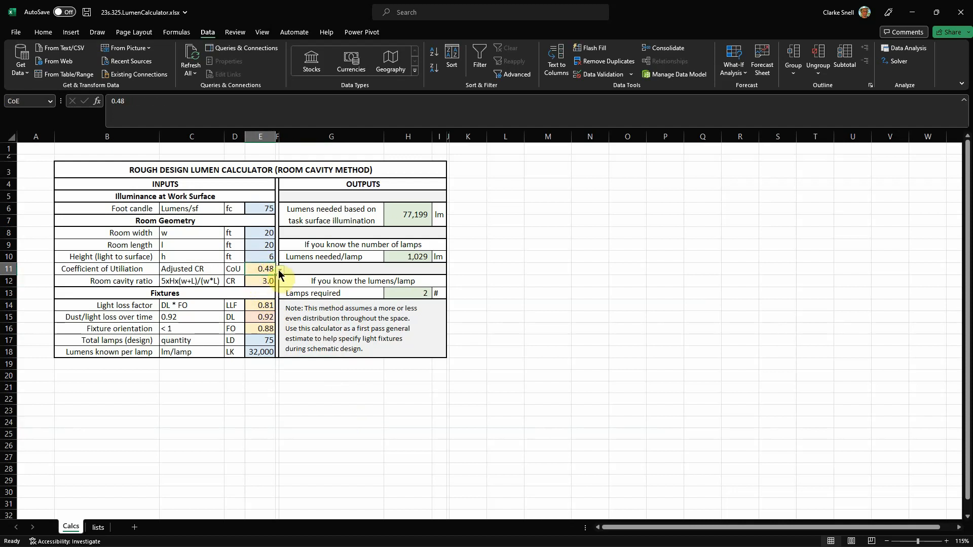
{"action": "left_click", "coordinate": [266, 280]}
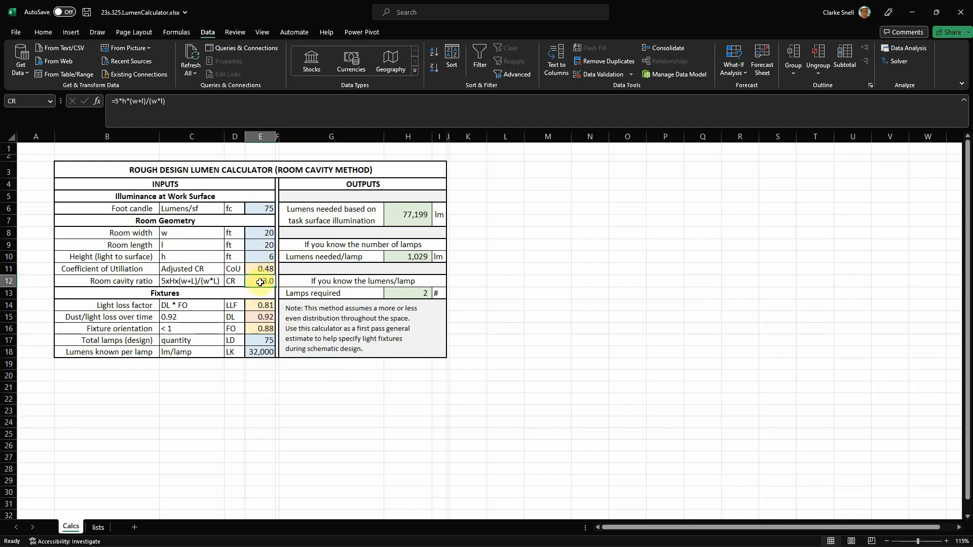
Undo the trial room dimensions and the lumens-per-lamp edits, and recheck the room cavity ratio.
{"action": "key", "text": "ctrl+z"}
{"action": "key", "text": "ctrl+z"}
{"action": "key", "text": "ctrl+z"}
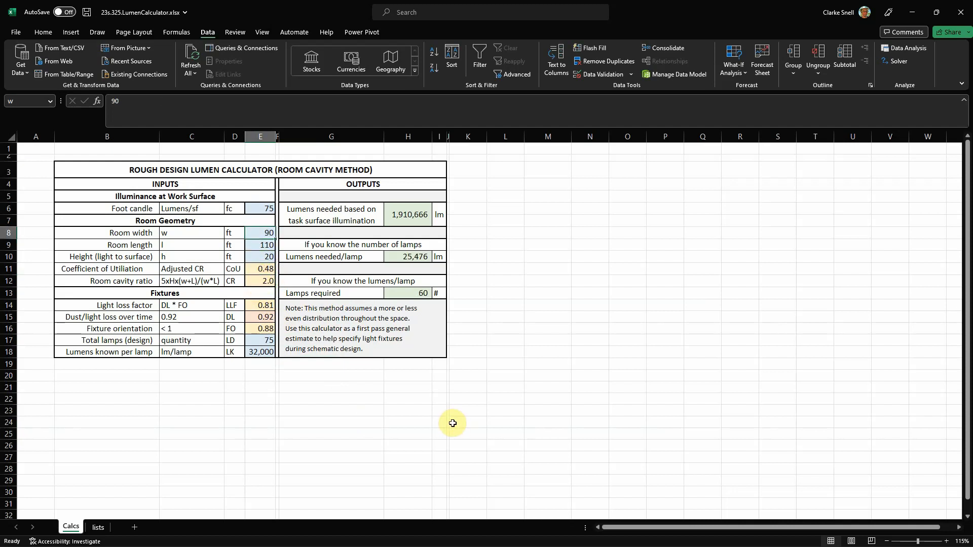
{"action": "key", "text": "ctrl+z"}
{"action": "key", "text": "ctrl+z"}
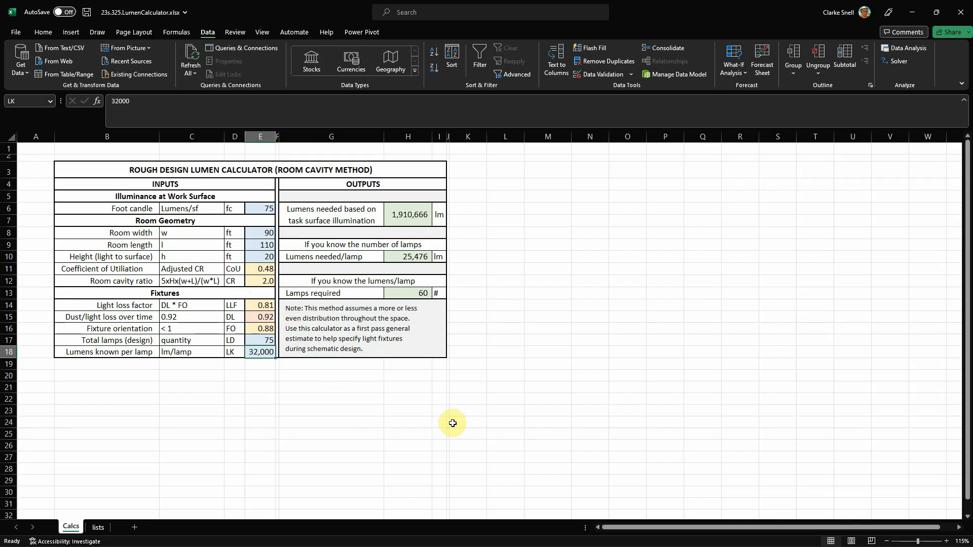
{"action": "left_click", "coordinate": [452, 423]}
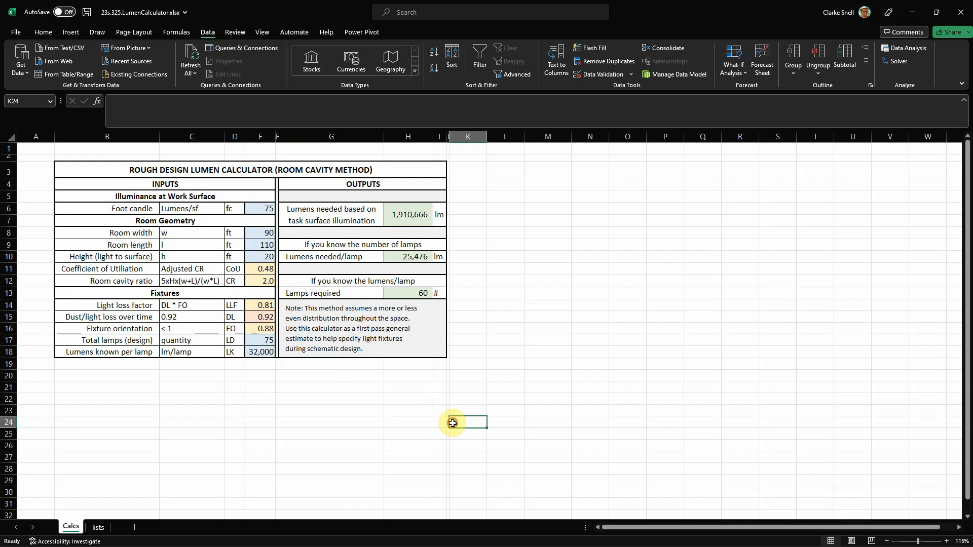
{"action": "left_click", "coordinate": [269, 282]}
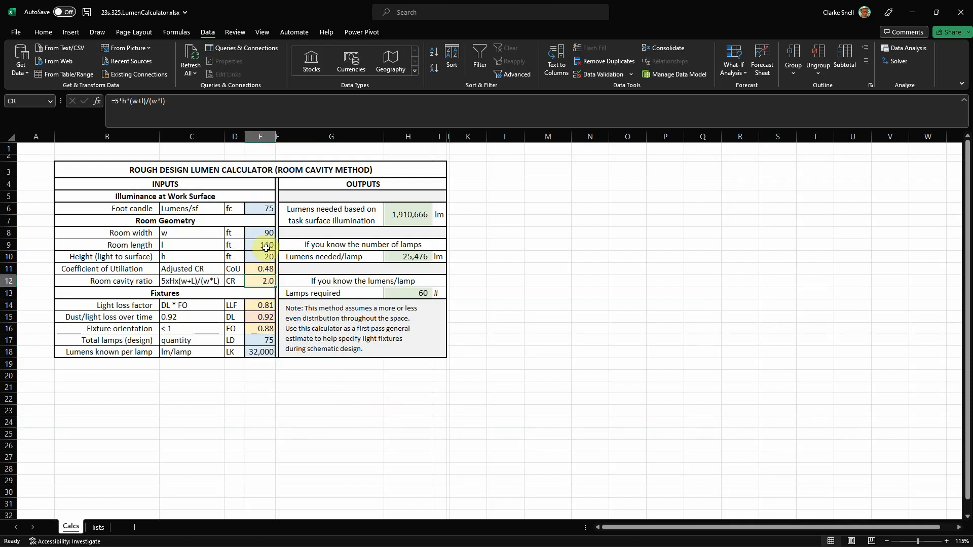
{"action": "key", "text": "ctrl+z"}
{"action": "key", "text": "ctrl+z"}
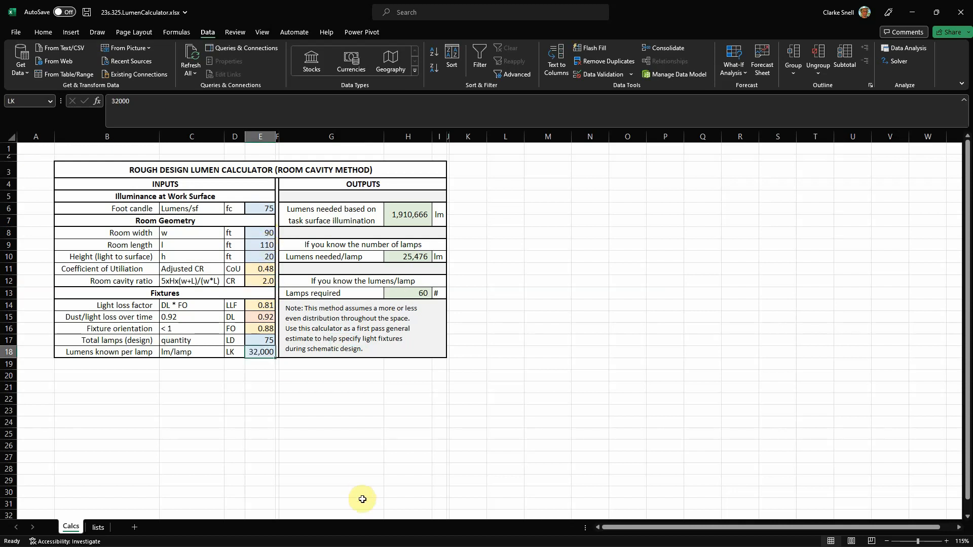
{"action": "key", "text": "ctrl+z"}
{"action": "key", "text": "ctrl+z"}
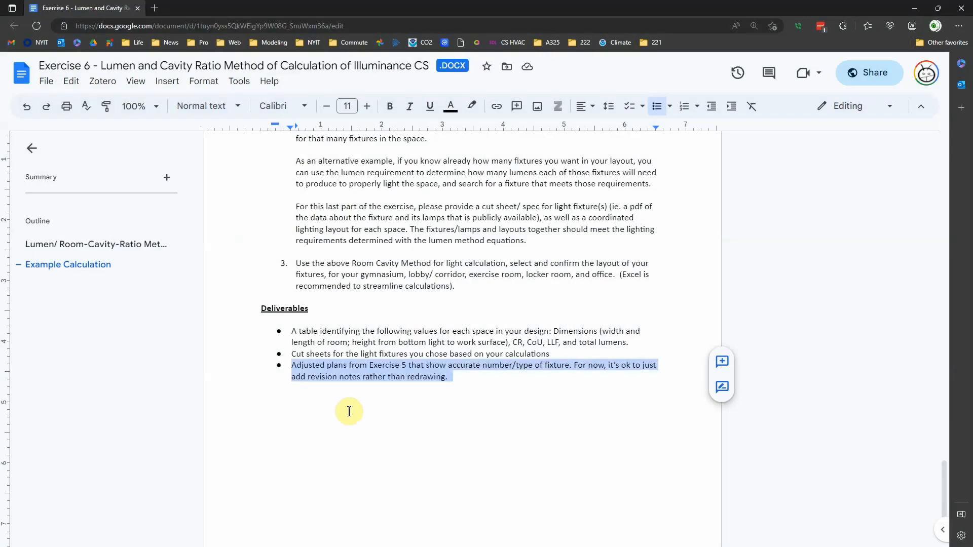
In the Exercise 6 Google Docs document, open the Coefficient of Utilization chart drawing from the example calculation, then save and close it.
{"action": "scroll", "coordinate": [353, 409], "scroll_direction": "up", "scroll_amount": 15}
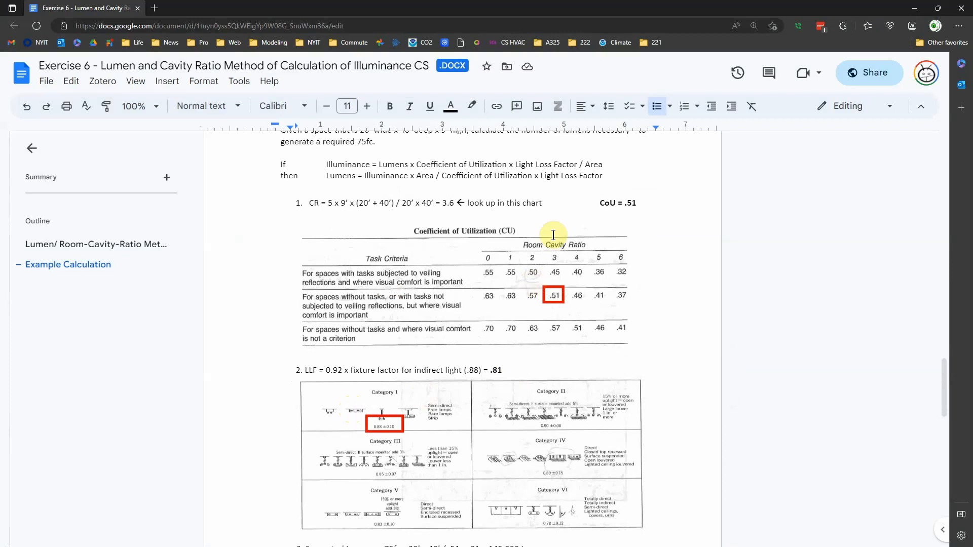
{"action": "left_click", "coordinate": [552, 260]}
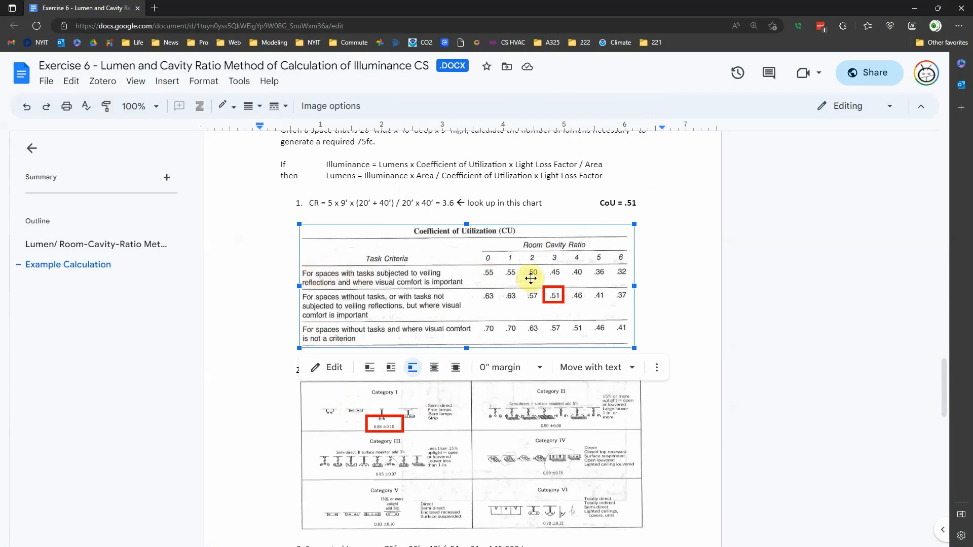
{"action": "double_click", "coordinate": [333, 274]}
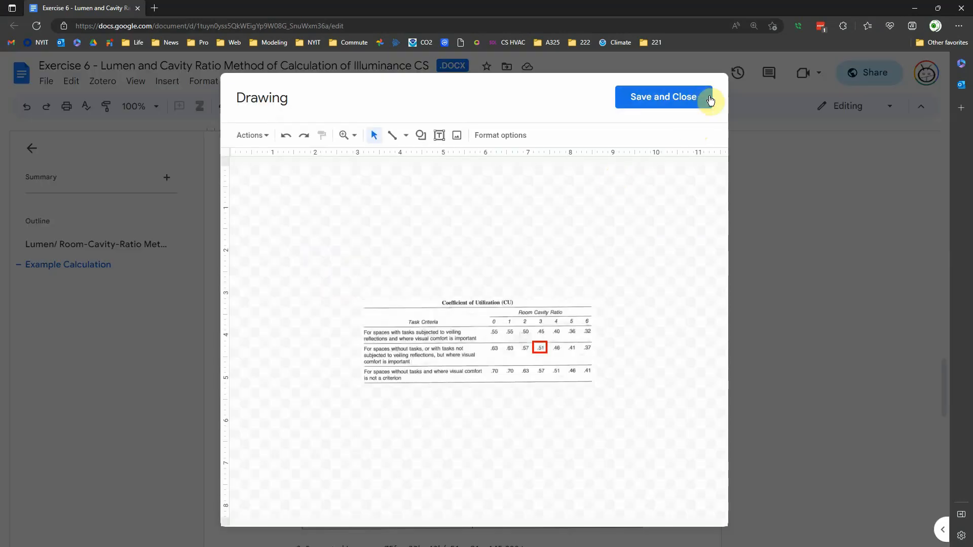
{"action": "left_click", "coordinate": [647, 103]}
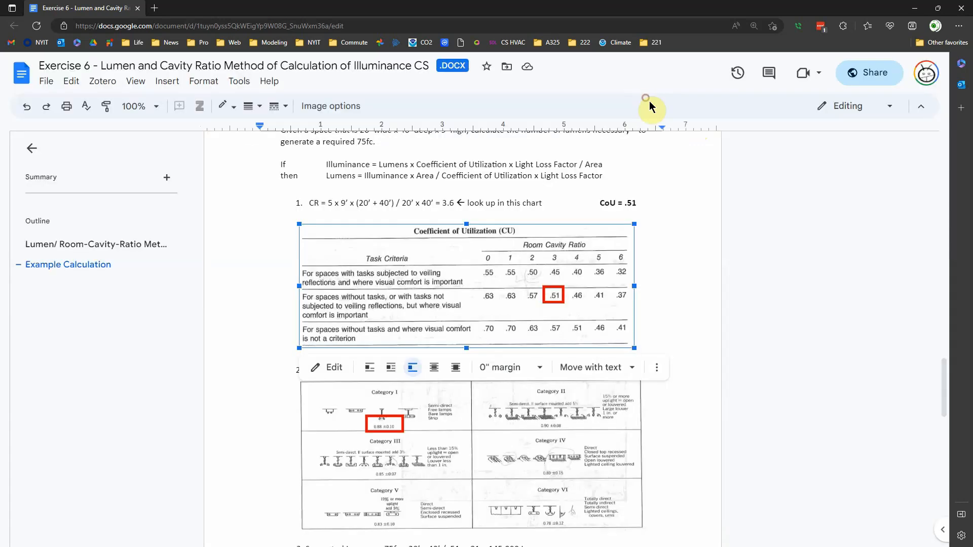
Review the Coefficient of Utilization chart, return to the Excel lumen calculator and set the coefficient of utilization to 0.46.
{"action": "left_click", "coordinate": [695, 318]}
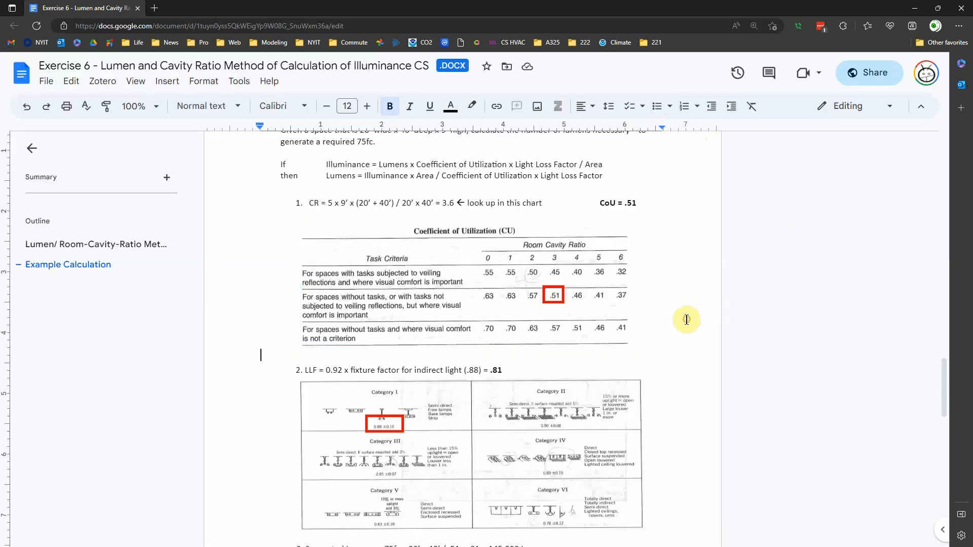
{"action": "left_click", "coordinate": [319, 275]}
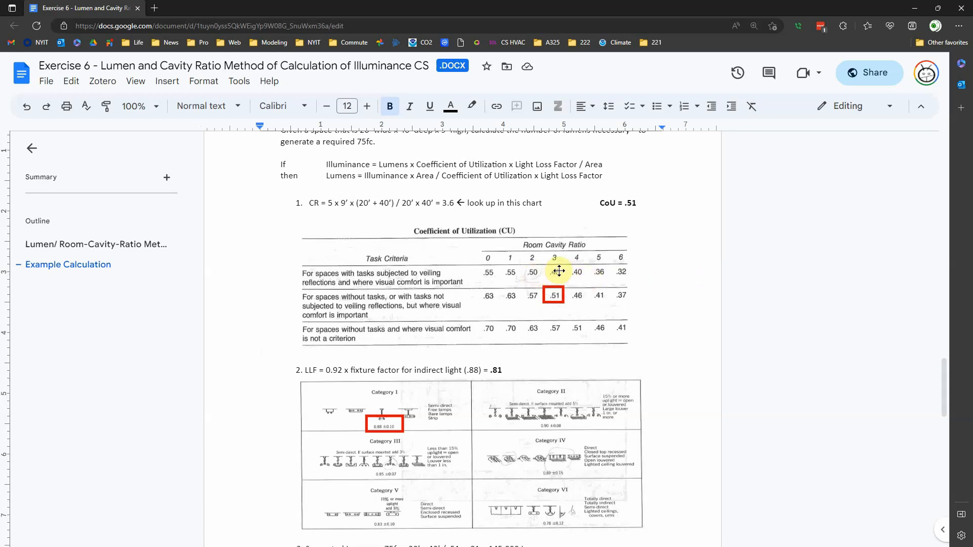
{"action": "left_click", "coordinate": [915, 10]}
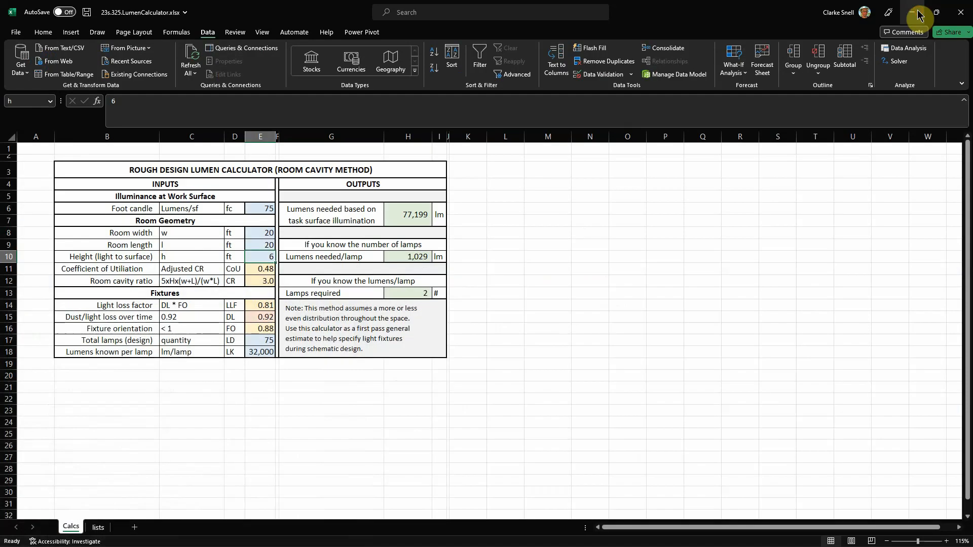
{"action": "left_click", "coordinate": [270, 269]}
{"action": "left_click", "coordinate": [279, 270]}
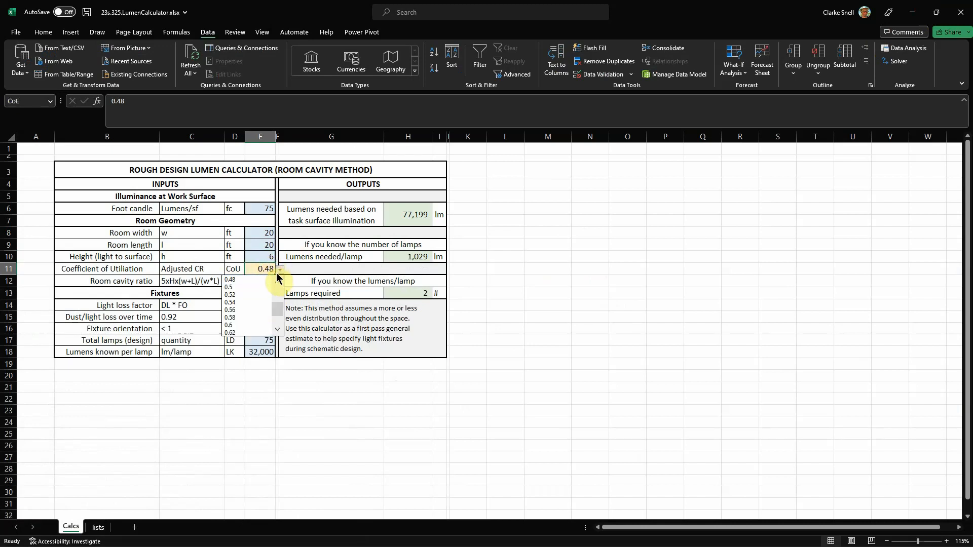
{"action": "left_click", "coordinate": [279, 282]}
{"action": "left_click", "coordinate": [279, 282]}
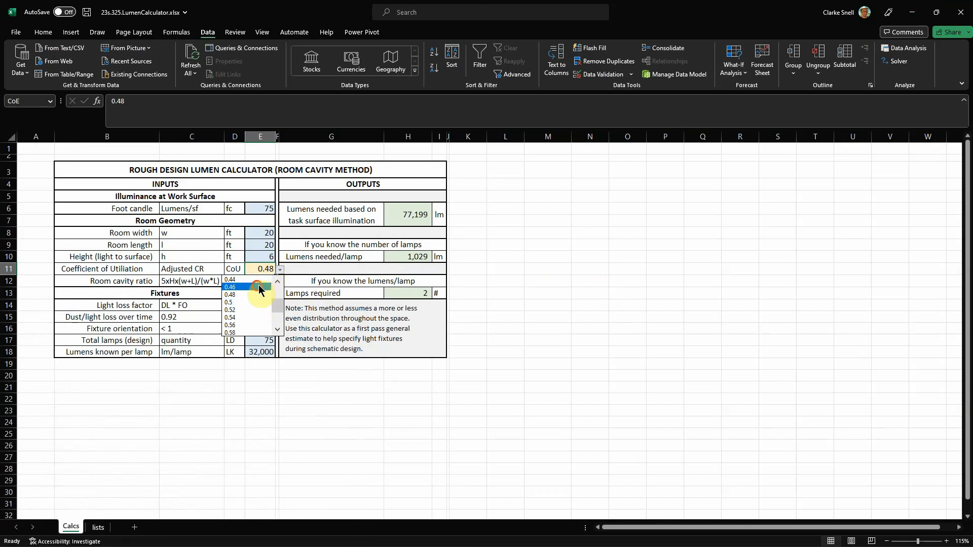
{"action": "left_click", "coordinate": [258, 286]}
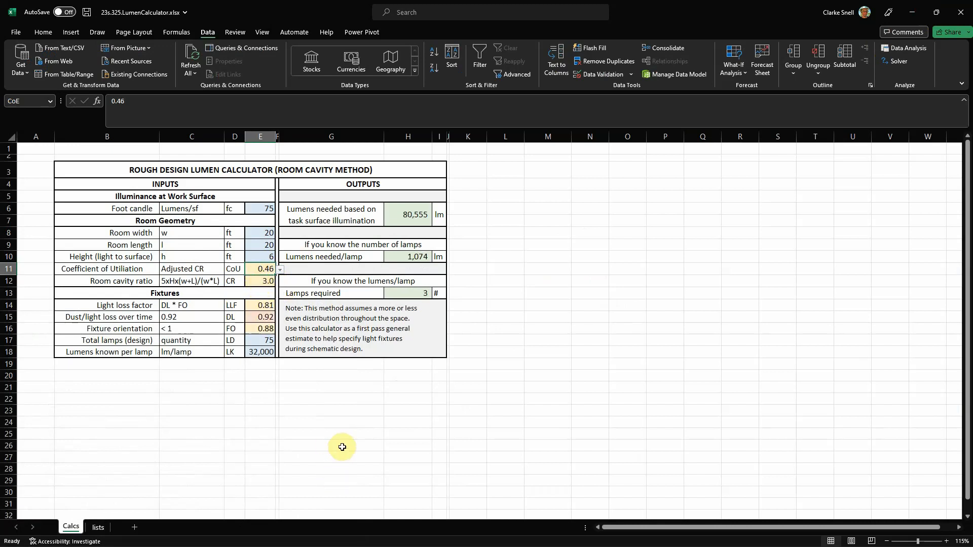
{"action": "left_click", "coordinate": [342, 447]}
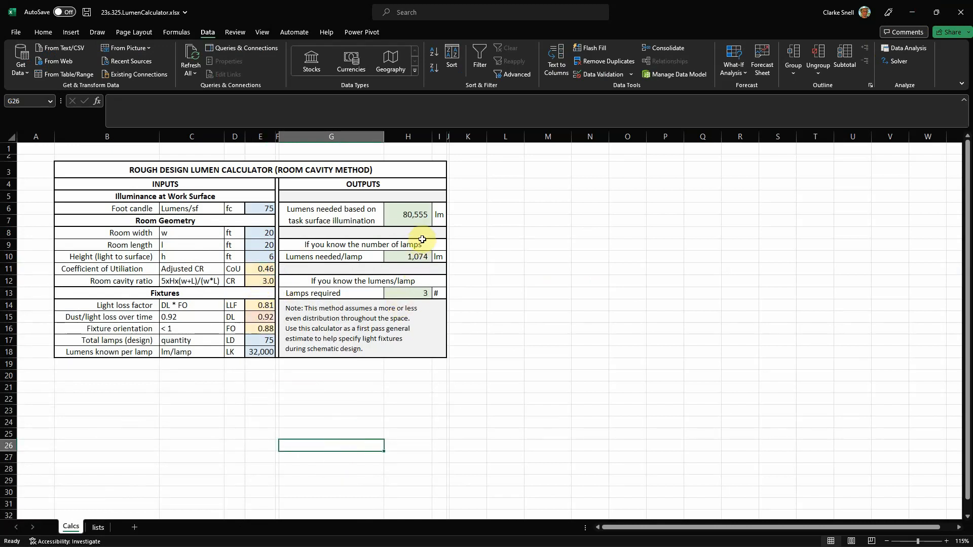
Inspect the formulas for total lumens needed and lamps required, and set the total lamps to 3.
{"action": "left_click", "coordinate": [421, 216]}
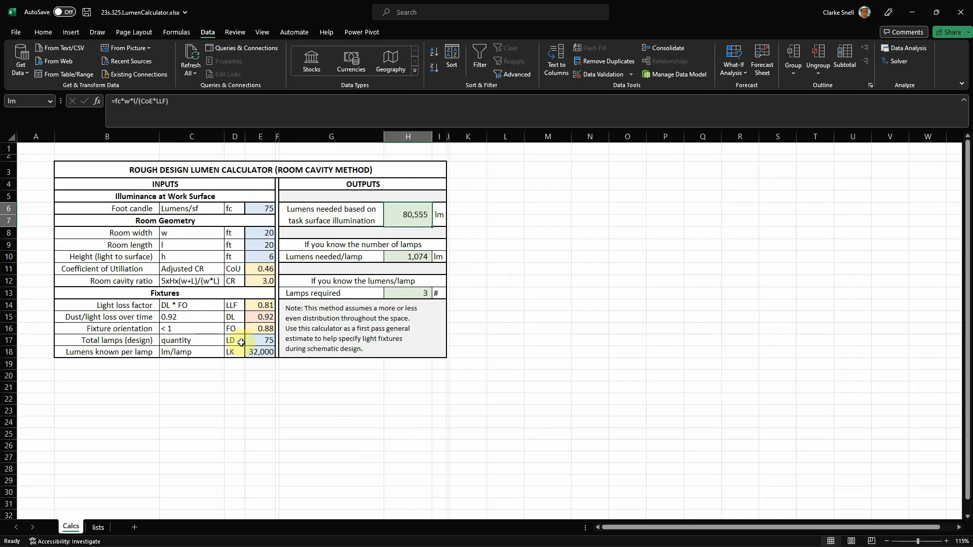
{"action": "left_click", "coordinate": [259, 341]}
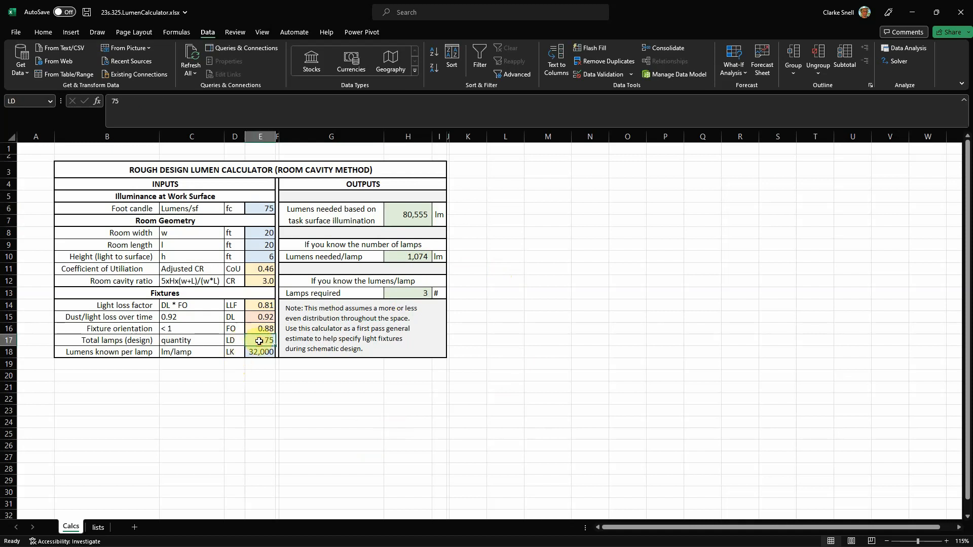
{"action": "key", "text": "Delete"}
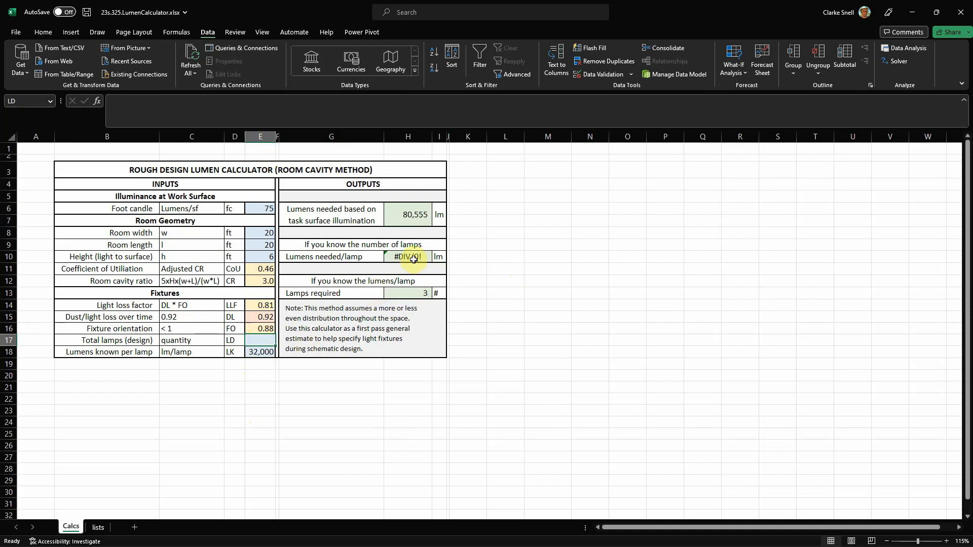
{"action": "left_click", "coordinate": [416, 294]}
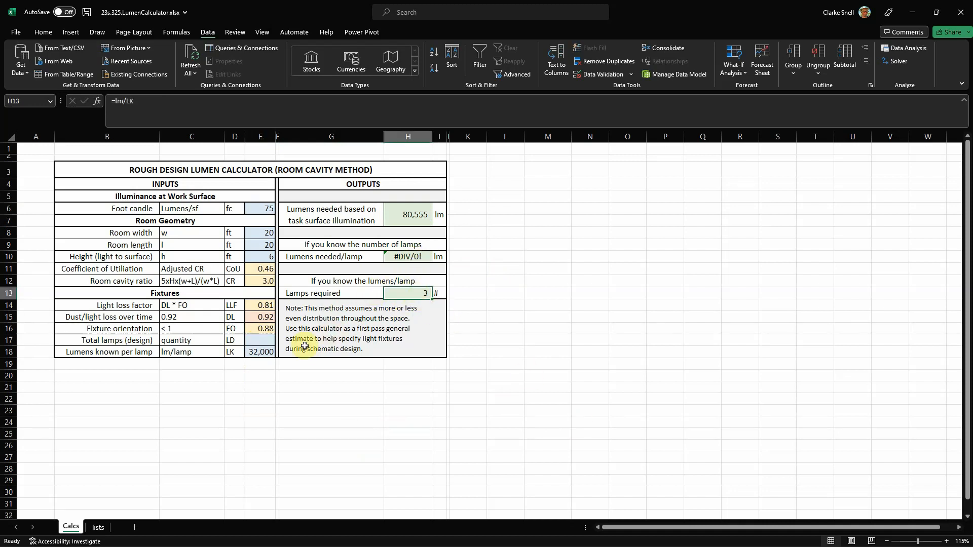
{"action": "left_click", "coordinate": [267, 352]}
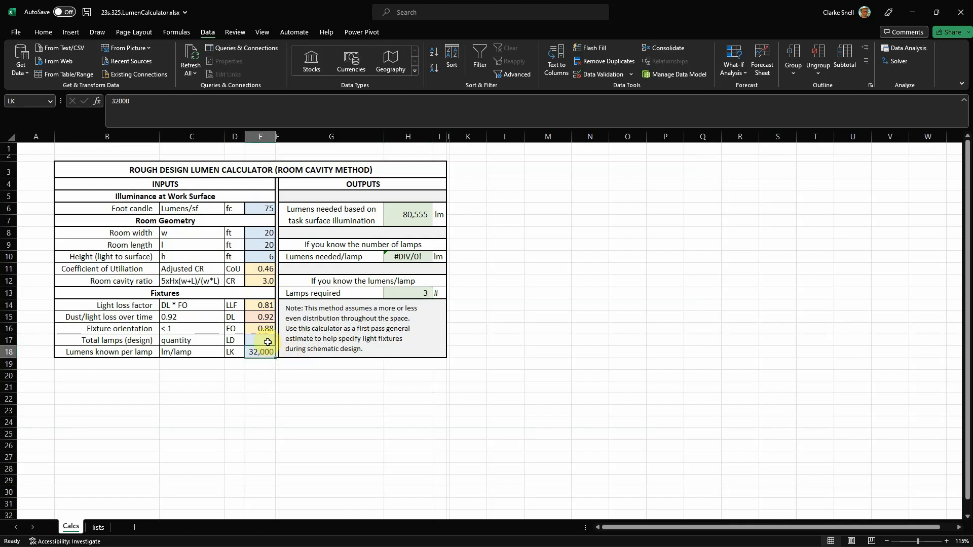
{"action": "left_click", "coordinate": [267, 340]}
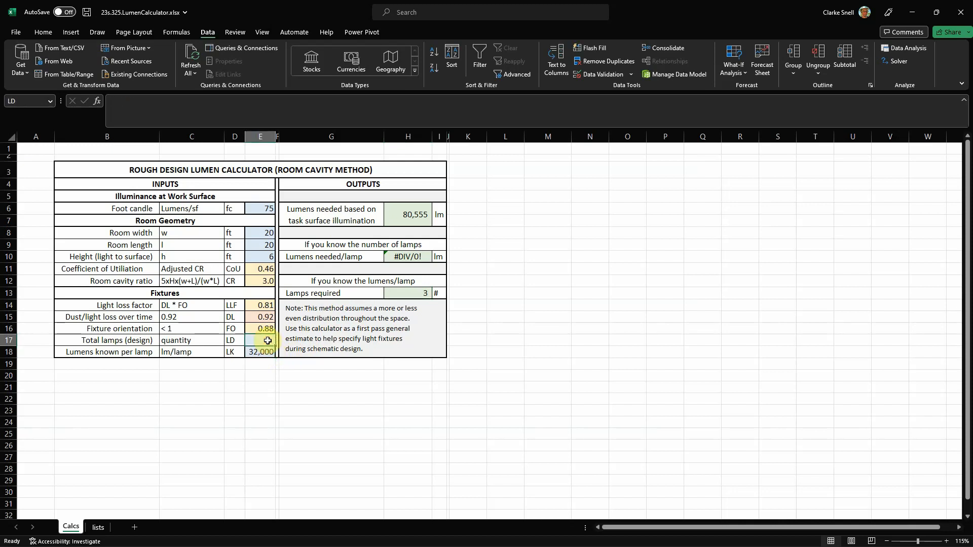
{"action": "type", "text": "3"}
{"action": "key", "text": "Return"}
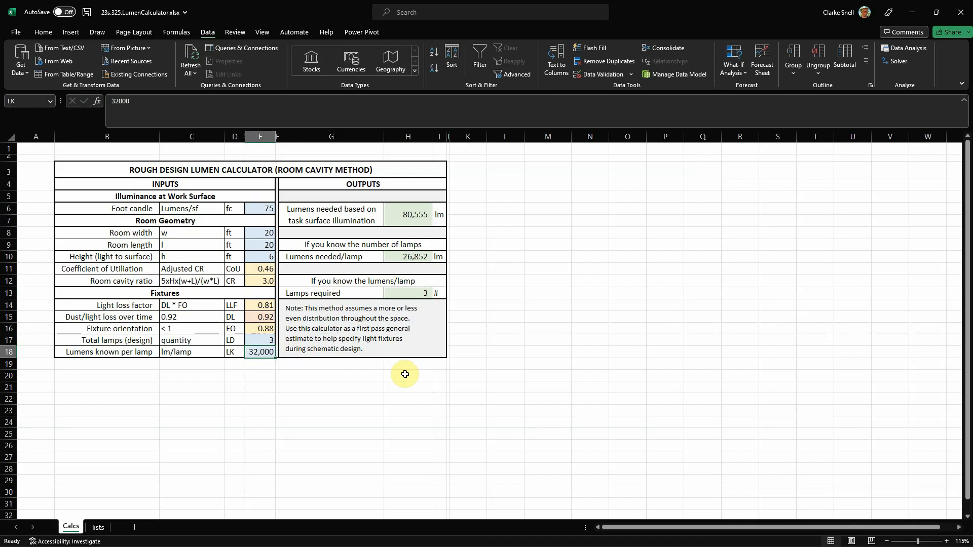
Switch to the browser window with the gymnasium LED lighting results and search Google for "13w led light bulb lumens".
{"action": "left_click", "coordinate": [526, 377]}
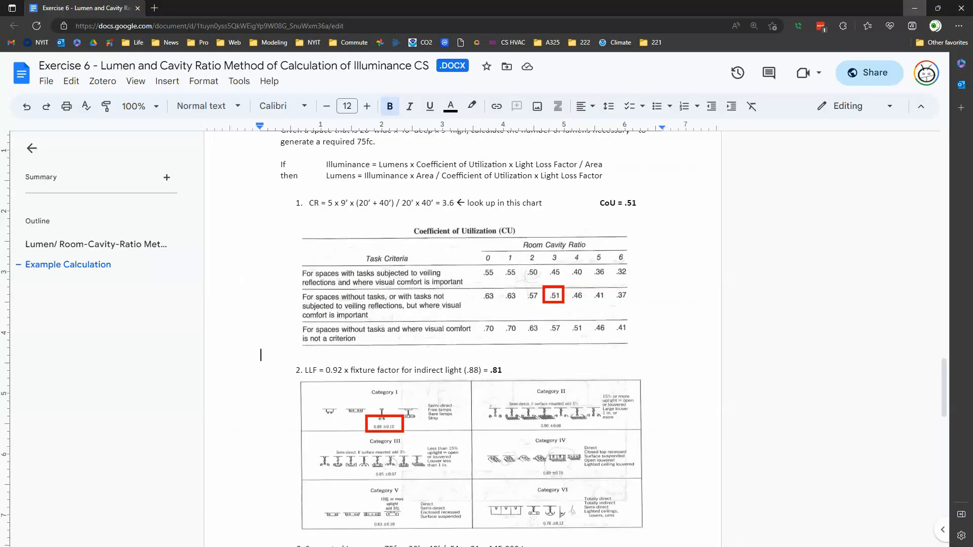
{"action": "key", "text": "alt+Tab"}
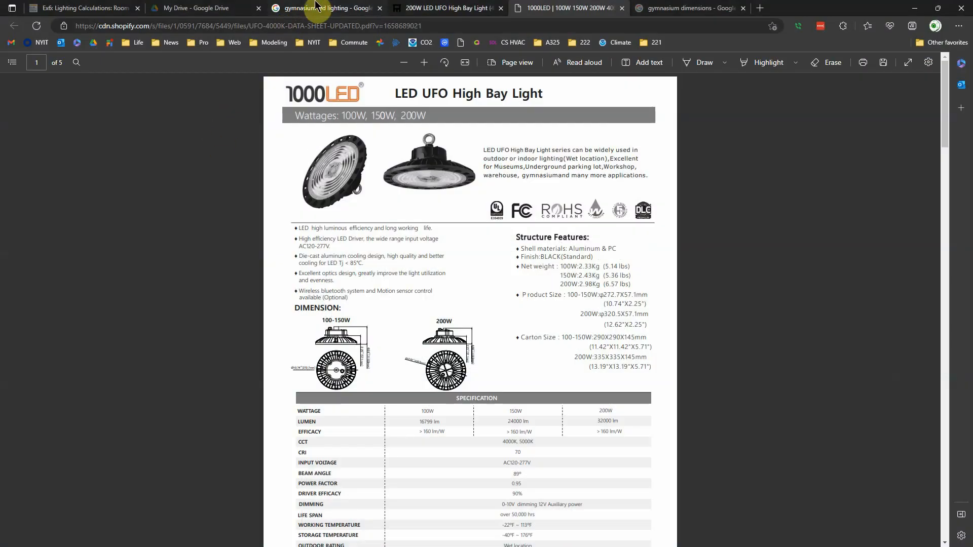
{"action": "left_click", "coordinate": [332, 8]}
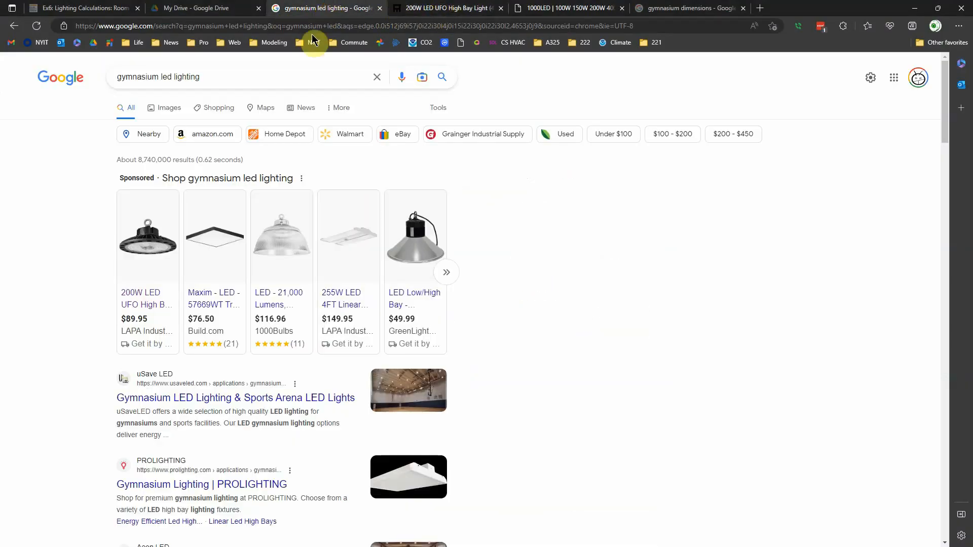
{"action": "left_click_drag", "start_coordinate": [218, 80], "coordinate": [72, 79]}
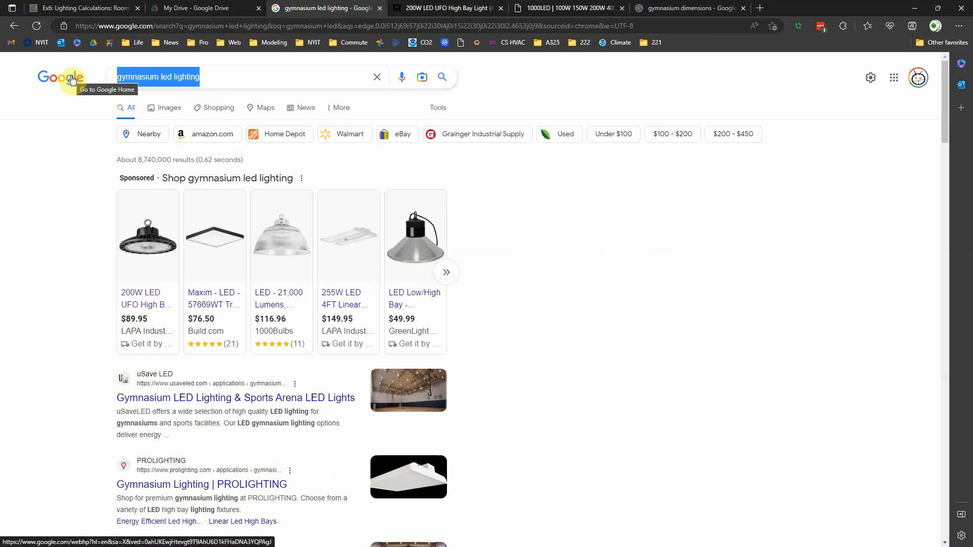
{"action": "type", "text": "13"}
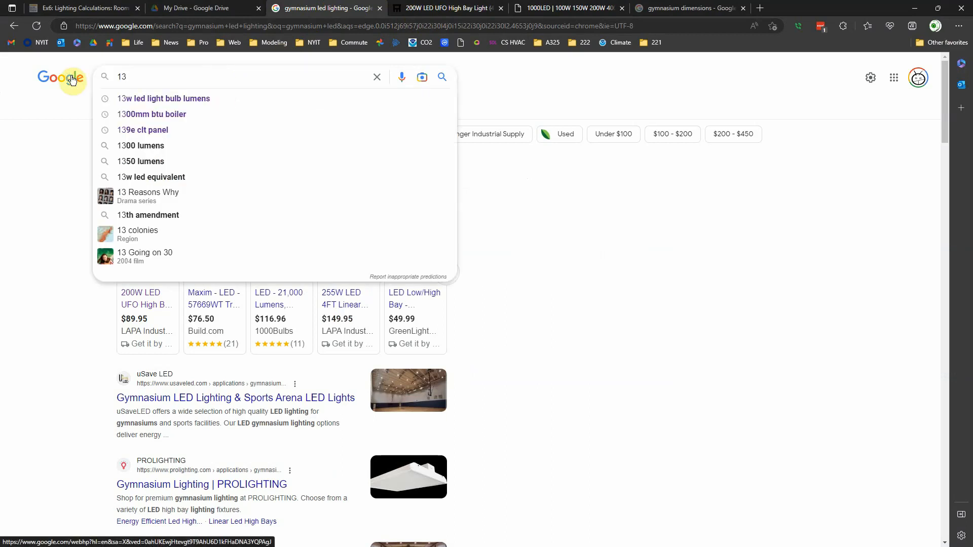
{"action": "type", "text": "w"}
{"action": "type", "text": "ed"}
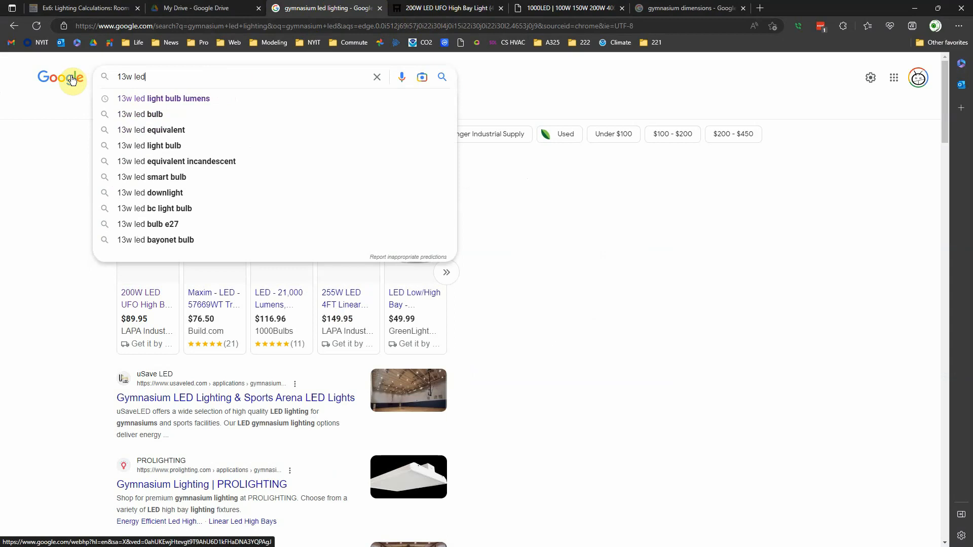
{"action": "left_click", "coordinate": [161, 98]}
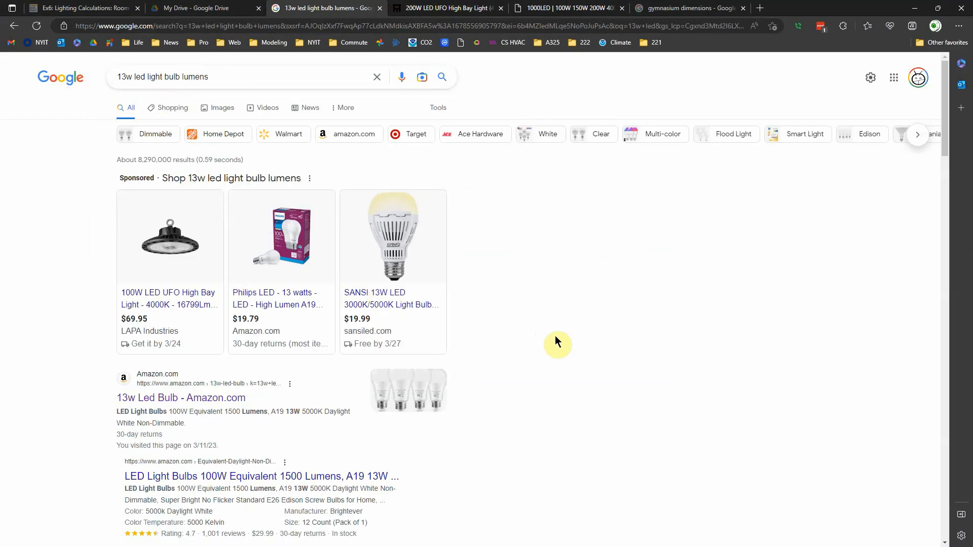
Find the lumen rating in the Amazon 13w LED bulb search result and highlight it.
{"action": "scroll", "coordinate": [555, 335], "scroll_direction": "down", "scroll_amount": 4}
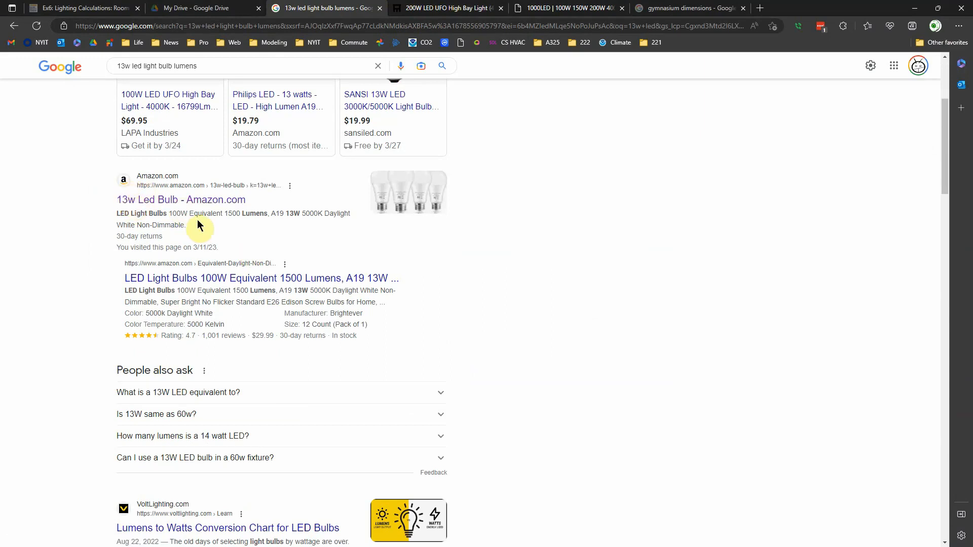
{"action": "left_click", "coordinate": [182, 217]}
{"action": "left_click_drag", "start_coordinate": [224, 213], "coordinate": [268, 212]}
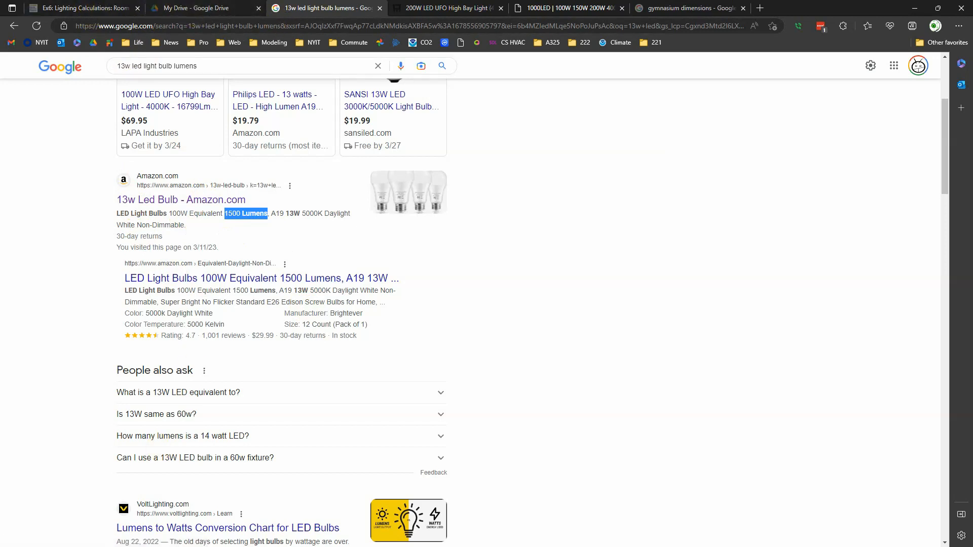
Return to the Excel lumen calculator and set the room length to 12 ft.
{"action": "key", "text": "alt+Tab"}
{"action": "left_click", "coordinate": [387, 465]}
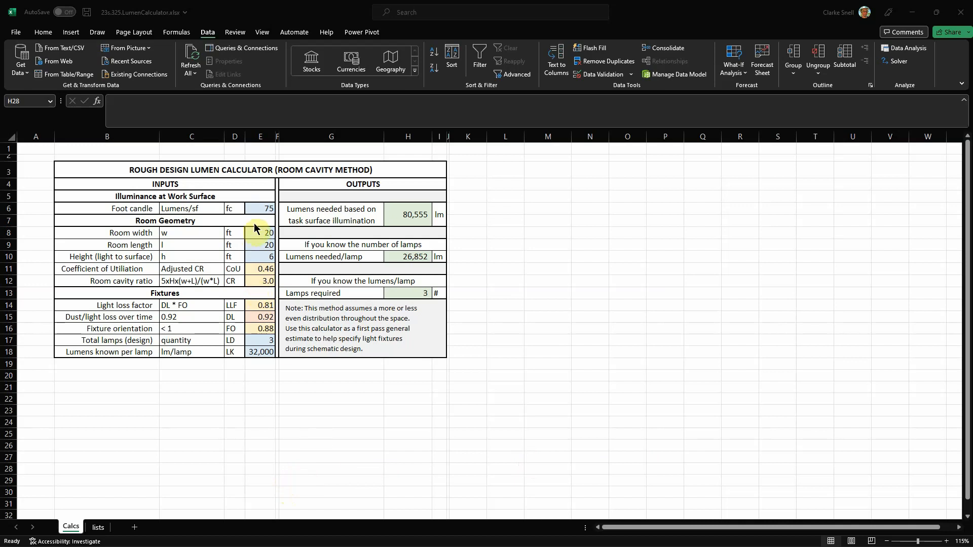
{"action": "left_click", "coordinate": [262, 245]}
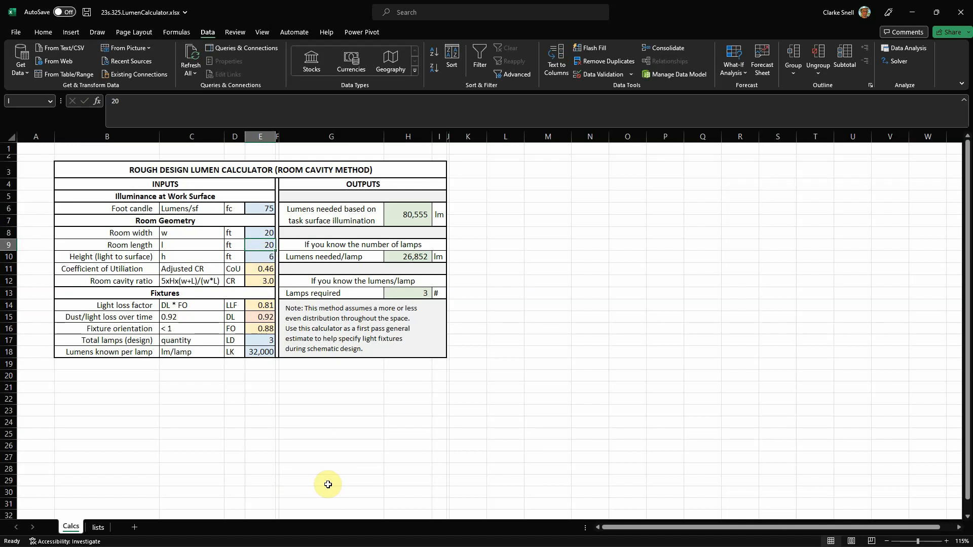
{"action": "type", "text": "12"}
{"action": "key", "text": "Return"}
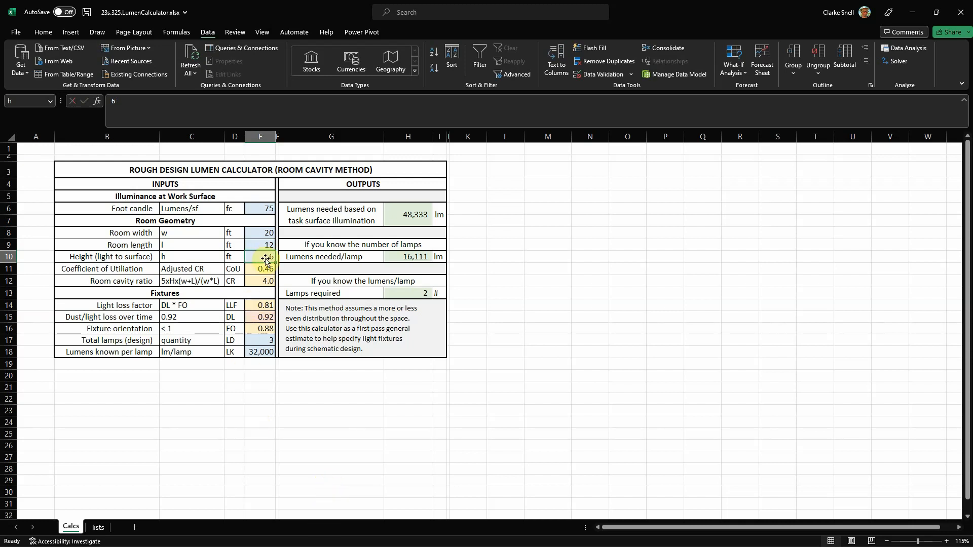
Check the room cavity ratio cell, then consult the ratio 4 column of the Coefficient of Utilization chart in the Exercise 6 Google Docs document.
{"action": "left_click", "coordinate": [261, 280]}
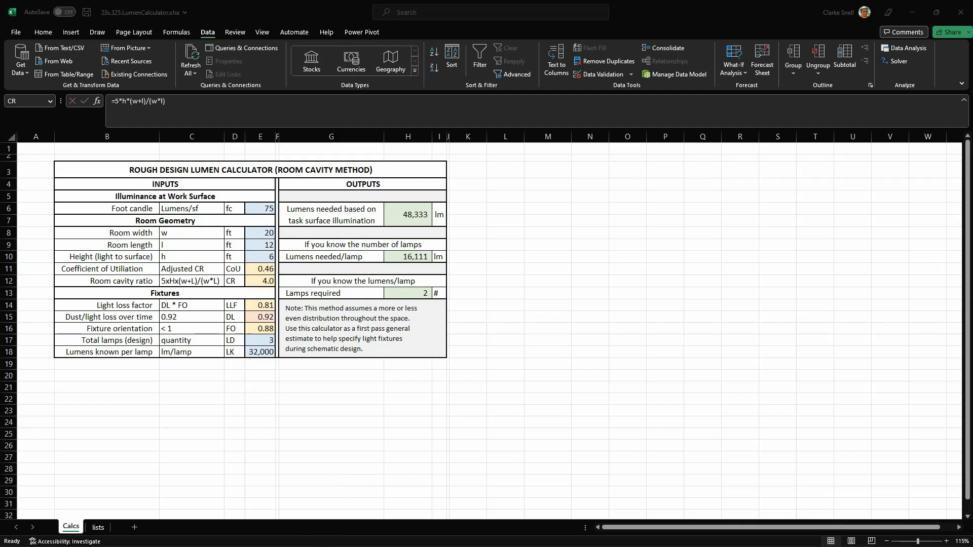
{"action": "key", "text": "alt+Tab"}
{"action": "key", "text": "alt+Tab"}
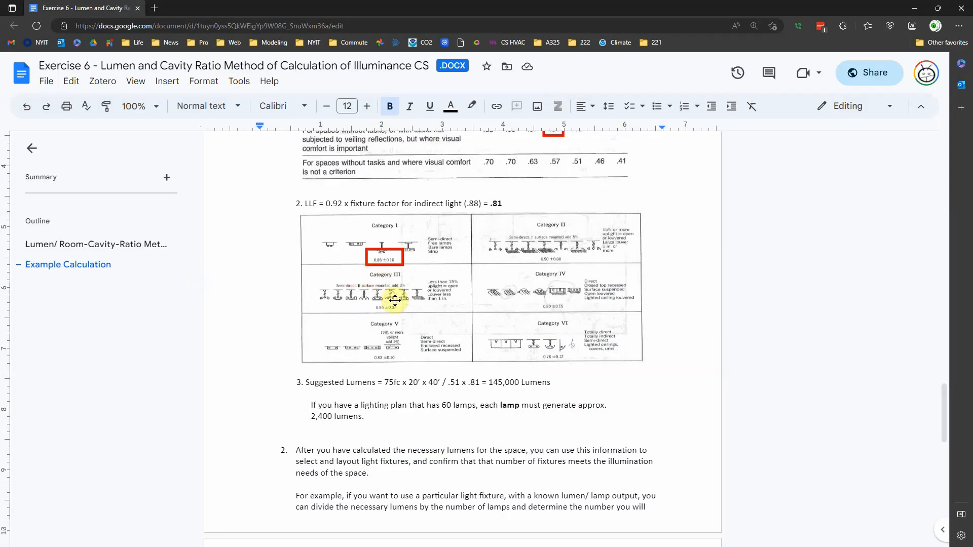
{"action": "scroll", "coordinate": [395, 300], "scroll_direction": "up", "scroll_amount": 3}
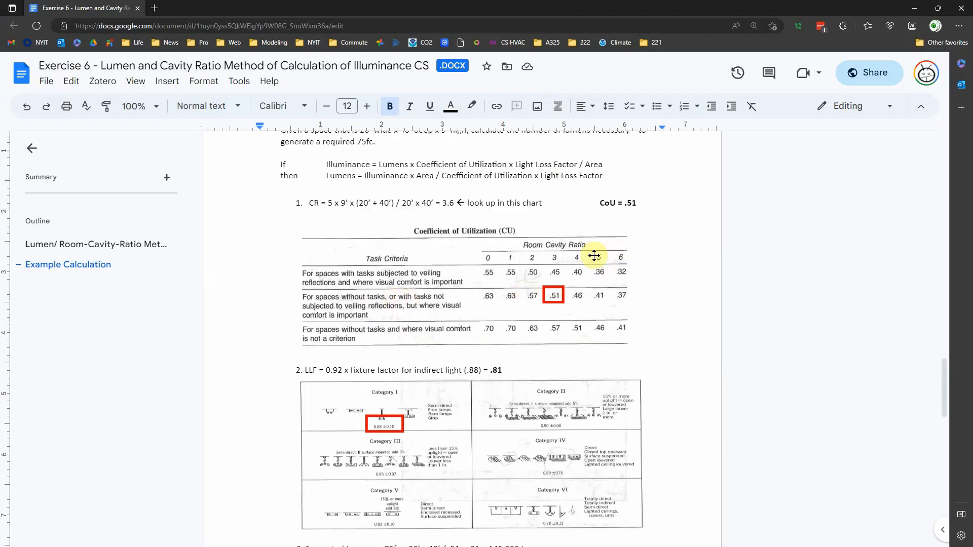
{"action": "left_click", "coordinate": [577, 260]}
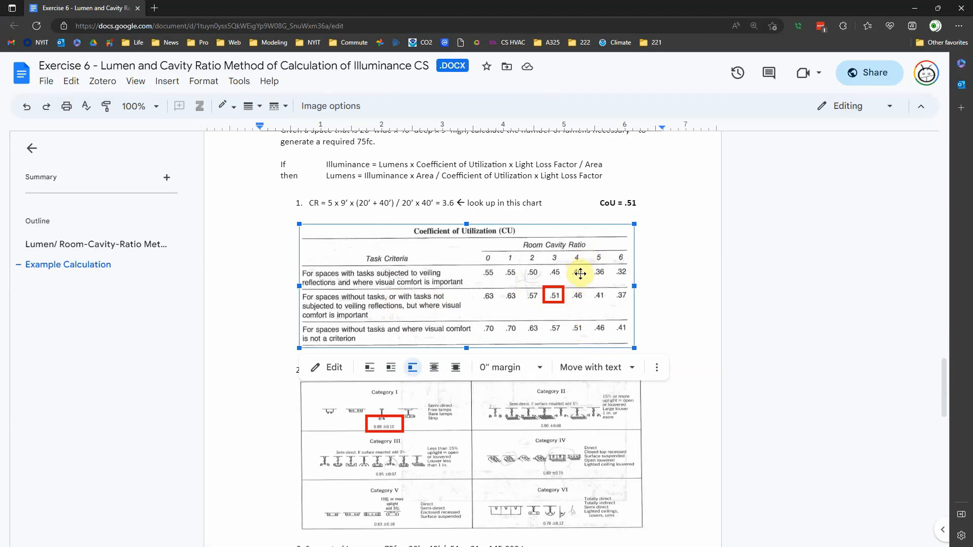
{"action": "left_click", "coordinate": [398, 276]}
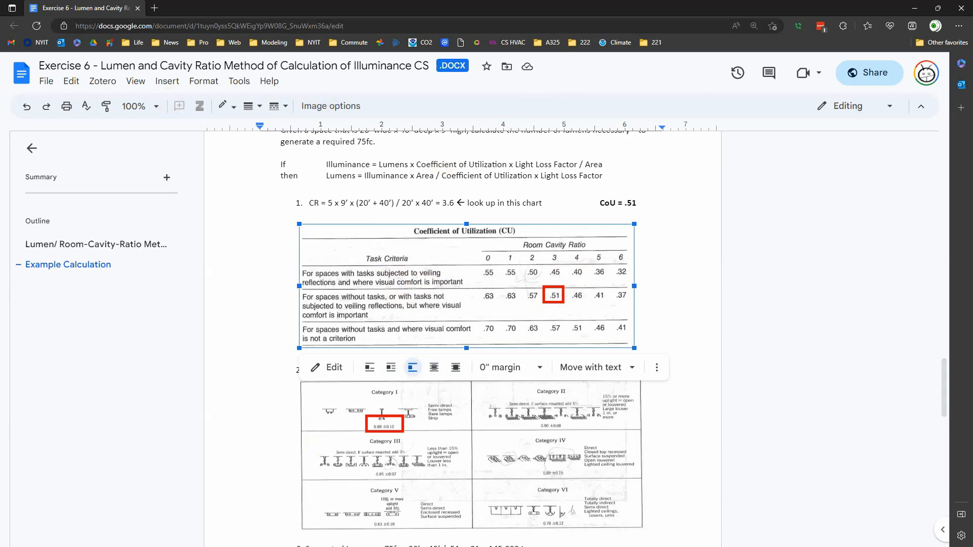
Switch back to the Excel lumen calculator and set the coefficient of utilization to 0.4.
{"action": "key", "text": "alt+Tab"}
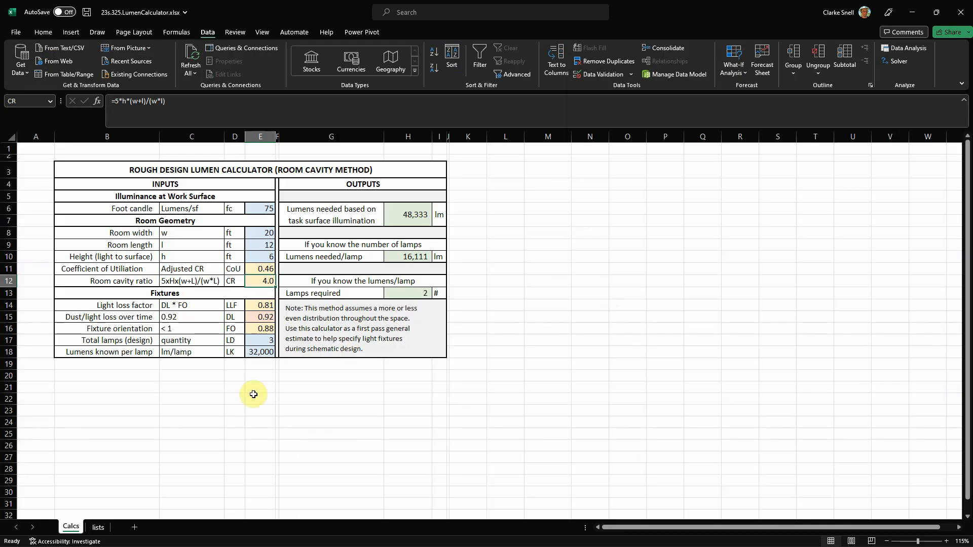
{"action": "left_click", "coordinate": [260, 270]}
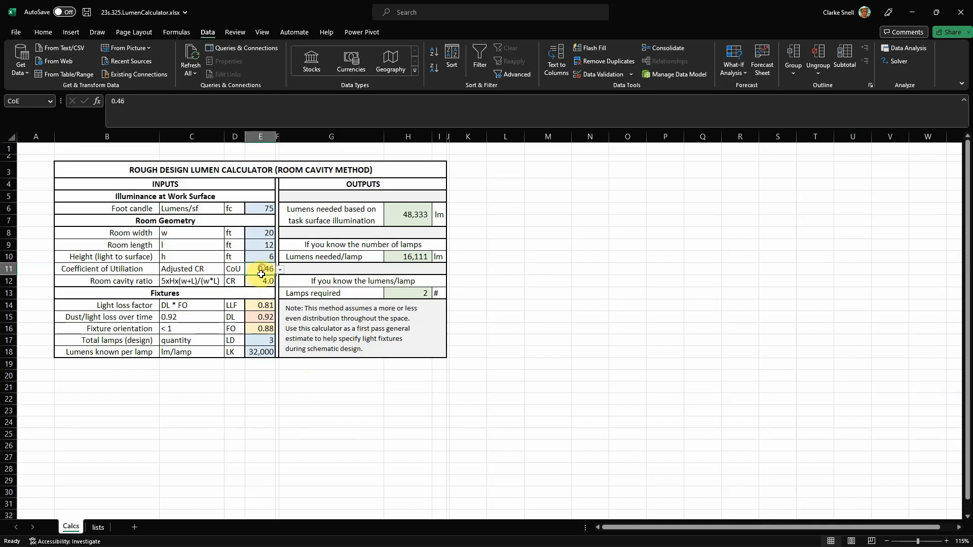
{"action": "left_click", "coordinate": [279, 269]}
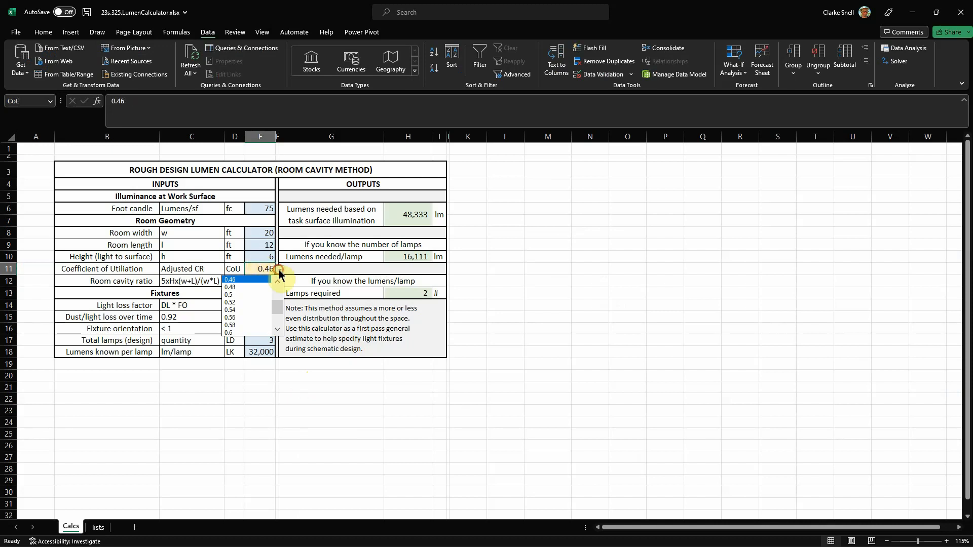
{"action": "left_click", "coordinate": [277, 282]}
{"action": "left_click", "coordinate": [278, 281]}
{"action": "left_click", "coordinate": [277, 281]}
{"action": "left_click", "coordinate": [245, 282]}
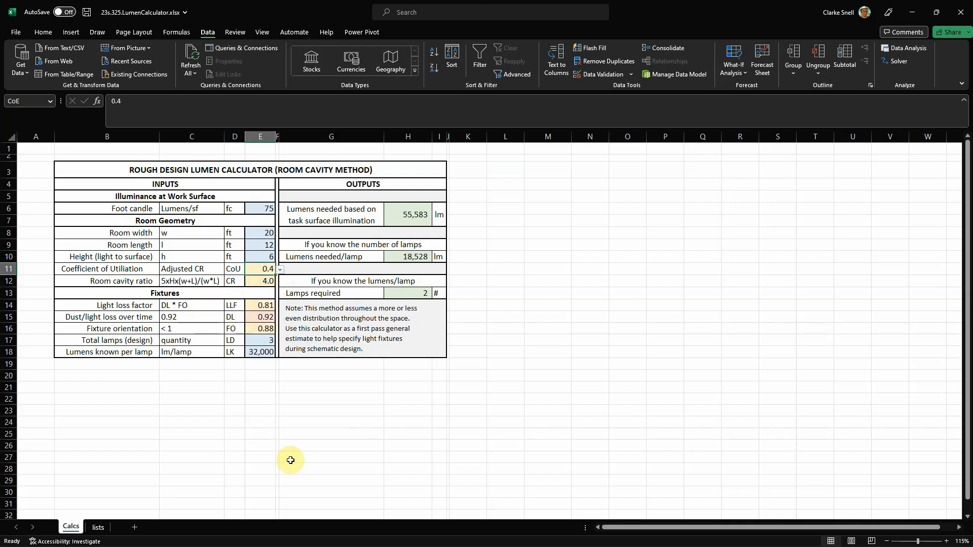
Set the fixture orientation factor in the lumen calculator to 0.9.
{"action": "left_click", "coordinate": [264, 330]}
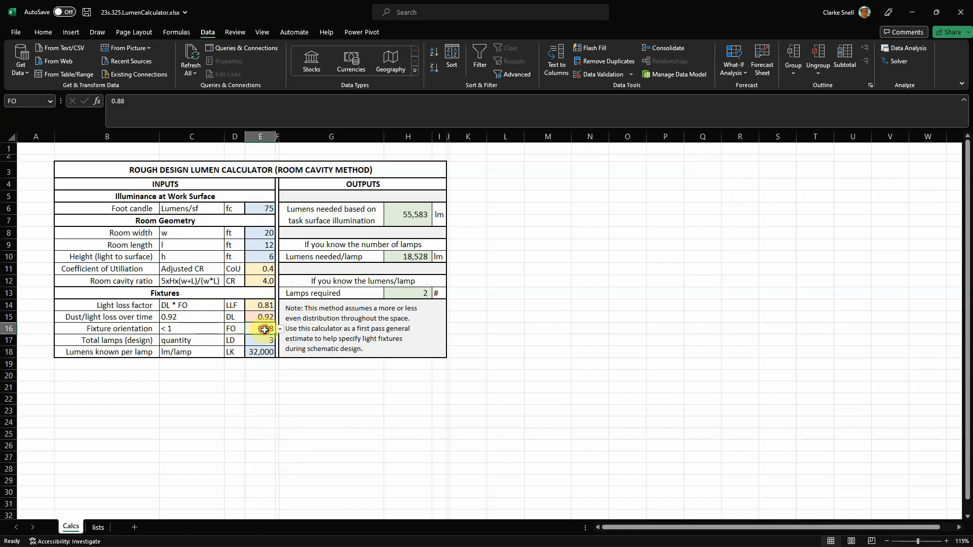
{"action": "left_click", "coordinate": [280, 329]}
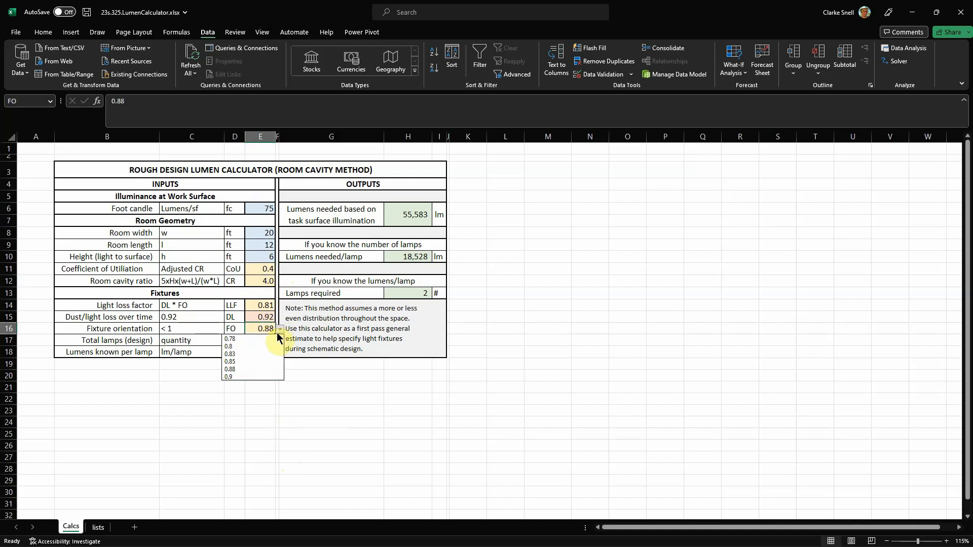
{"action": "left_click", "coordinate": [245, 377]}
{"action": "left_click", "coordinate": [262, 422]}
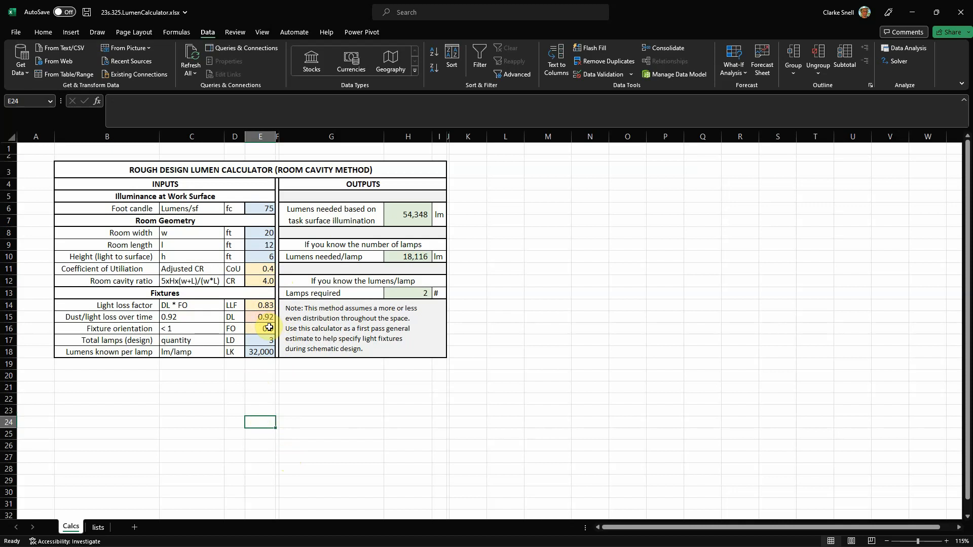
{"action": "left_click", "coordinate": [278, 386]}
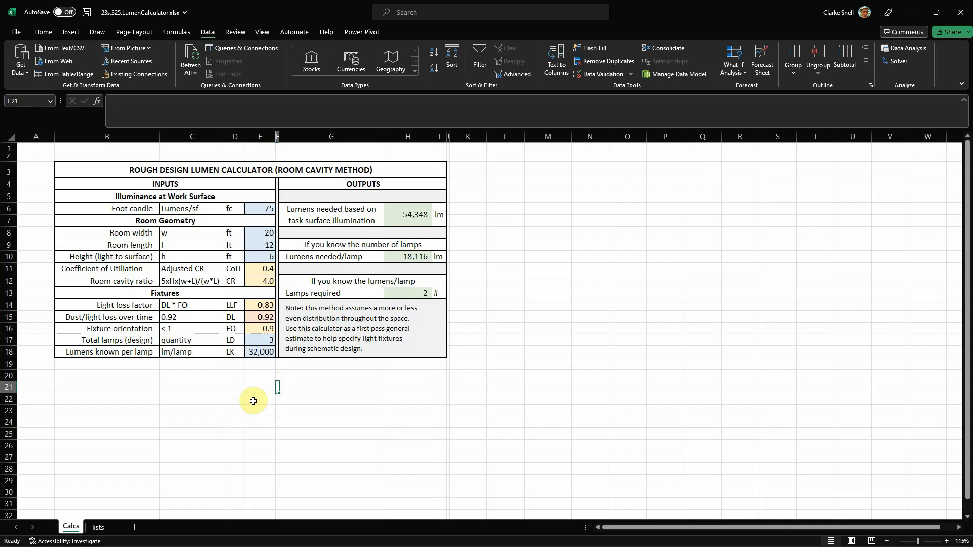
{"action": "left_click", "coordinate": [234, 409]}
Review the lumens known per lamp, lumens needed per lamp and total lamps cells in the calculator.
{"action": "left_click", "coordinate": [267, 353]}
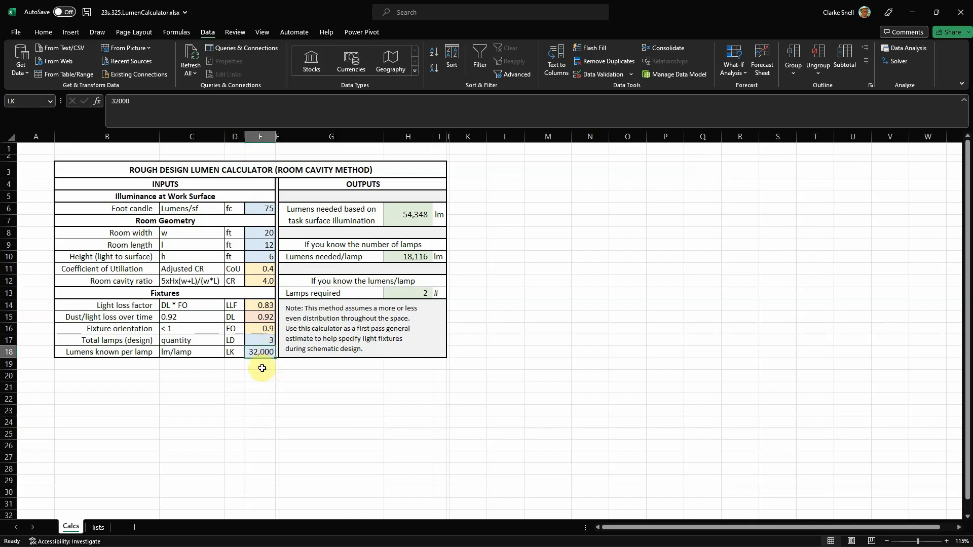
{"action": "left_click", "coordinate": [260, 386]}
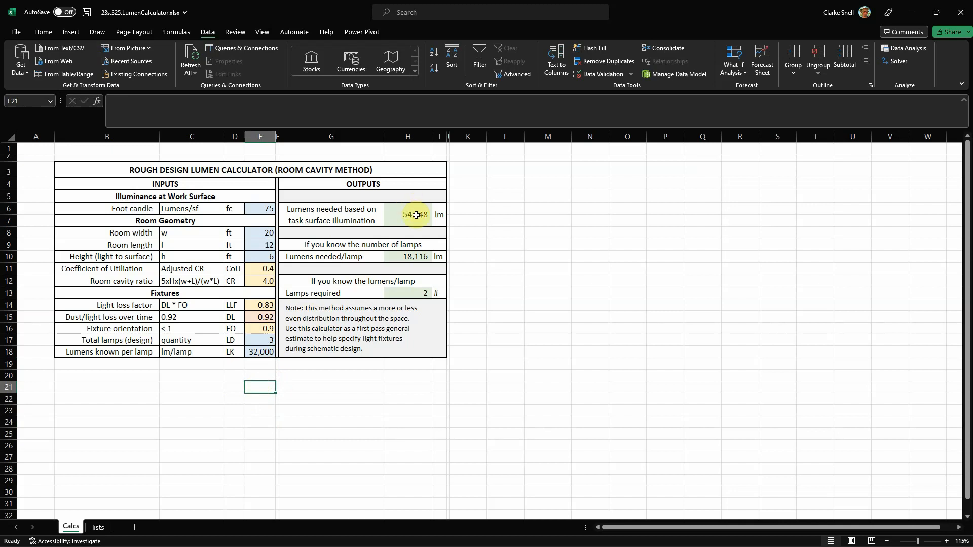
{"action": "left_click", "coordinate": [417, 257]}
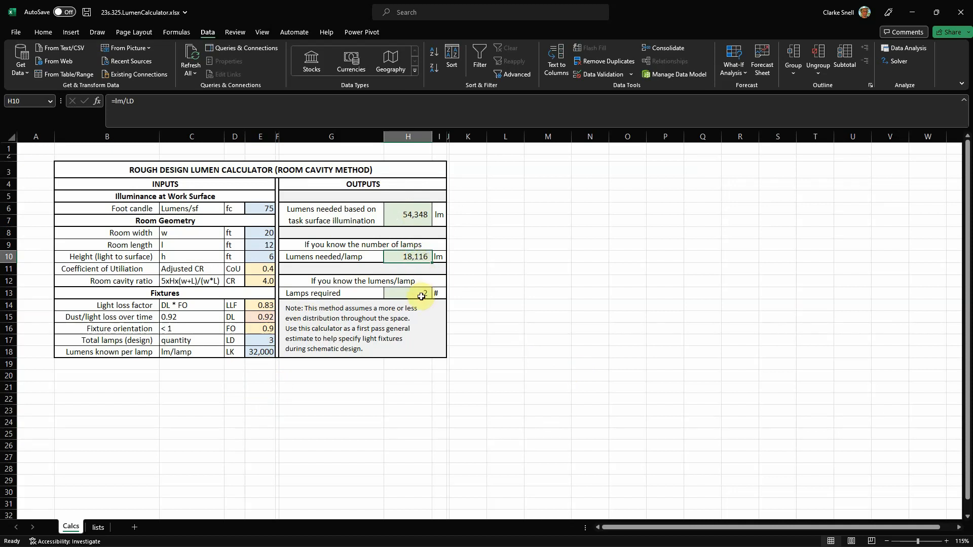
{"action": "left_click", "coordinate": [261, 340]}
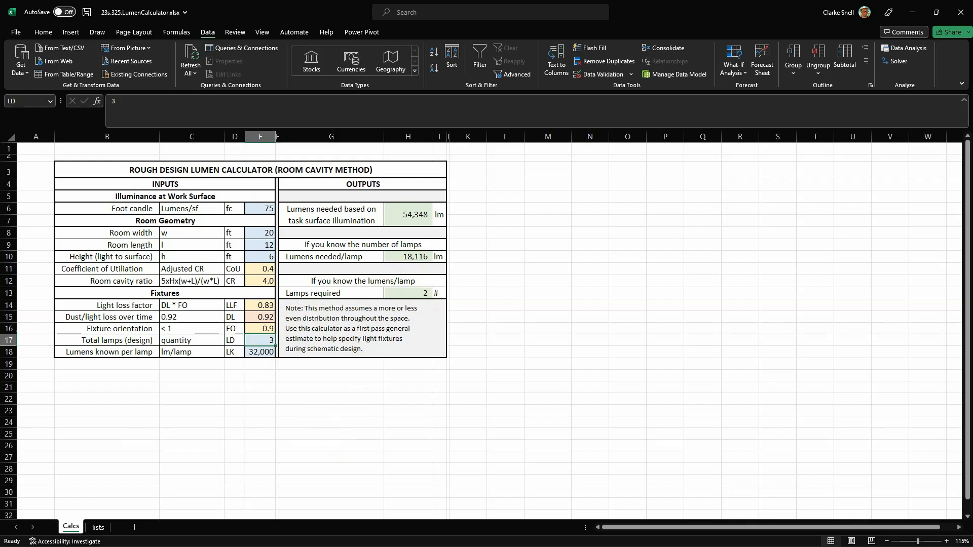
Switch to the browser, search for "13w led light bulb lumens" in a new tab, and highlight the Amazon result's wattage equivalent and lumen rating.
{"action": "key", "text": "alt+Tab"}
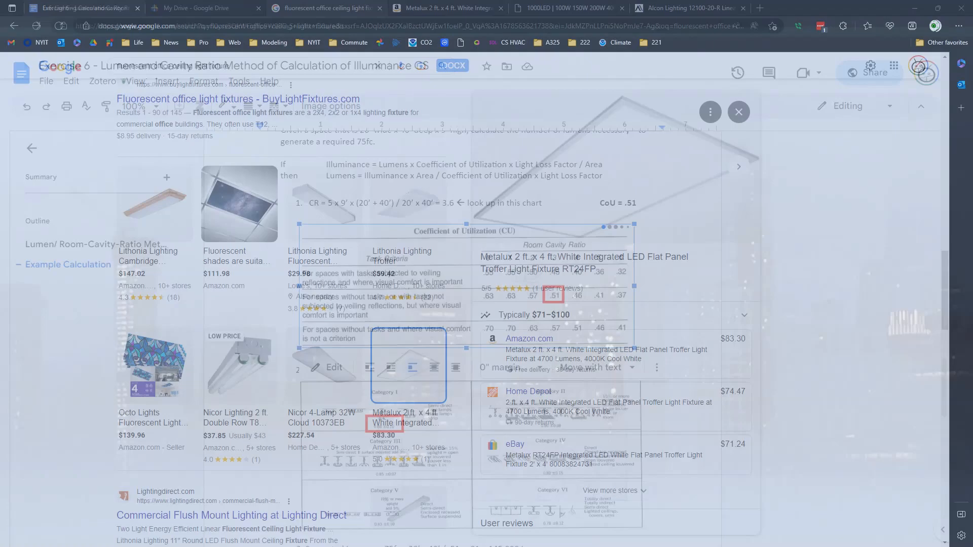
{"action": "key", "text": "alt+Tab"}
{"action": "key", "text": "alt+Tab"}
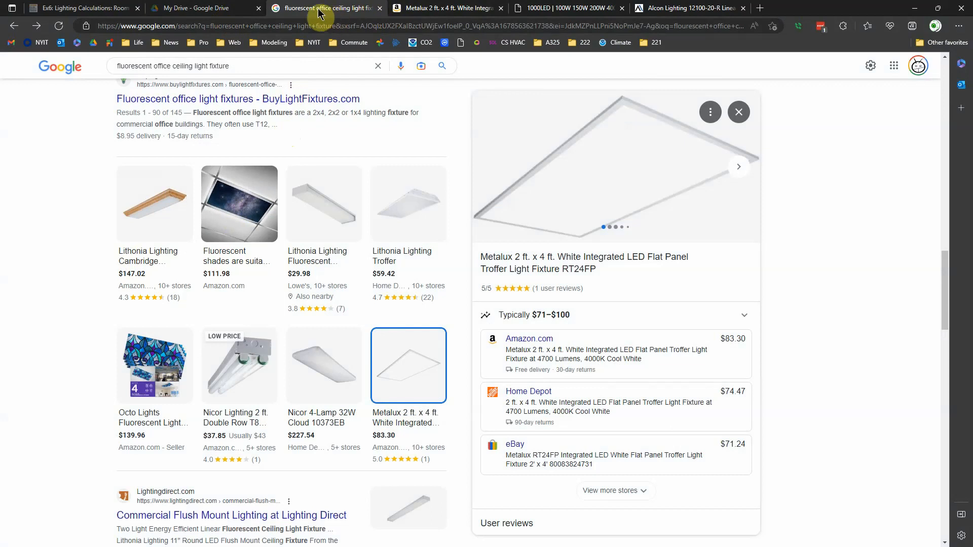
{"action": "left_click", "coordinate": [759, 9]}
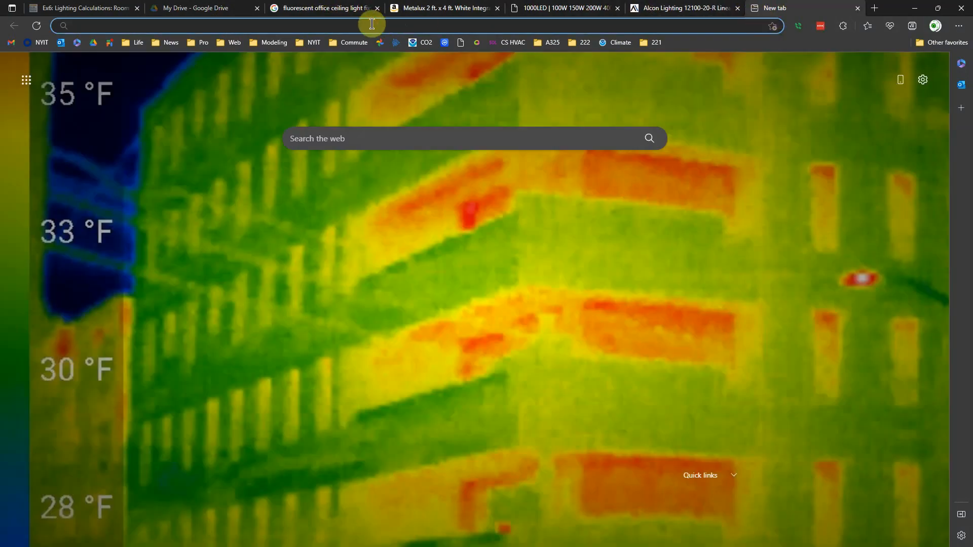
{"action": "type", "text": "13W"}
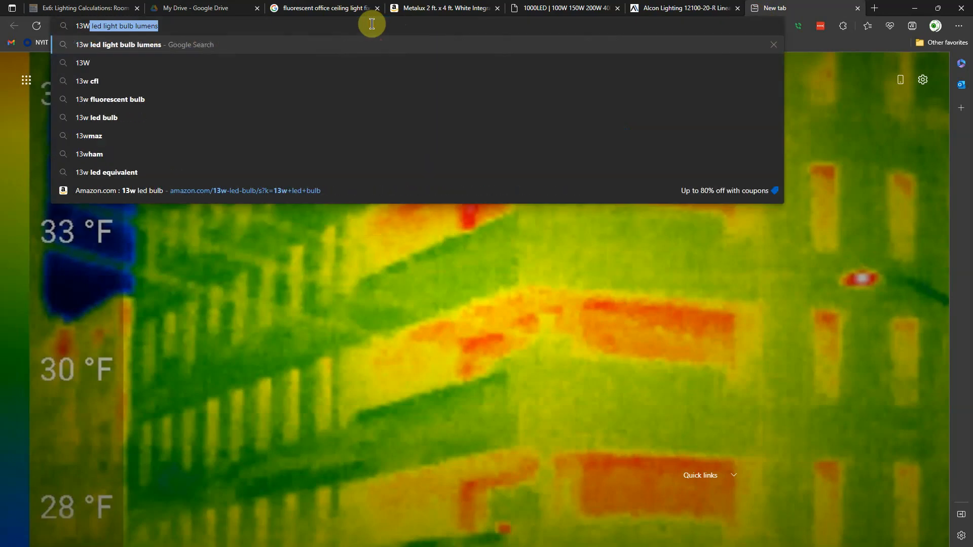
{"action": "key", "text": "Return"}
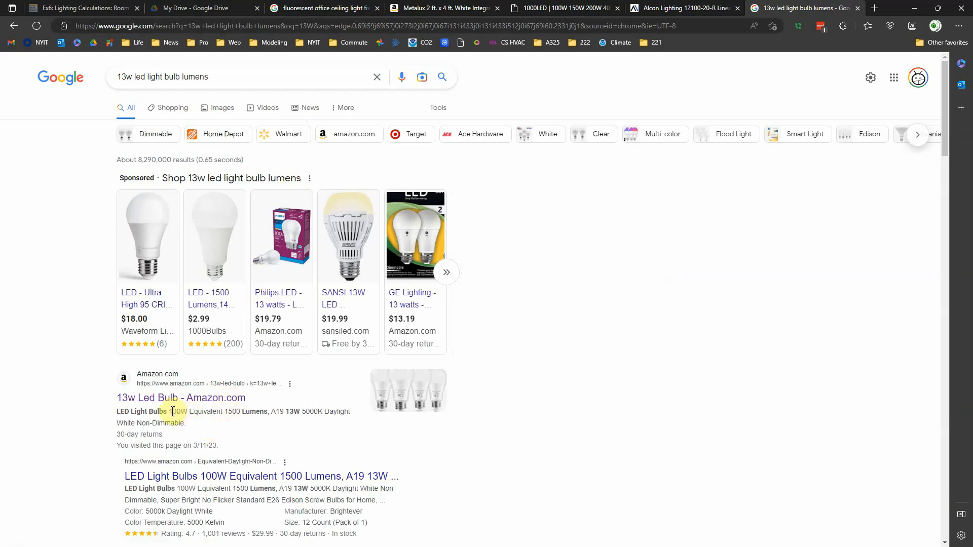
{"action": "left_click_drag", "start_coordinate": [171, 411], "coordinate": [187, 412]}
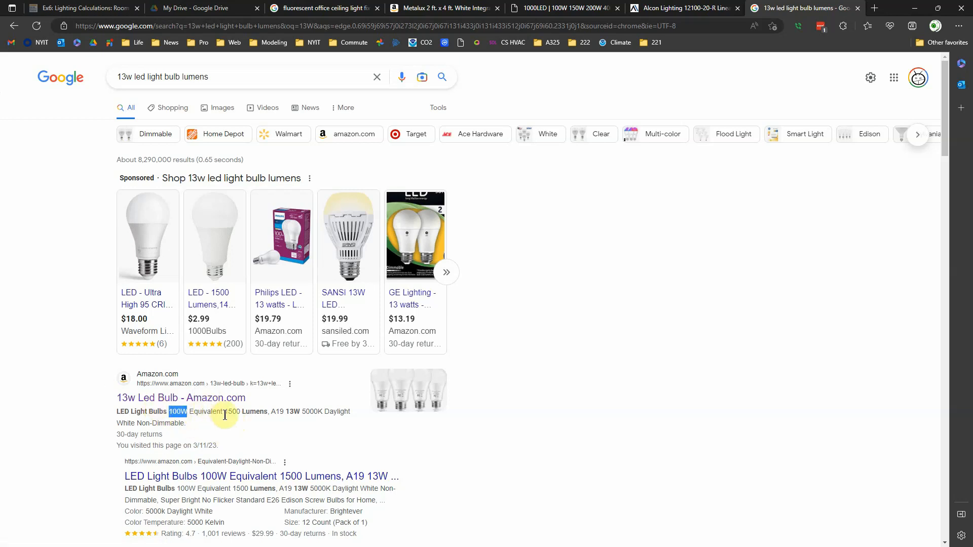
{"action": "left_click_drag", "start_coordinate": [225, 413], "coordinate": [266, 411]}
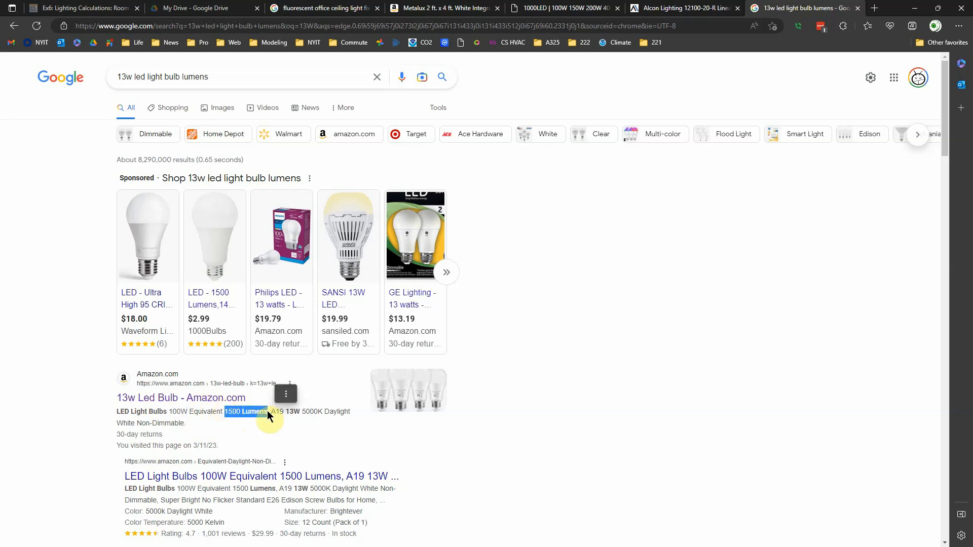
Return to the Excel lumen calculator, set the lumens known per lamp to 1500, and check the lamps required cell.
{"action": "key", "text": "alt+Tab"}
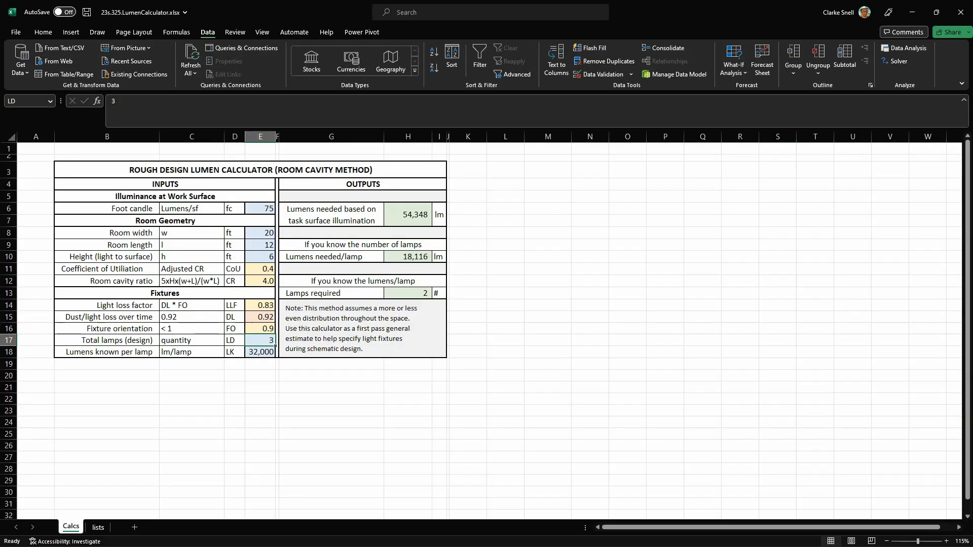
{"action": "left_click", "coordinate": [266, 351]}
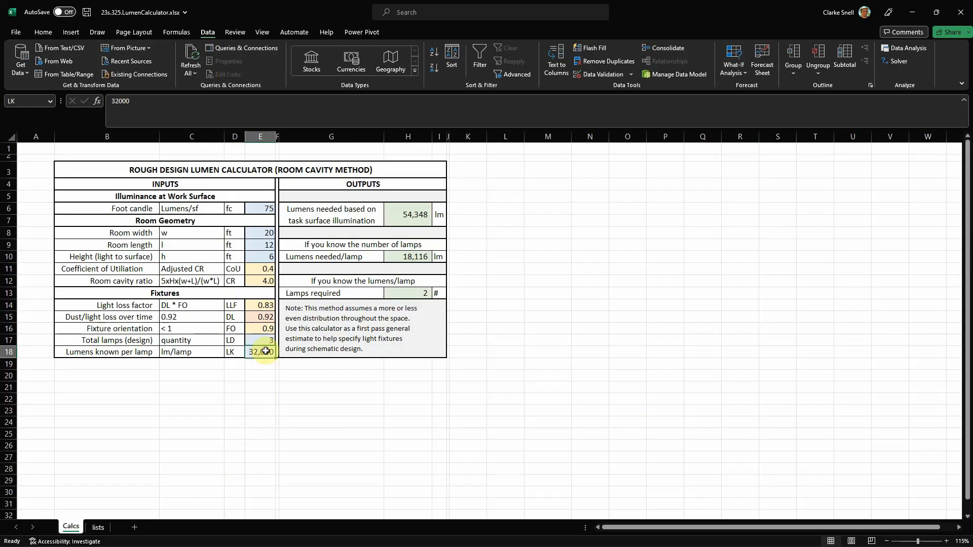
{"action": "type", "text": "1500"}
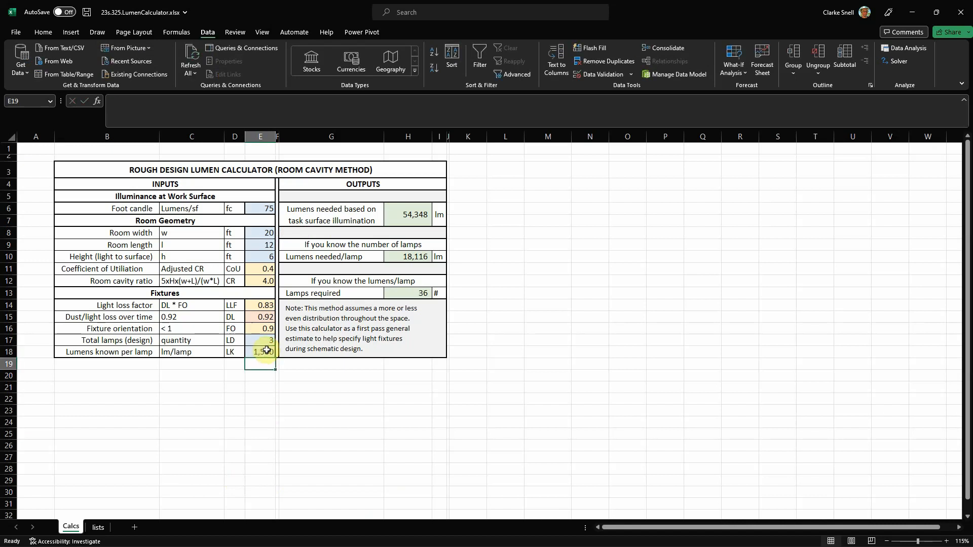
{"action": "left_click", "coordinate": [393, 293]}
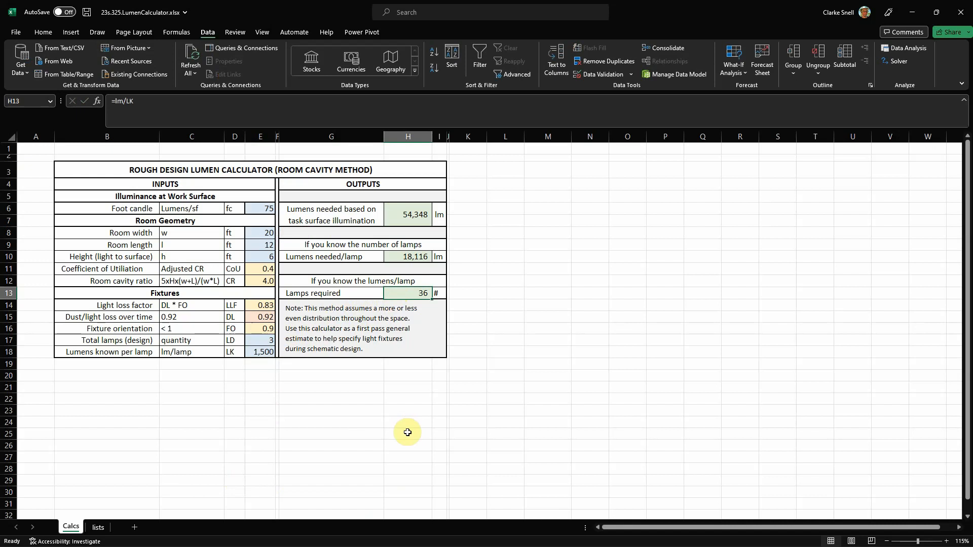
Select the foot candle input, then consult the recommended light levels by room type in the Exercise 6 Google Docs document.
{"action": "left_click", "coordinate": [264, 208]}
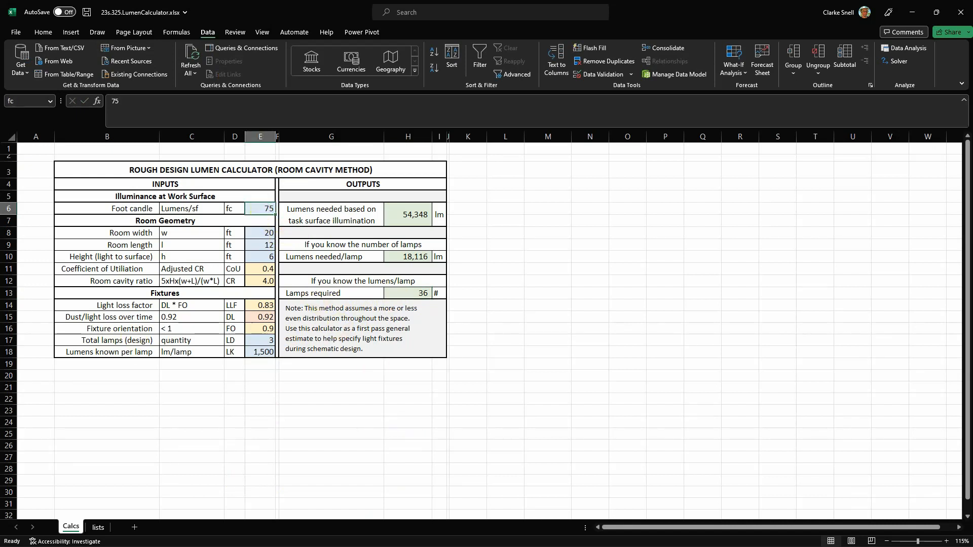
{"action": "key", "text": "alt+Tab"}
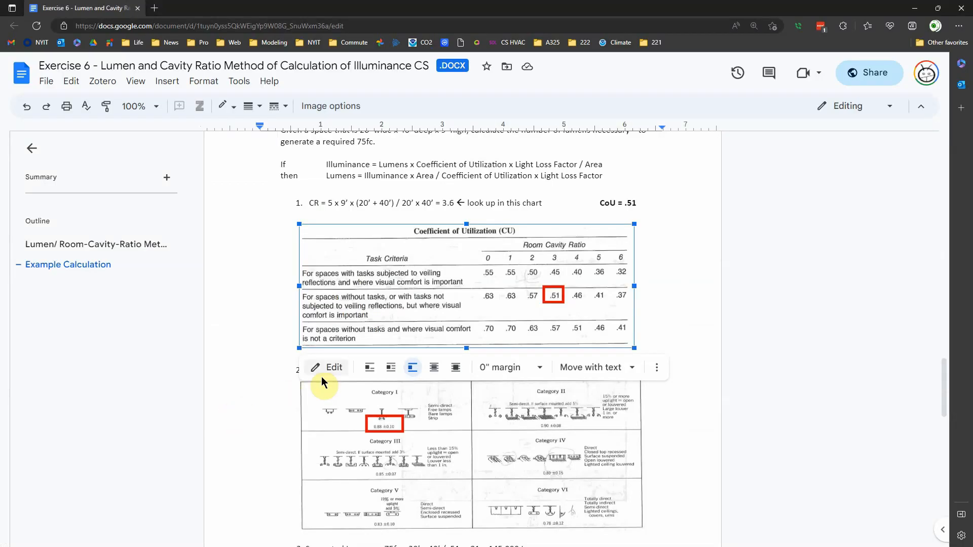
{"action": "scroll", "coordinate": [336, 363], "scroll_direction": "up", "scroll_amount": 15}
{"action": "scroll", "coordinate": [339, 364], "scroll_direction": "down", "scroll_amount": 6}
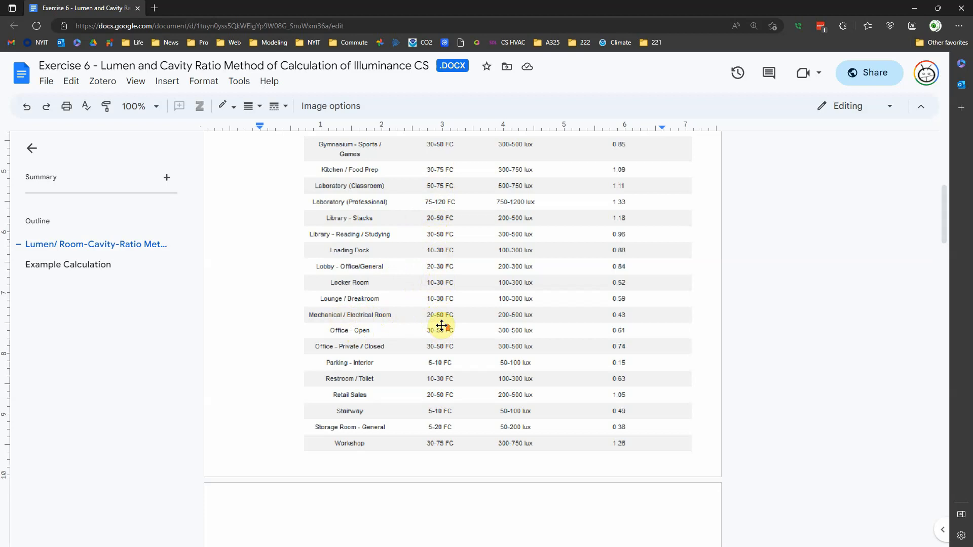
{"action": "scroll", "coordinate": [441, 325], "scroll_direction": "up", "scroll_amount": 3}
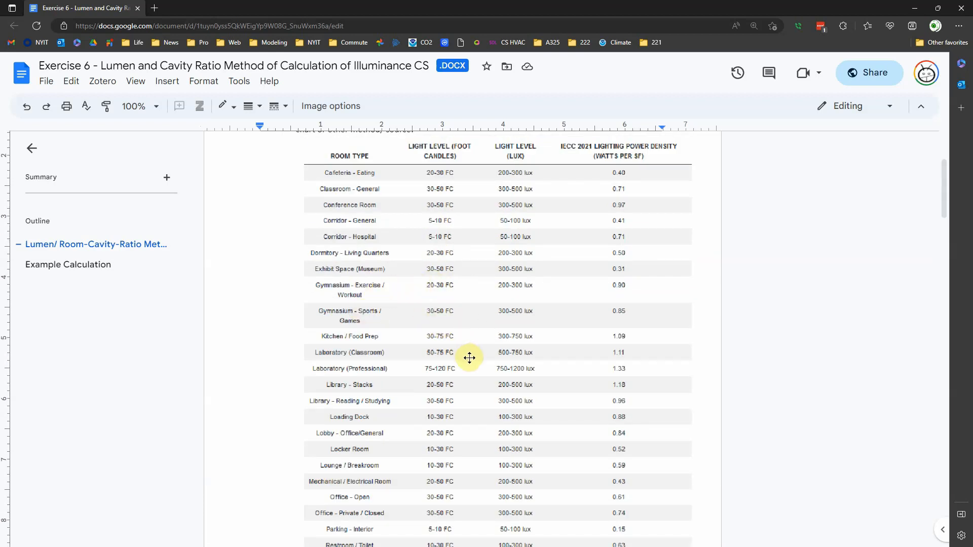
{"action": "scroll", "coordinate": [461, 367], "scroll_direction": "down", "scroll_amount": 3}
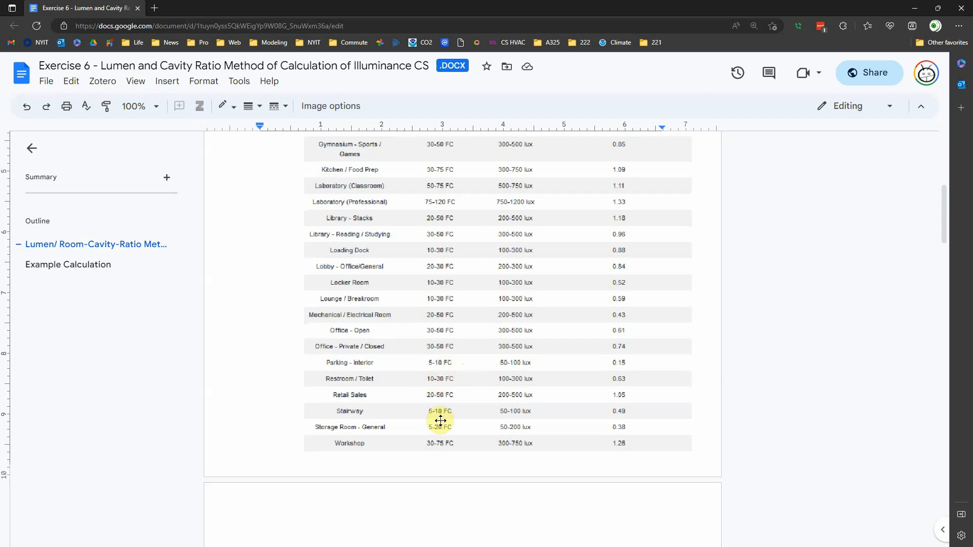
{"action": "scroll", "coordinate": [451, 384], "scroll_direction": "down", "scroll_amount": 3}
{"action": "scroll", "coordinate": [458, 359], "scroll_direction": "up", "scroll_amount": 3}
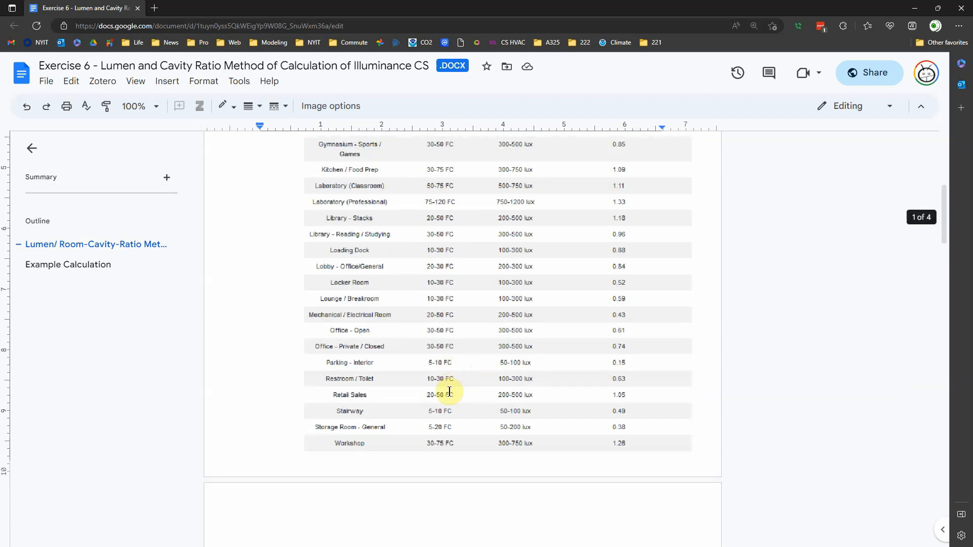
Go back to the Excel lumen calculator and set the foot candle value to 40.
{"action": "left_click", "coordinate": [917, 11]}
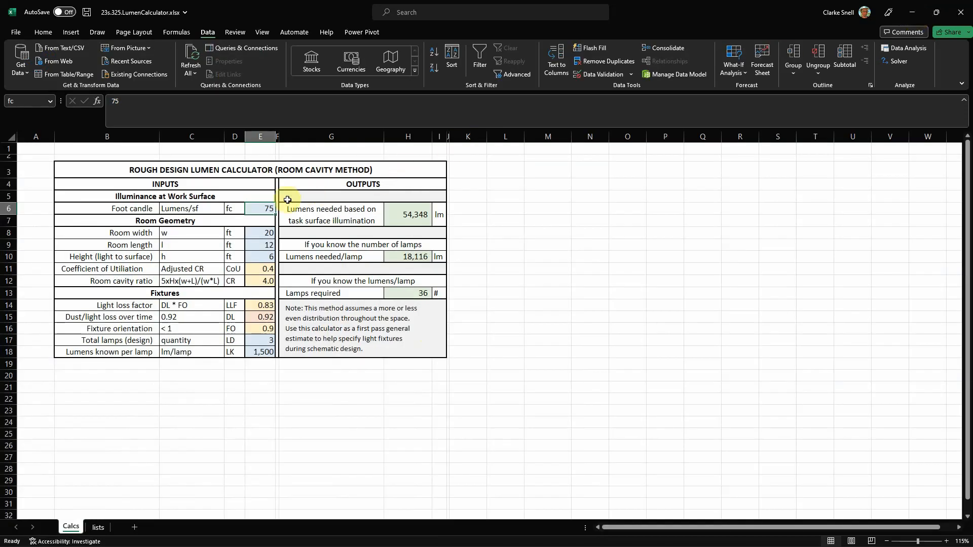
{"action": "type", "text": "40"}
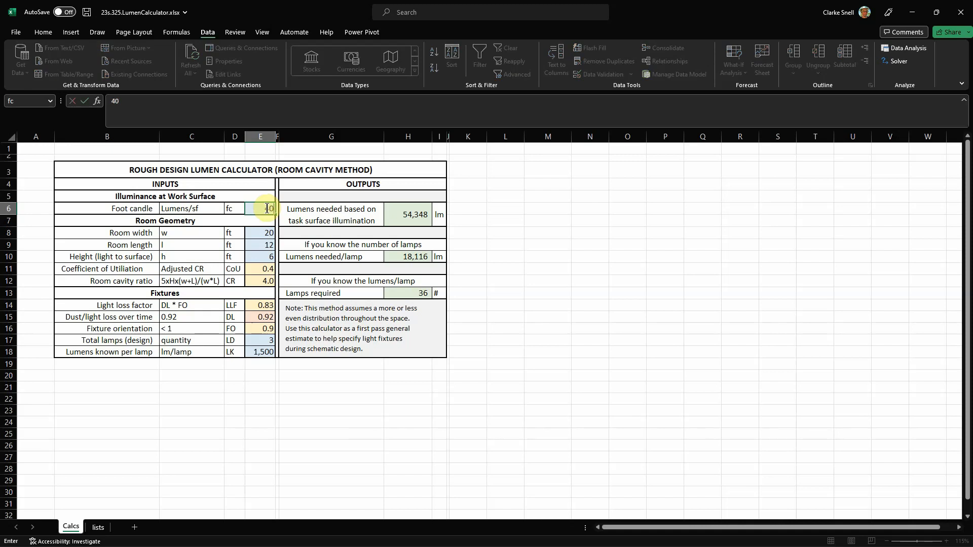
{"action": "key", "text": "Return"}
Set the room width to 90 ft, the room length to 110 ft and the light-to-surface height to 20 ft.
{"action": "left_click", "coordinate": [261, 233]}
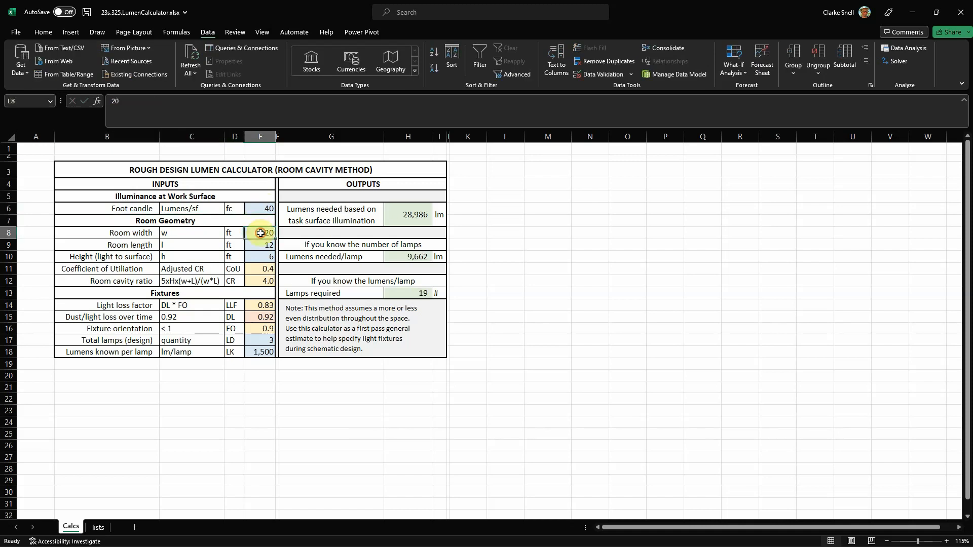
{"action": "type", "text": "90"}
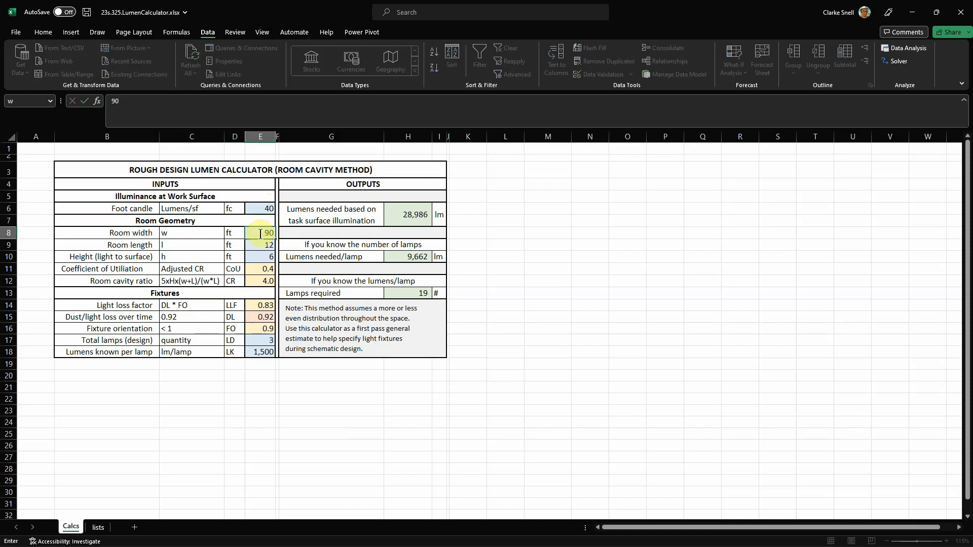
{"action": "left_click", "coordinate": [261, 247]}
{"action": "type", "text": "110"}
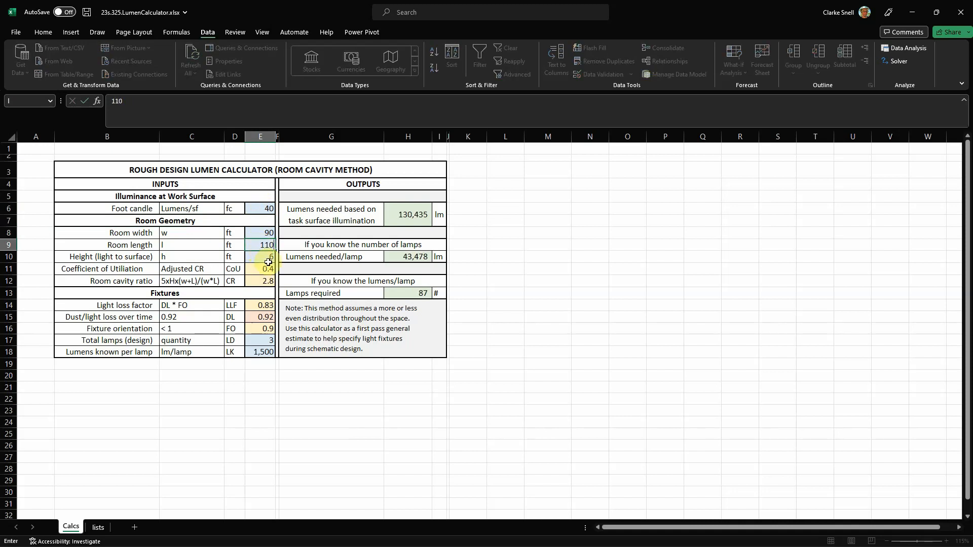
{"action": "left_click", "coordinate": [268, 261]}
{"action": "type", "text": "10"}
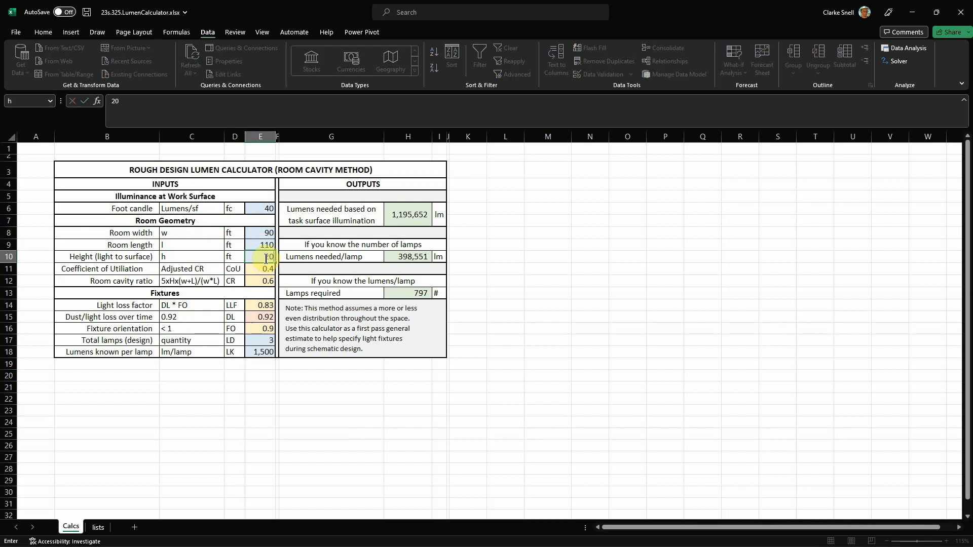
{"action": "key", "text": "Return"}
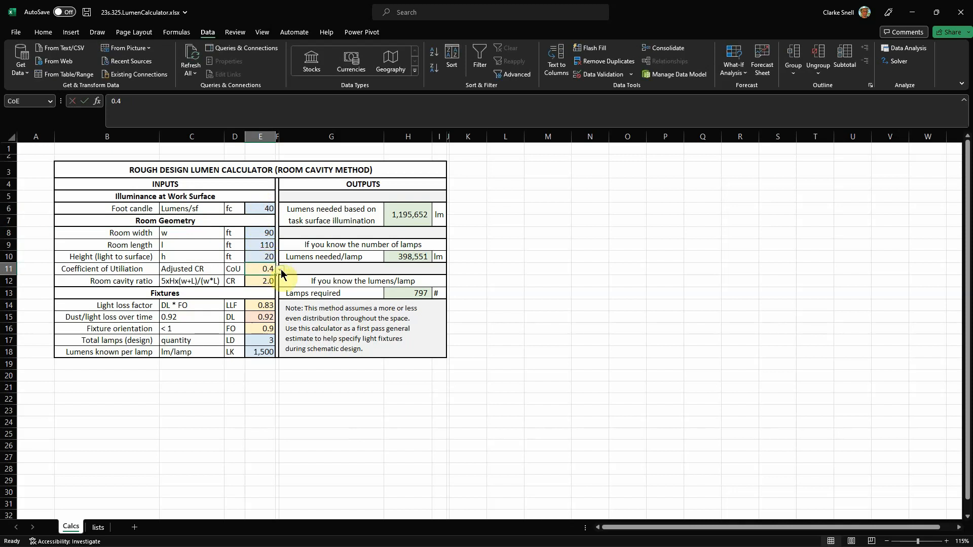
Set the coefficient of utilization to 0.46 for the enlarged room.
{"action": "left_click", "coordinate": [281, 269]}
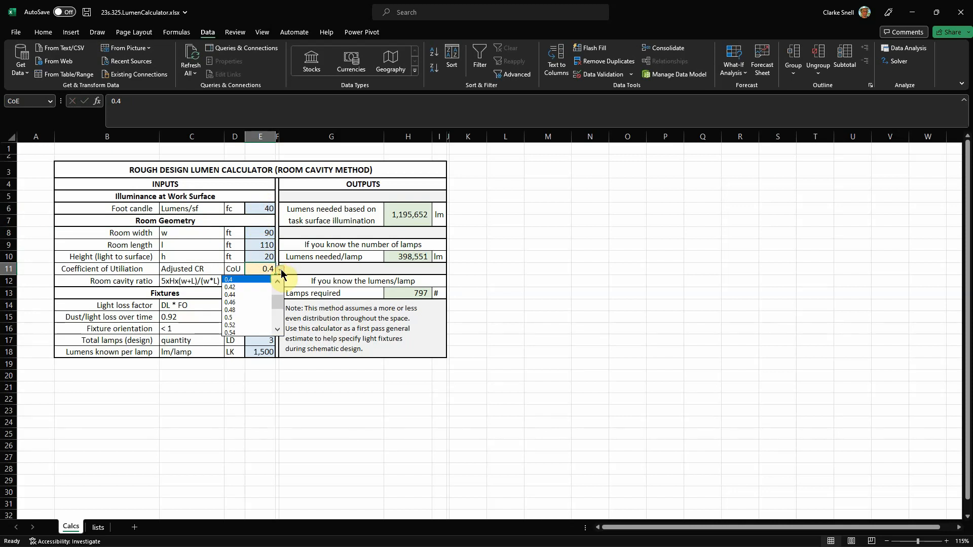
{"action": "left_click", "coordinate": [255, 303]}
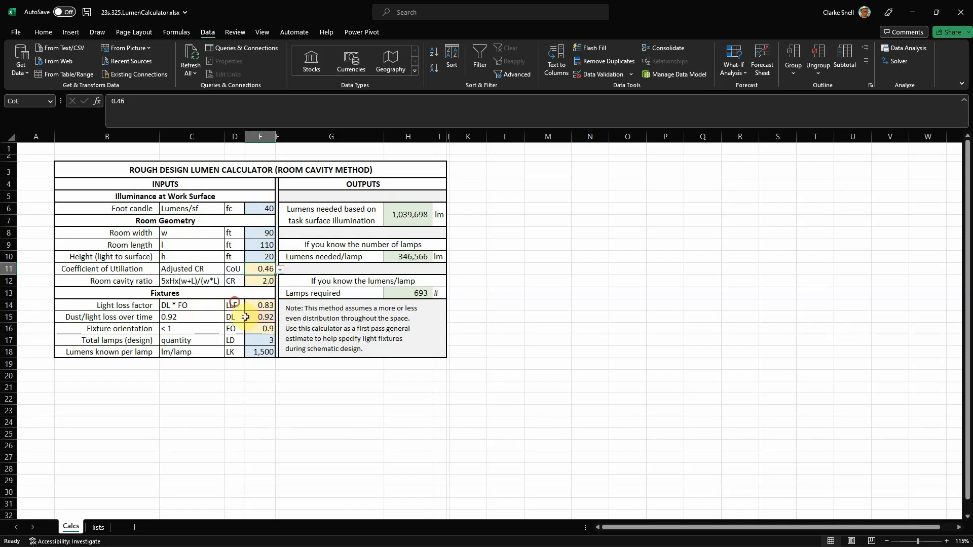
{"action": "left_click", "coordinate": [329, 451]}
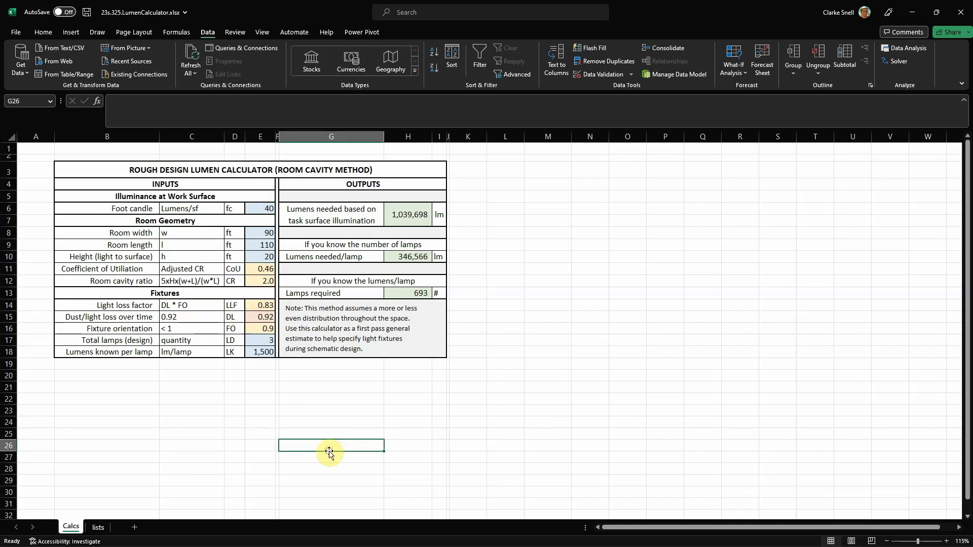
Check the room cavity ratio formula and set the fixture orientation factor to 0.88.
{"action": "left_click", "coordinate": [263, 281]}
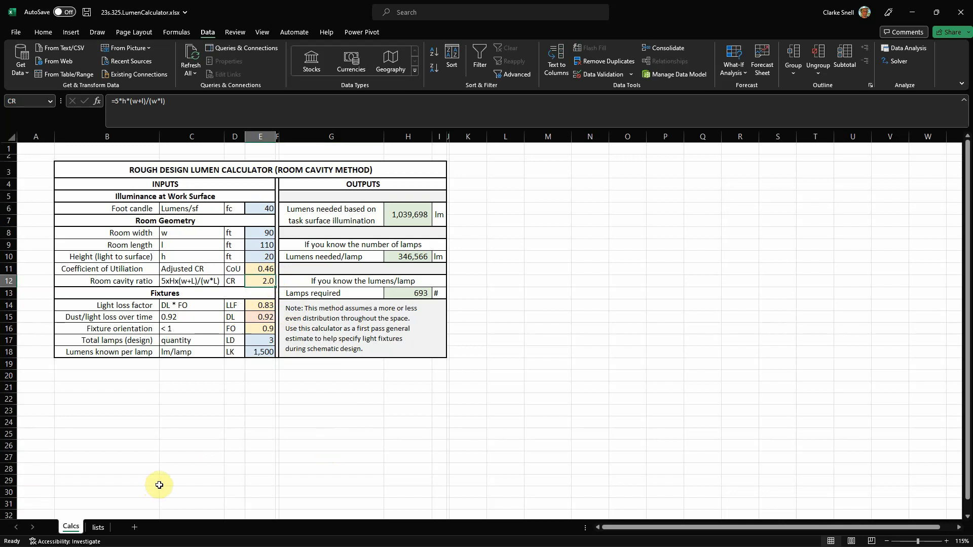
{"action": "left_click", "coordinate": [258, 325]}
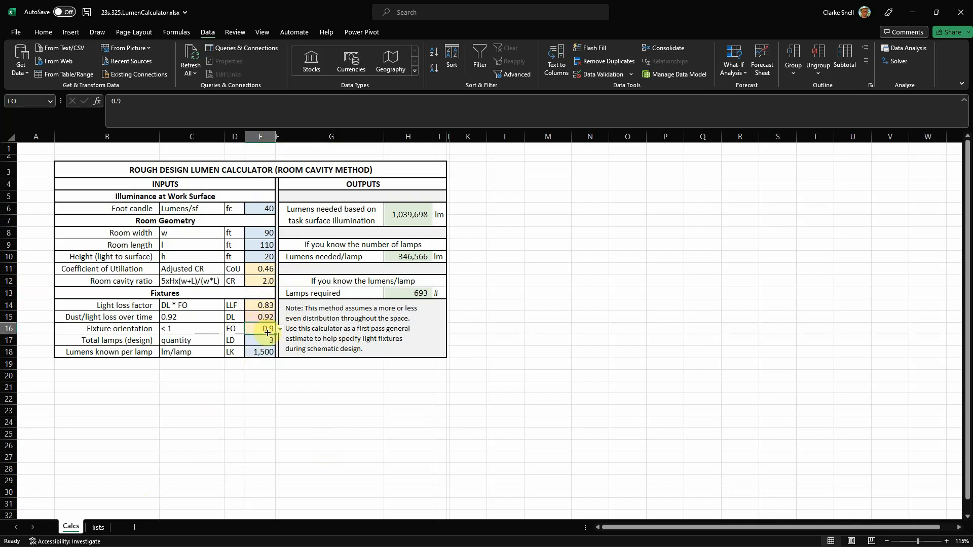
{"action": "left_click", "coordinate": [279, 329]}
{"action": "left_click", "coordinate": [248, 369]}
{"action": "left_click", "coordinate": [260, 410]}
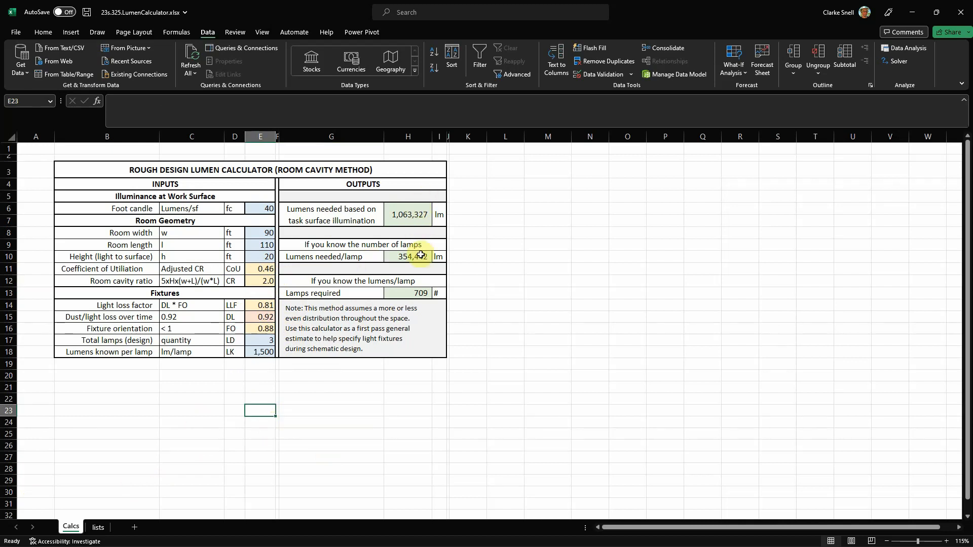
Set the total design lamps to 75 and inspect the lumens needed per lamp output.
{"action": "left_click", "coordinate": [270, 339]}
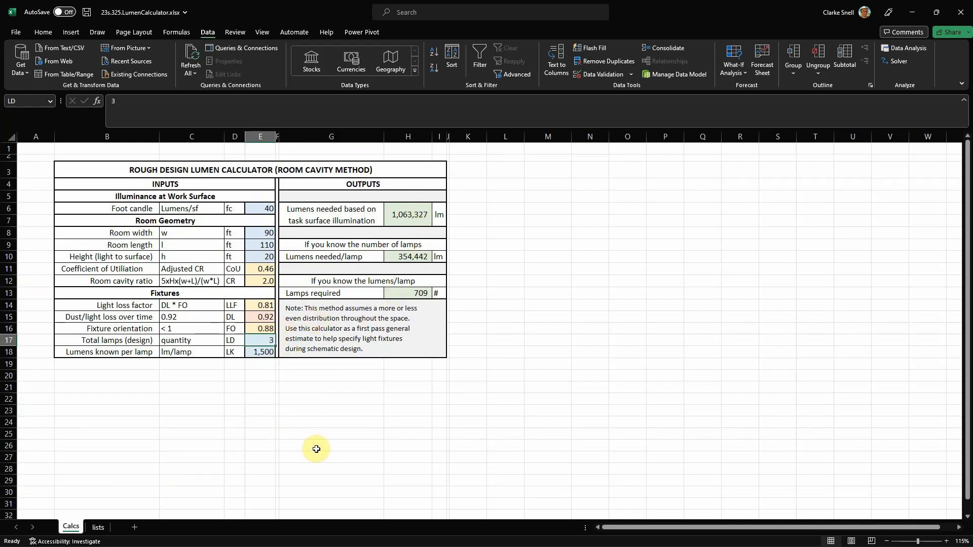
{"action": "type", "text": "75"}
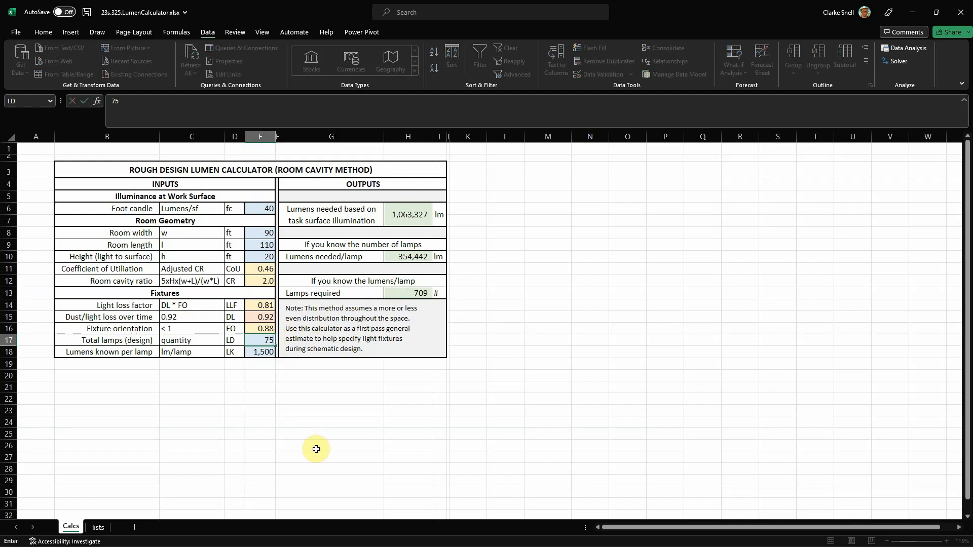
{"action": "key", "text": "Return"}
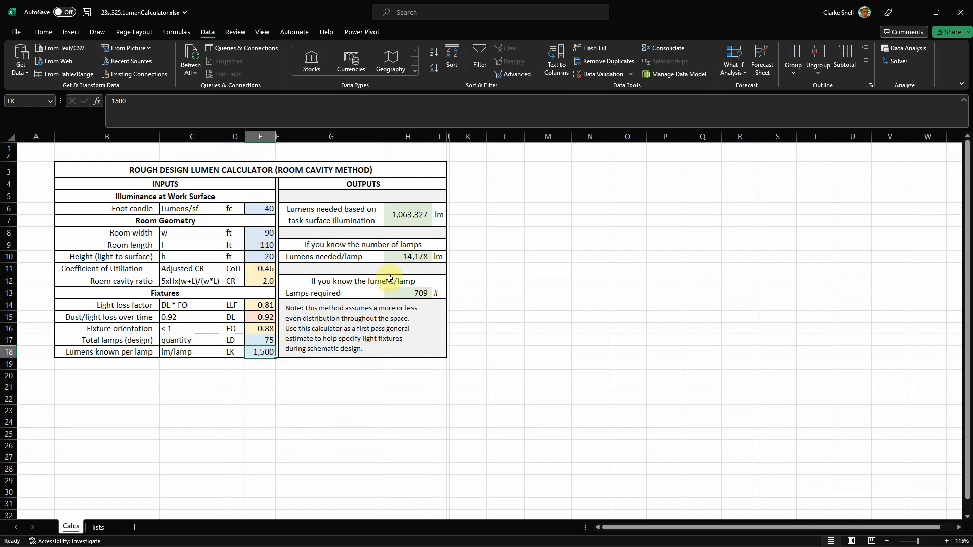
{"action": "left_click", "coordinate": [400, 258]}
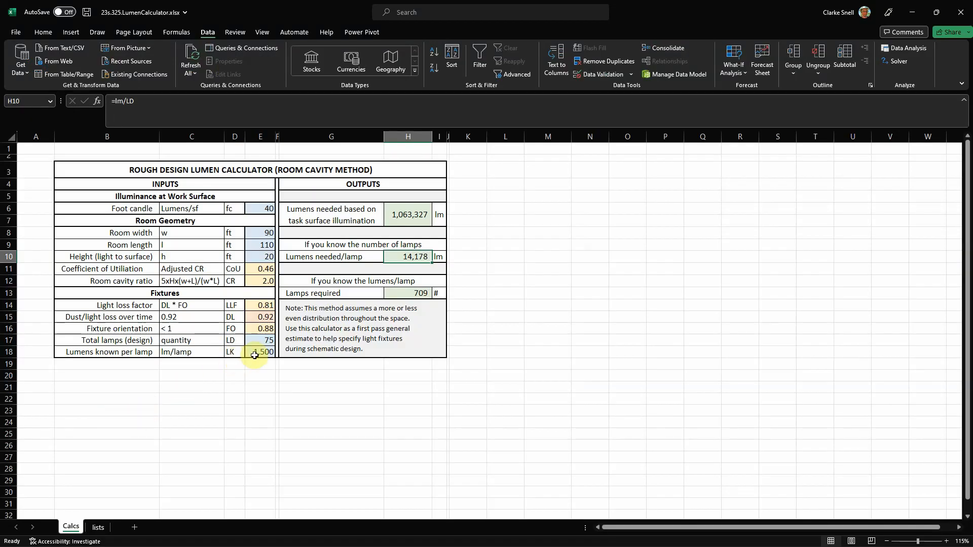
Set the lumens known per lamp to 32,000 and review the lamps required and lumens needed per lamp outputs.
{"action": "left_click", "coordinate": [254, 355]}
{"action": "type", "text": "32000"}
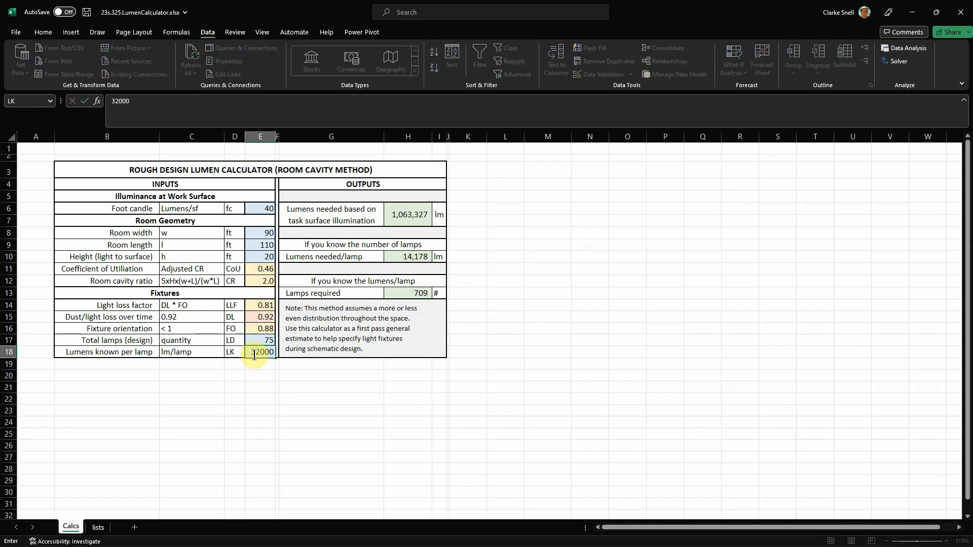
{"action": "key", "text": "Return"}
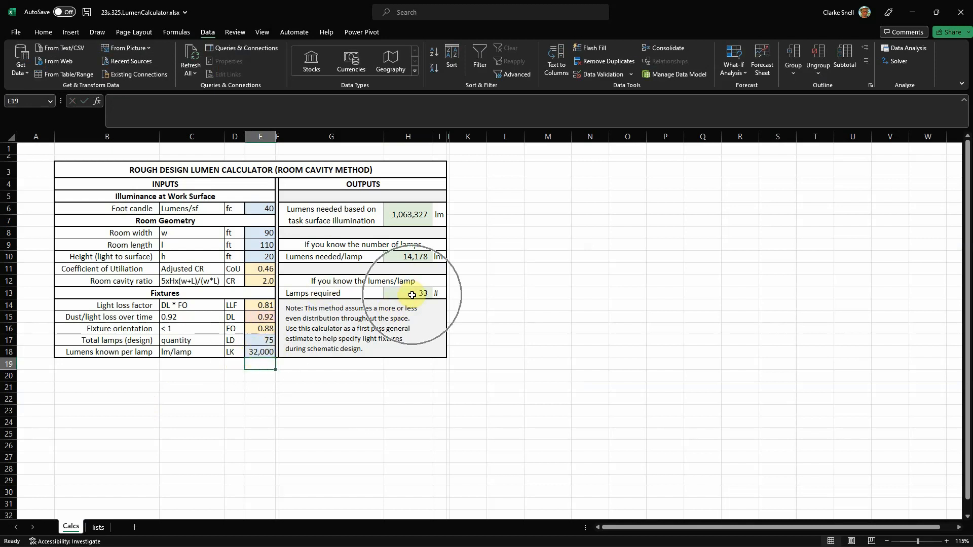
{"action": "left_click", "coordinate": [382, 395]}
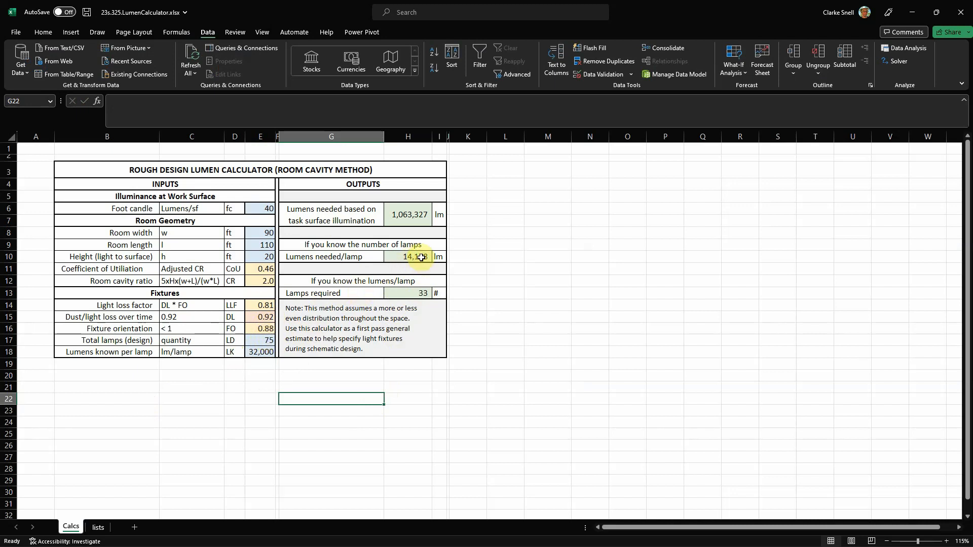
{"action": "left_click", "coordinate": [386, 460]}
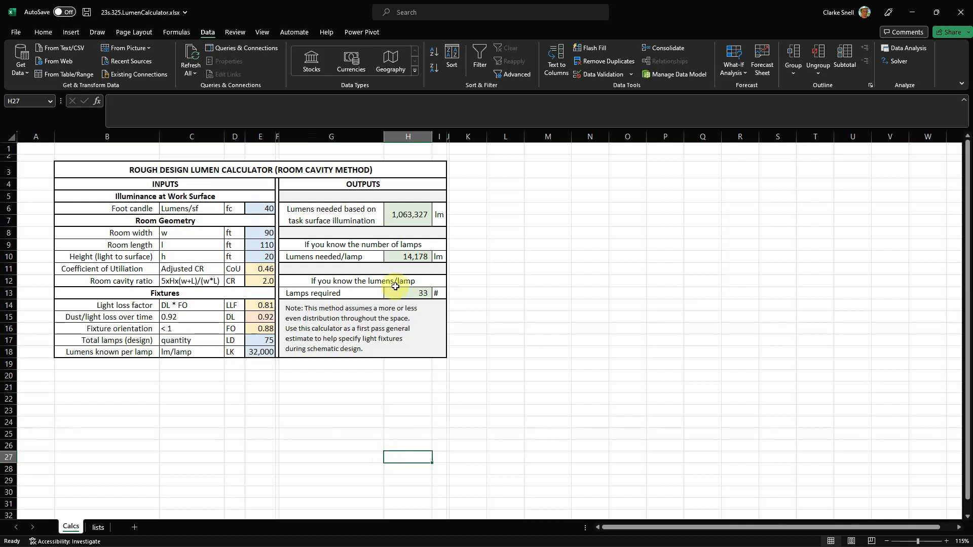
{"action": "left_click", "coordinate": [410, 257]}
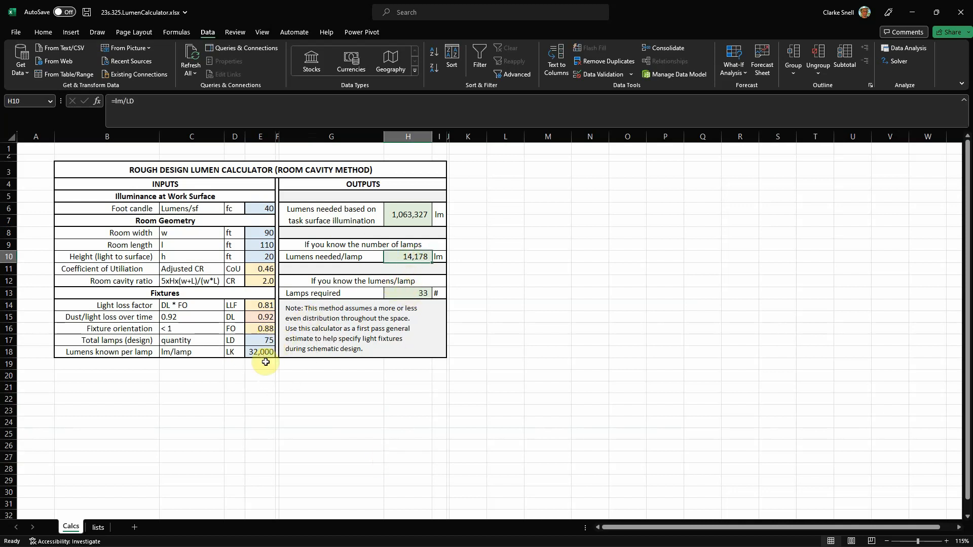
{"action": "left_click", "coordinate": [259, 411]}
Set the room width to 15 ft, the room length to 12 ft and the light-to-surface height to 6 ft.
{"action": "left_click", "coordinate": [246, 236]}
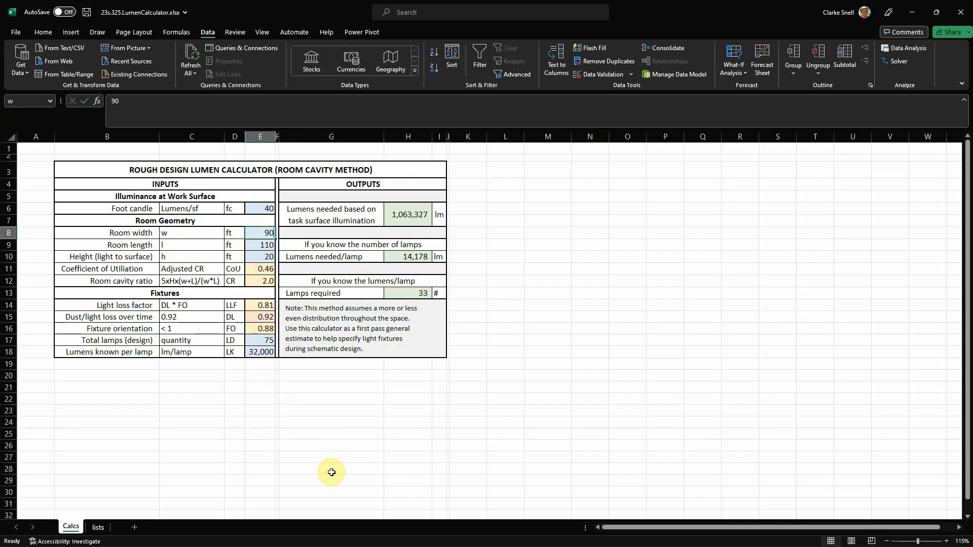
{"action": "type", "text": "20"}
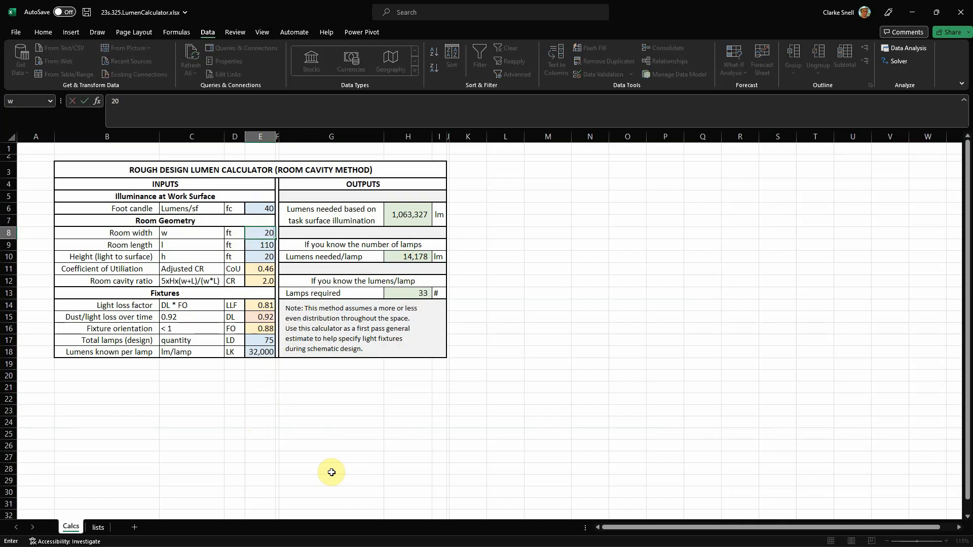
{"action": "double_click", "coordinate": [272, 233]}
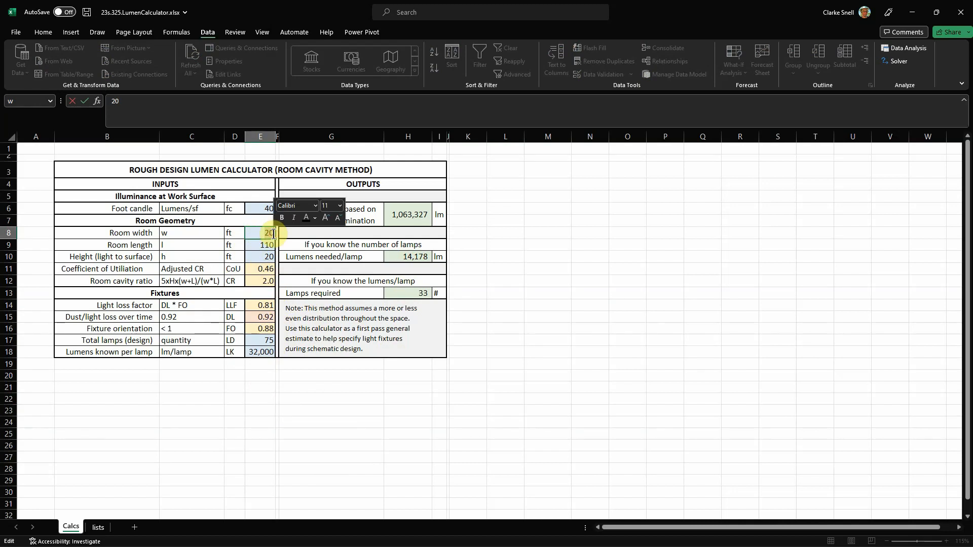
{"action": "type", "text": "15"}
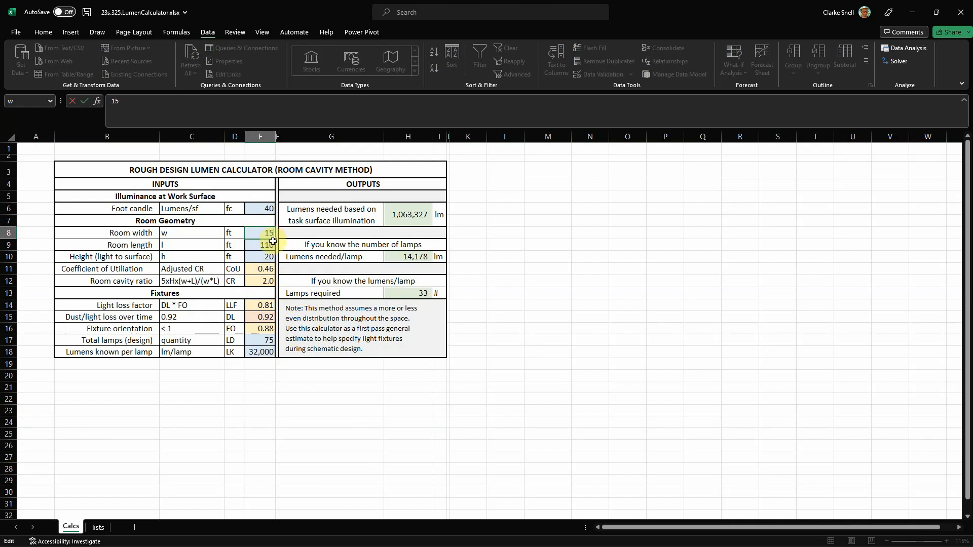
{"action": "left_click", "coordinate": [269, 245]}
{"action": "type", "text": "12"}
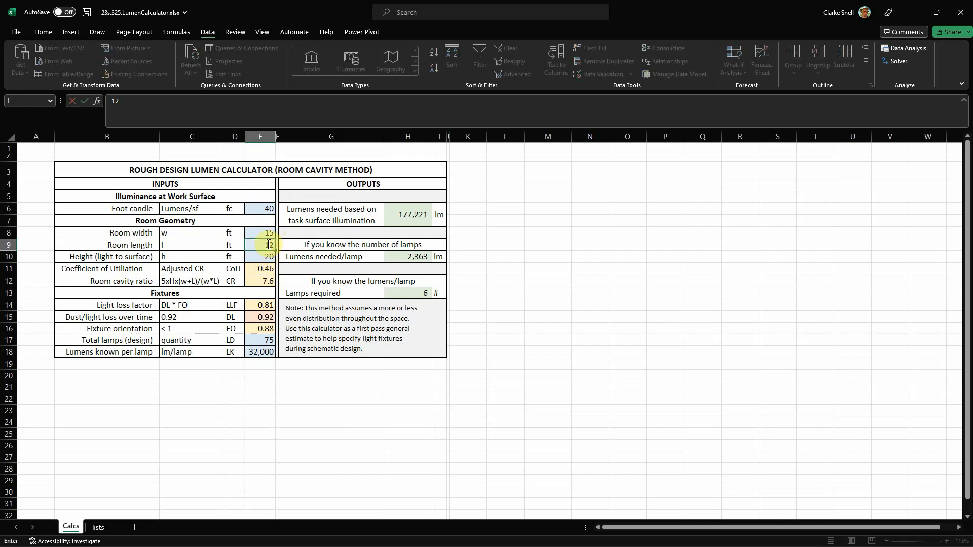
{"action": "left_click", "coordinate": [268, 256]}
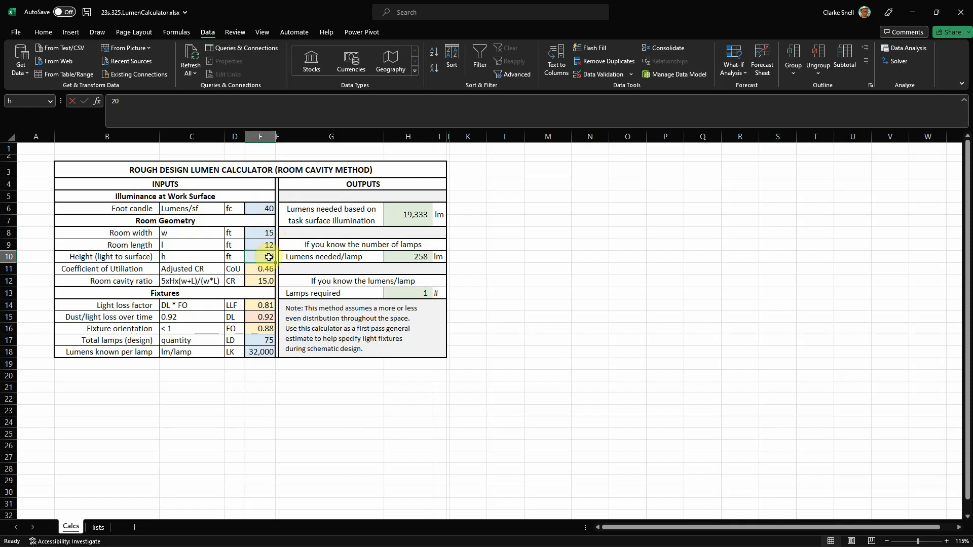
{"action": "type", "text": "6"}
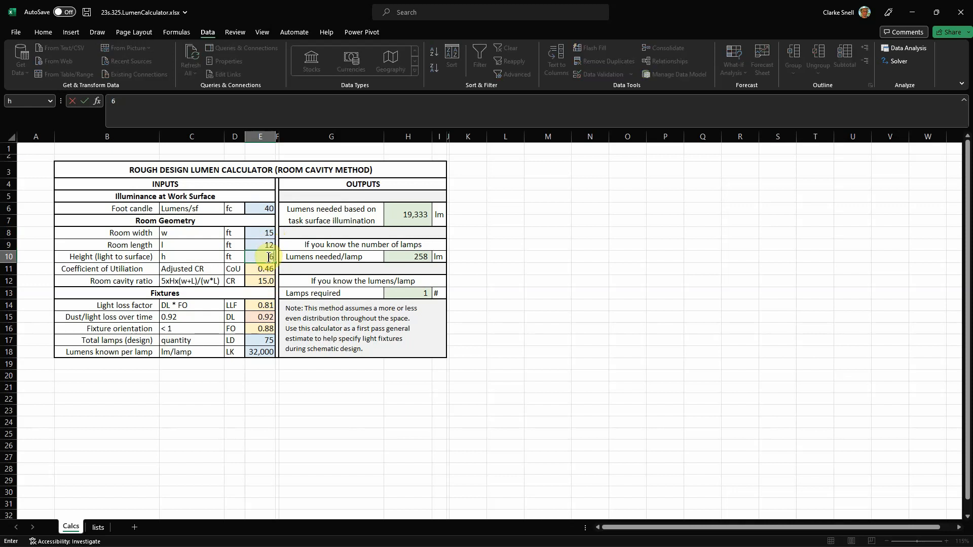
{"action": "key", "text": "Return"}
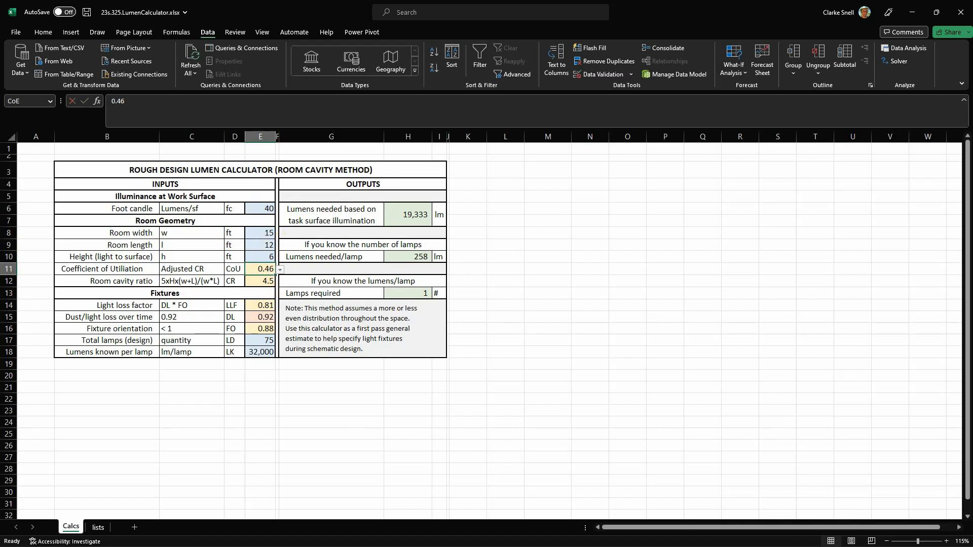
Consult the coefficient of utilization table in the Exercise 6 Google Docs document, and check the coefficient's available values back in the Excel calculator.
{"action": "key", "text": "alt+Tab"}
{"action": "scroll", "coordinate": [474, 325], "scroll_direction": "down", "scroll_amount": 10}
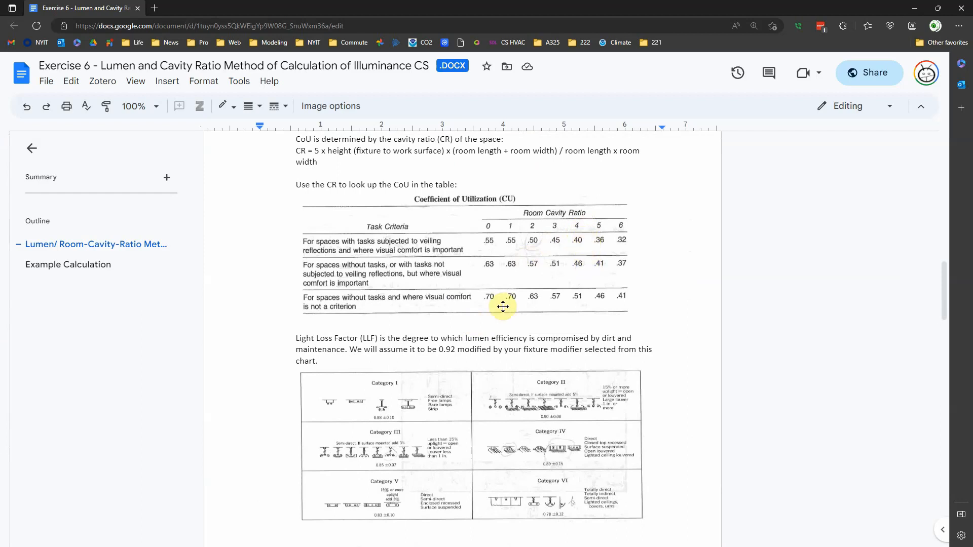
{"action": "key", "text": "ctrl"}
{"action": "key", "text": "ctrl"}
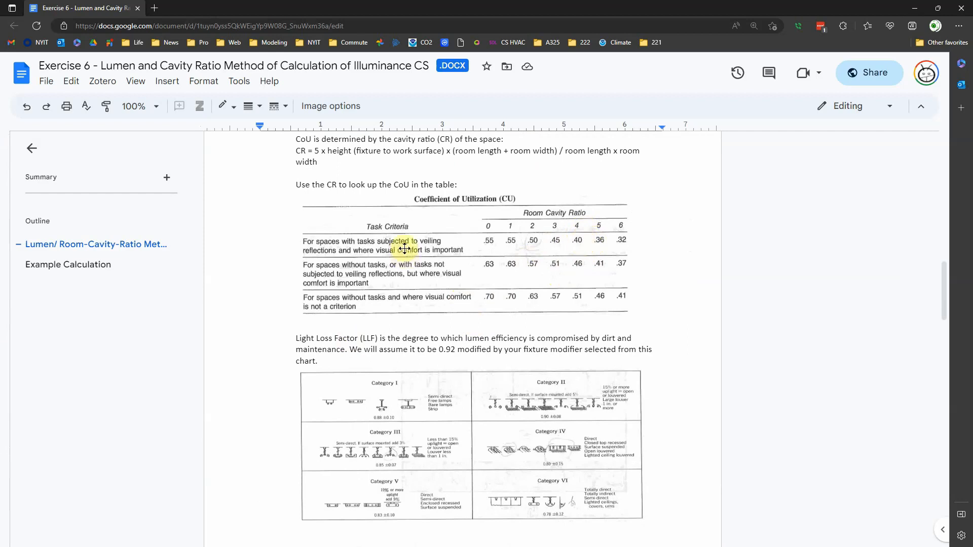
{"action": "left_click", "coordinate": [911, 8]}
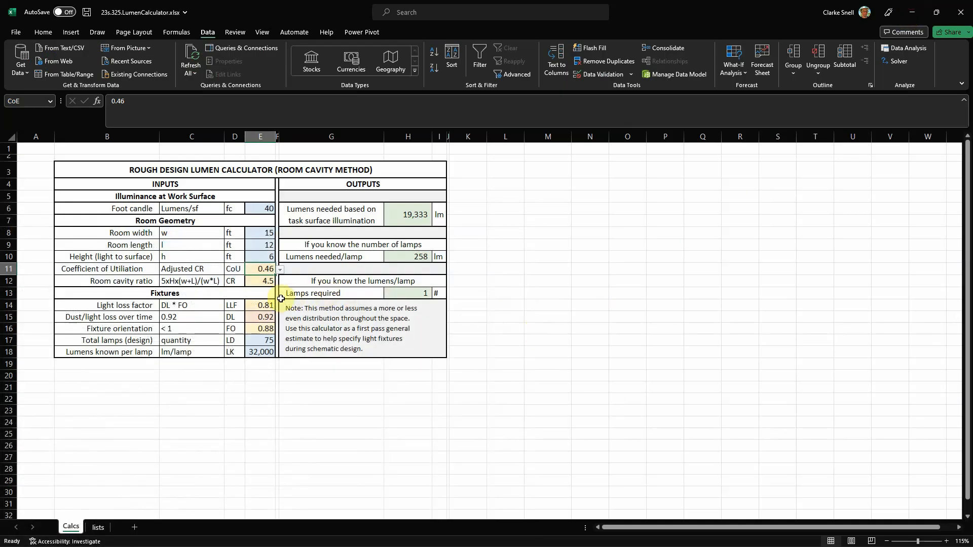
{"action": "left_click", "coordinate": [279, 270]}
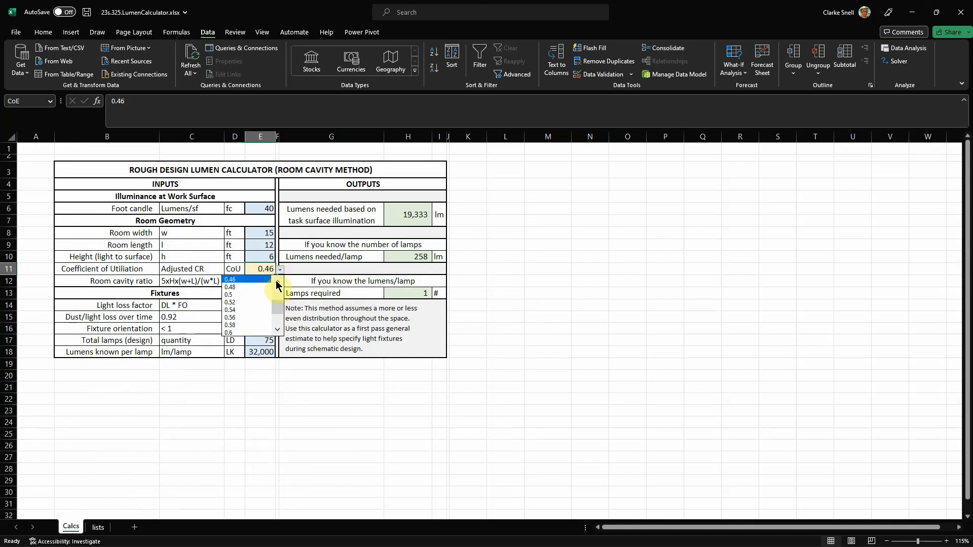
{"action": "left_click", "coordinate": [290, 418]}
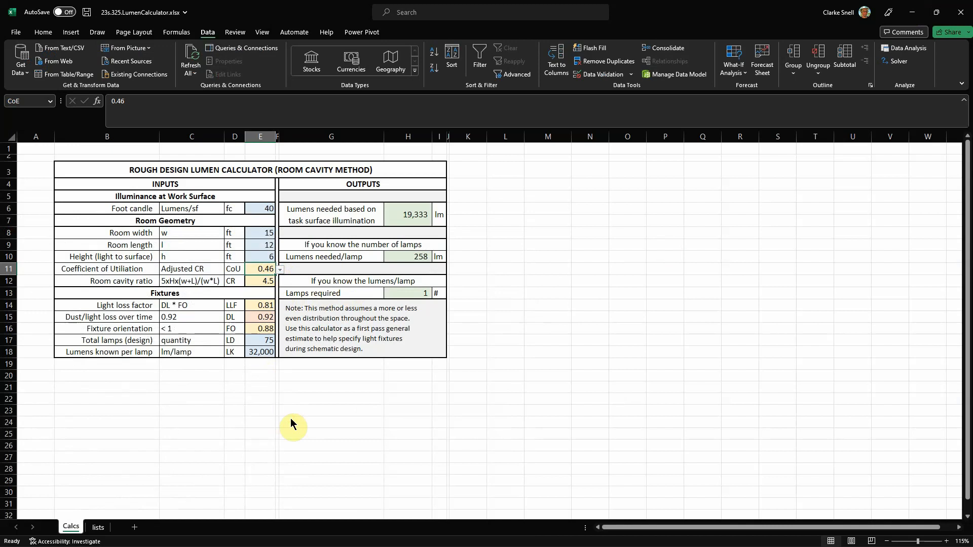
Set the fixture orientation factor to 0.9 for the small room.
{"action": "left_click", "coordinate": [266, 329]}
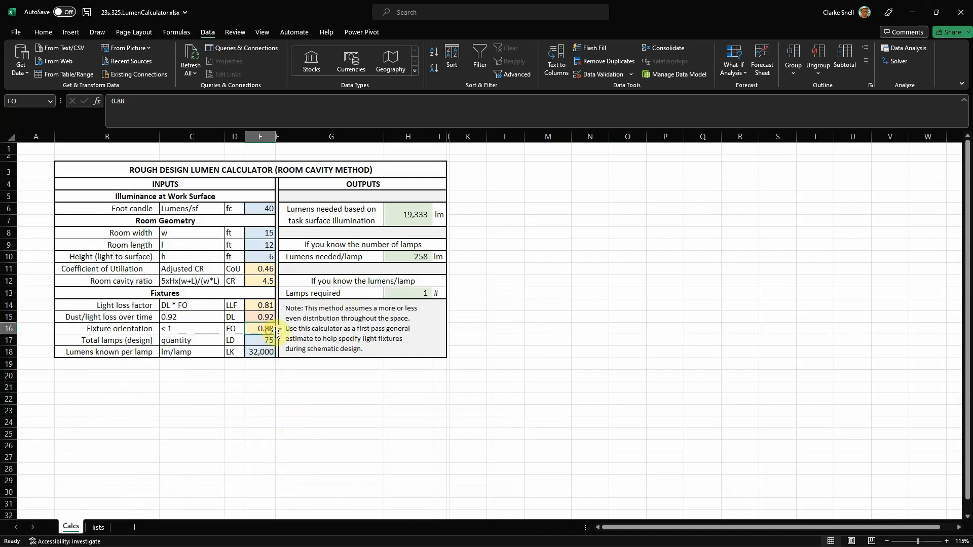
{"action": "left_click", "coordinate": [279, 329]}
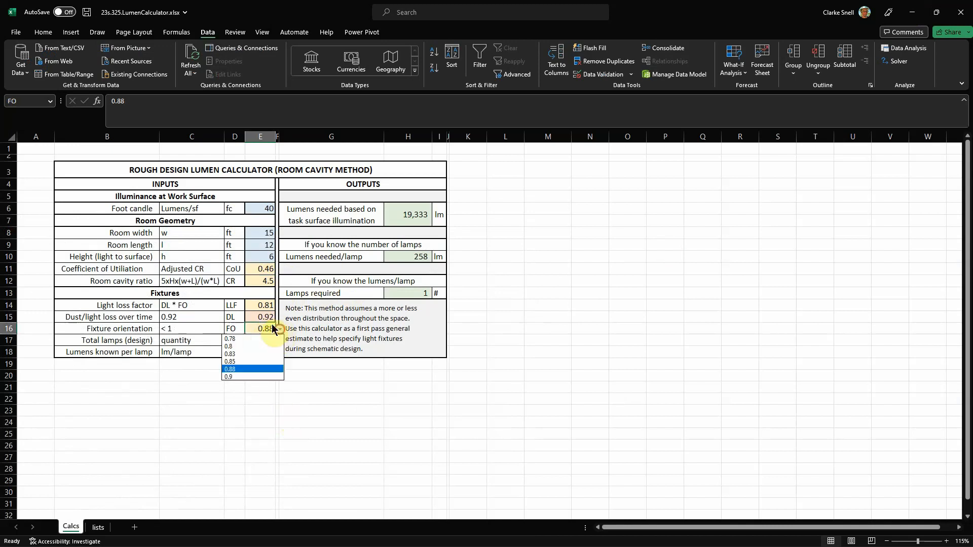
{"action": "left_click", "coordinate": [245, 373]}
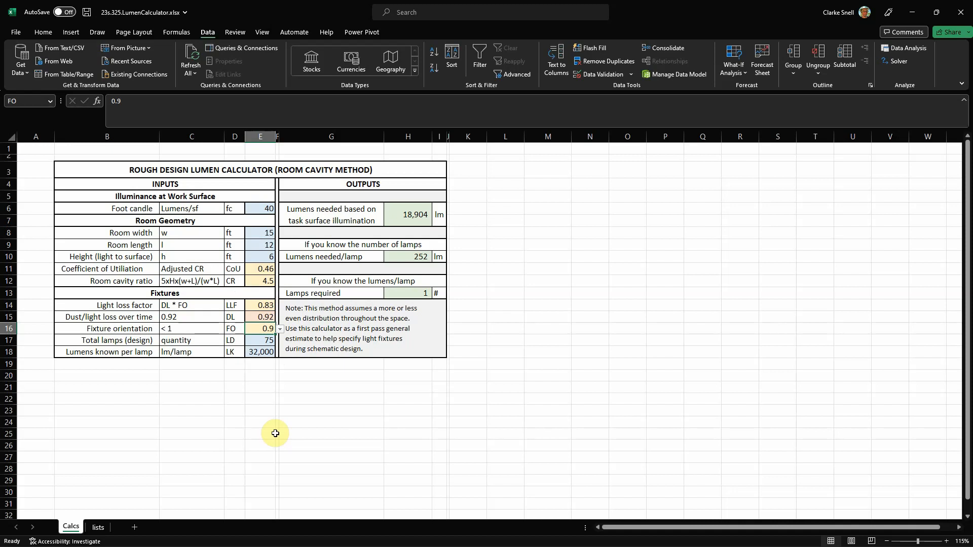
{"action": "left_click", "coordinate": [292, 431]}
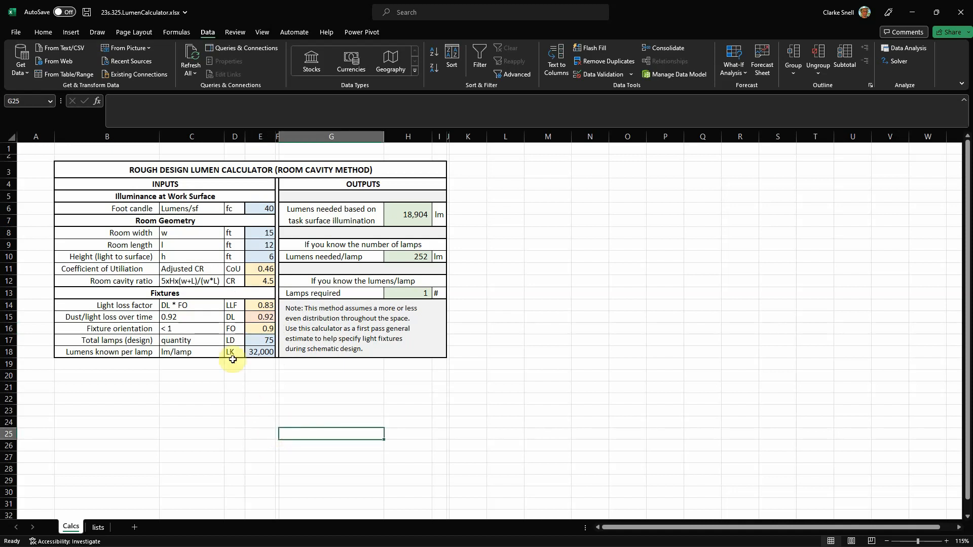
Set the lumens known per lamp to 1,500 for the small room.
{"action": "left_click", "coordinate": [265, 342]}
{"action": "left_click", "coordinate": [258, 385]}
{"action": "left_click", "coordinate": [261, 354]}
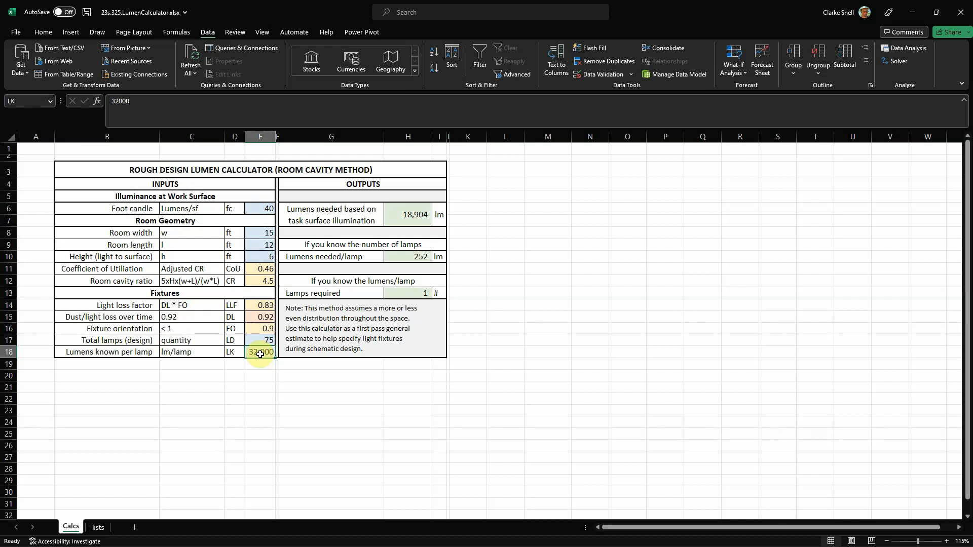
{"action": "type", "text": "15"}
{"action": "key", "text": "Return"}
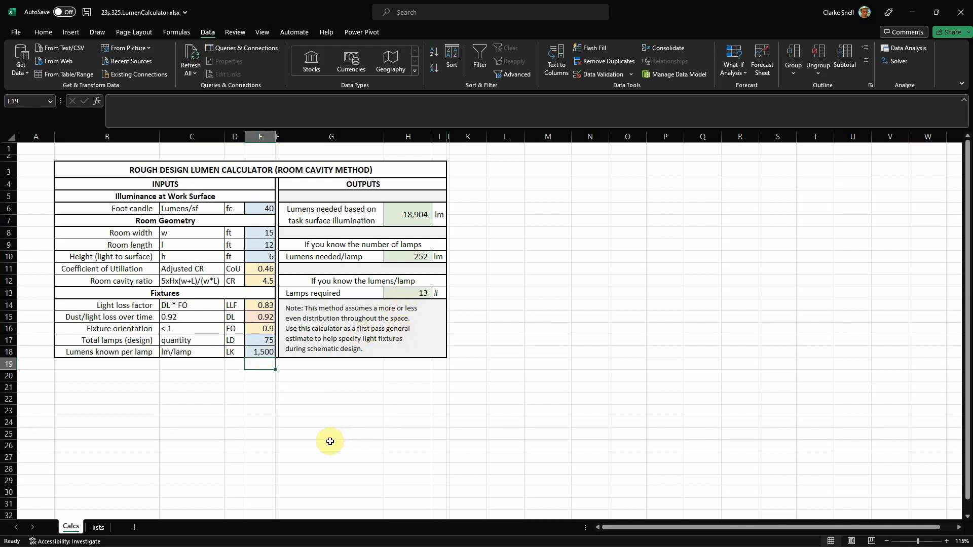
Set the total design lamps to 2 and inspect the lumens needed per lamp output.
{"action": "left_click", "coordinate": [267, 342]}
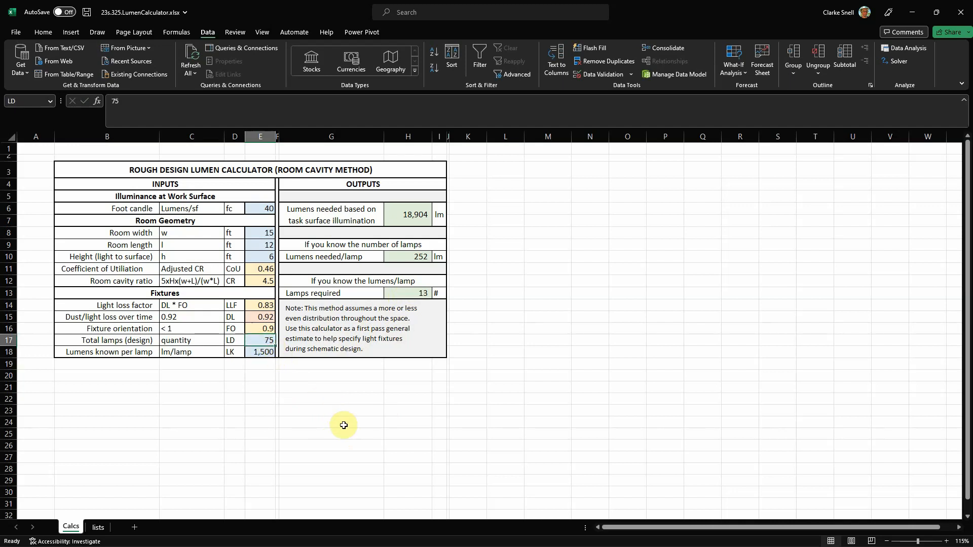
{"action": "type", "text": "2"}
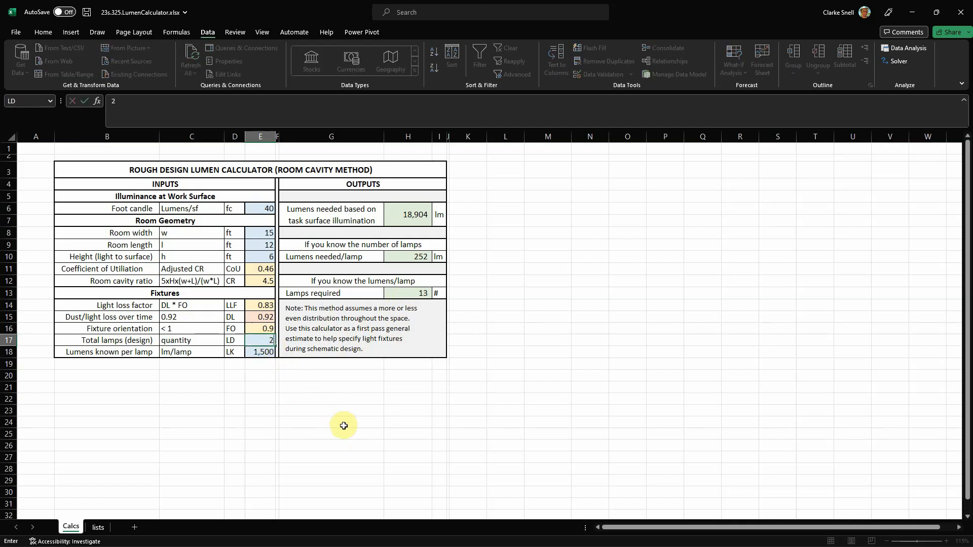
{"action": "key", "text": "Return"}
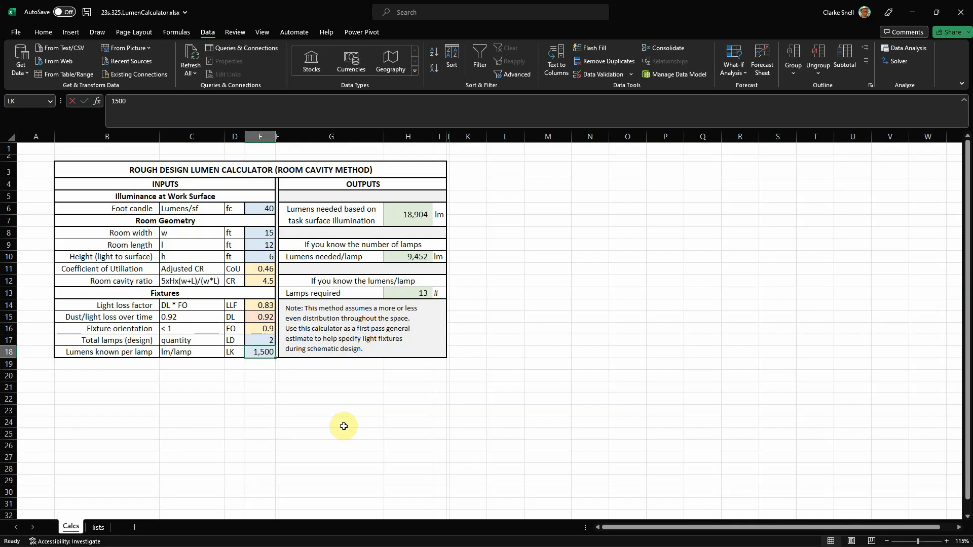
{"action": "left_click", "coordinate": [413, 256]}
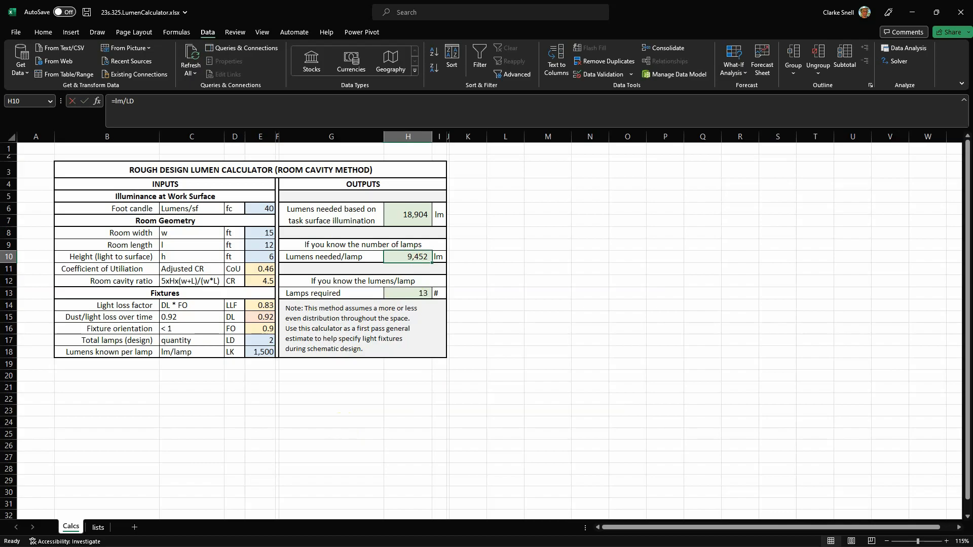
Review the Alcon recessed LED fixture page and the fluorescent office ceiling fixture search results in the browser, and return to the Excel calculator.
{"action": "key", "text": "alt+Tab"}
{"action": "key", "text": "alt+Tab"}
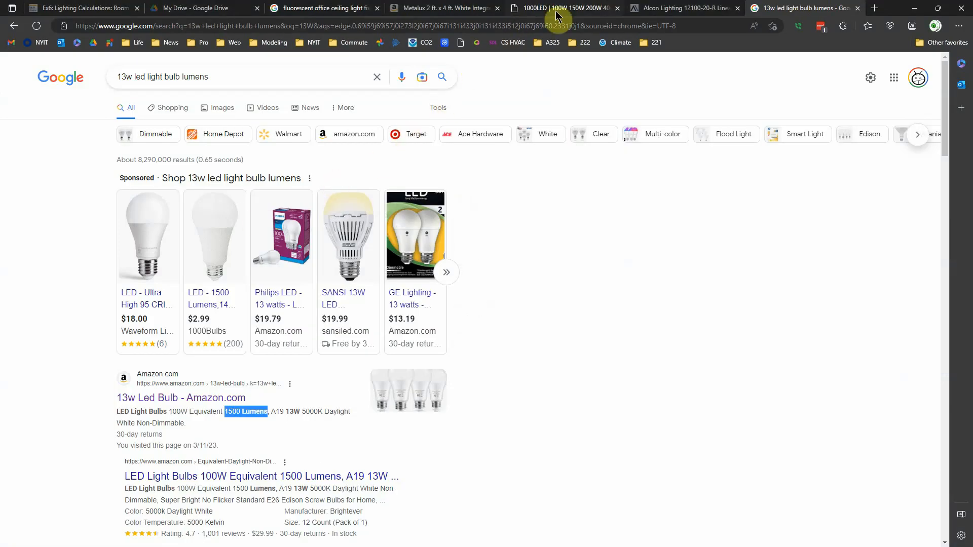
{"action": "left_click", "coordinate": [662, 8]}
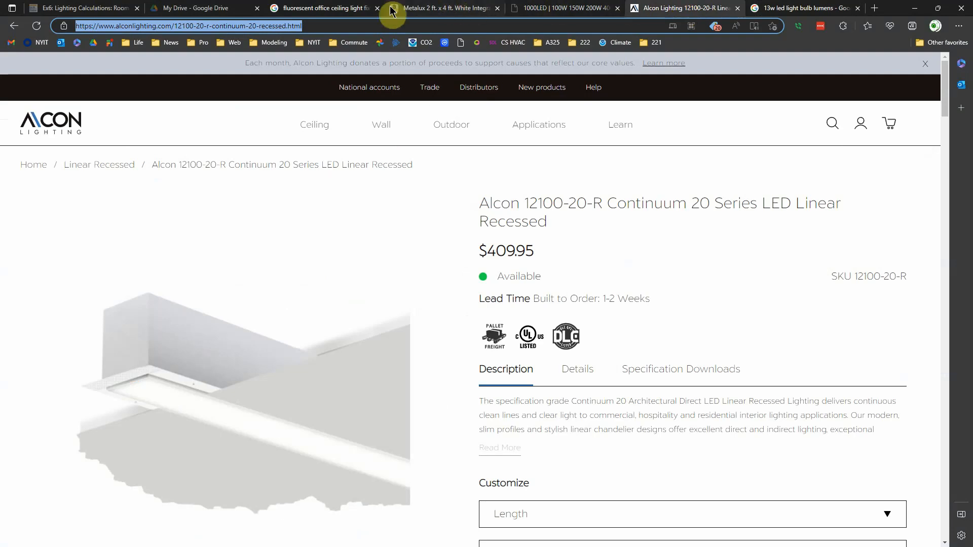
{"action": "left_click", "coordinate": [346, 10]}
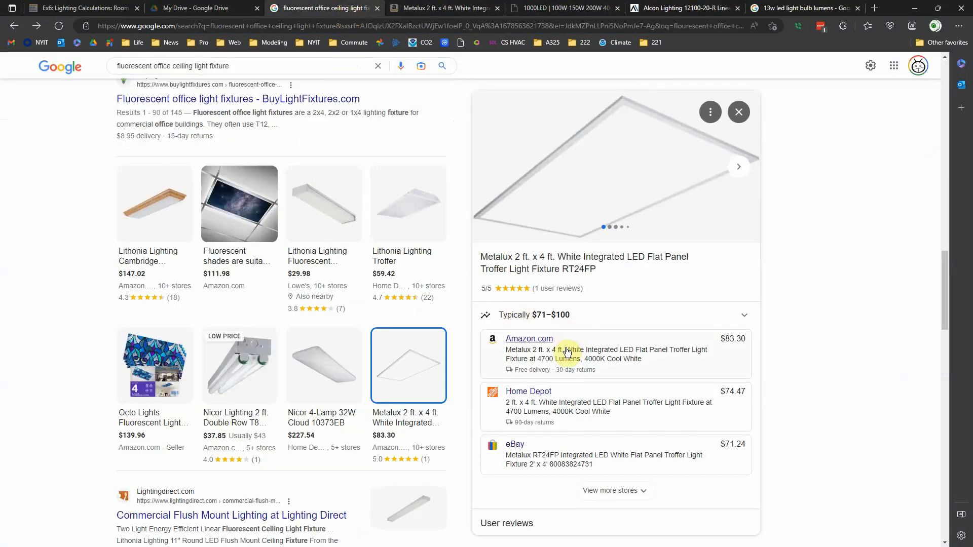
{"action": "mouse_move", "coordinate": [443, 288]}
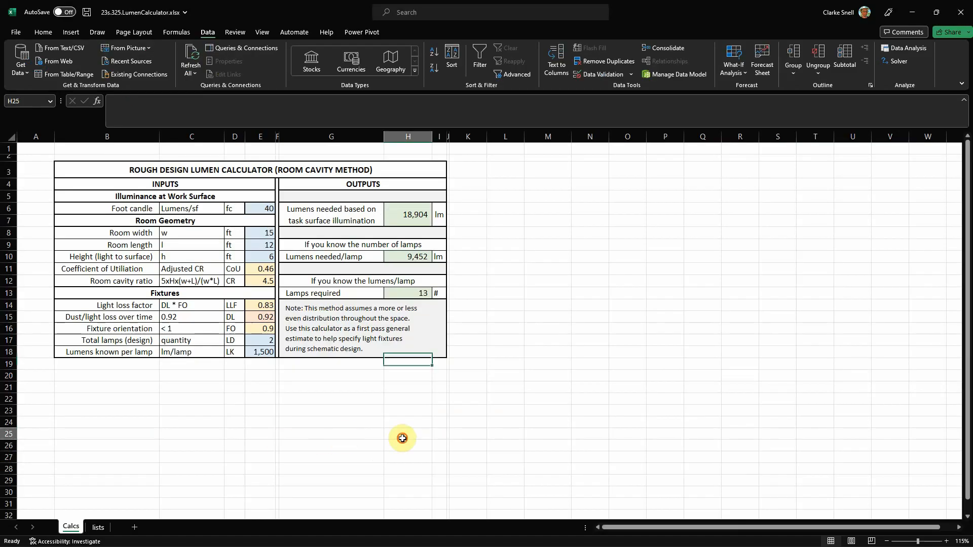
{"action": "left_click", "coordinate": [402, 437]}
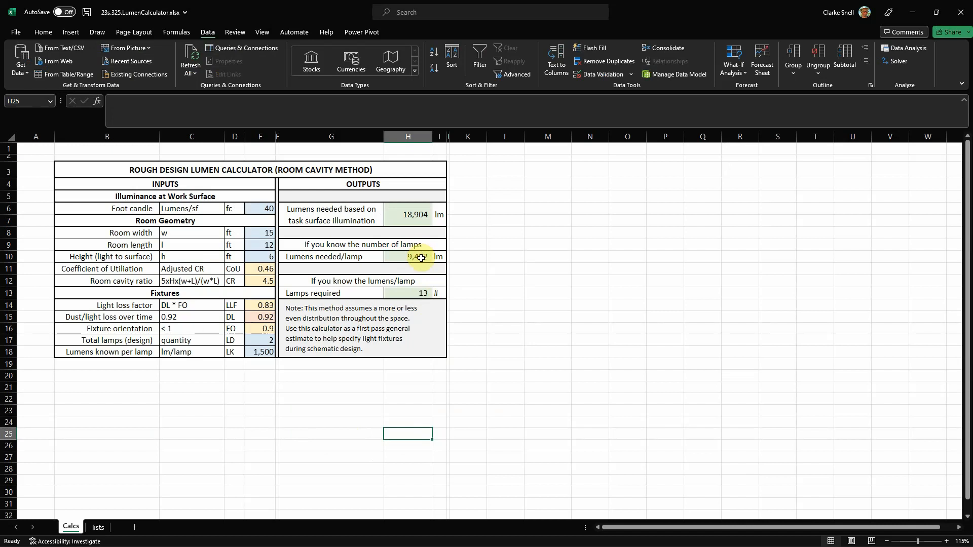
Set the total design lamps to 4 for the small room.
{"action": "left_click", "coordinate": [269, 342]}
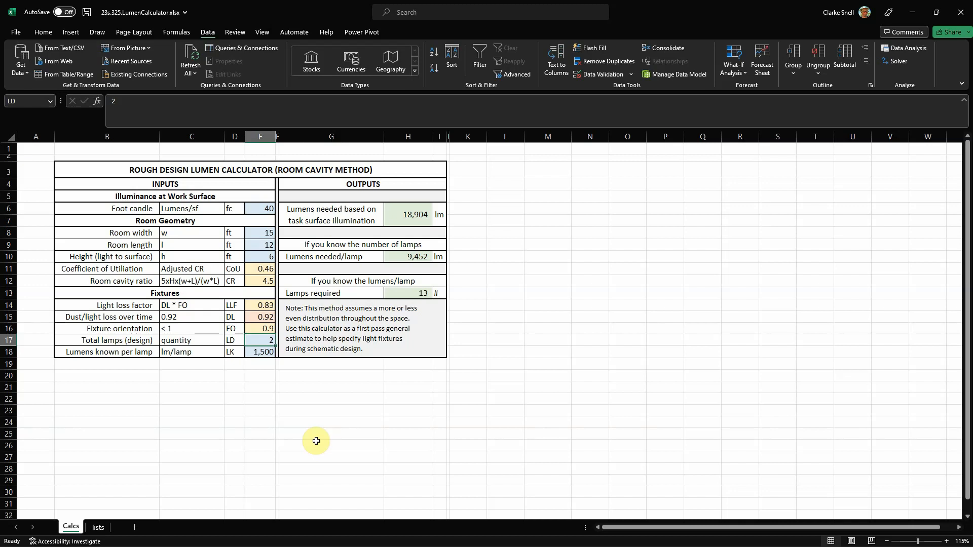
{"action": "type", "text": "4"}
{"action": "key", "text": "Return"}
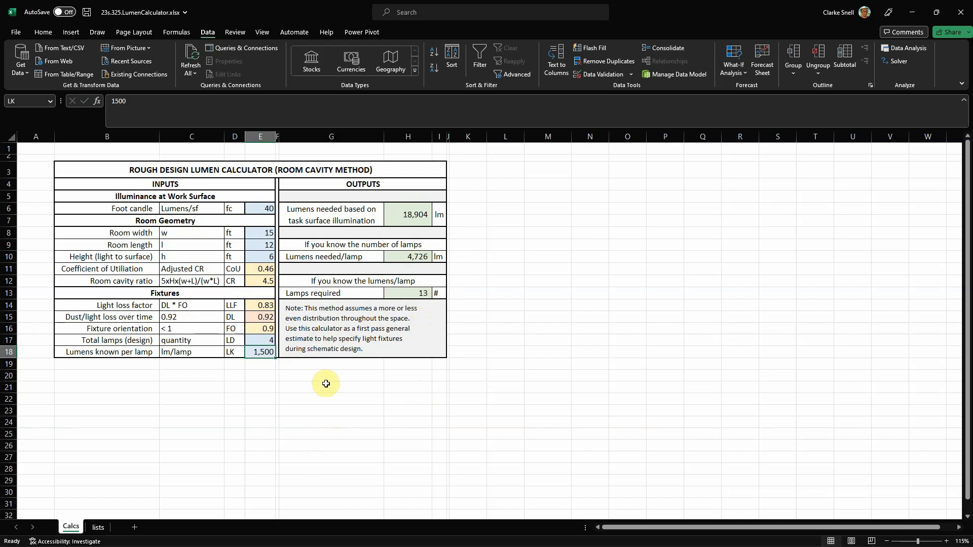
Set the lumens known per lamp to 4,500 and inspect the lamps required output.
{"action": "type", "text": "4500"}
{"action": "key", "text": "Return"}
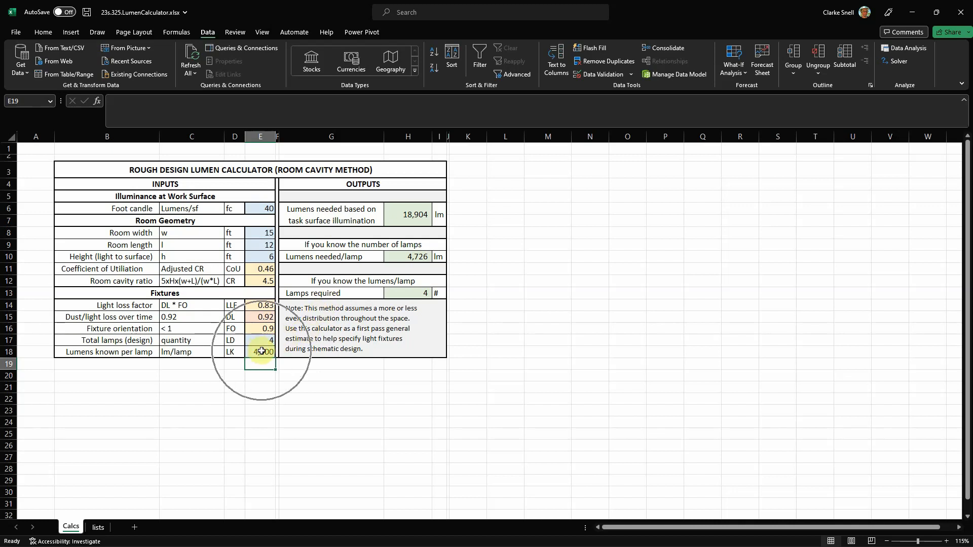
{"action": "left_click", "coordinate": [401, 293]}
{"action": "left_click", "coordinate": [375, 431]}
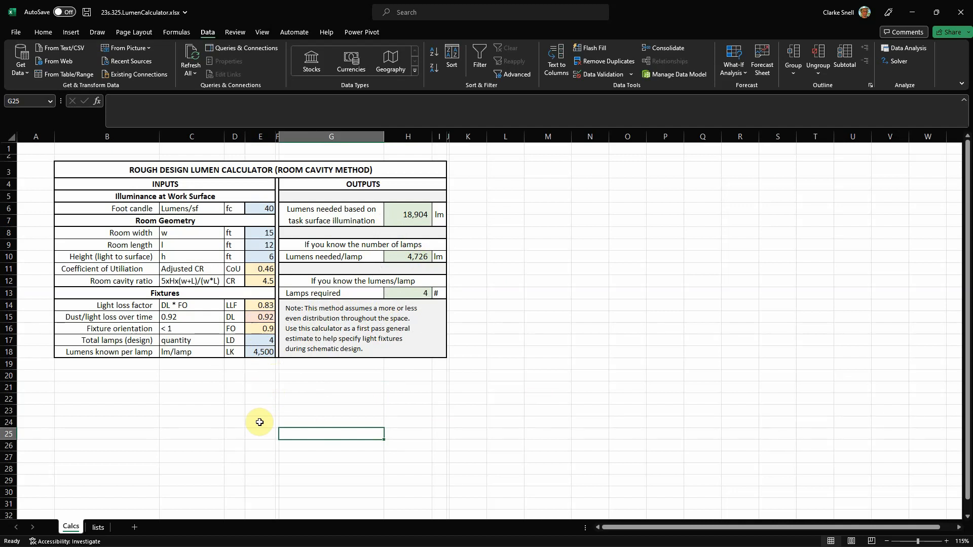
Hide the gridlines on the Calcs sheet and display the workbook in full-screen mode.
{"action": "left_click", "coordinate": [262, 33]}
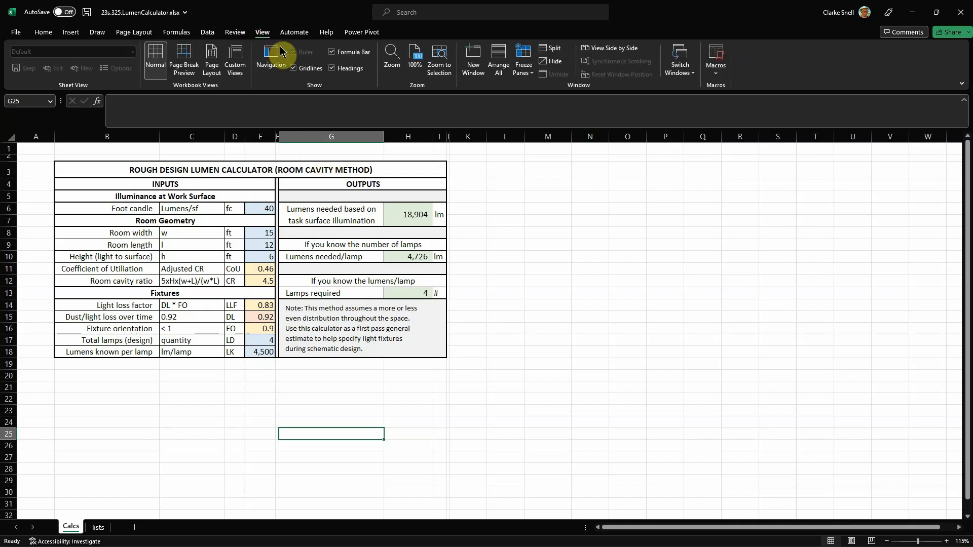
{"action": "left_click", "coordinate": [293, 68]}
{"action": "left_click", "coordinate": [961, 84]}
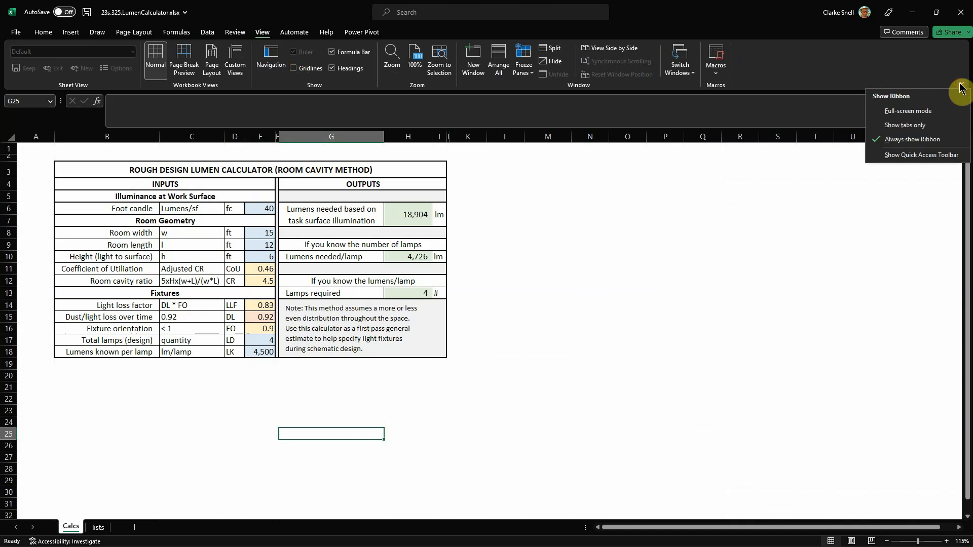
{"action": "left_click", "coordinate": [898, 112]}
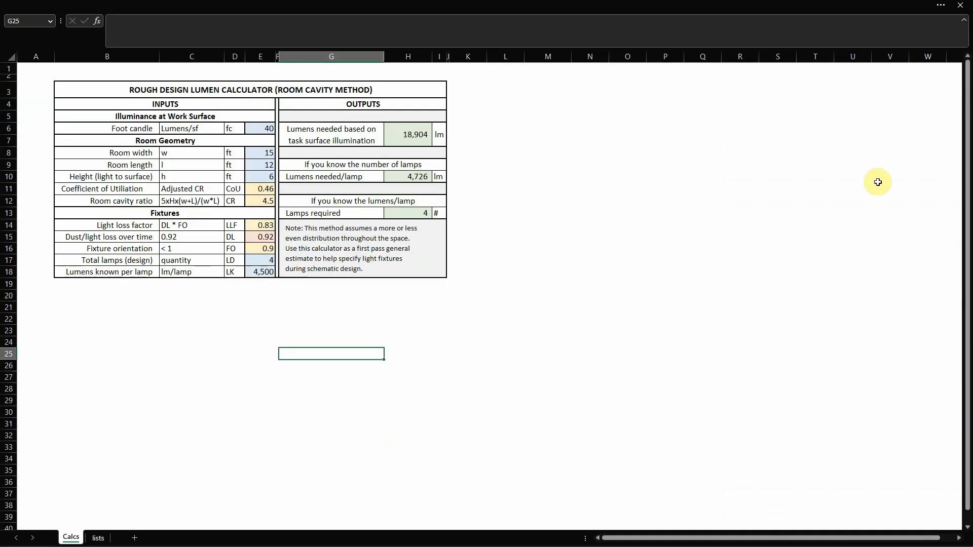
{"action": "left_click", "coordinate": [617, 378]}
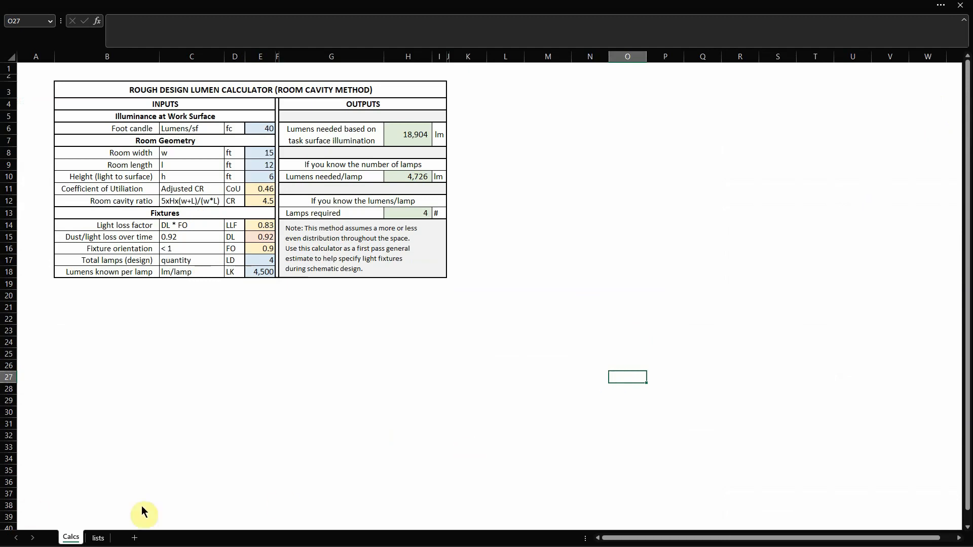